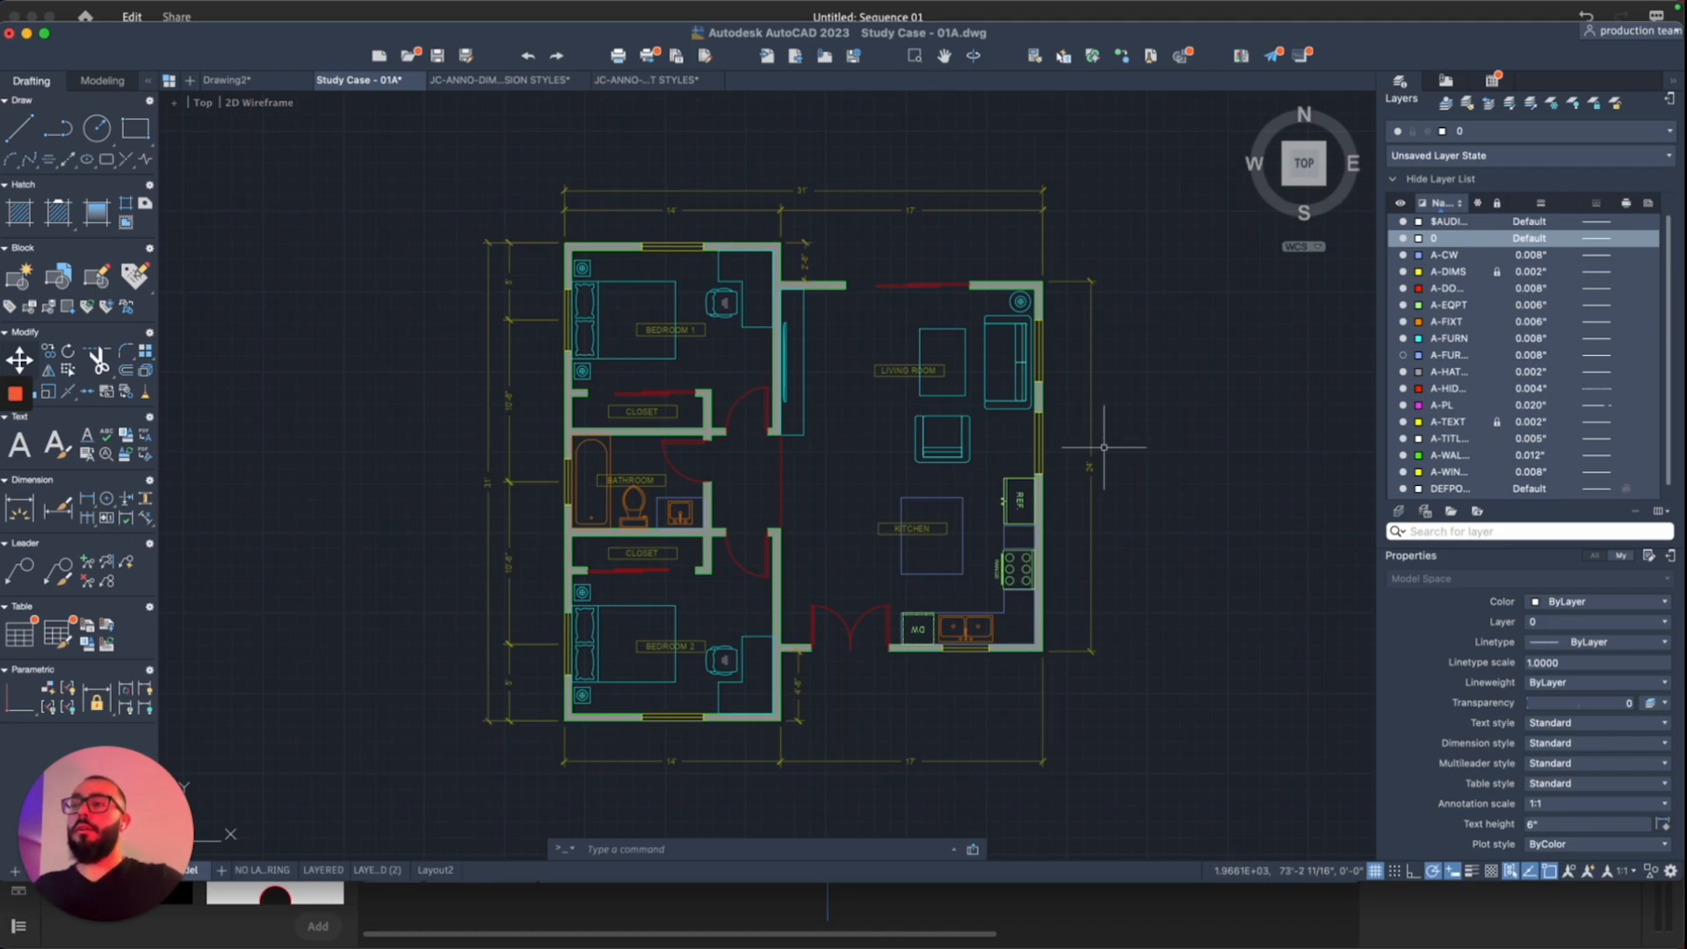
Step: Switch to the undimensioned Drawing2 floor plan
click(227, 80)
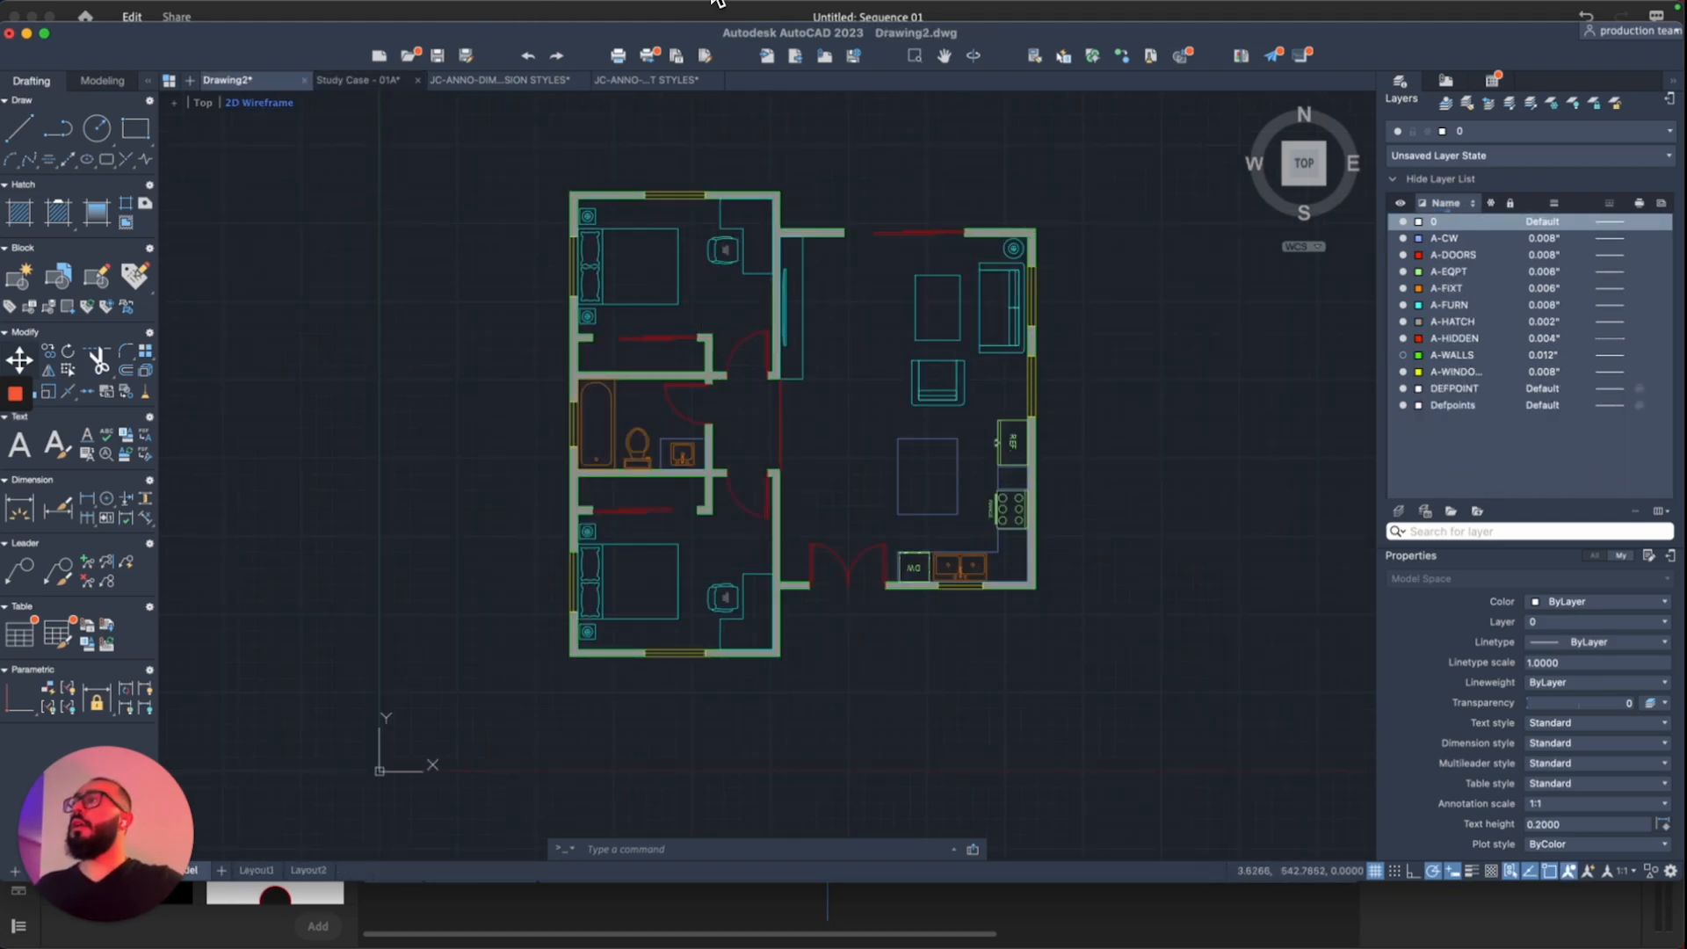
click(360, 79)
click(254, 81)
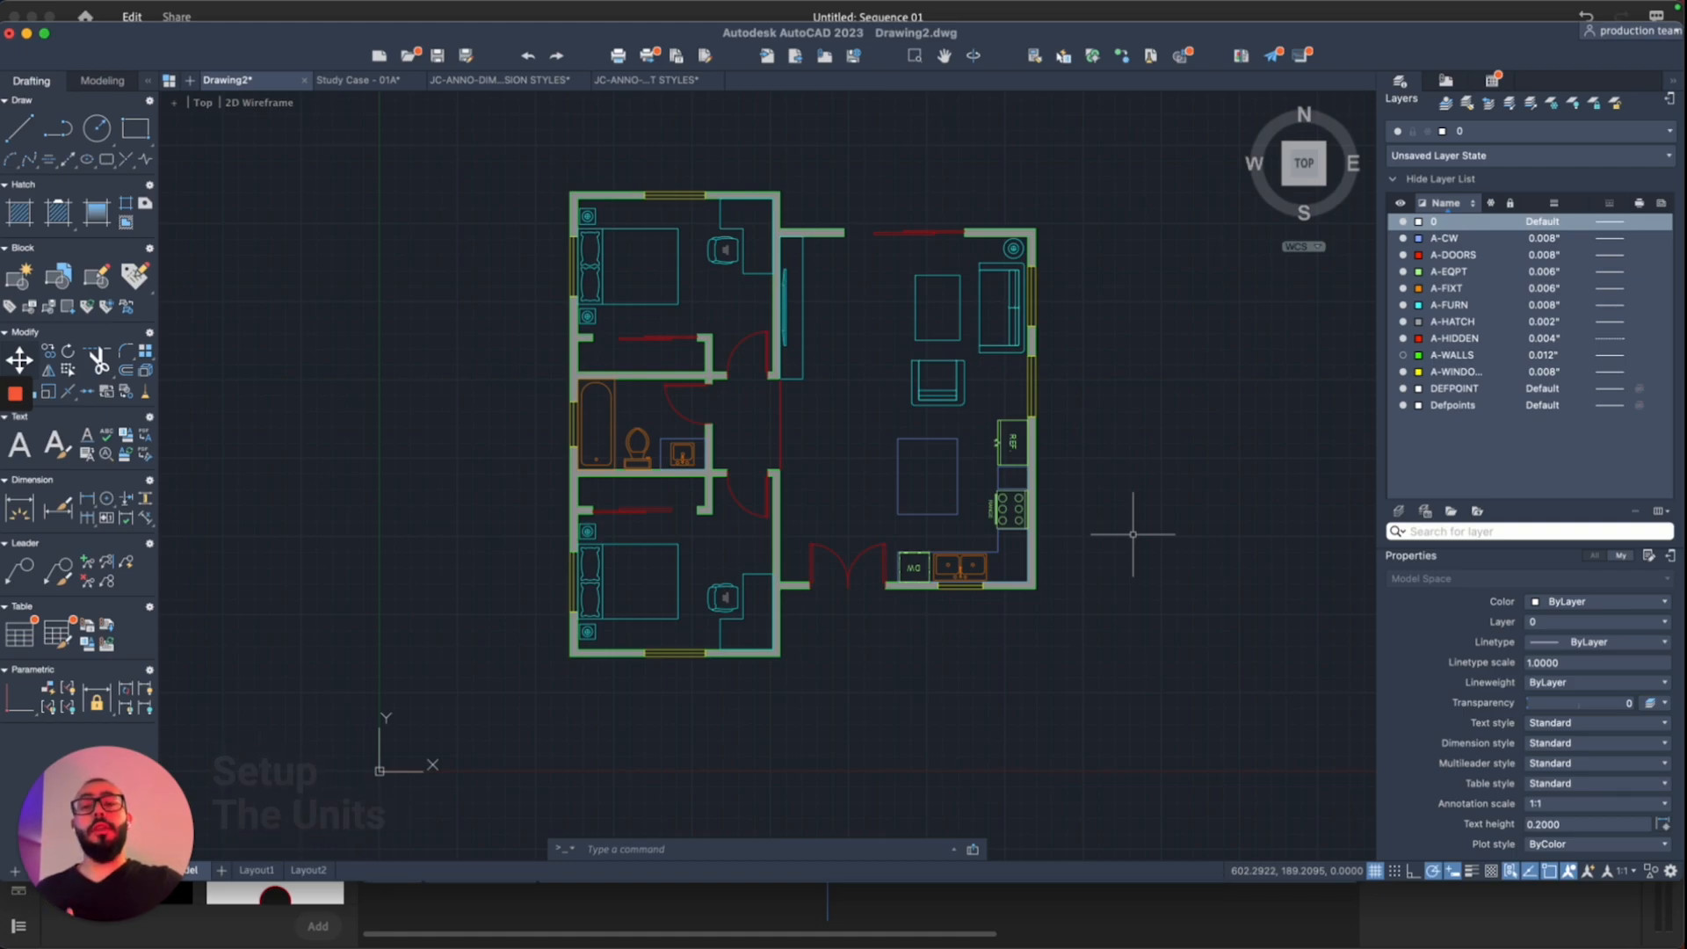
text(un)
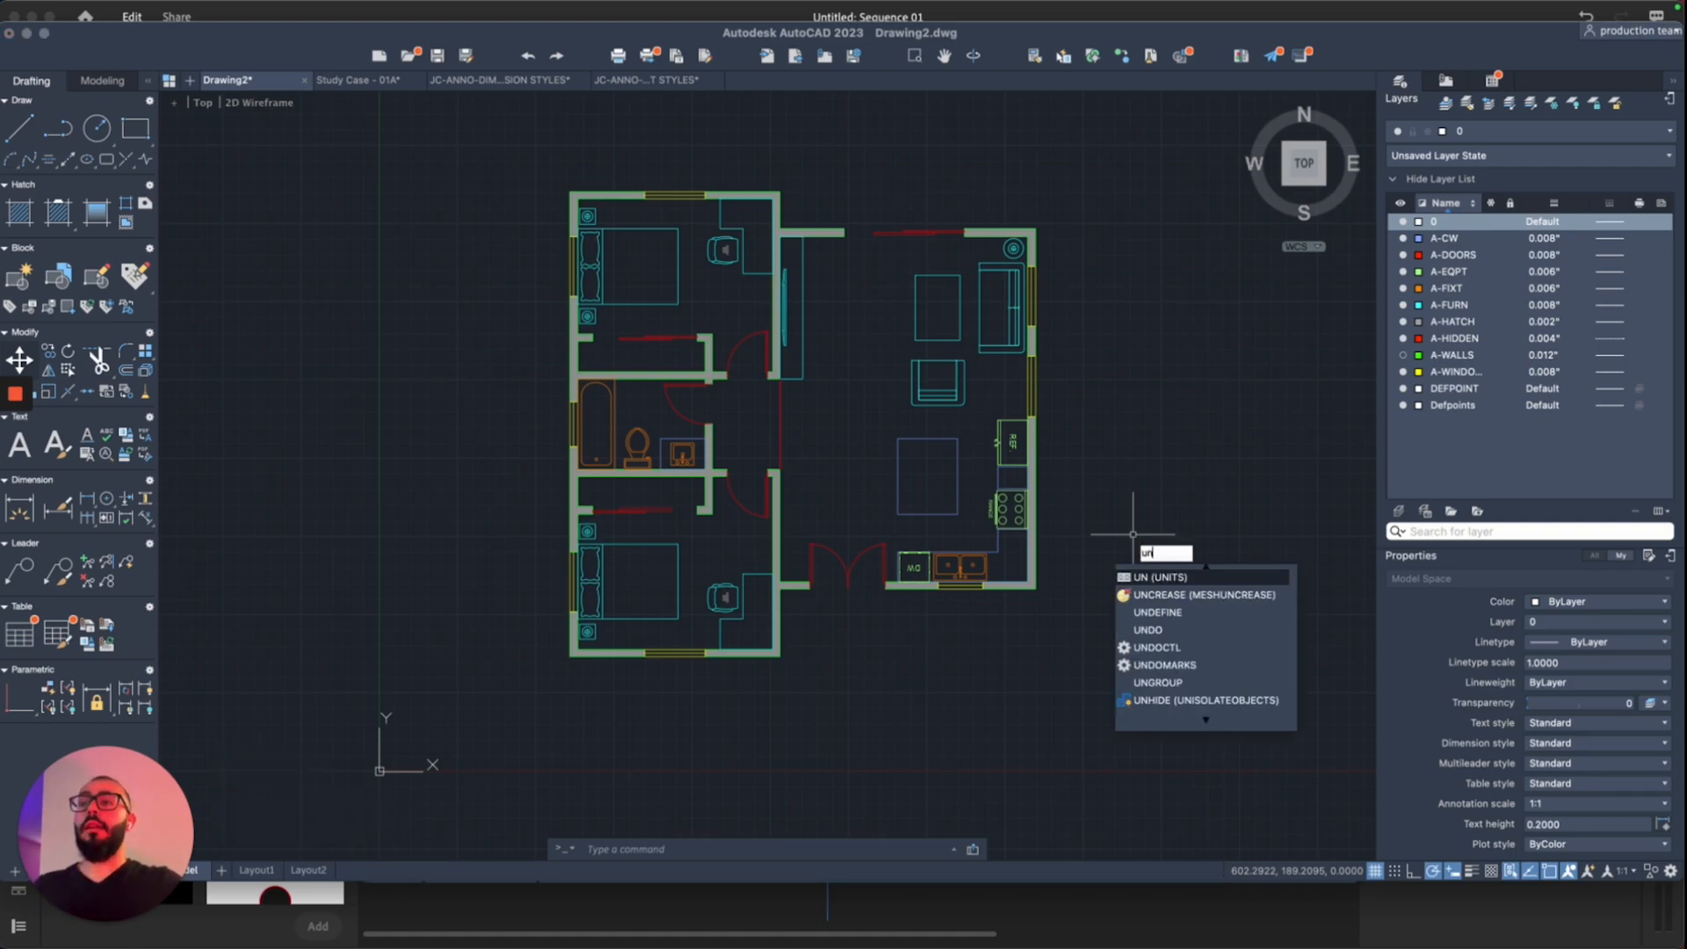
key(Return)
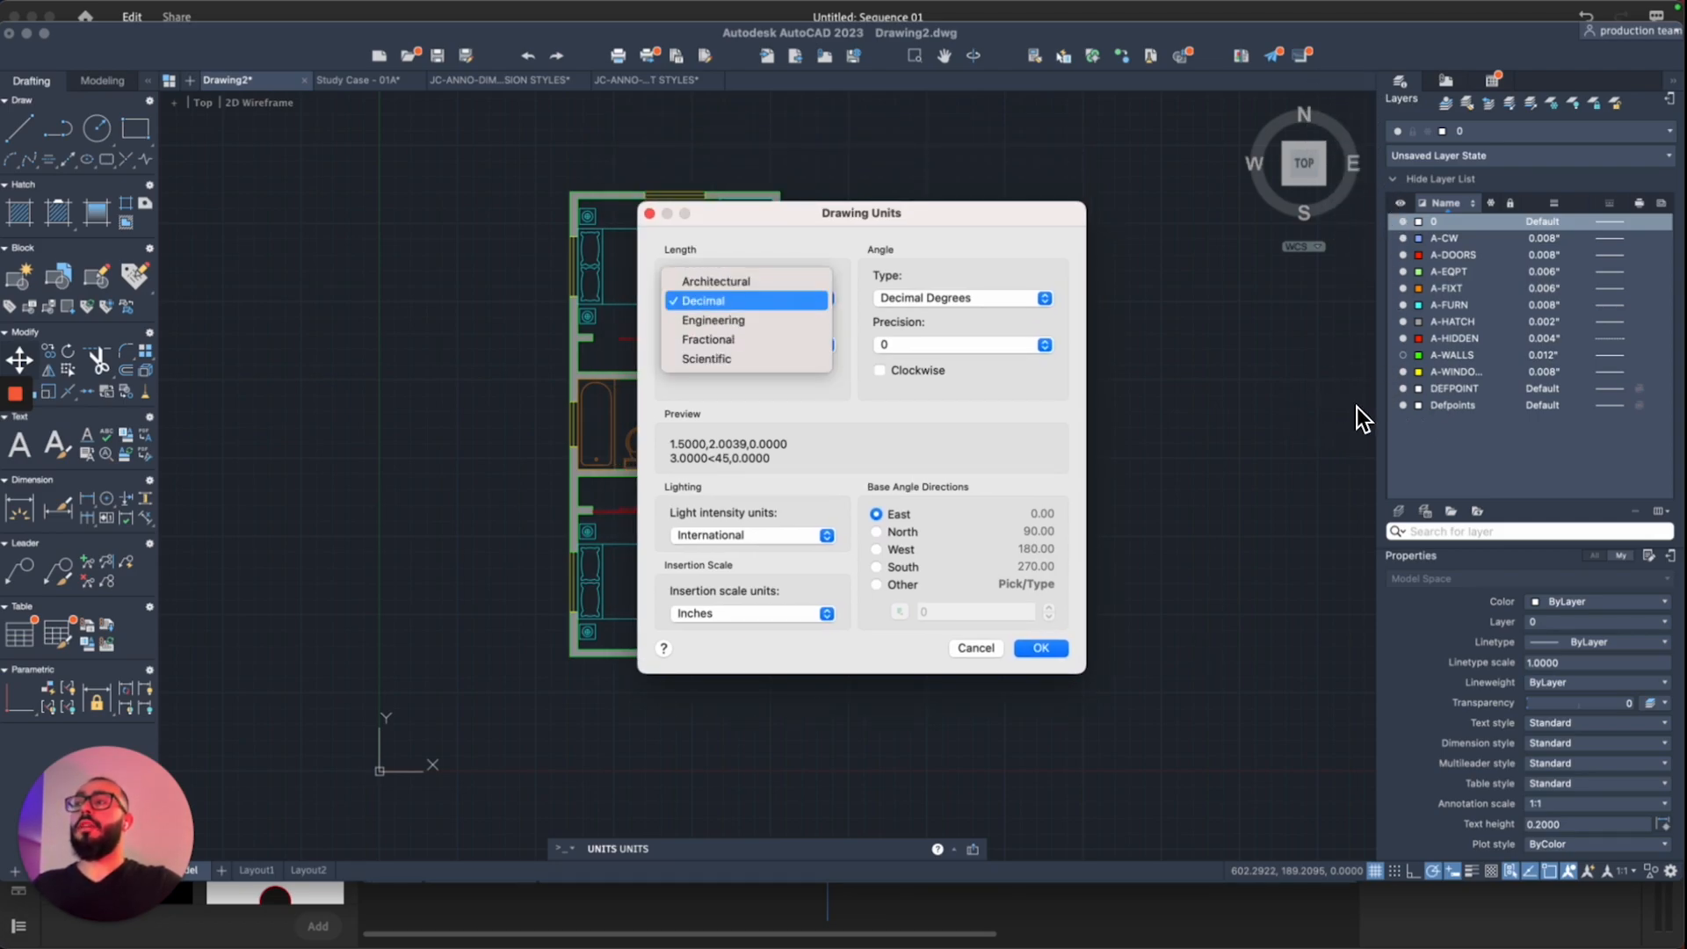
click(723, 305)
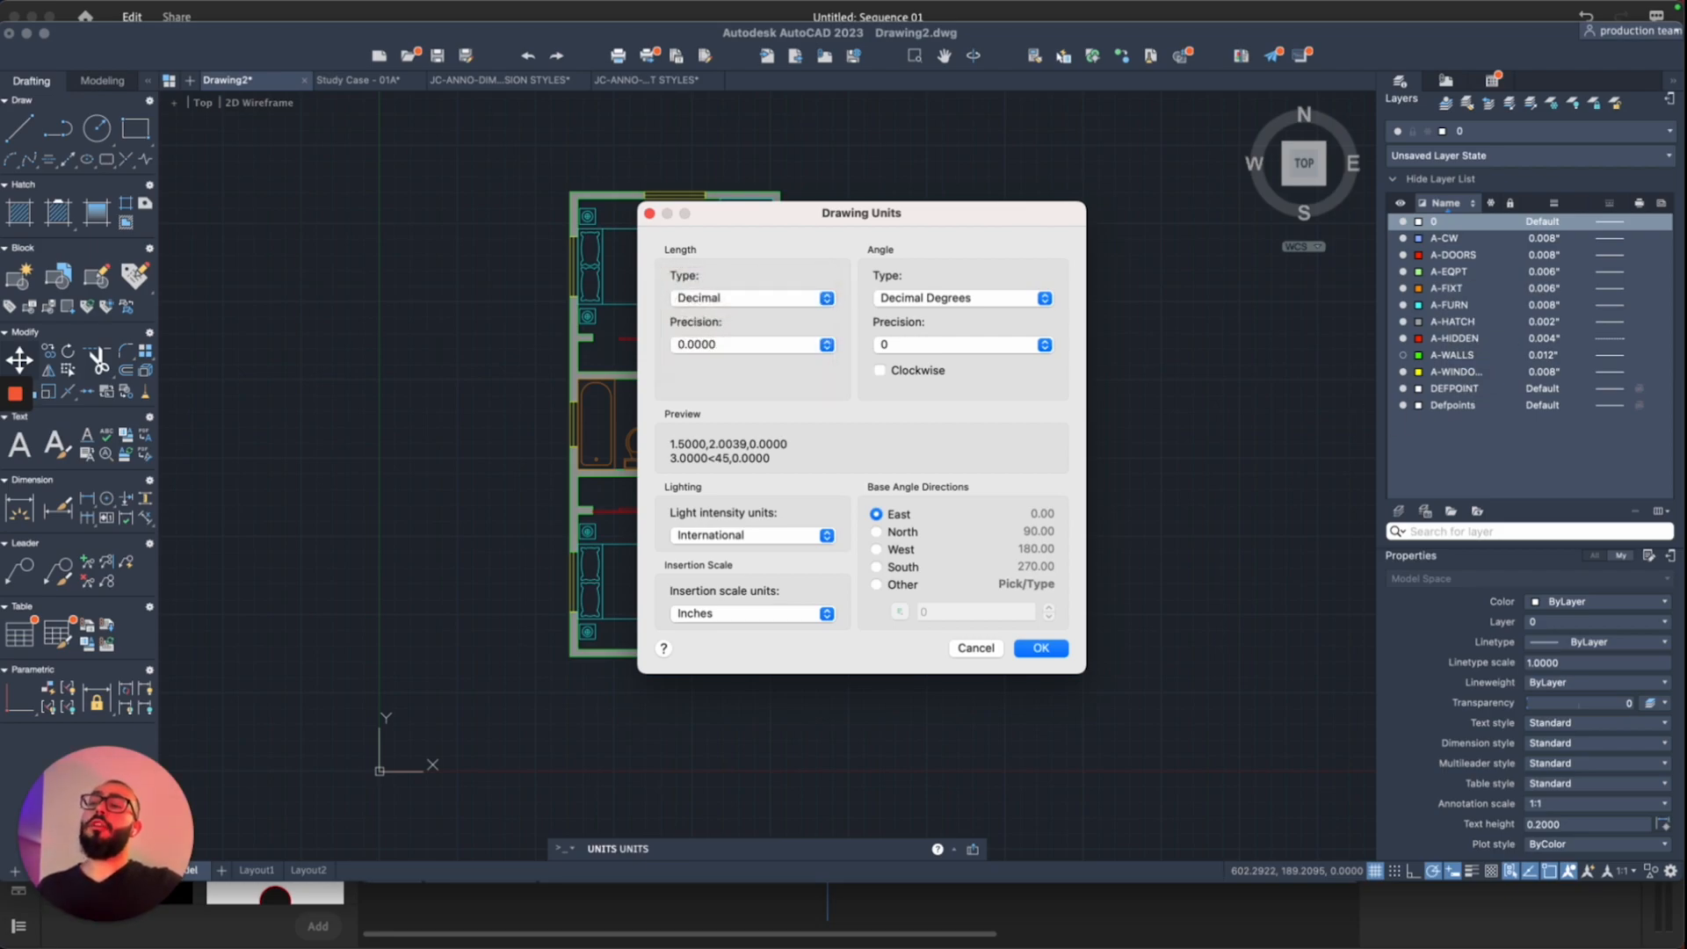
click(981, 649)
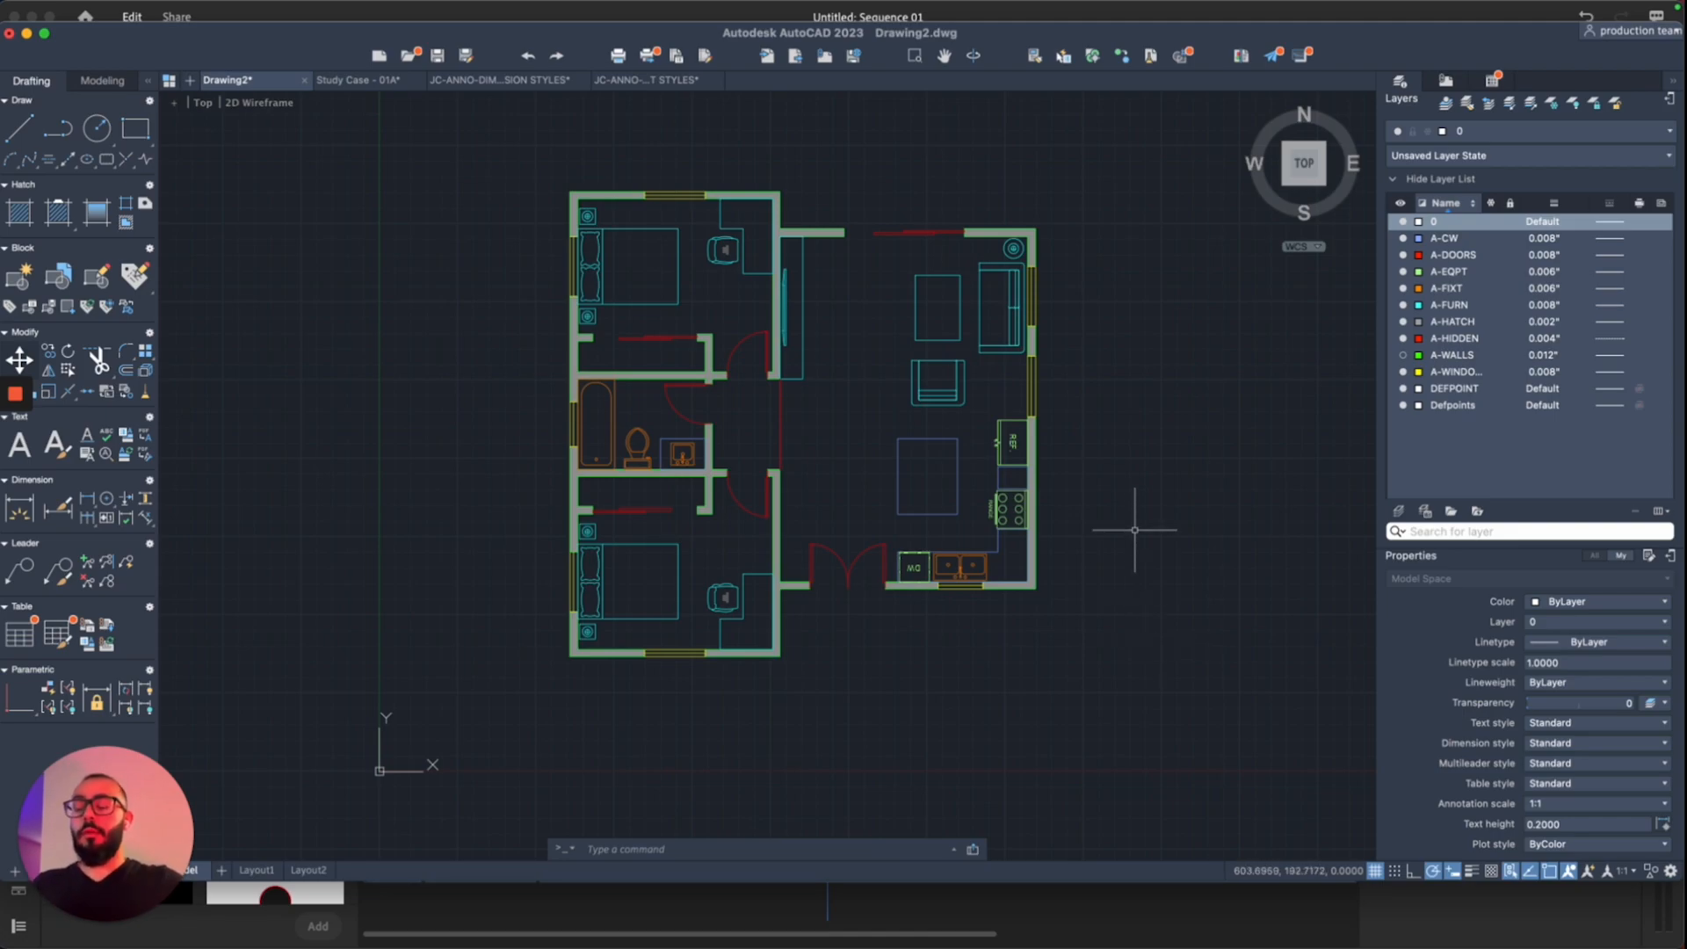
text(l)
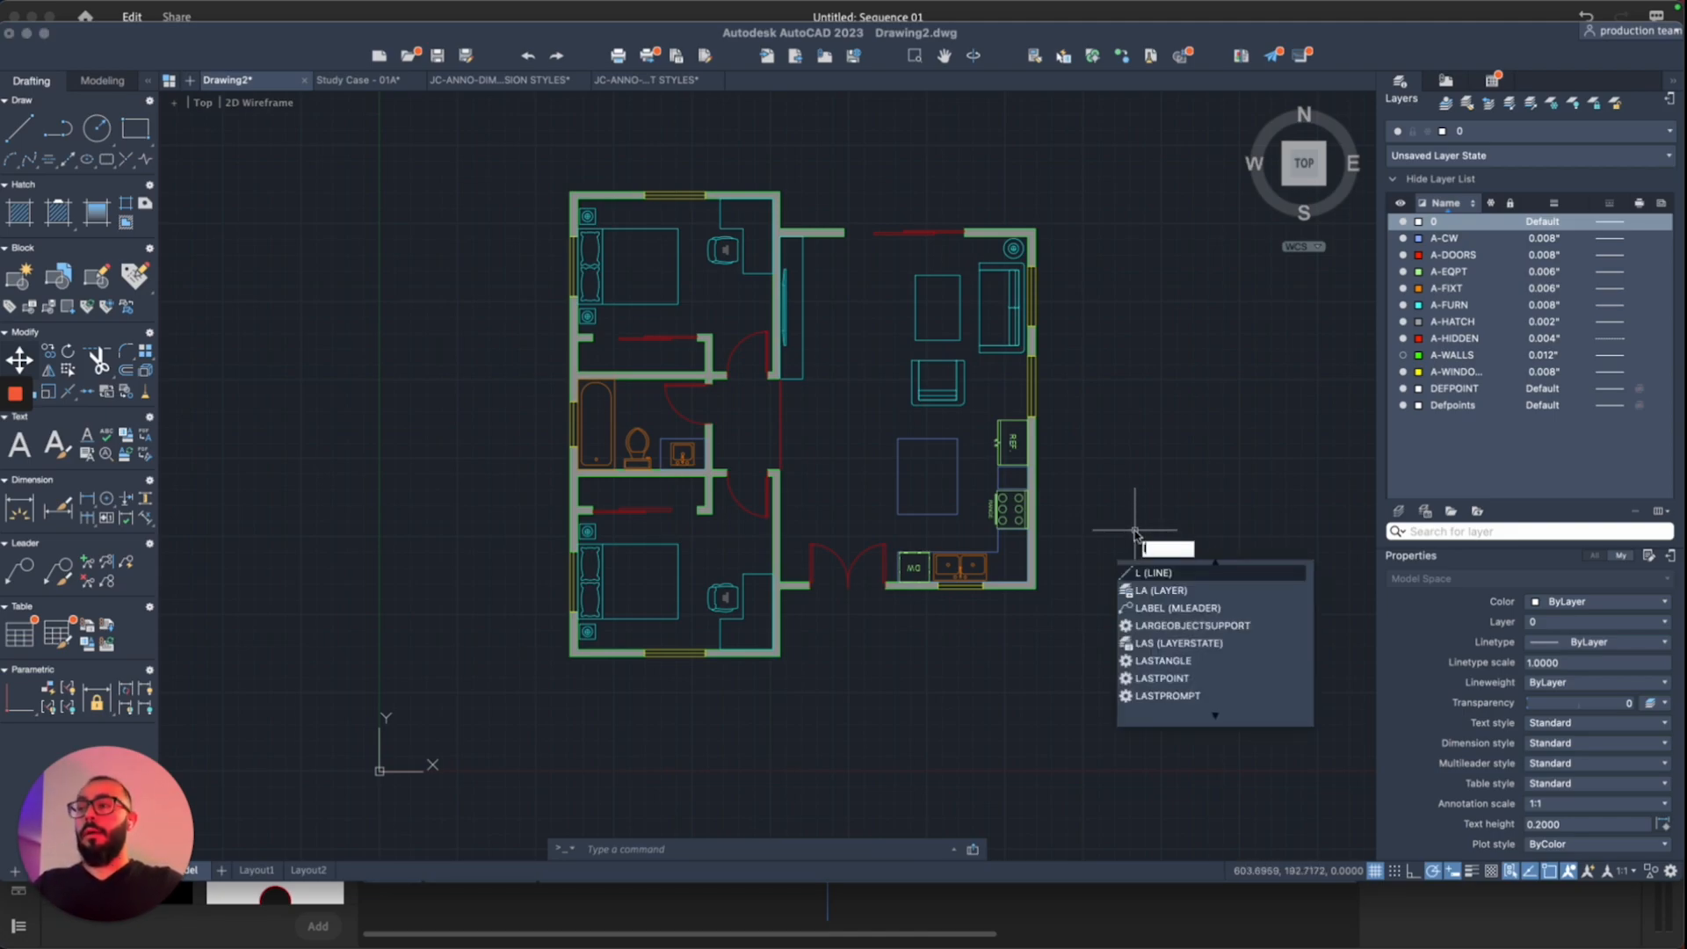
key(Return)
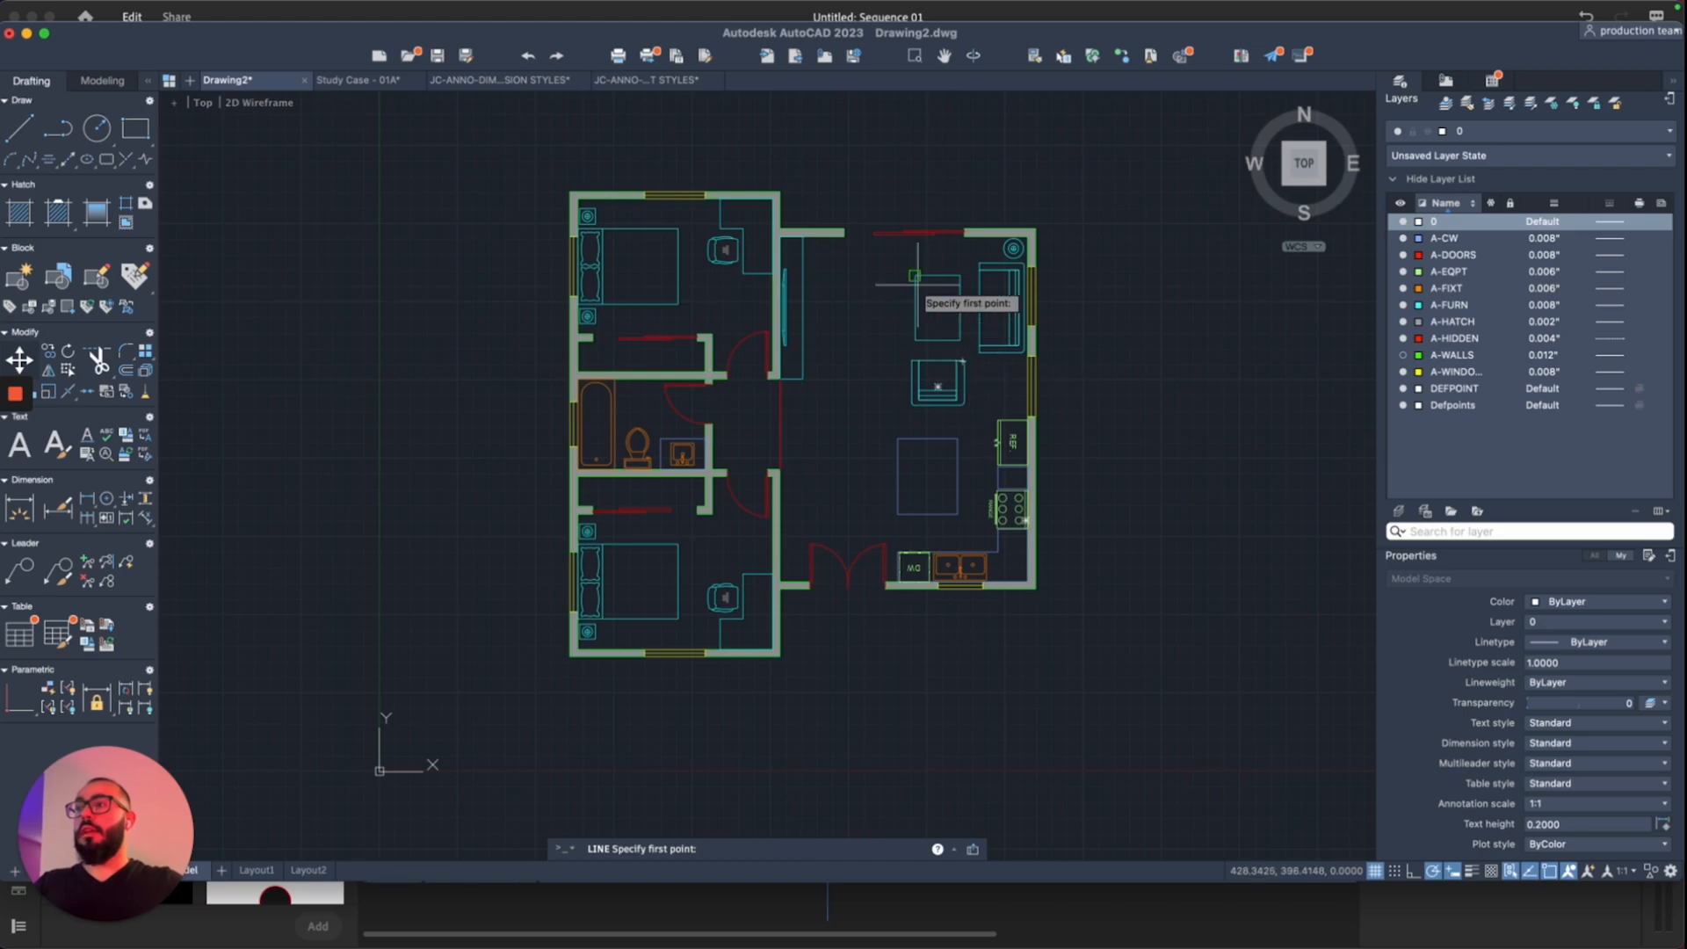
scroll(917, 280, up, 4)
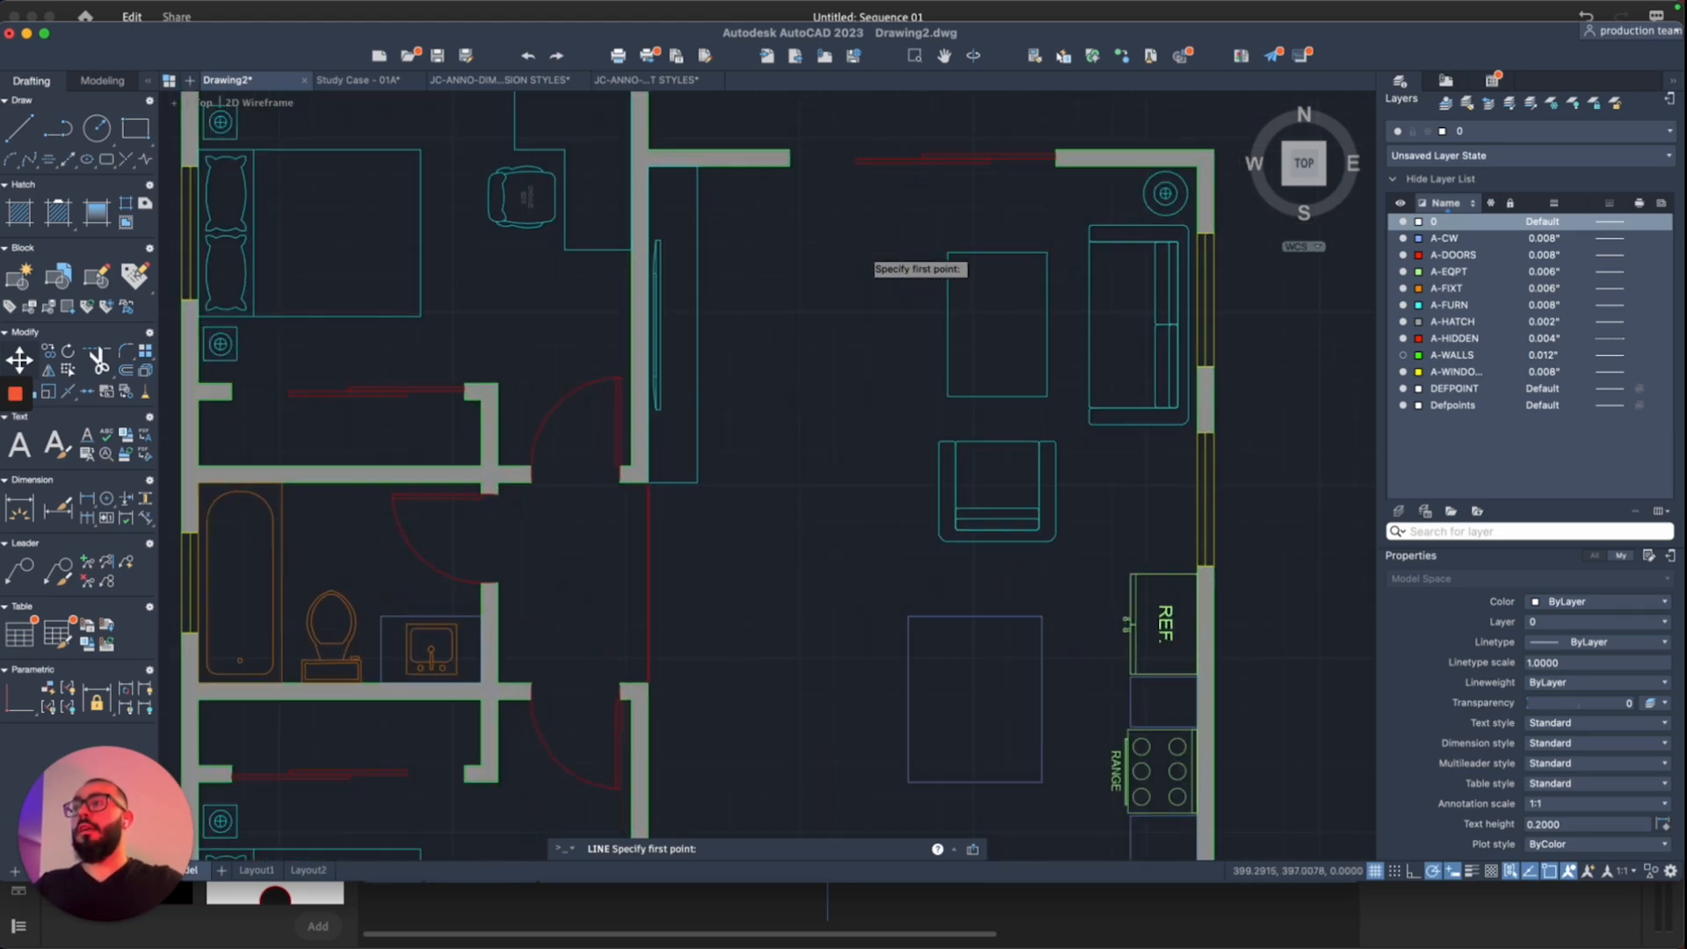
click(918, 289)
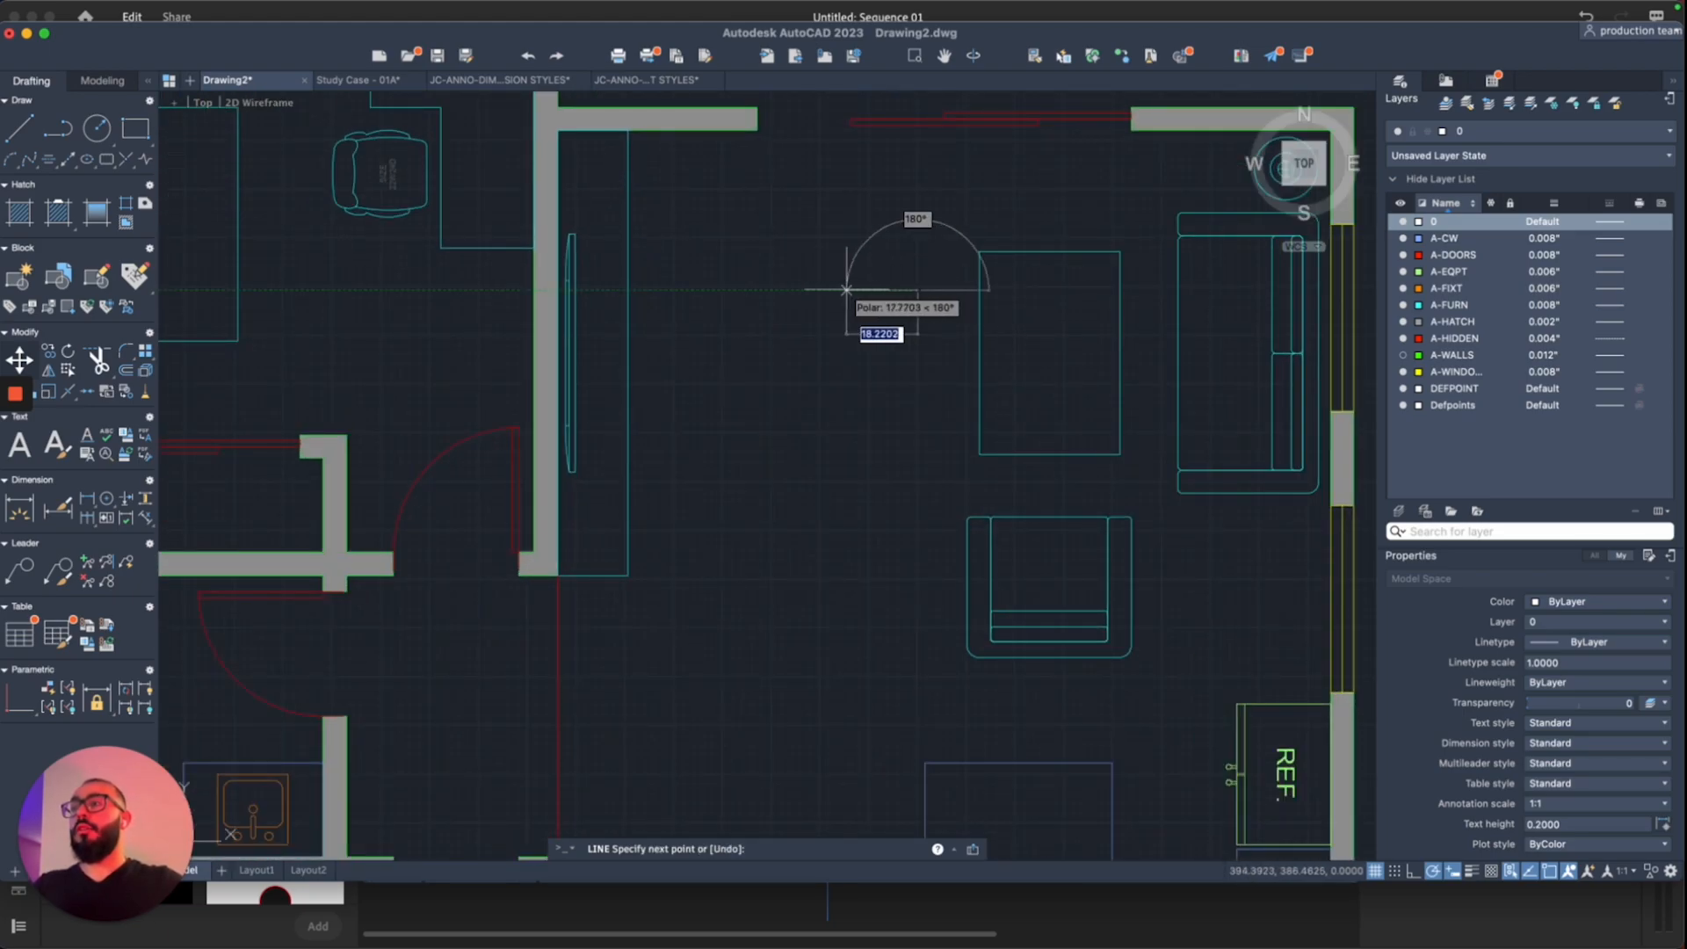
text(2)
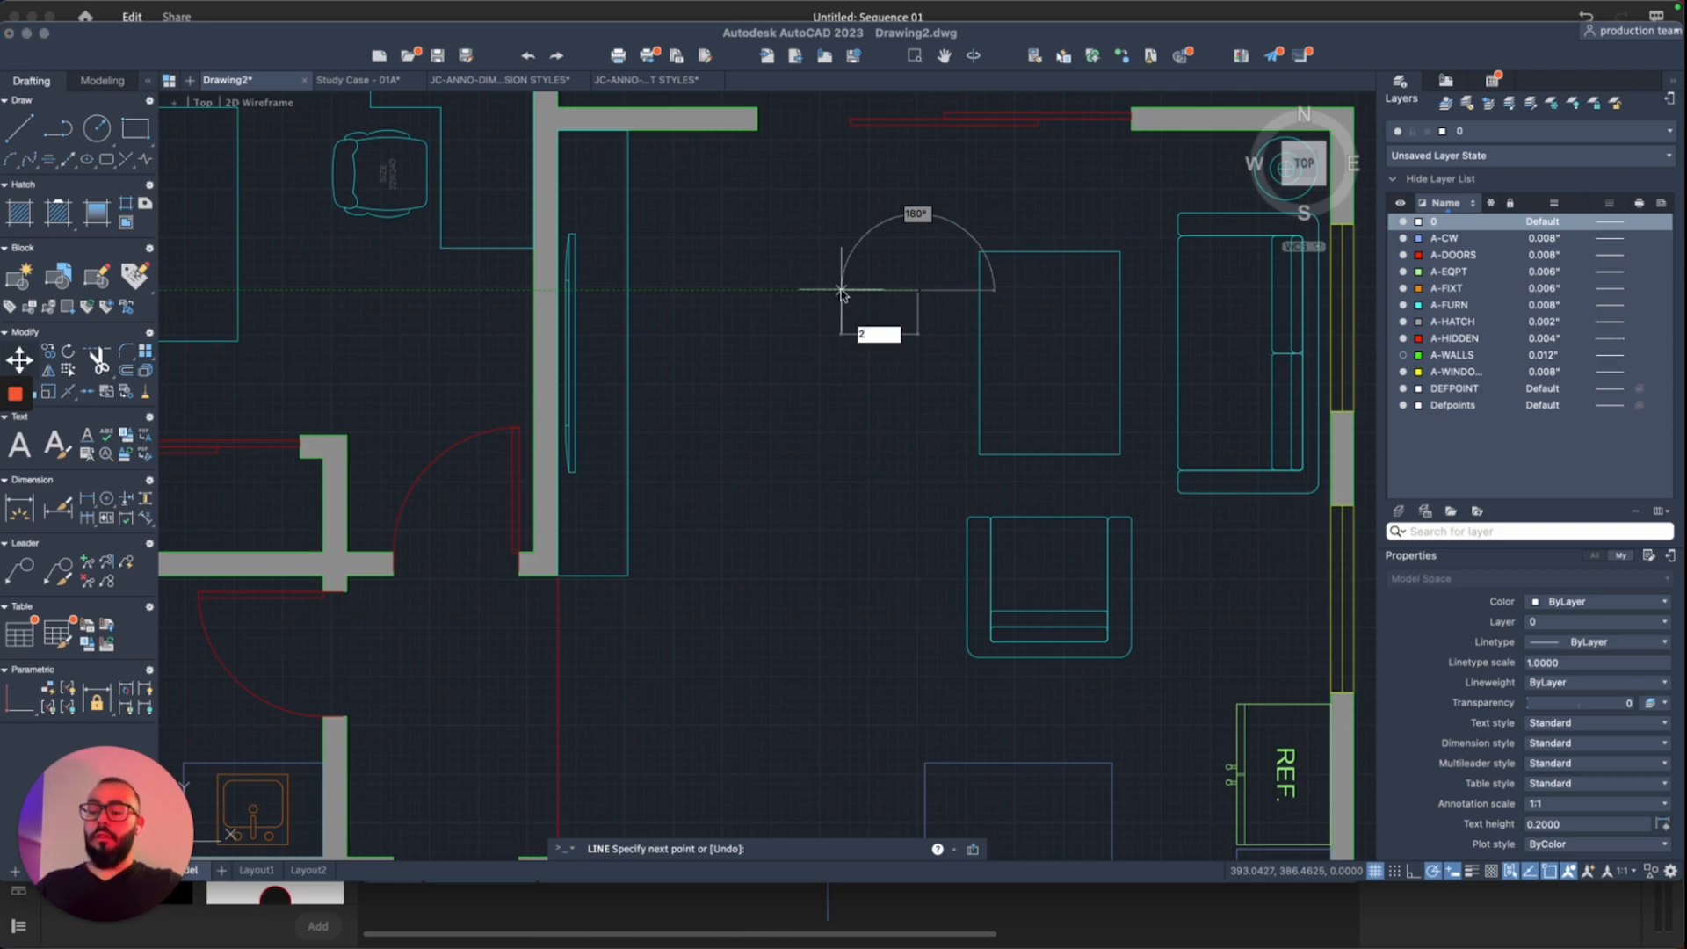
key(Return)
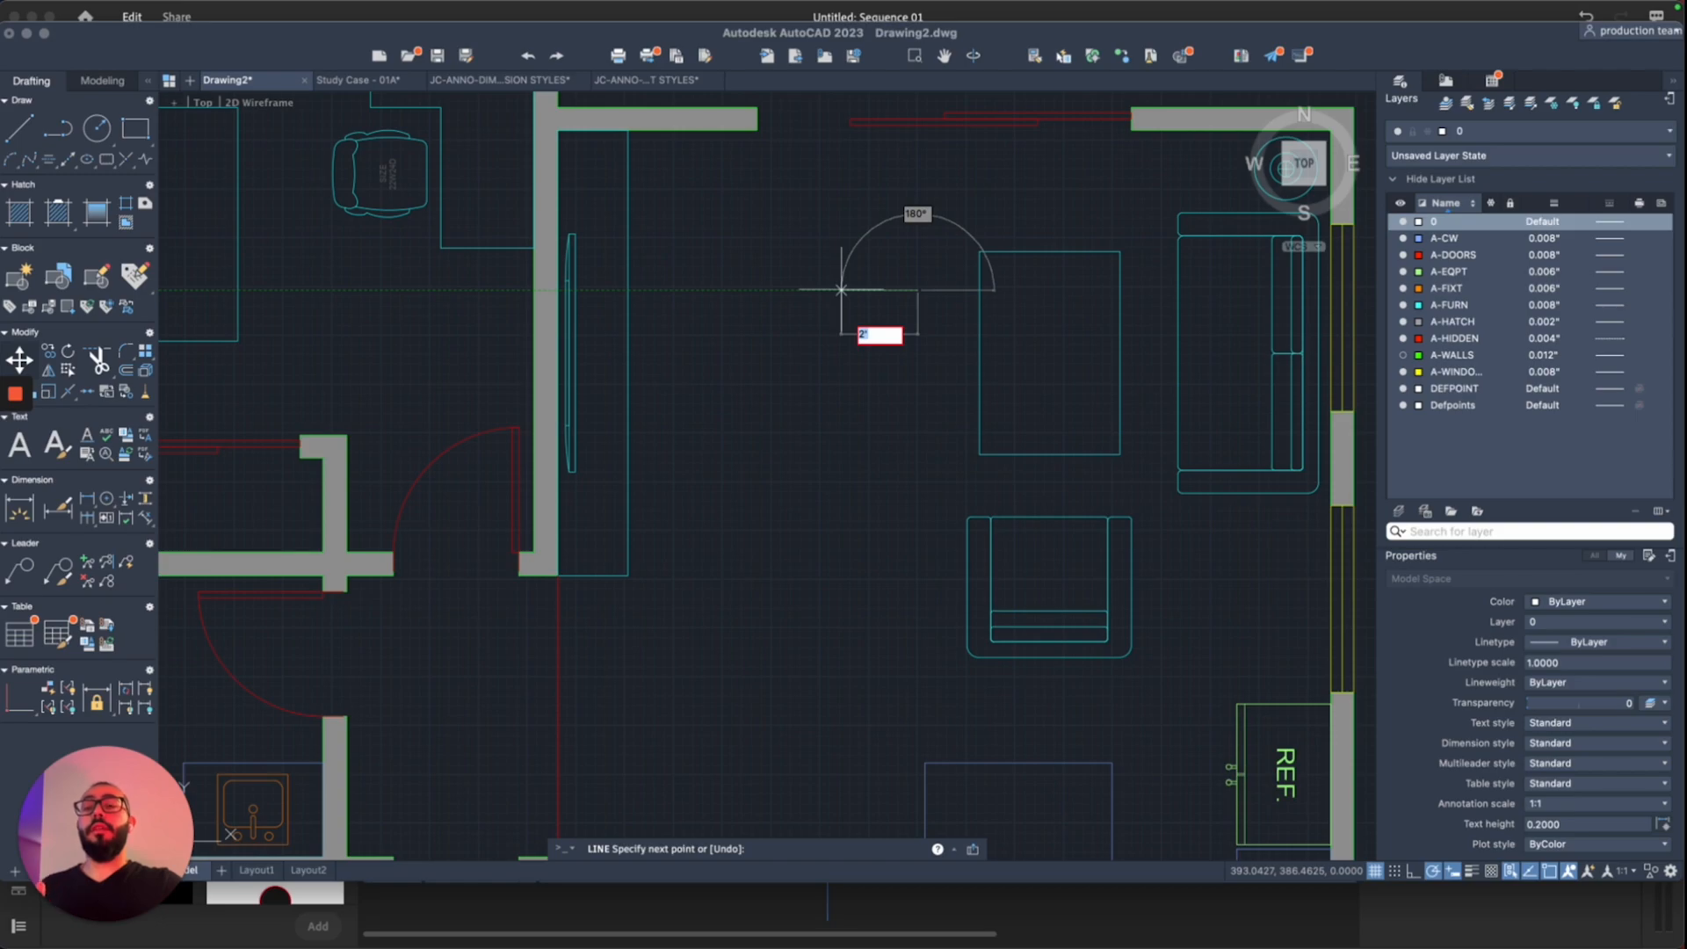
text(2)
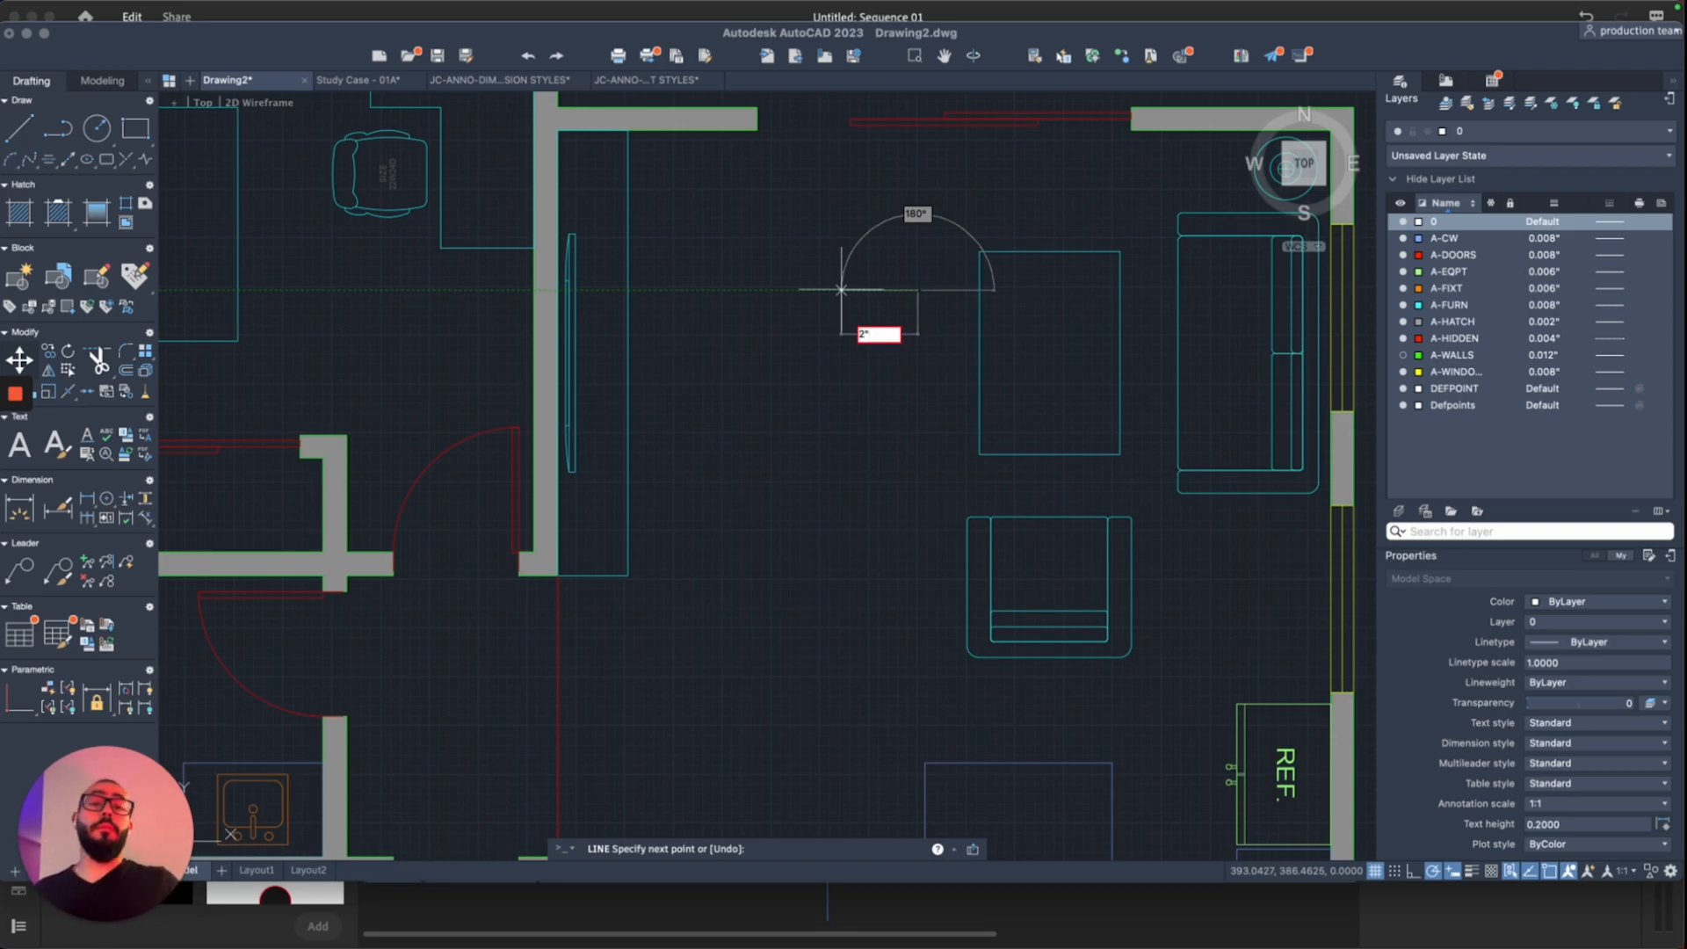
key(super+a)
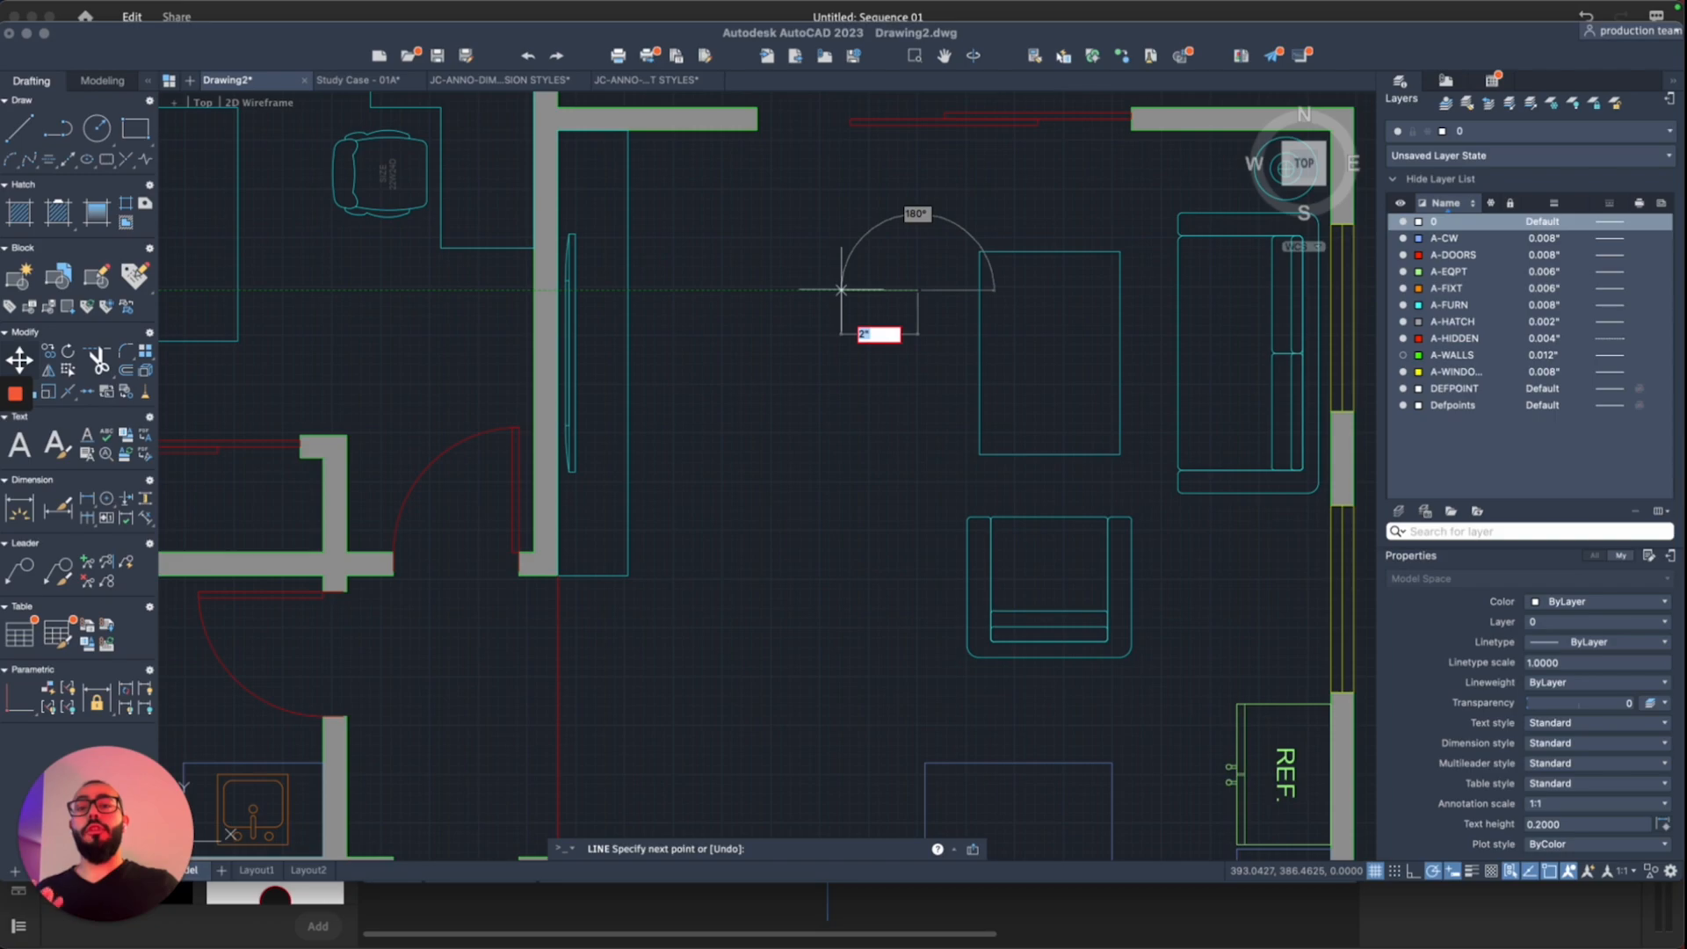
key(Escape)
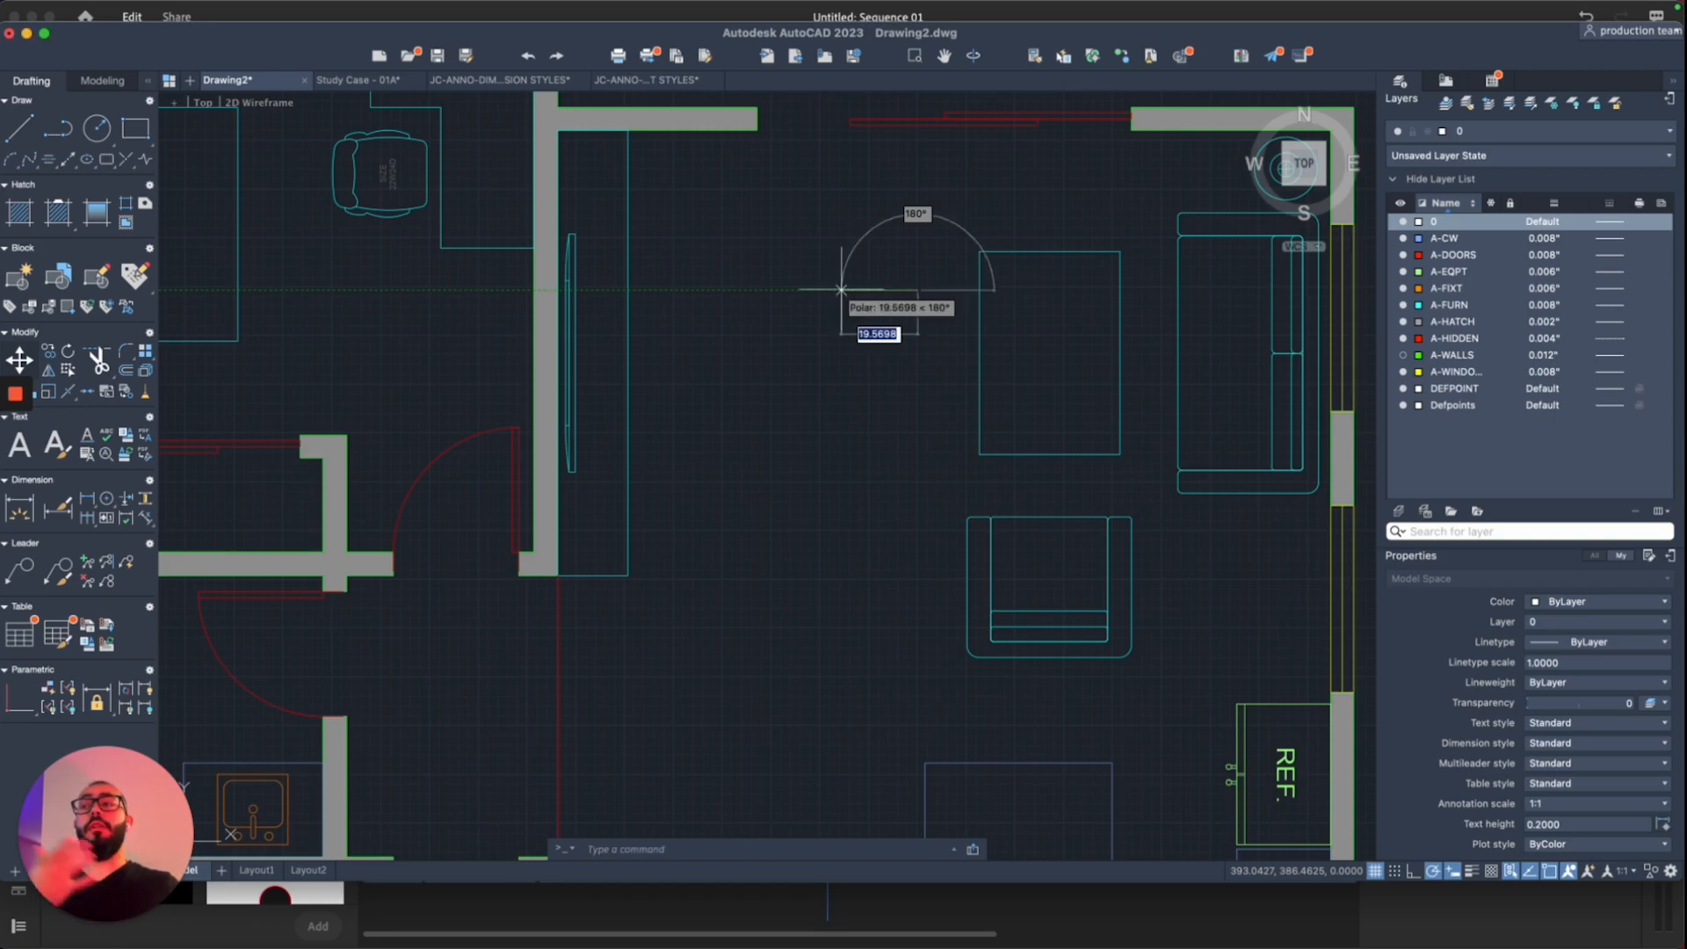
key(Escape)
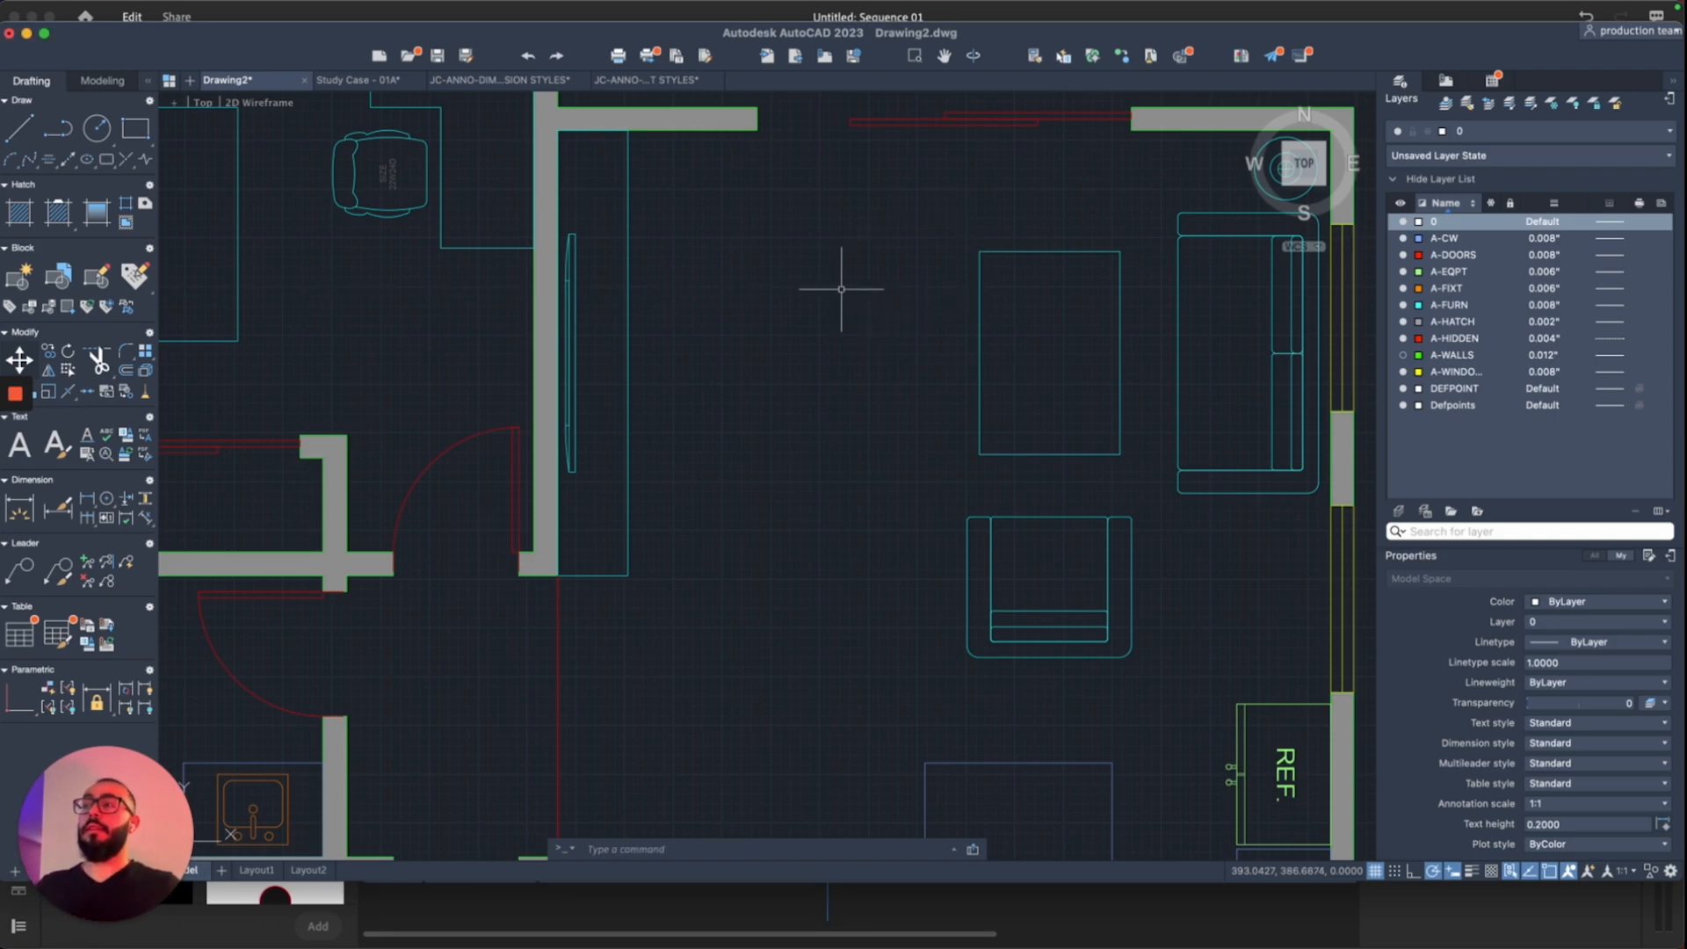
Step: Set the drawing's length units to Architectural with the UN command
text(un)
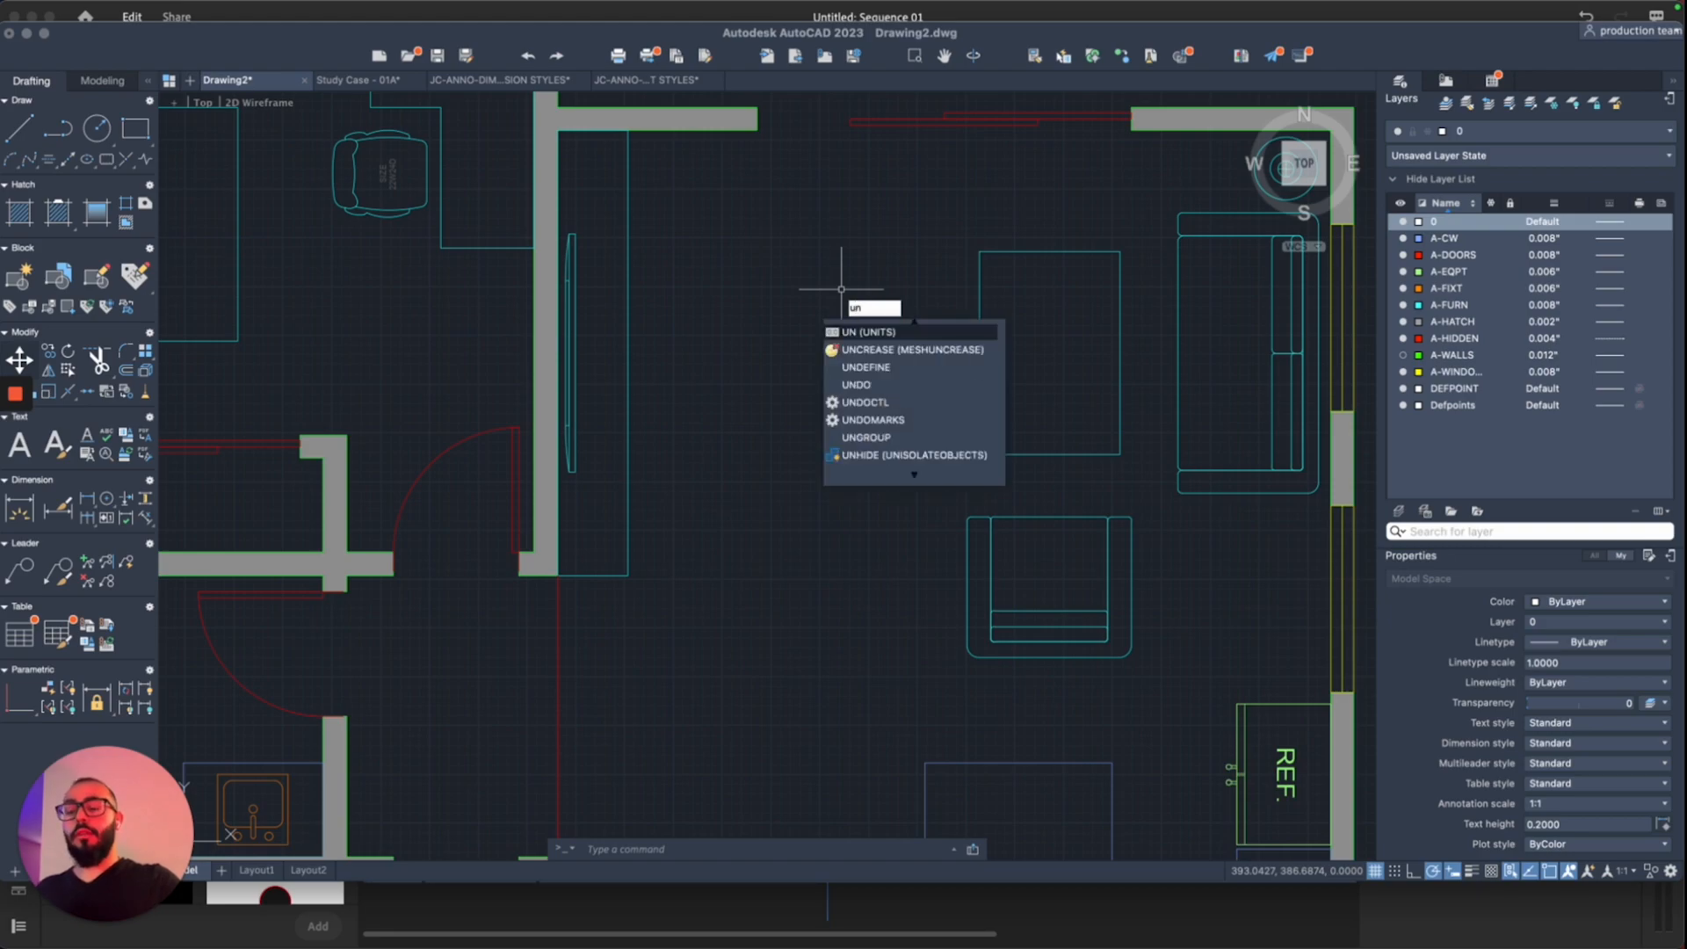
key(Return)
click(753, 298)
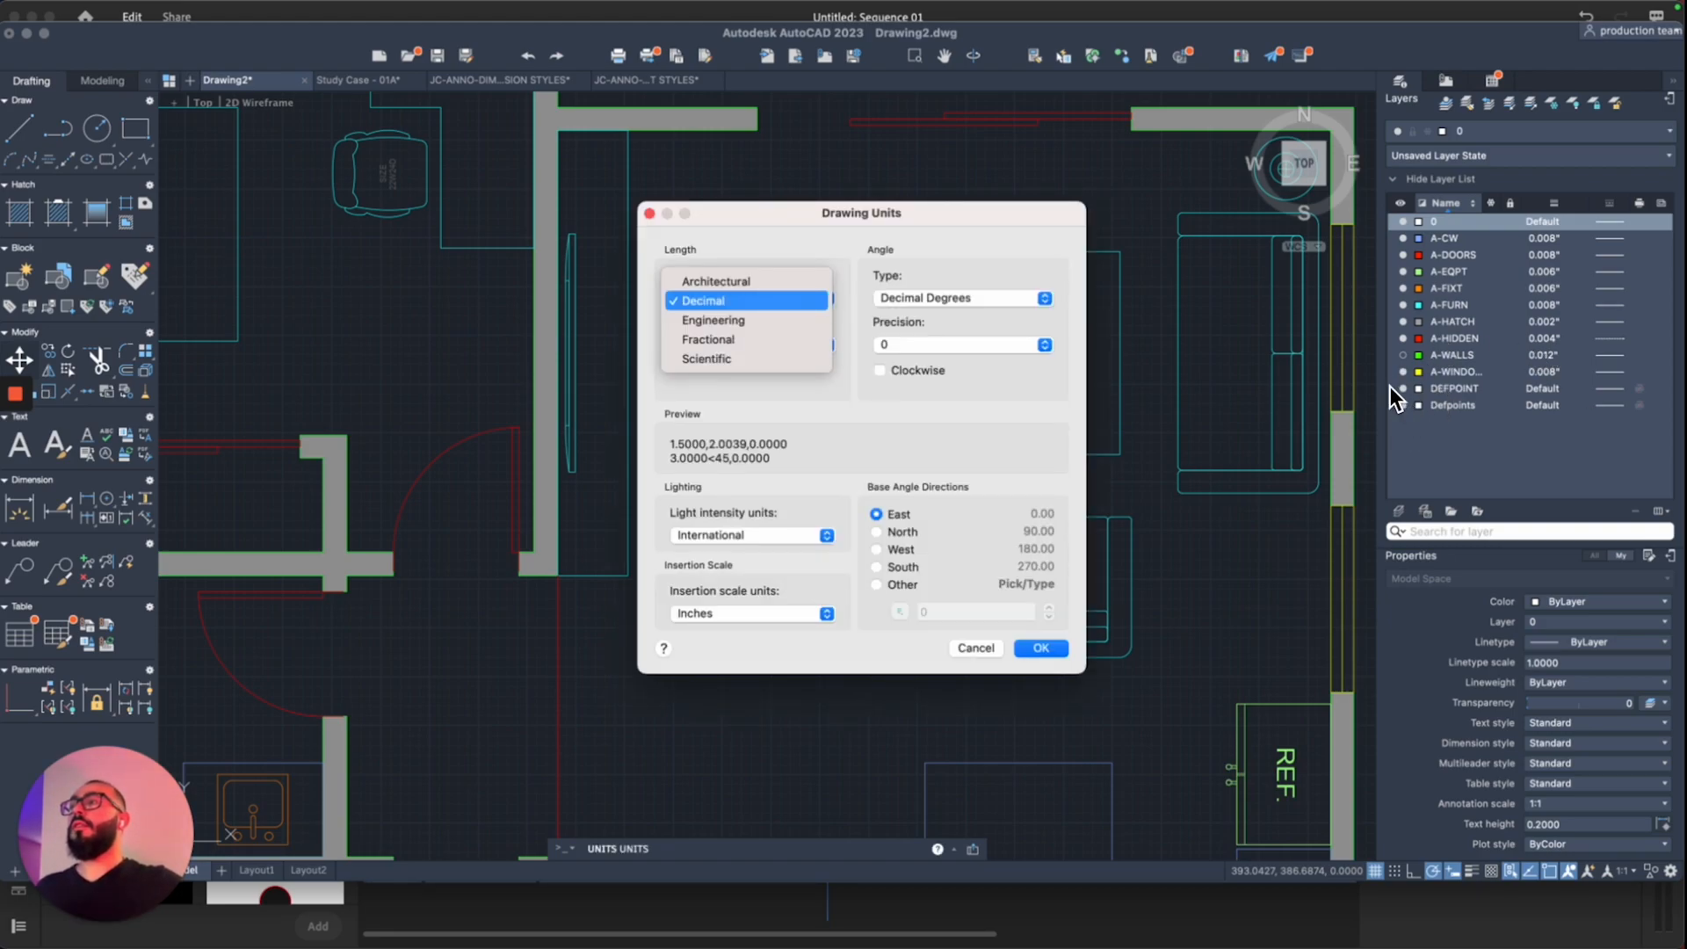
click(722, 280)
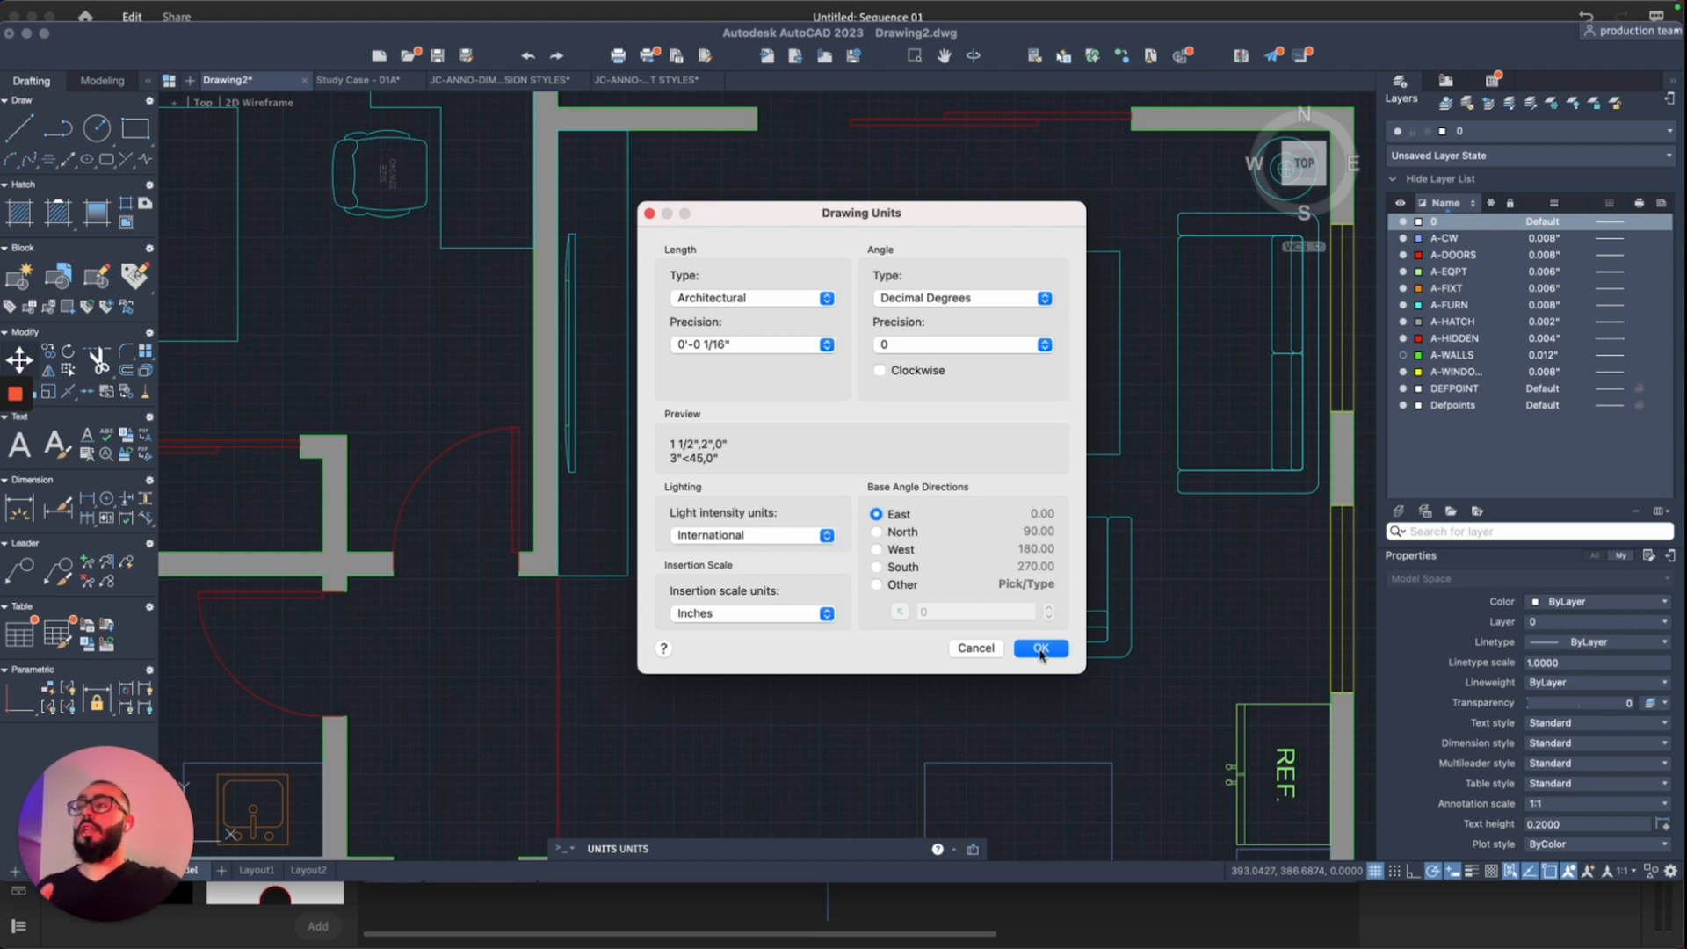
click(1041, 649)
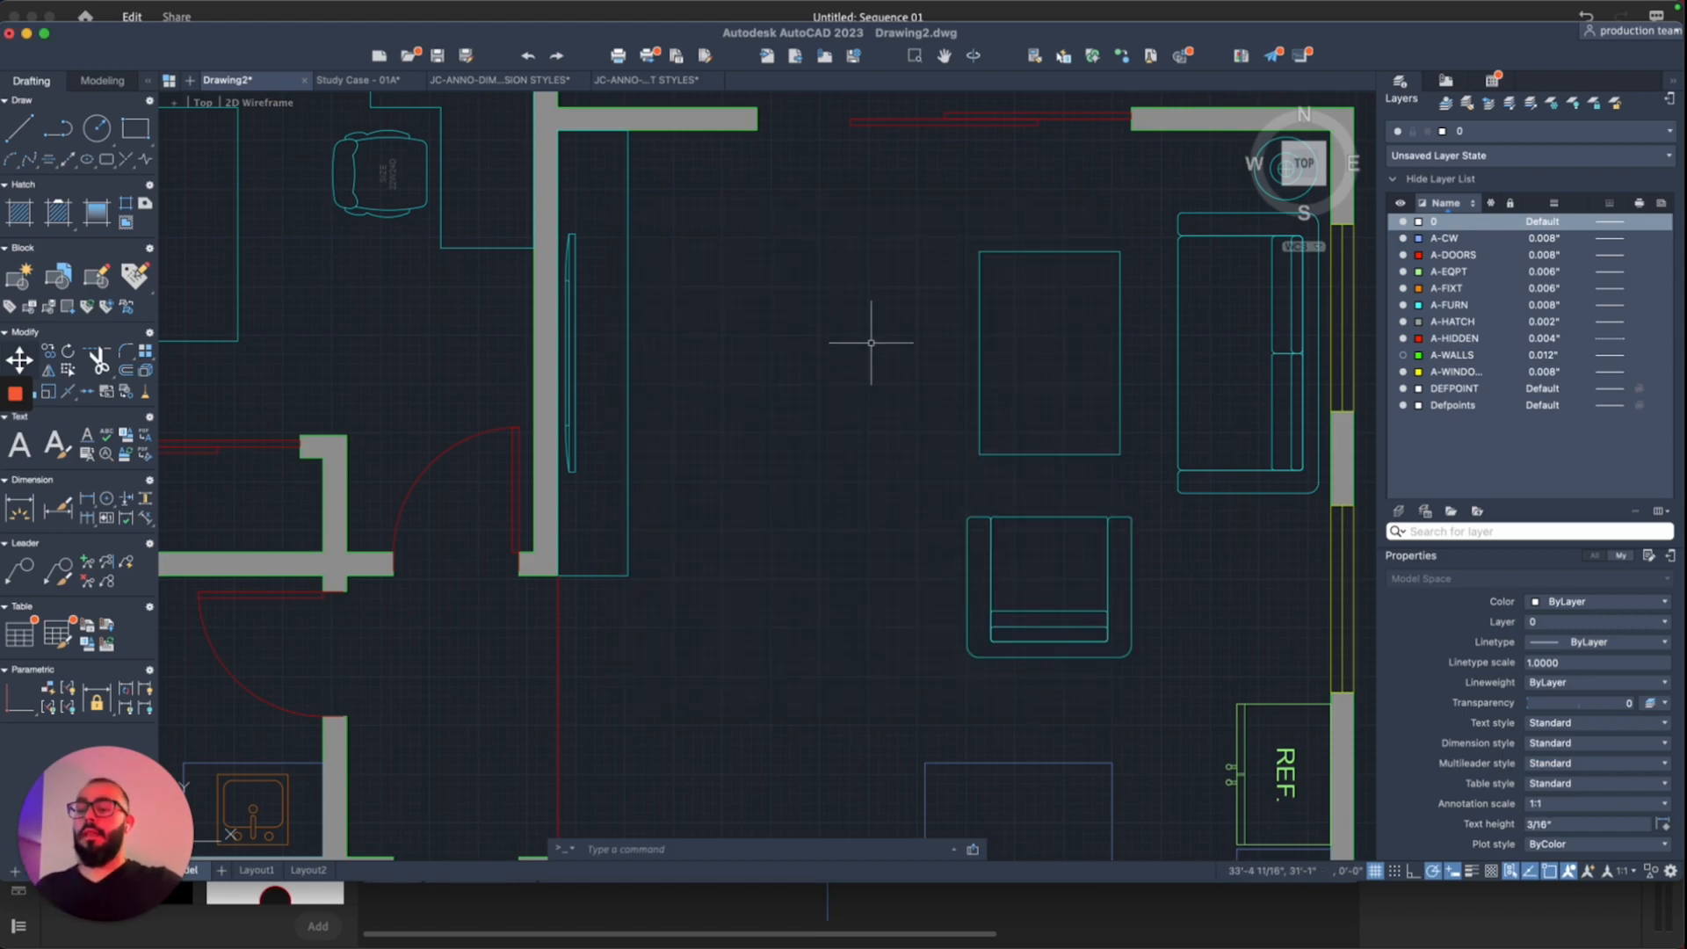
Step: Draw a closed rectangular outline with LINE in the living room near the top wall
text(l)
key(Return)
click(906, 307)
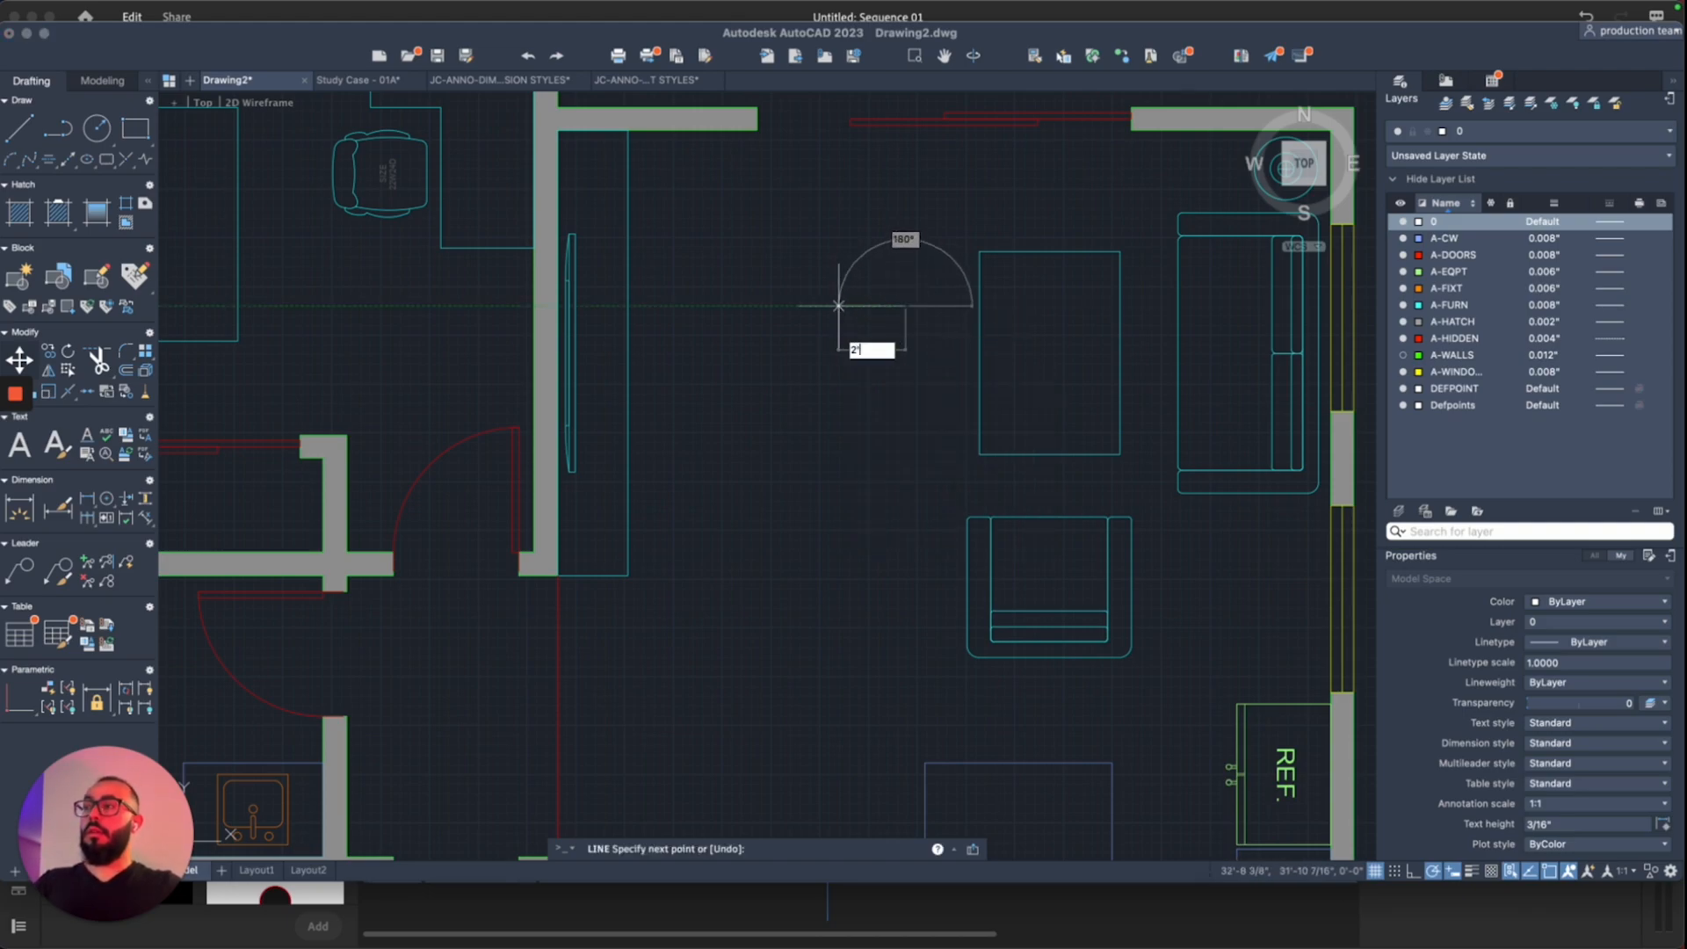
click(810, 306)
click(811, 400)
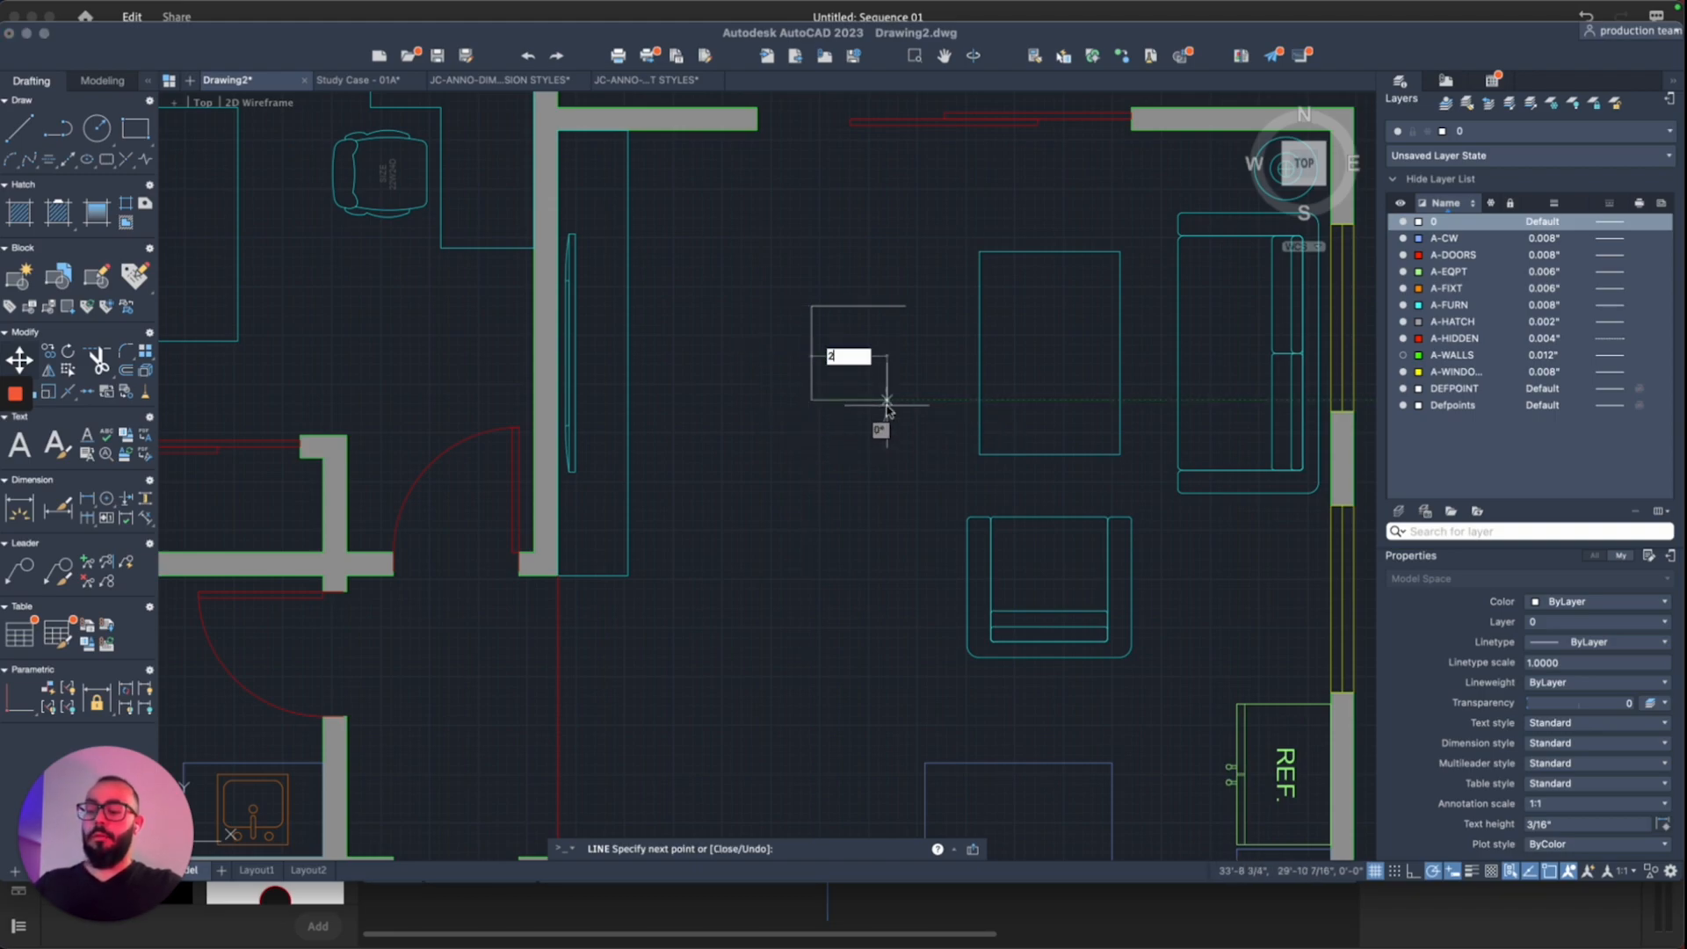
click(971, 400)
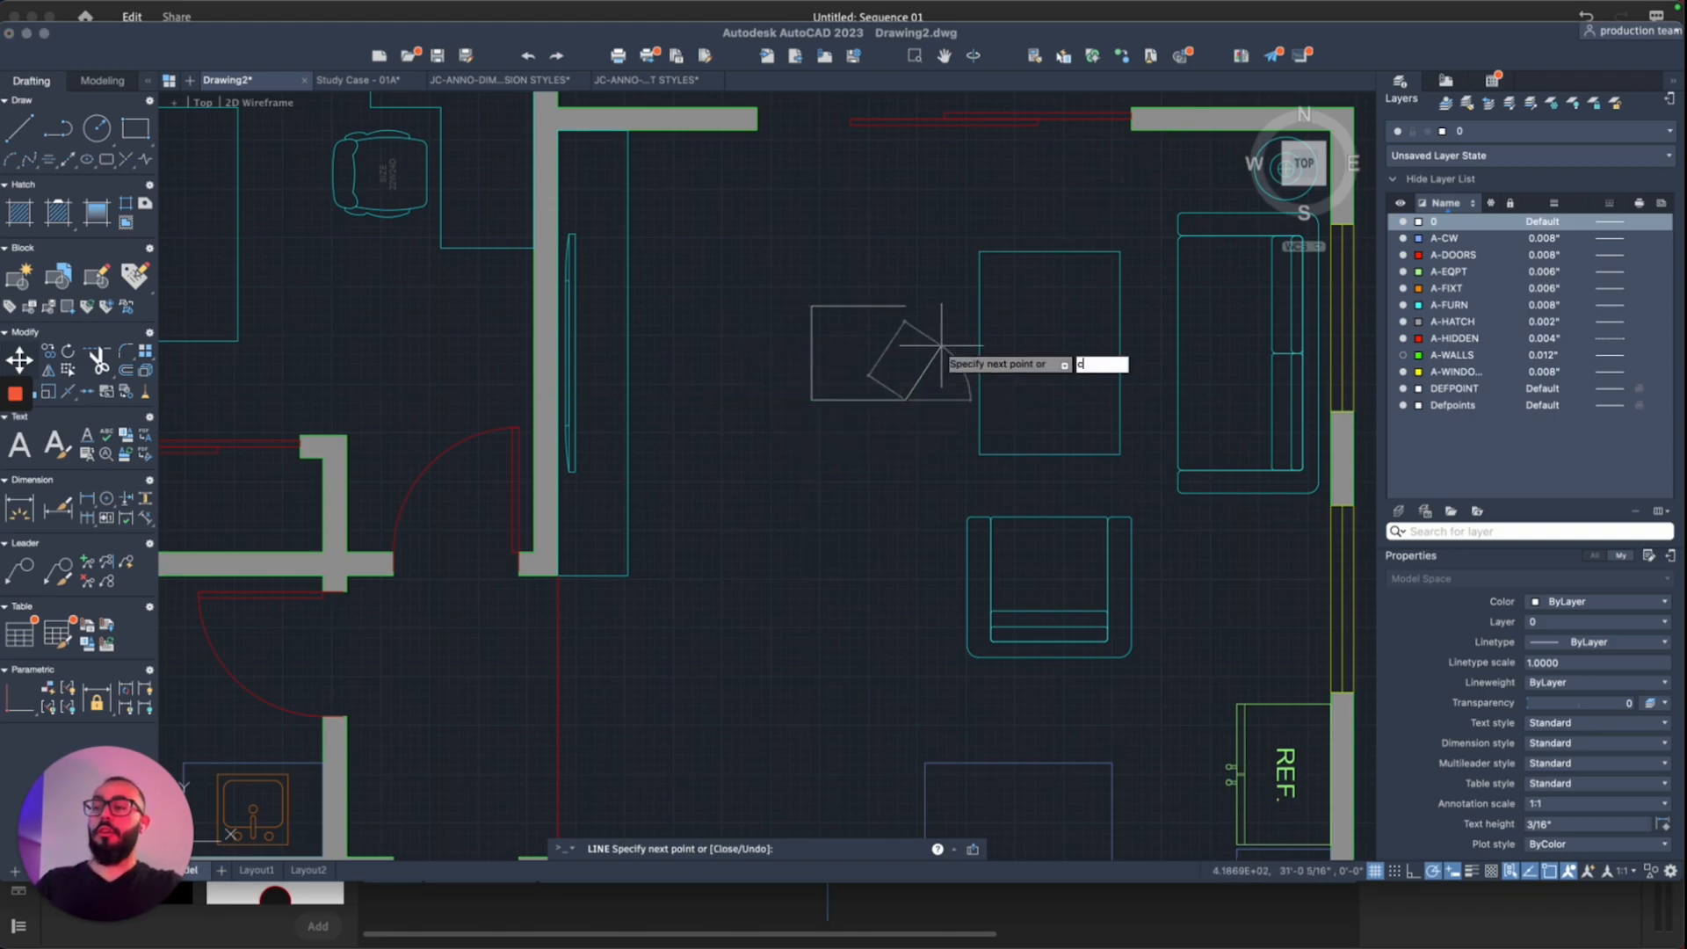
text(c)
key(Return)
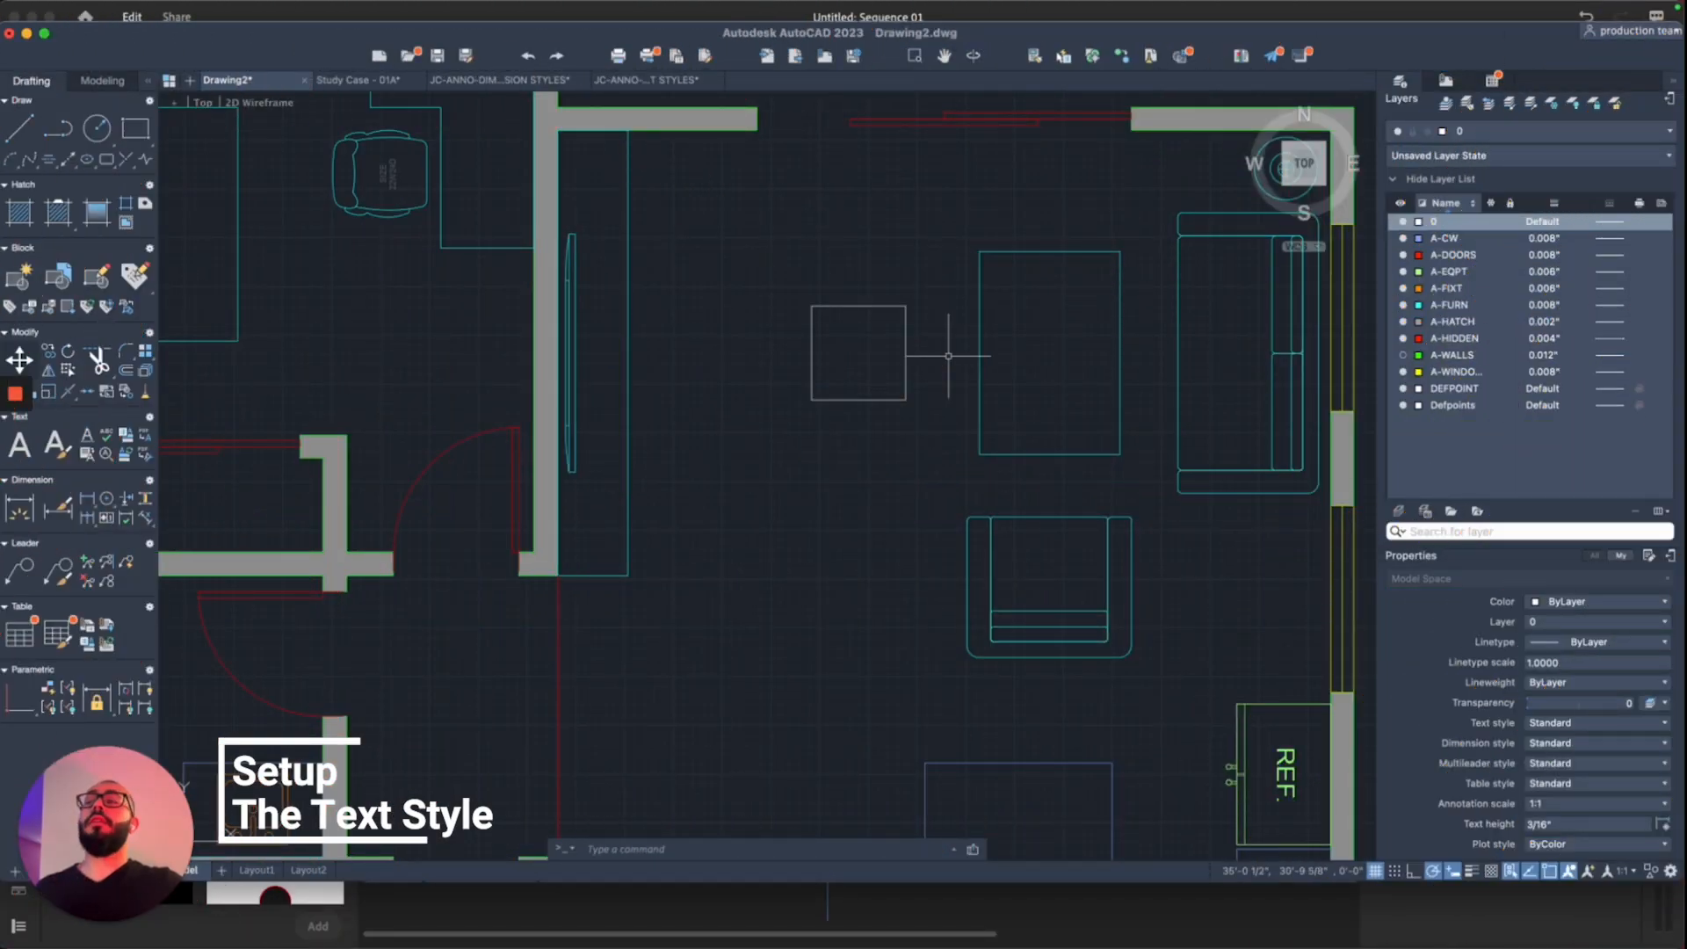
Step: Place a multiline text label reading 'Bedroom 1' on the bed in the top-left bedroom
scroll(948, 356, down, 4)
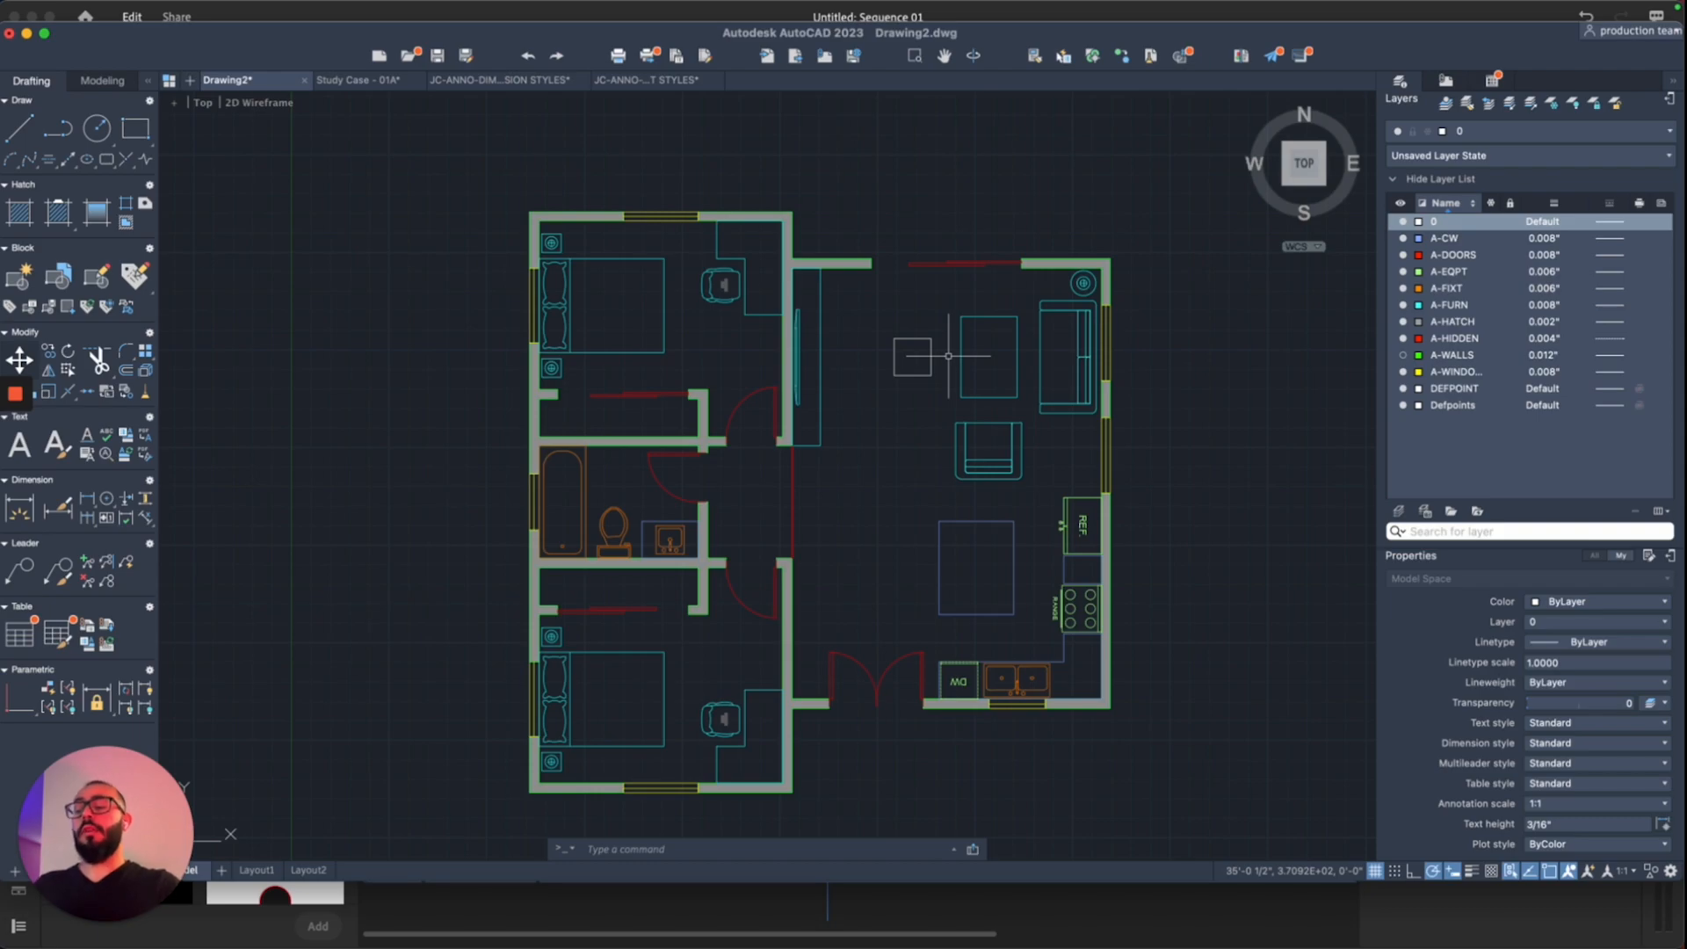
text(t)
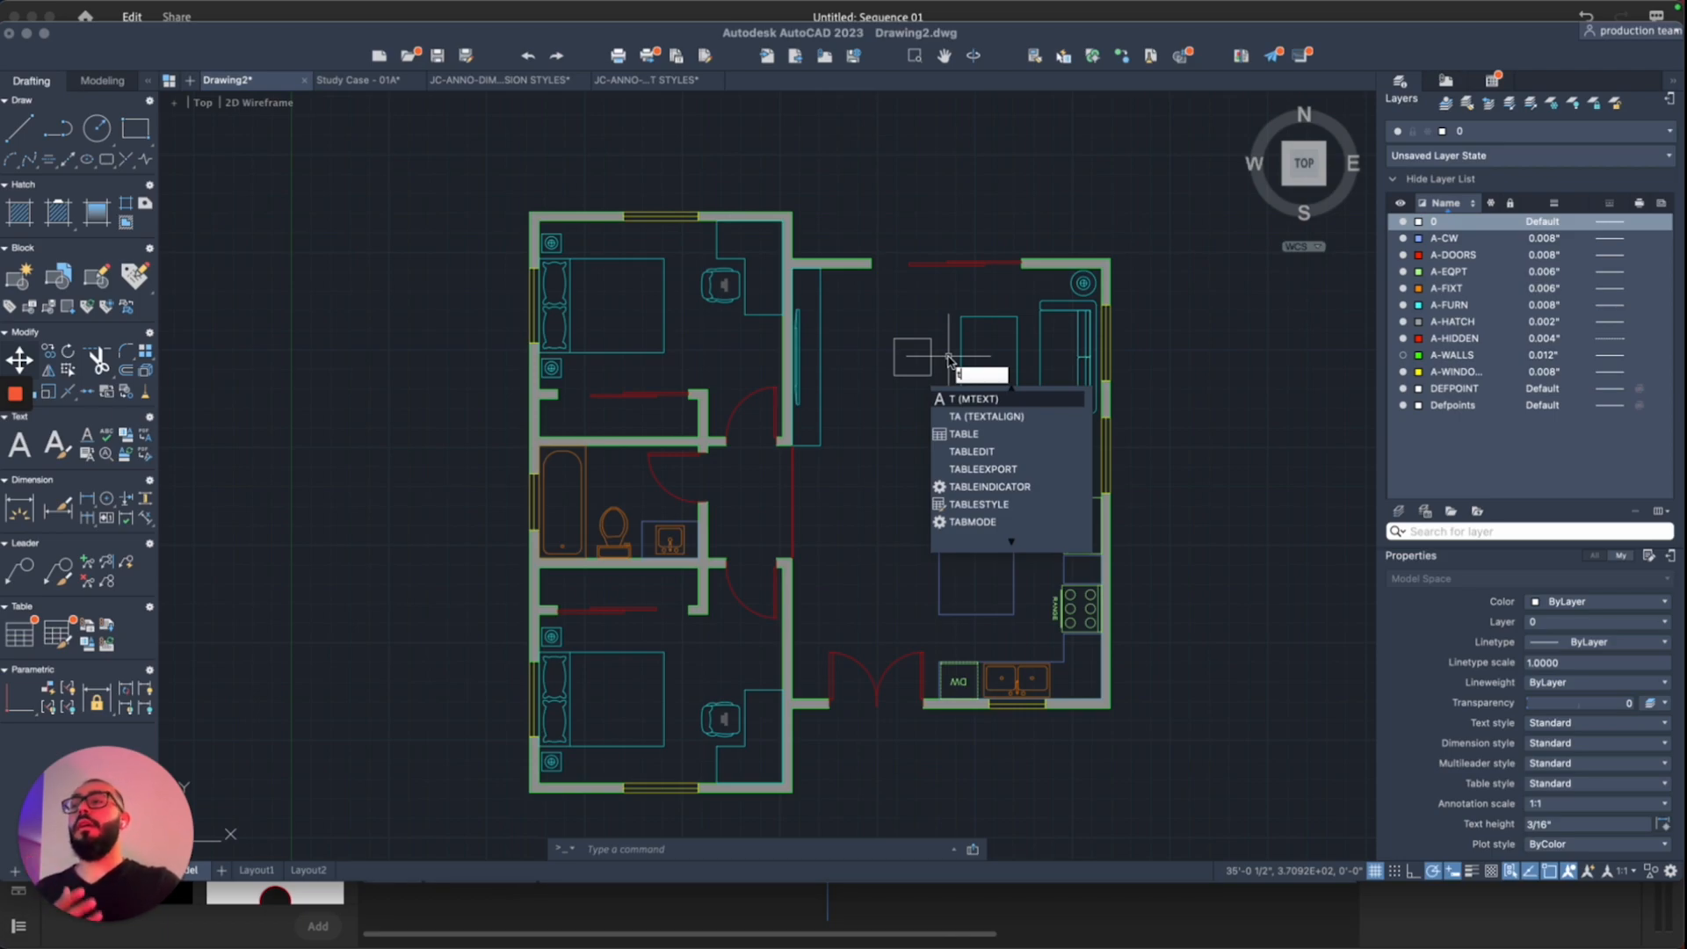
key(Return)
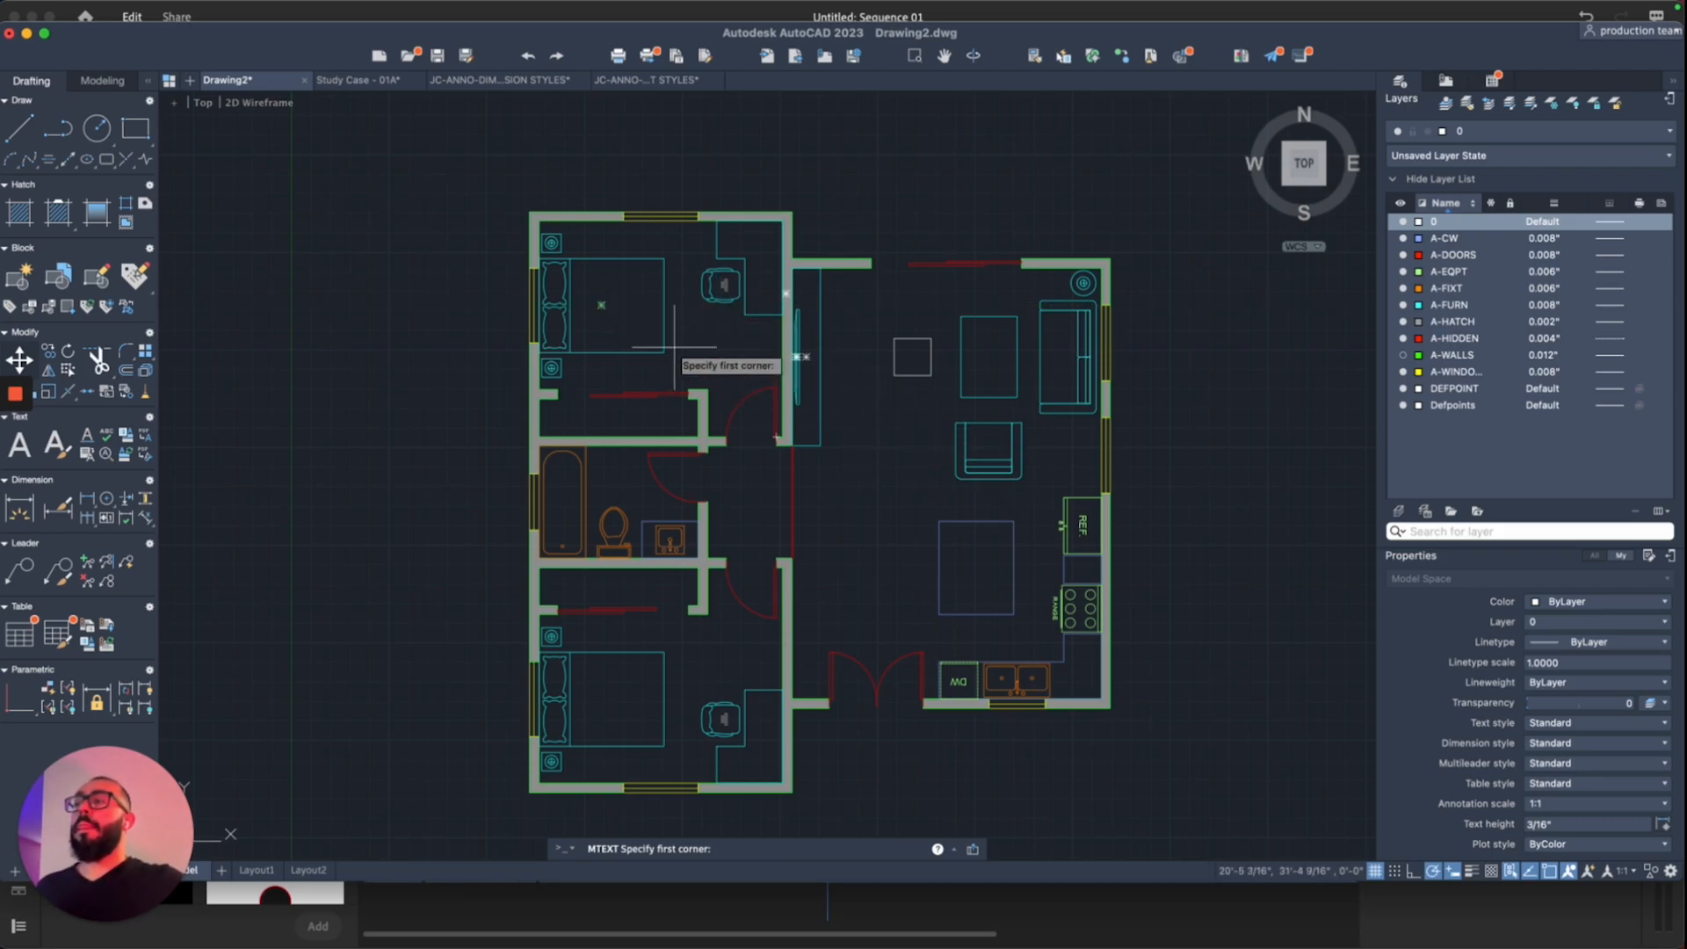
click(622, 305)
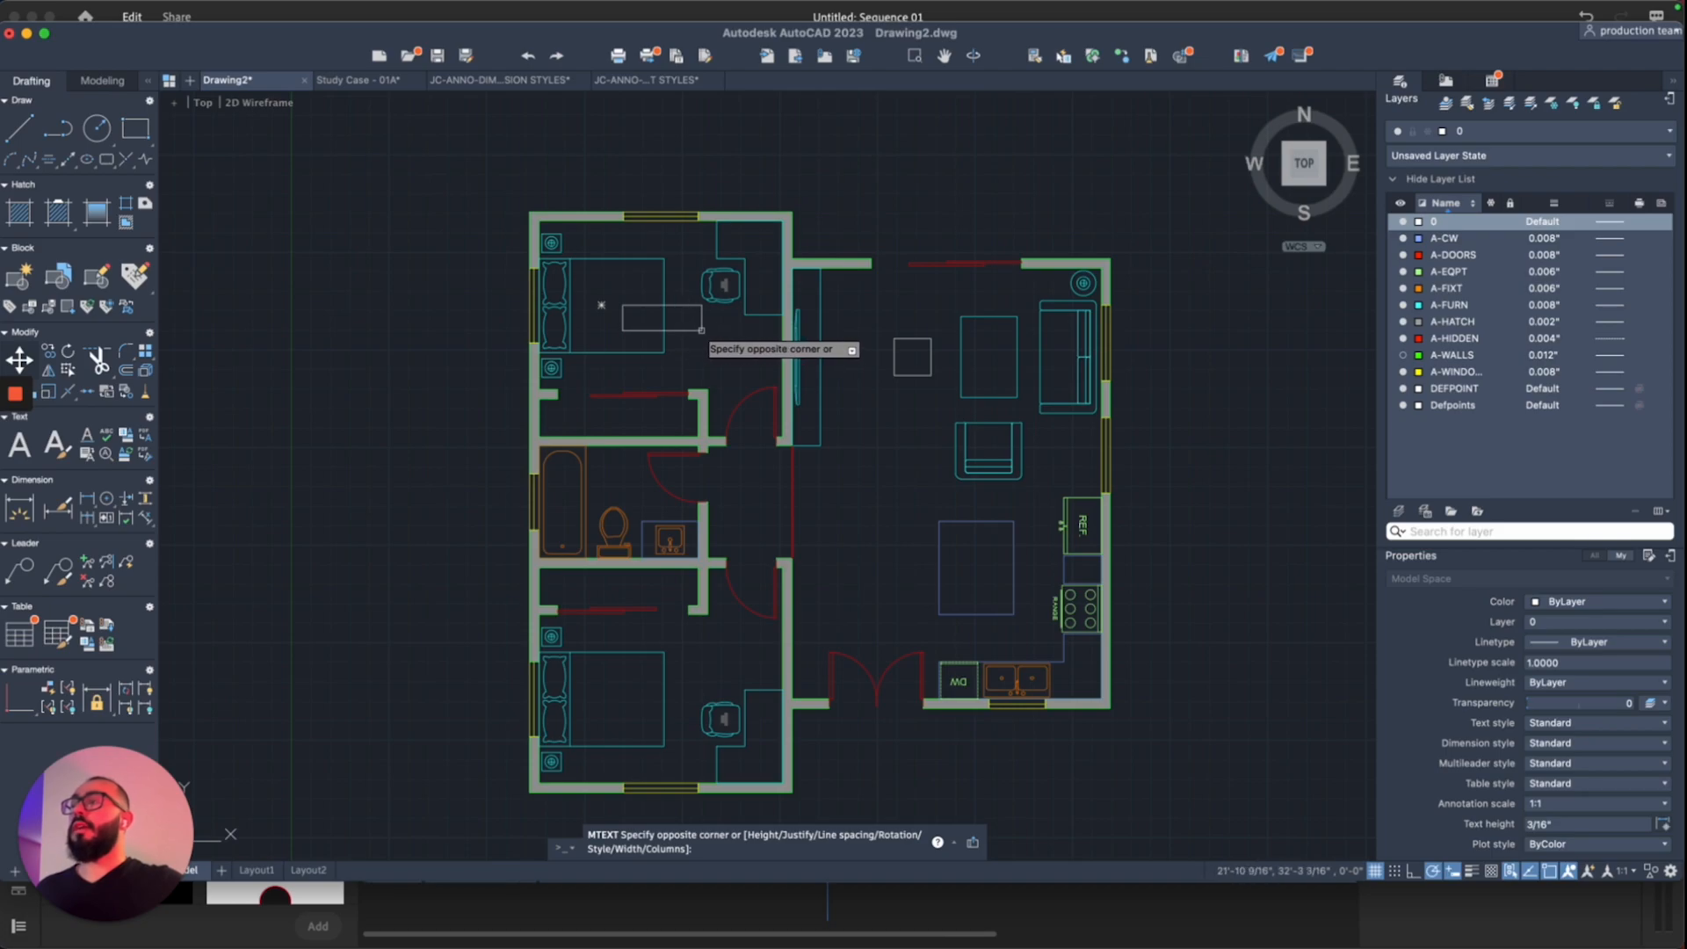
click(701, 330)
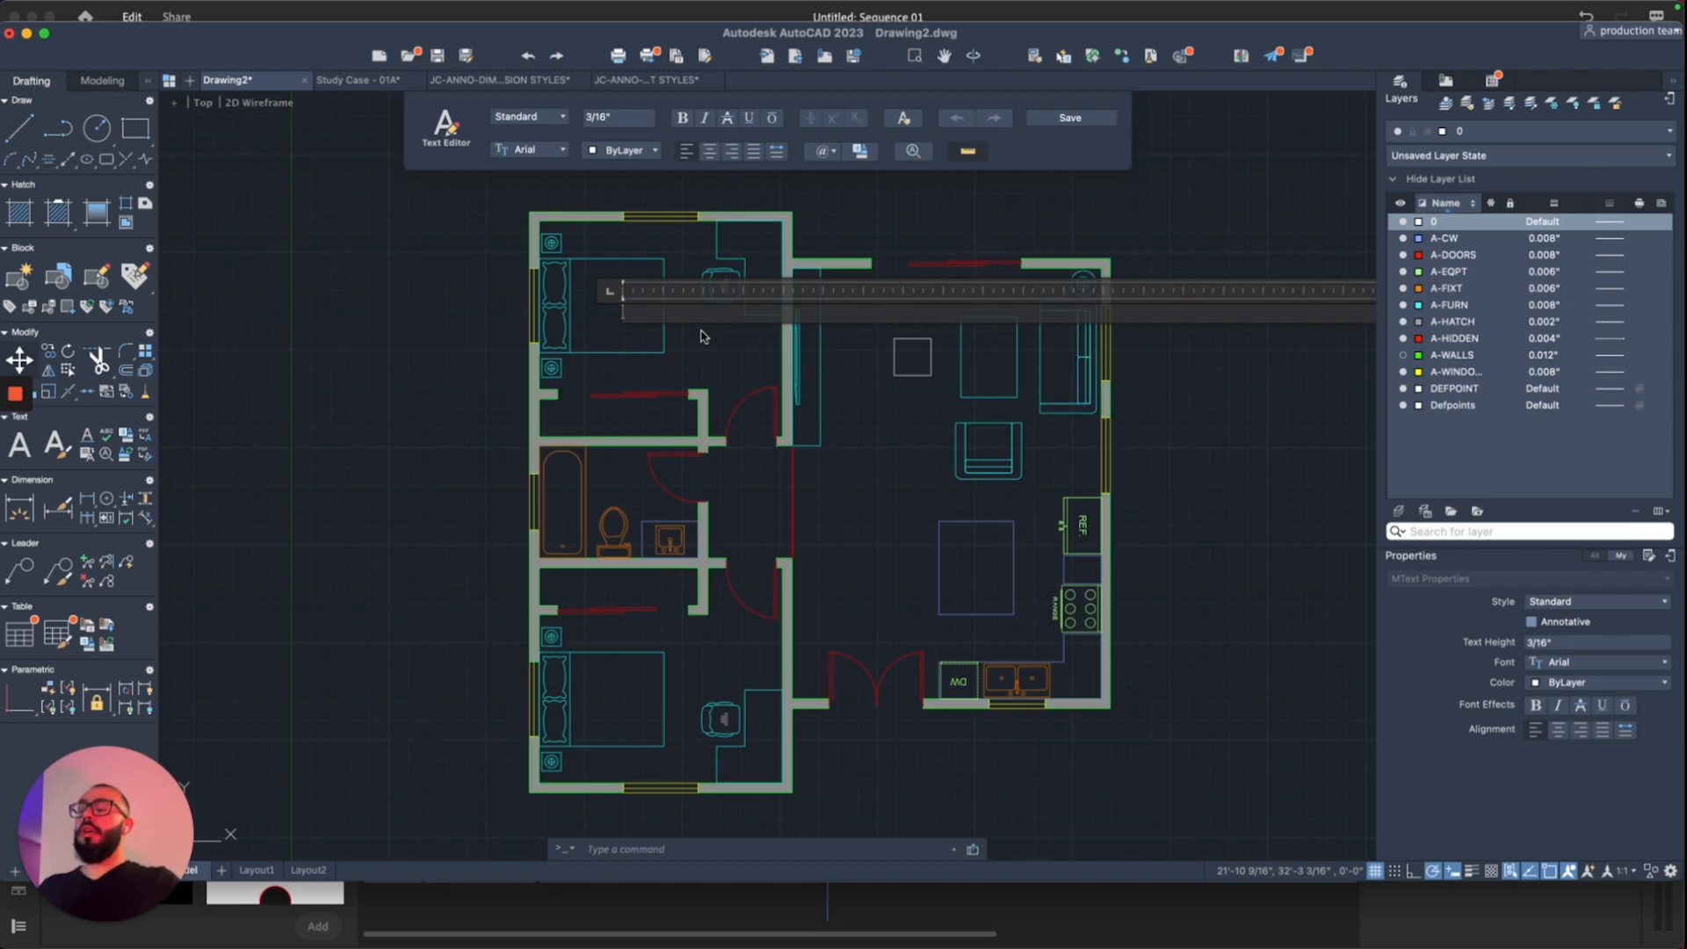
text(Bed R)
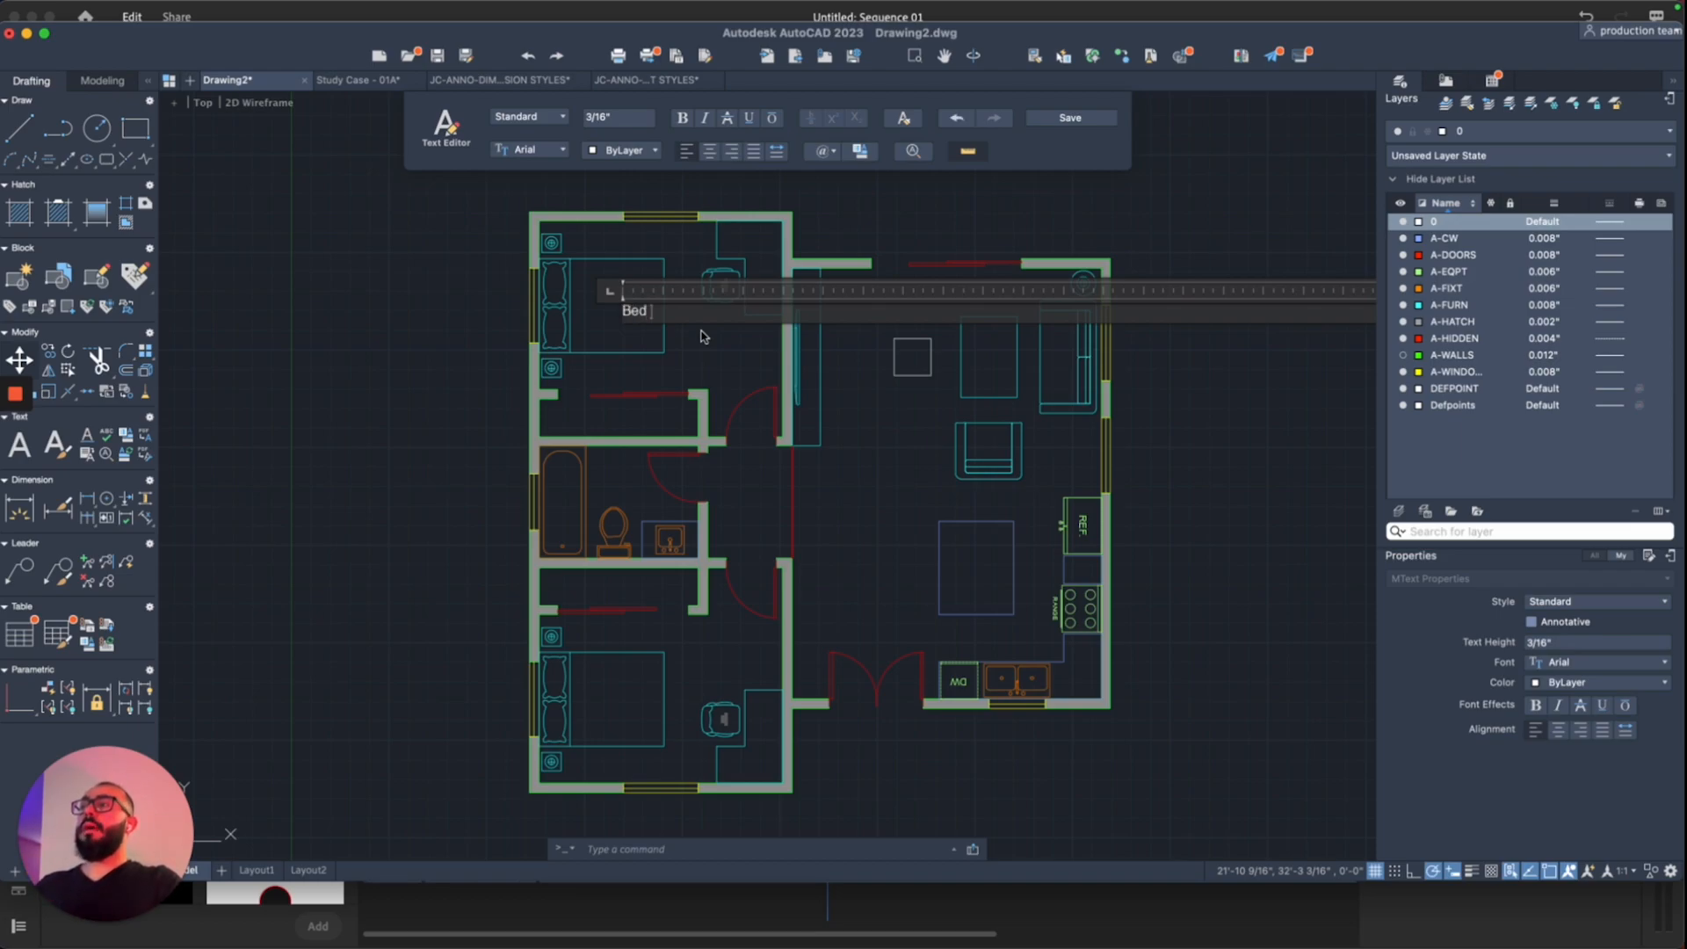
key(BackSpace)
key(BackSpace)
text(room )
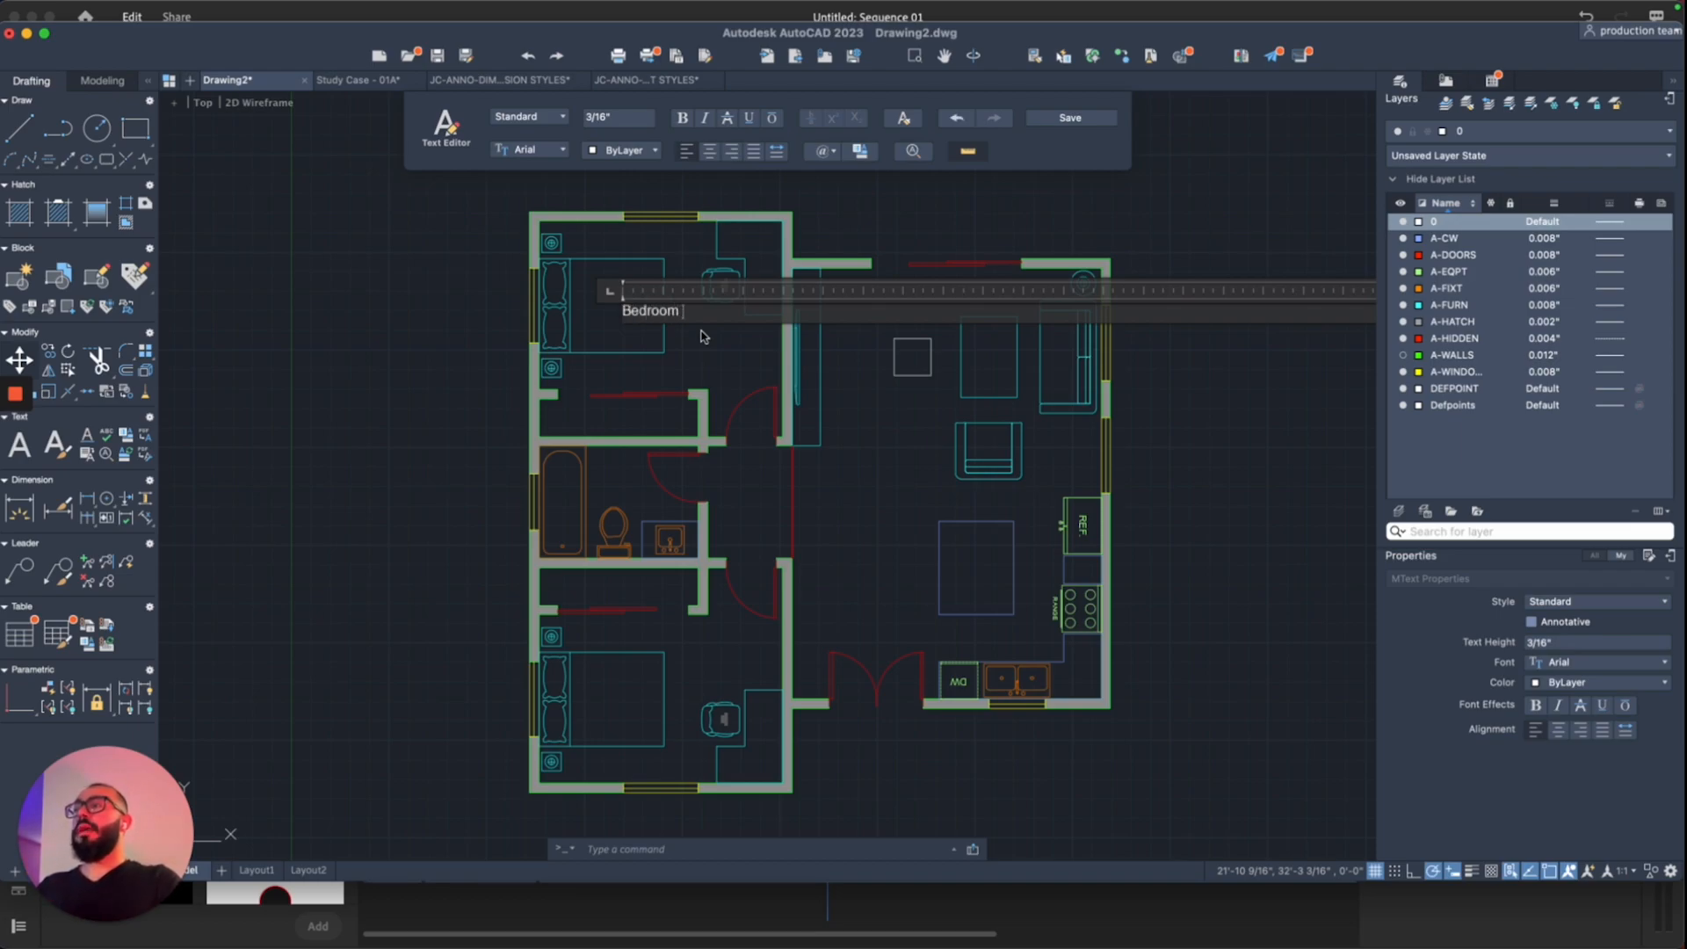
text(1)
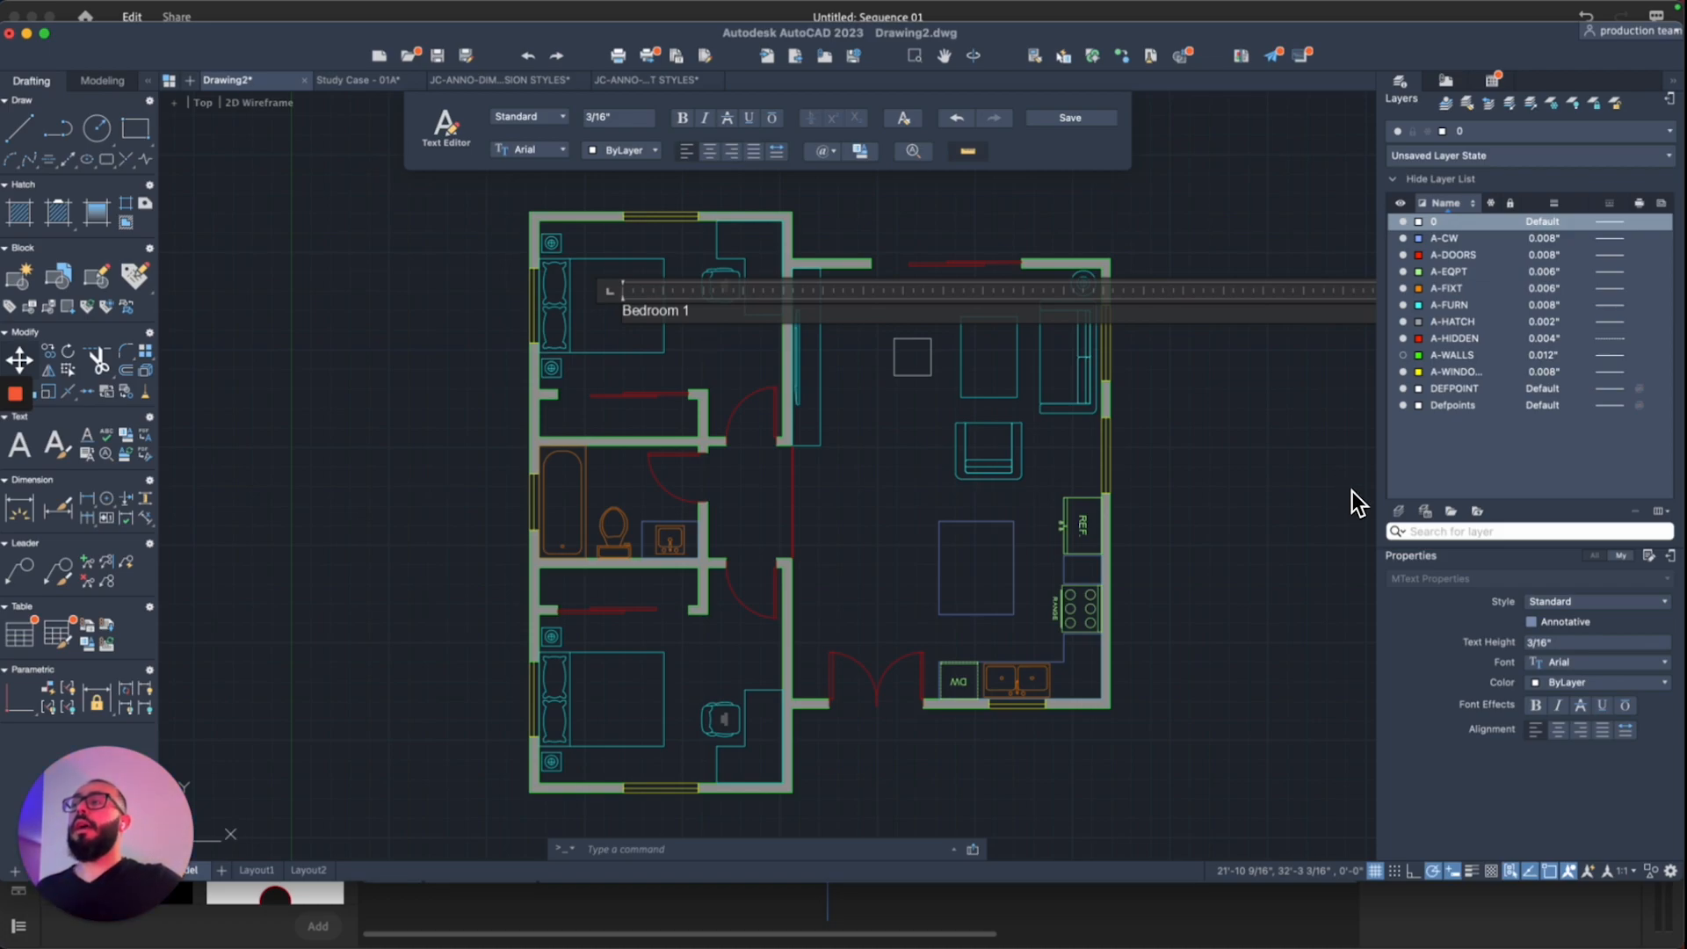
click(701, 331)
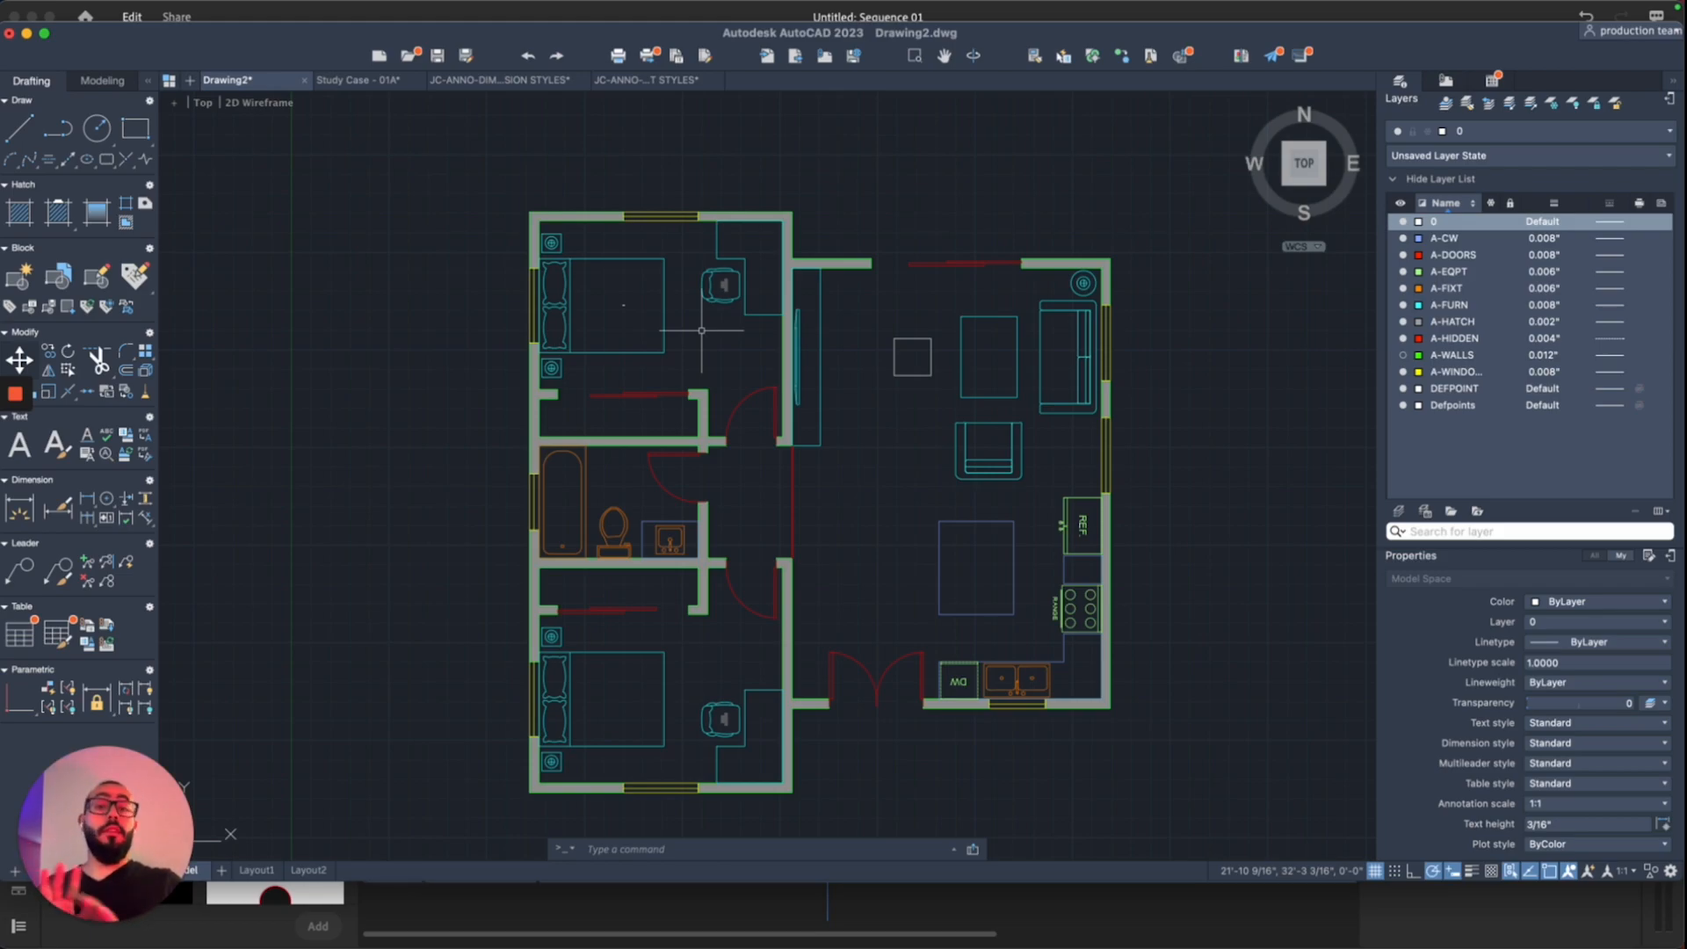
scroll(673, 326, up, 2)
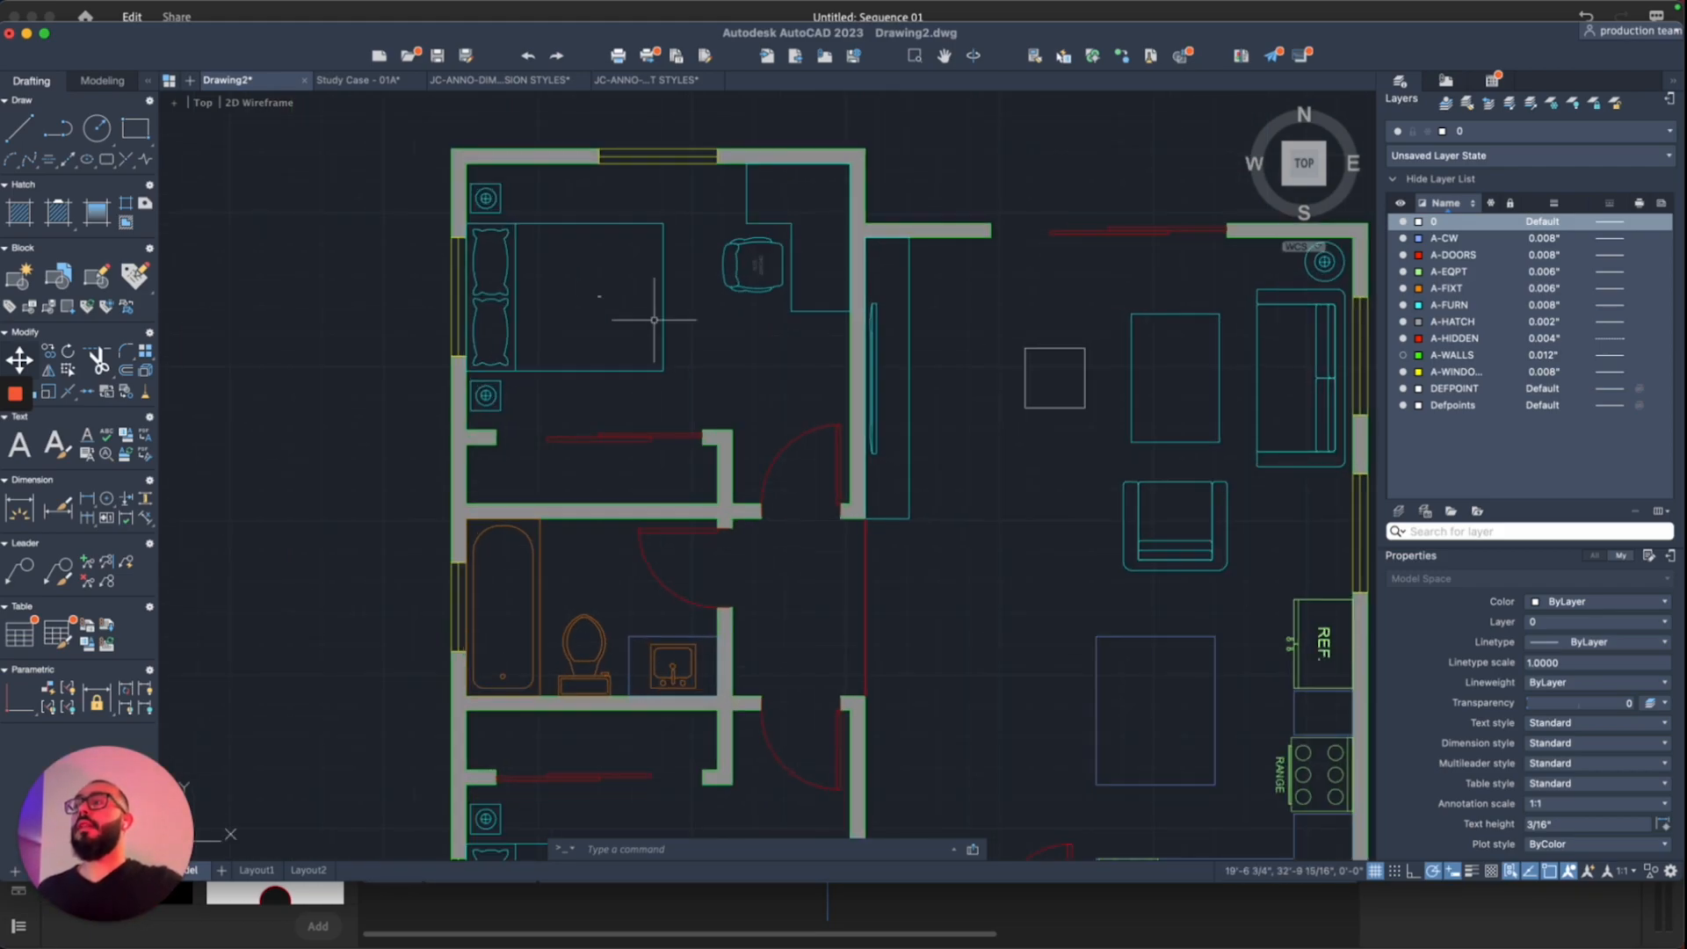
scroll(600, 295, up, 4)
scroll(597, 296, up, 8)
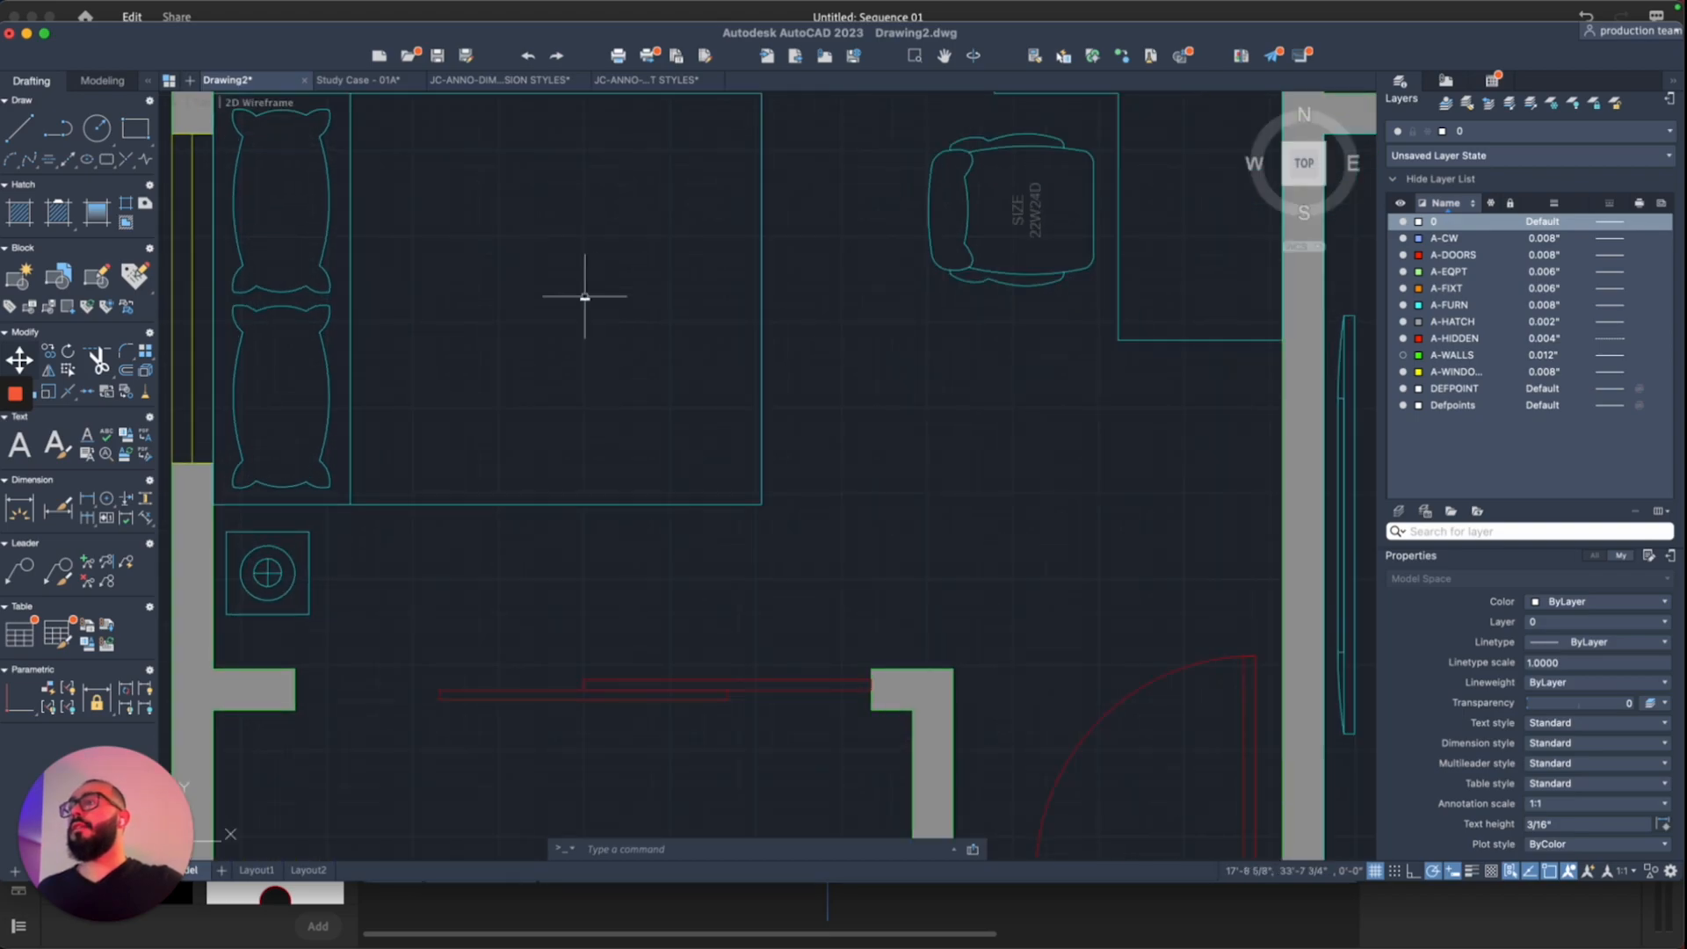
scroll(608, 304, up, 2)
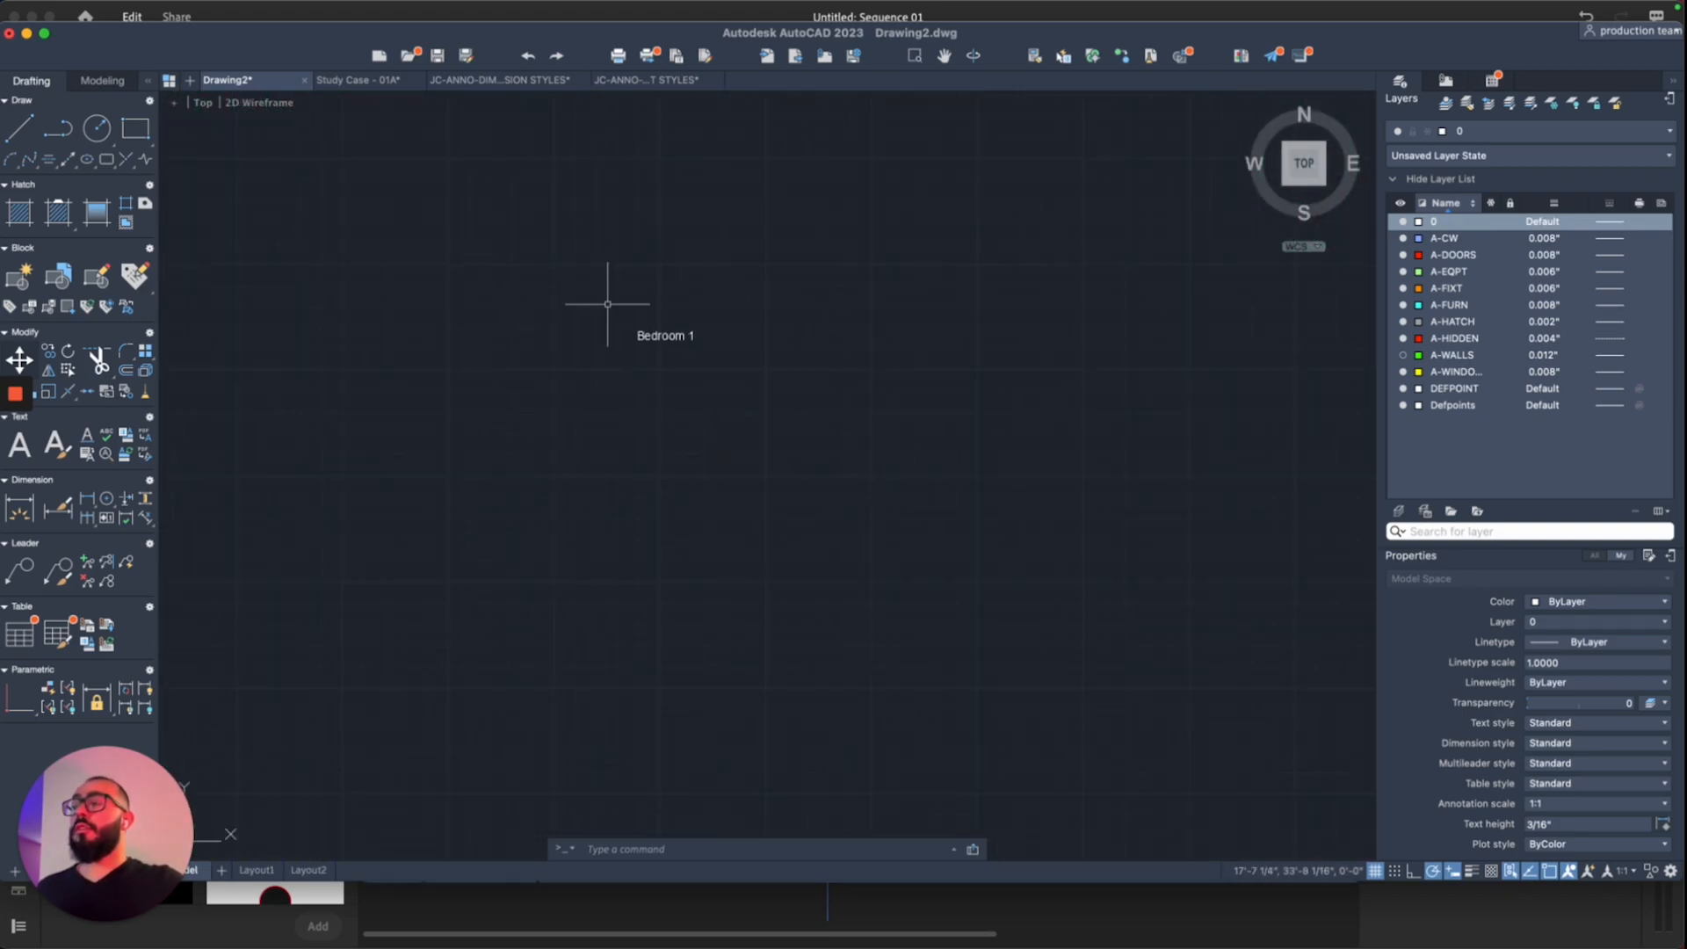
scroll(607, 304, up, 2)
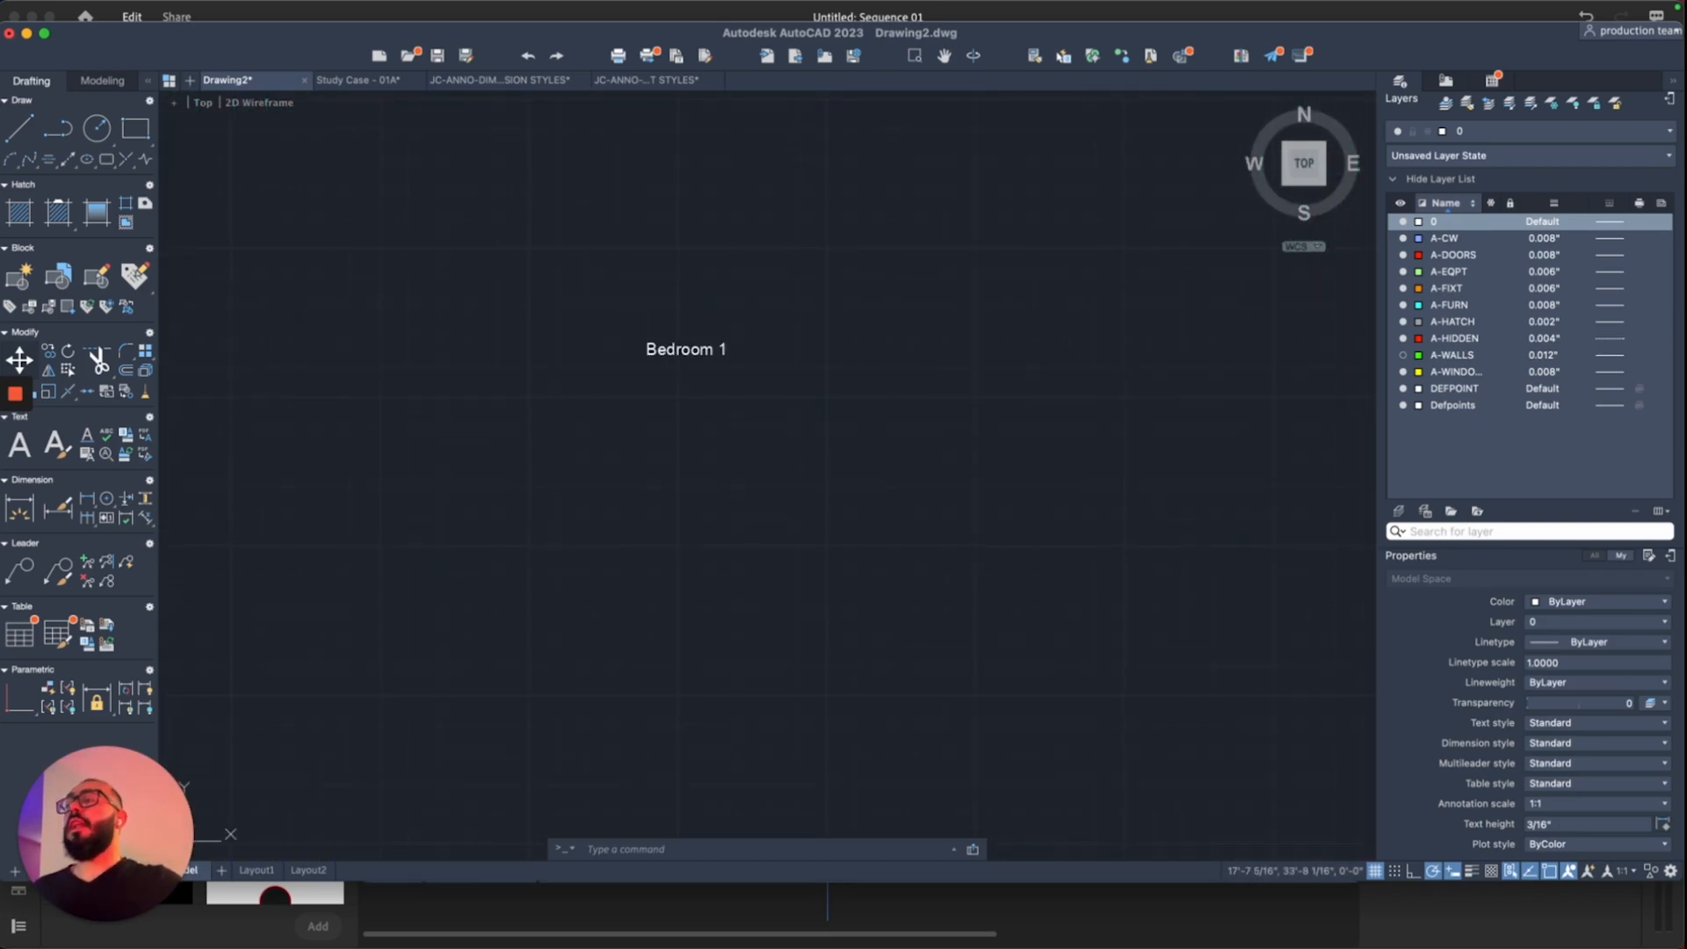
scroll(607, 304, down, 6)
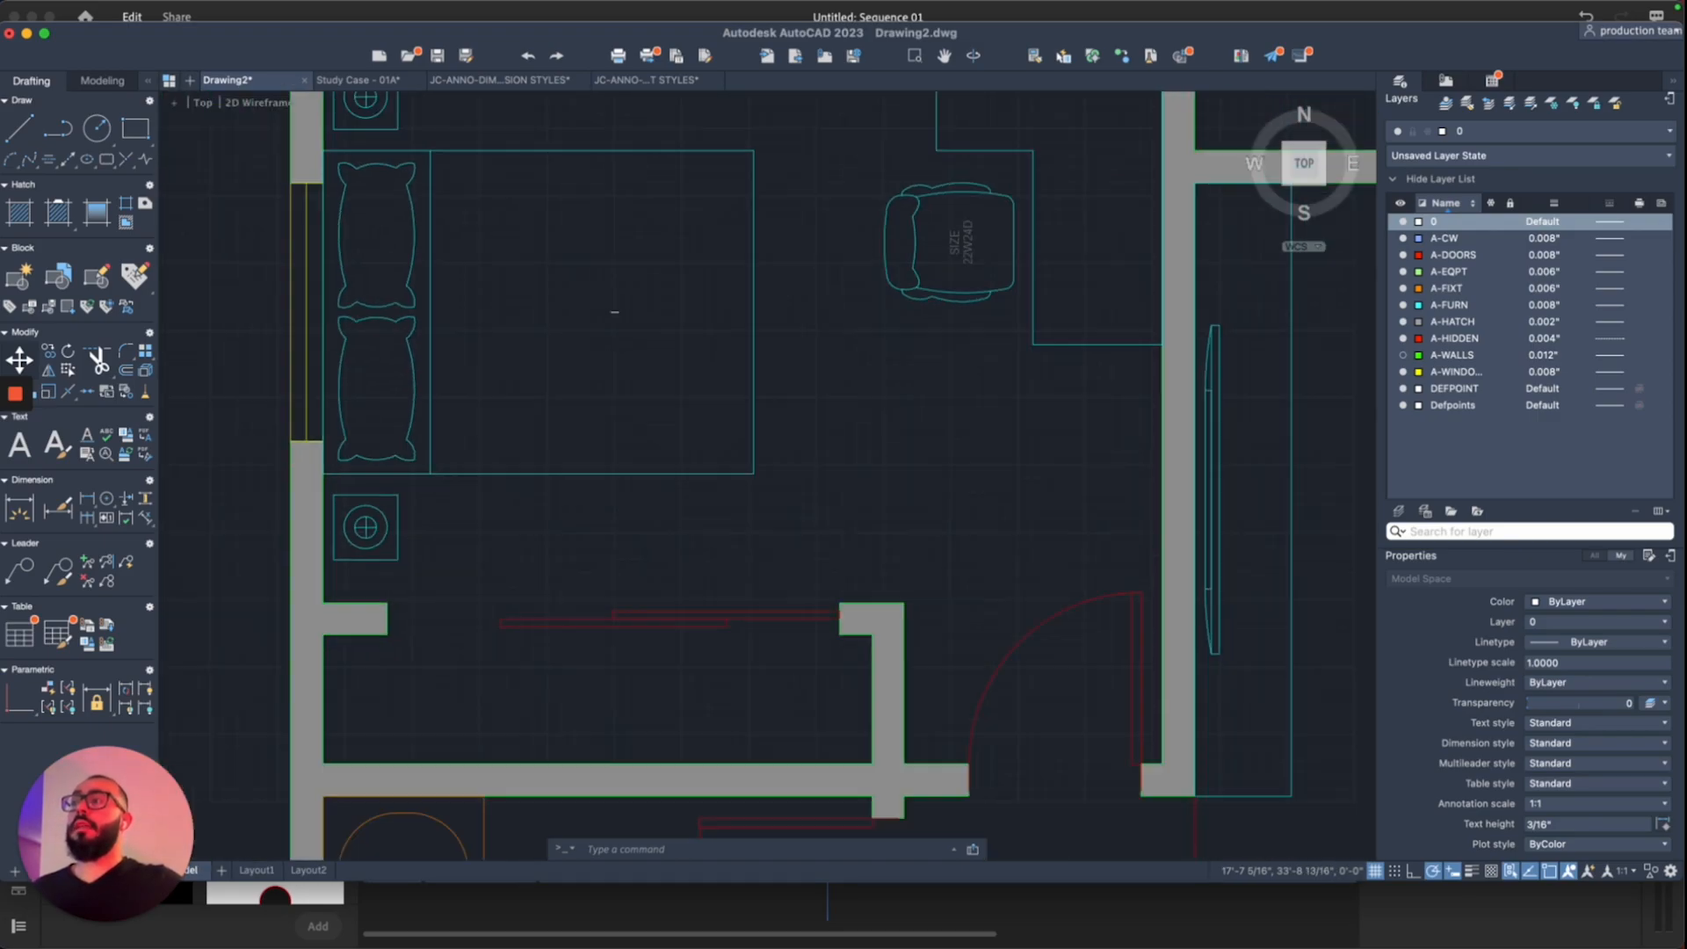
scroll(607, 304, down, 3)
scroll(607, 304, down, 2)
scroll(607, 304, up, 4)
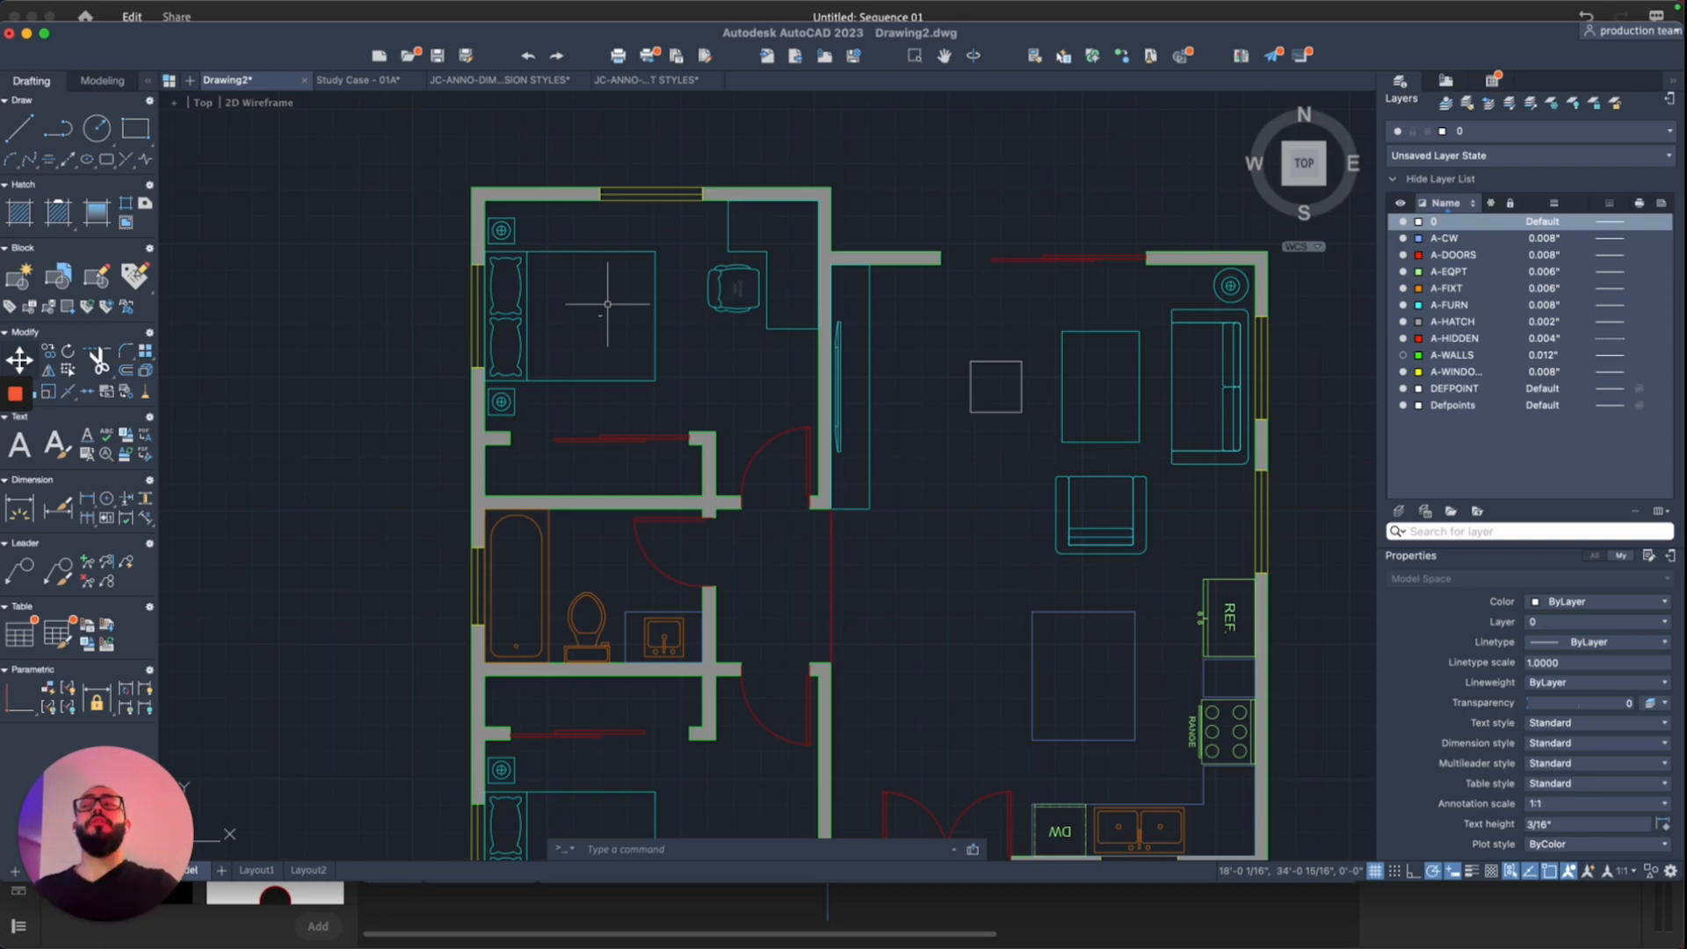
Step: Give the Standard text style a 6" text height in Format > Text Style and apply it
mouse_move(464, 4)
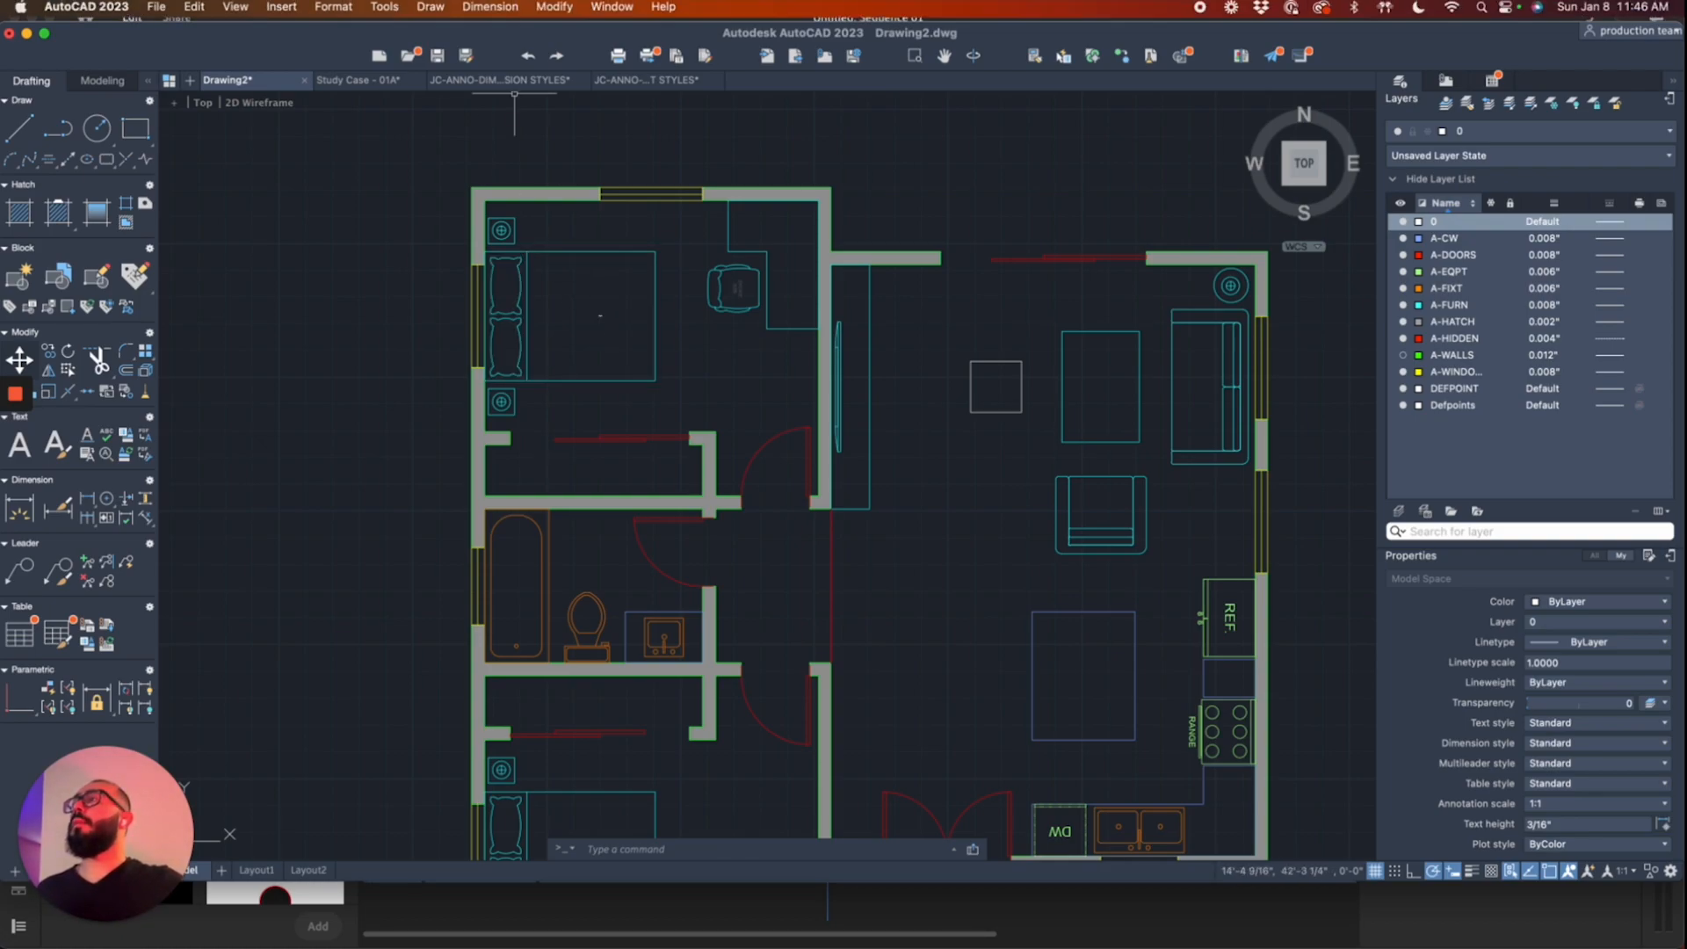
click(334, 10)
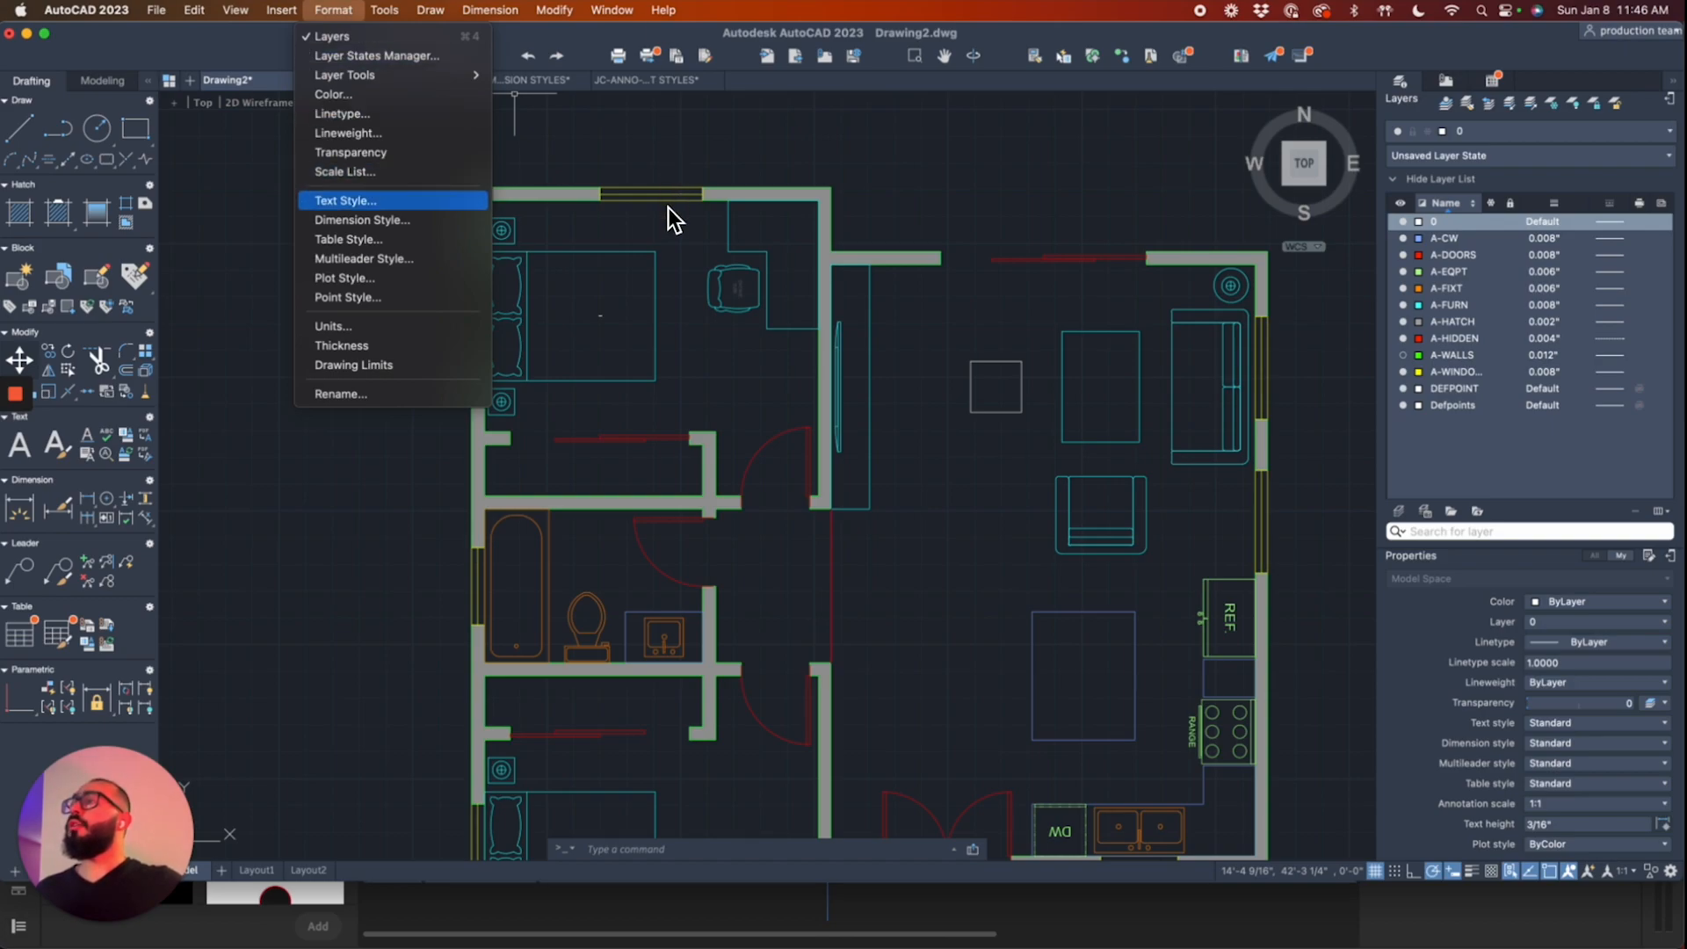
click(356, 201)
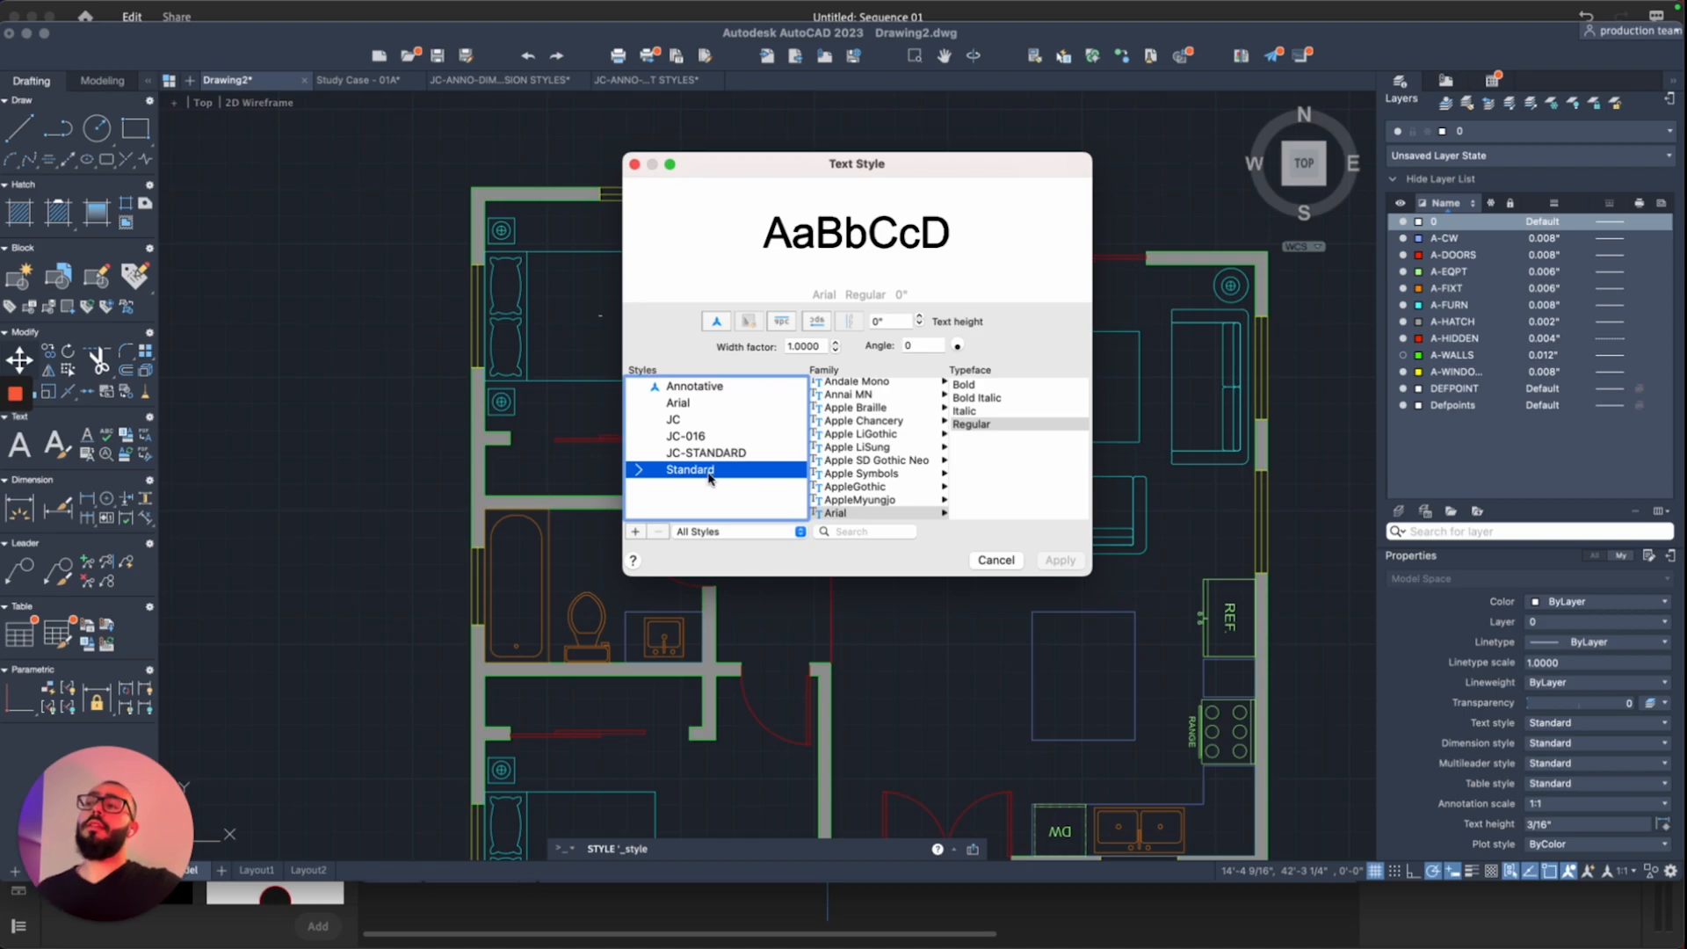
key(a)
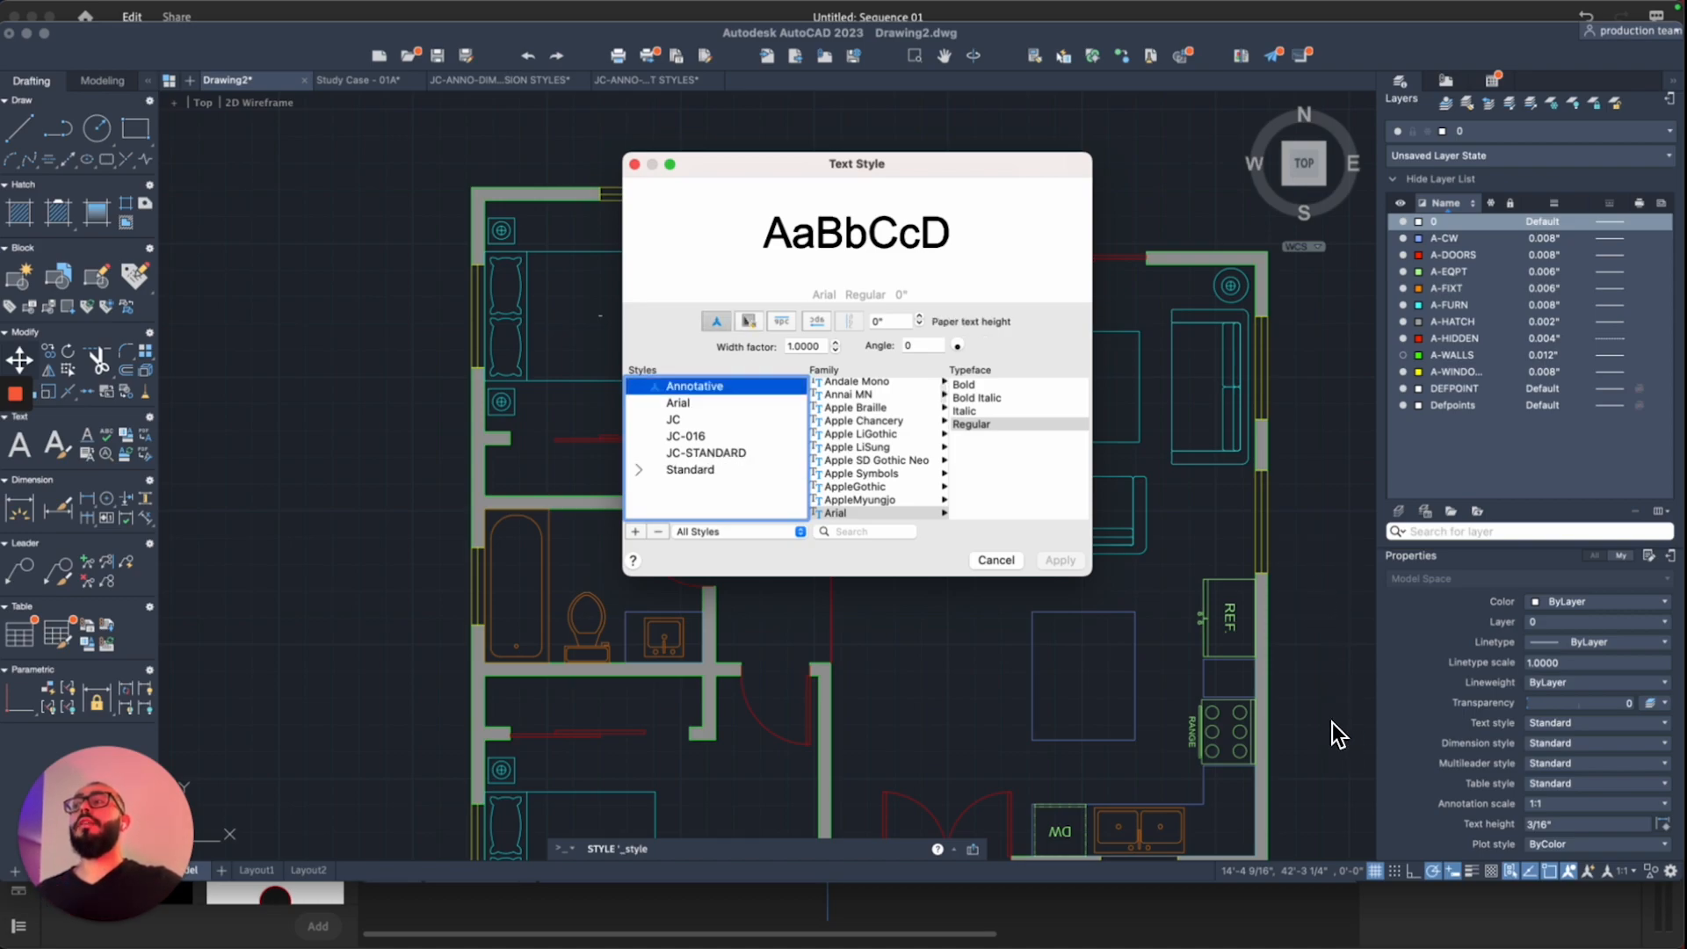
key(s)
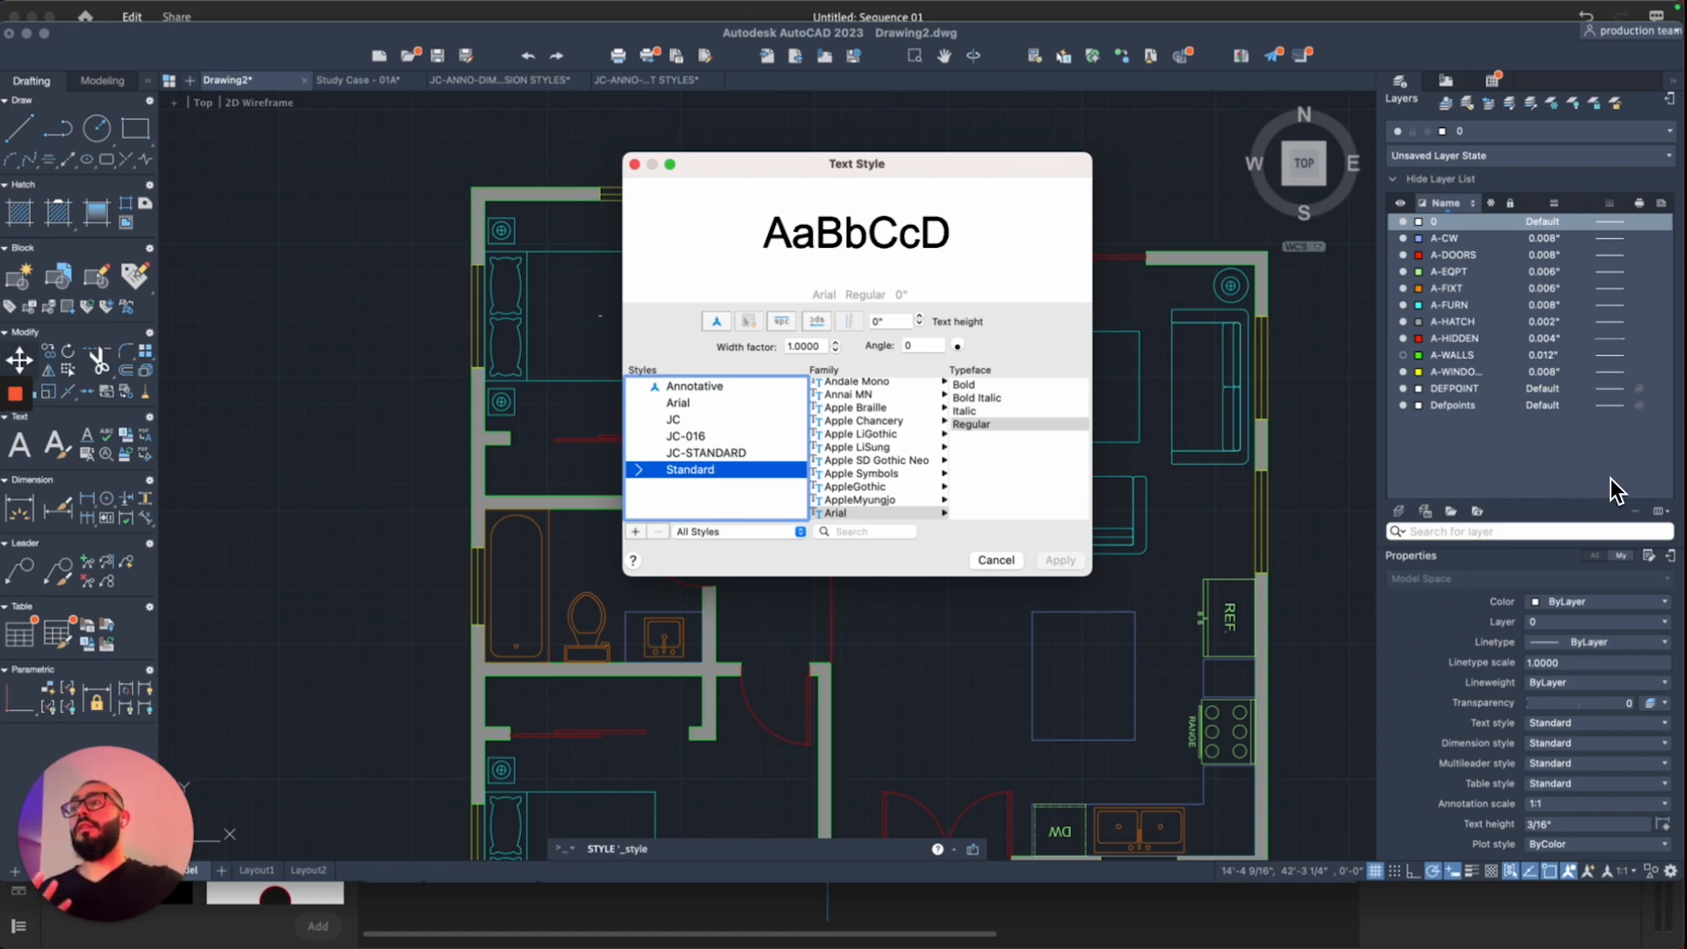
click(897, 321)
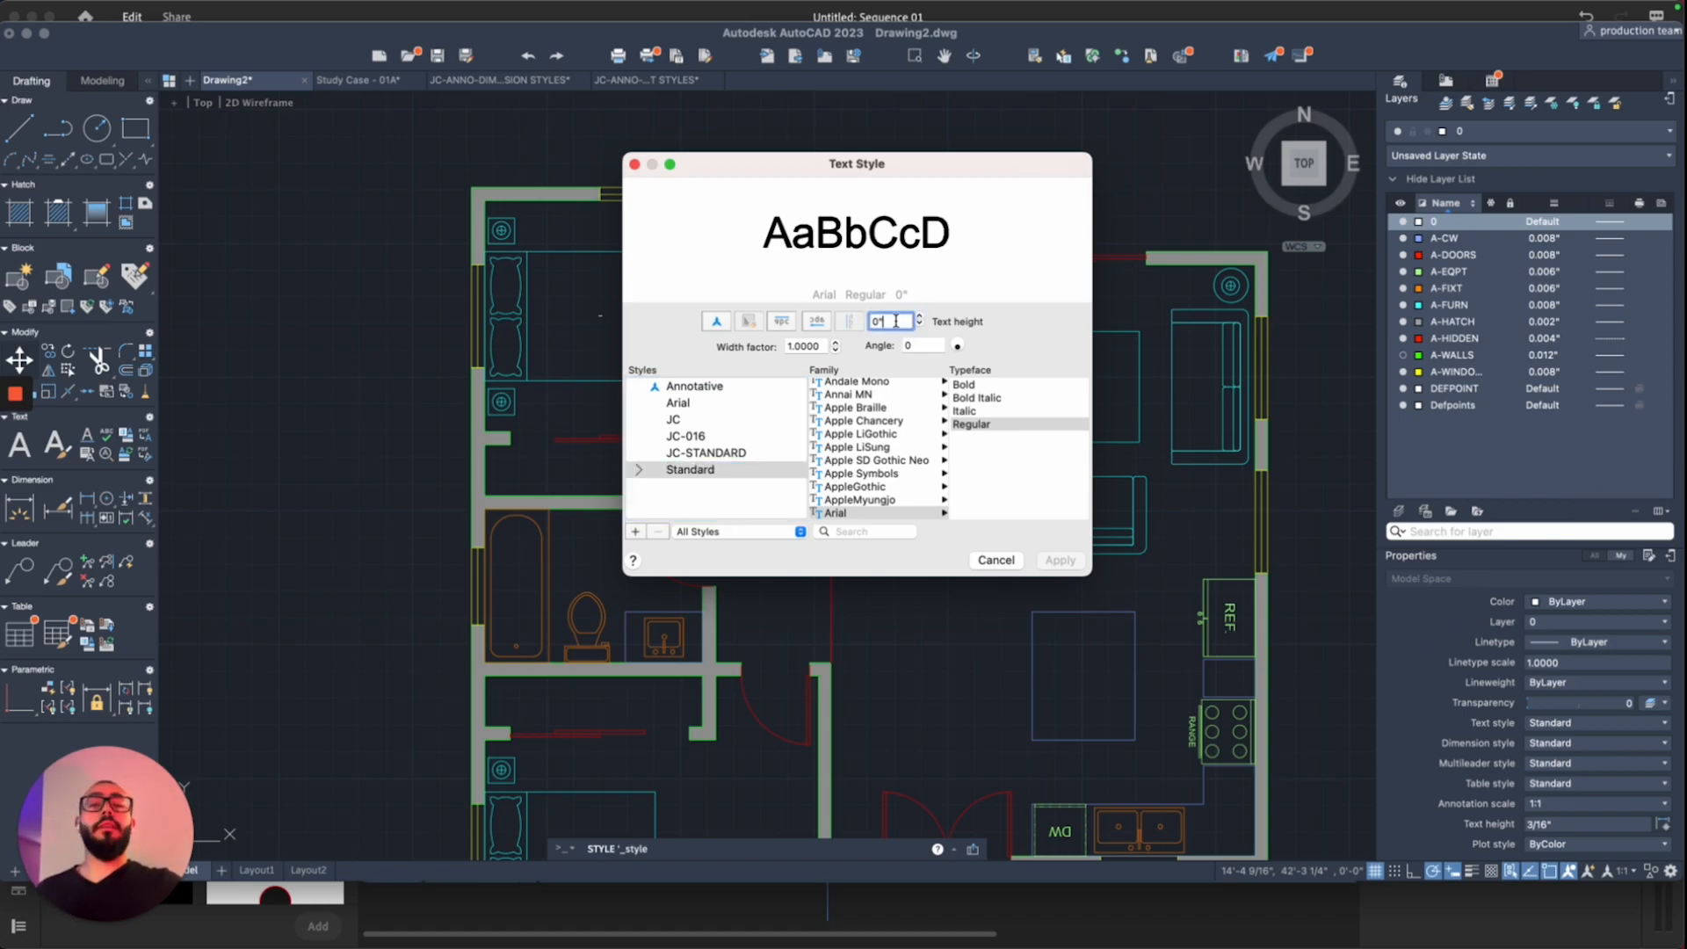
key(BackSpace)
key(BackSpace)
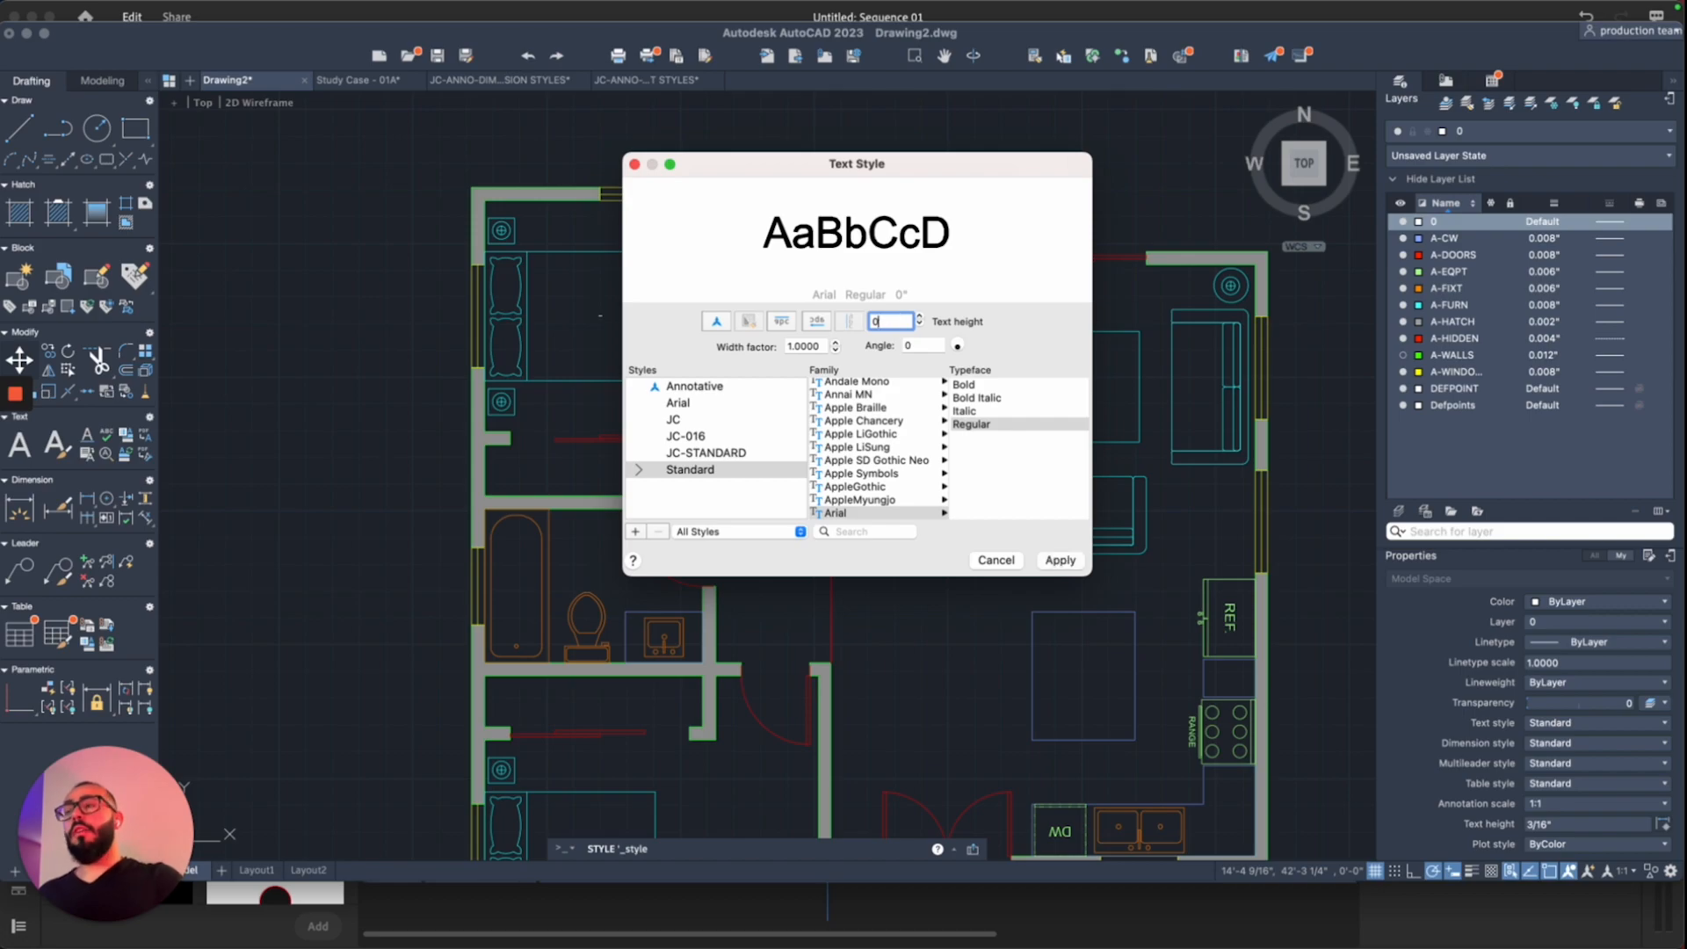
text(6)
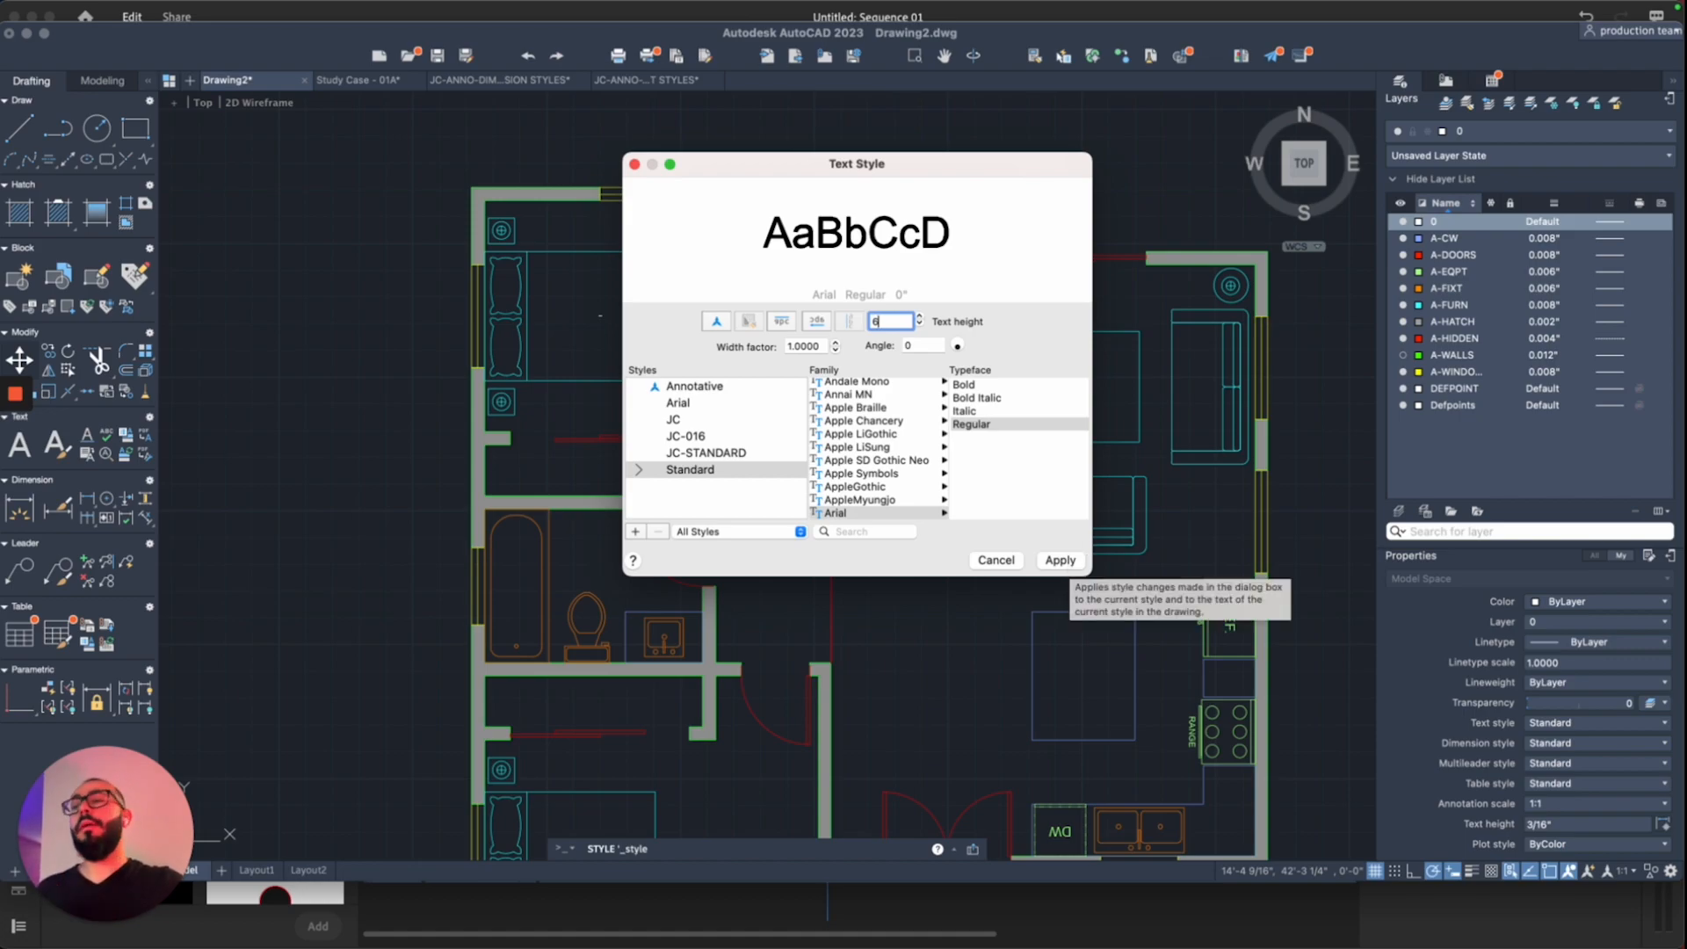
click(1071, 566)
Step: Close the text style settings and add a new 6" 'Bedroom 1' multiline label in the top-left bedroom
click(998, 560)
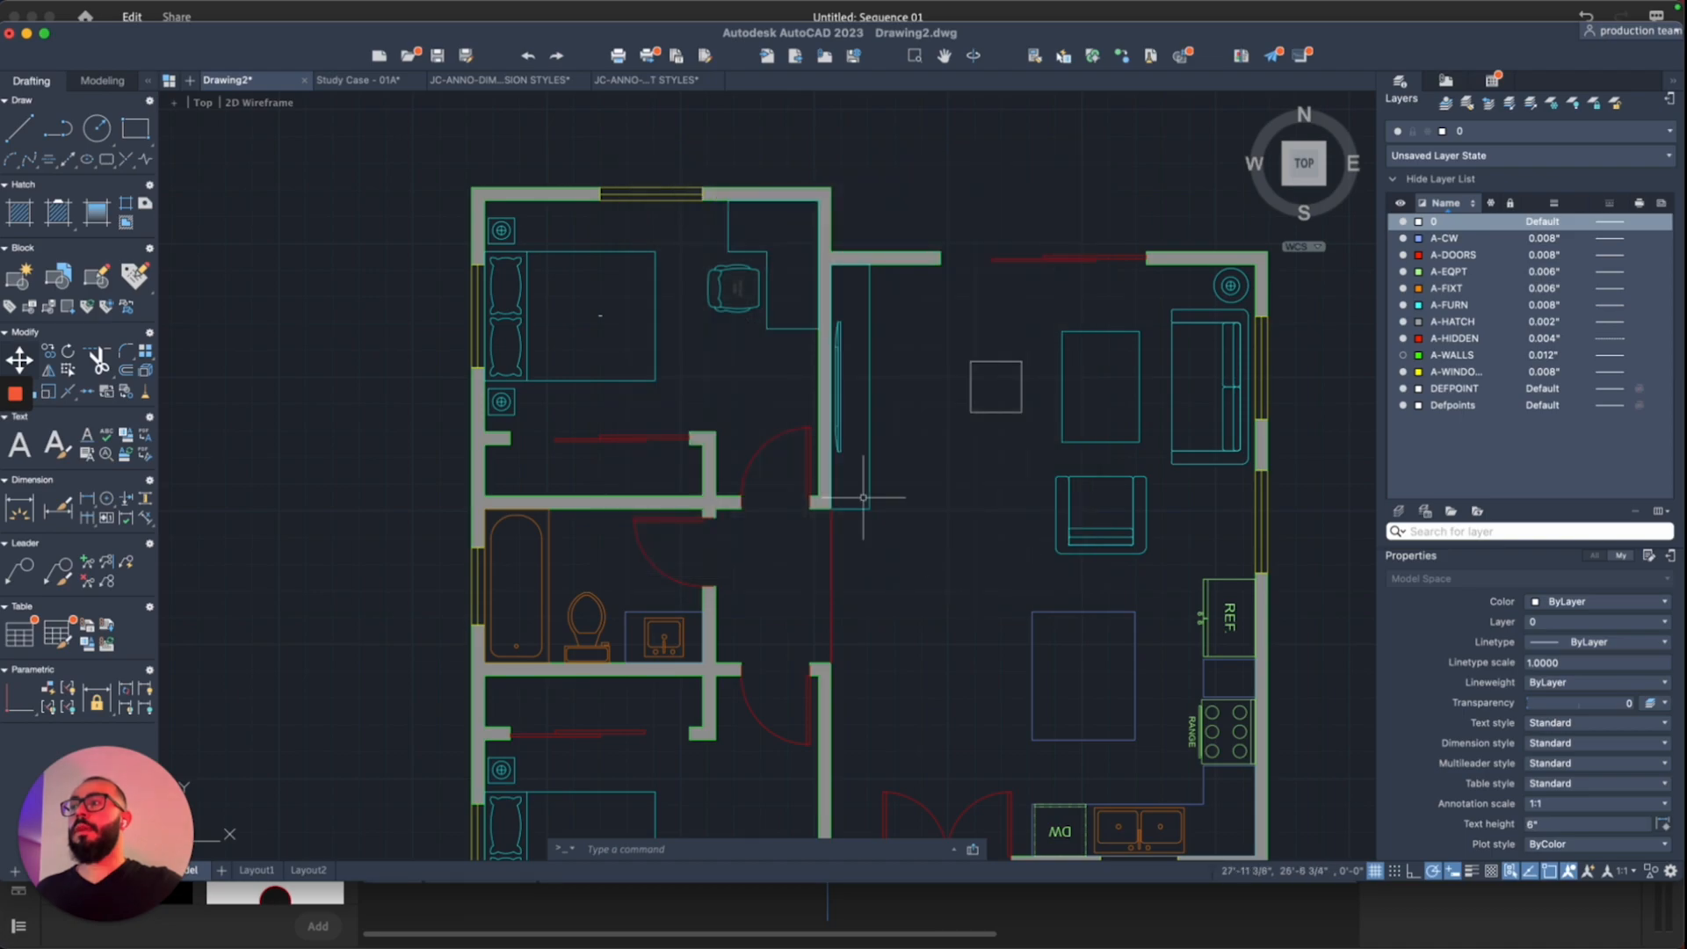
text(t)
key(Return)
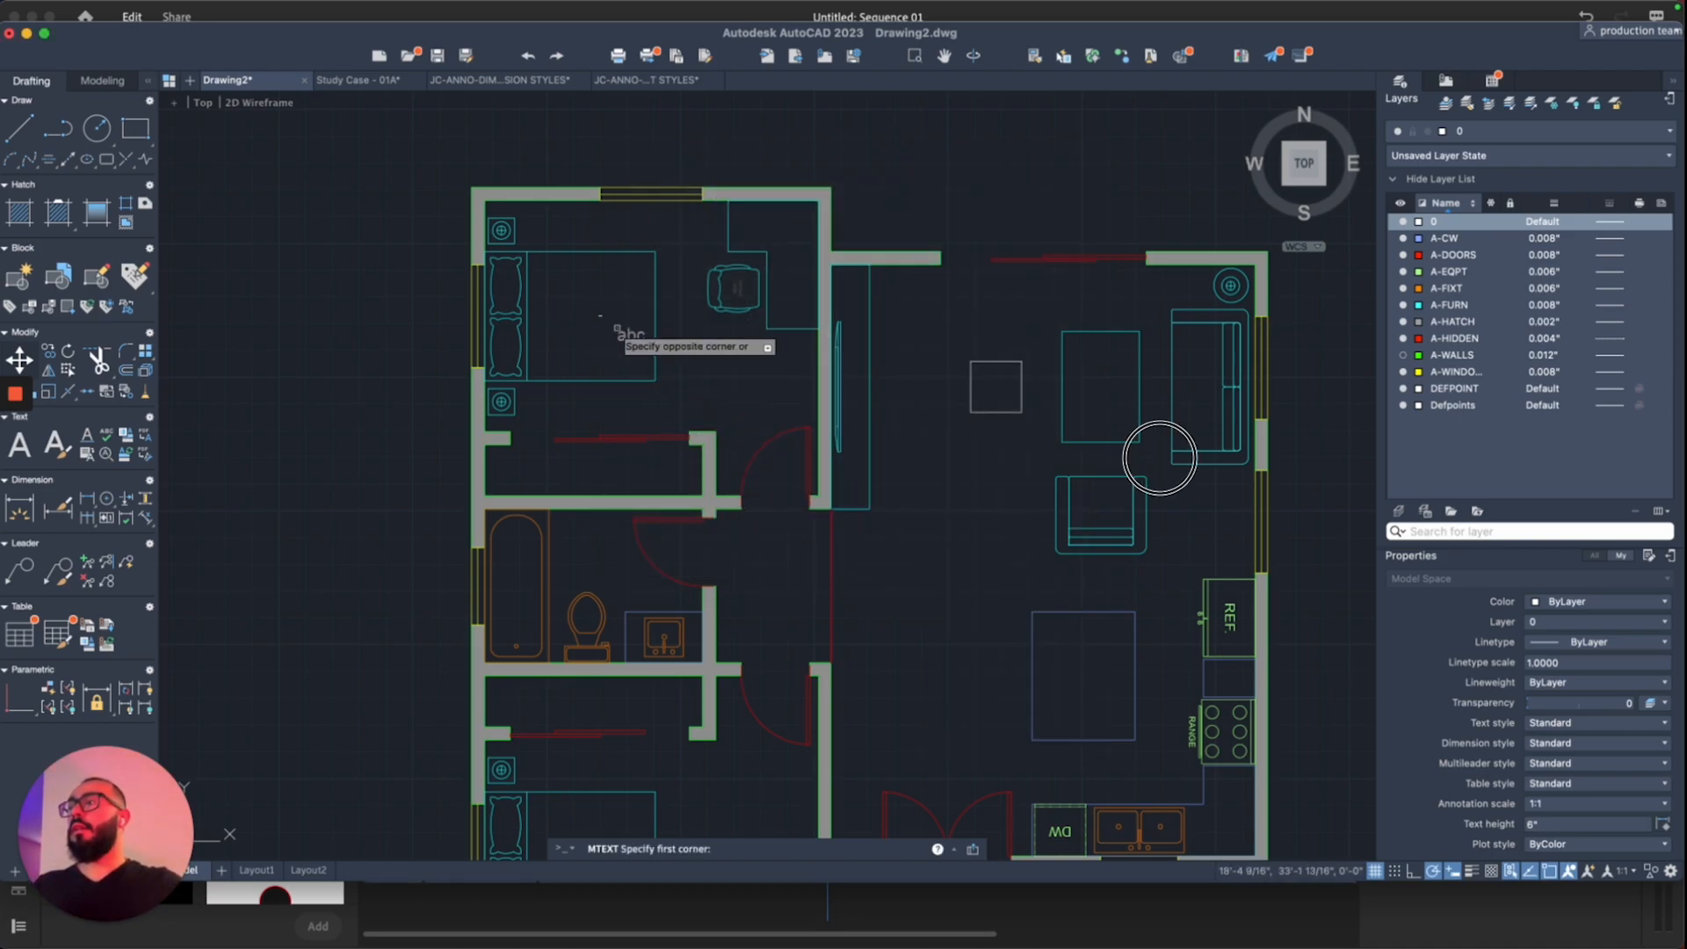
click(618, 328)
click(735, 361)
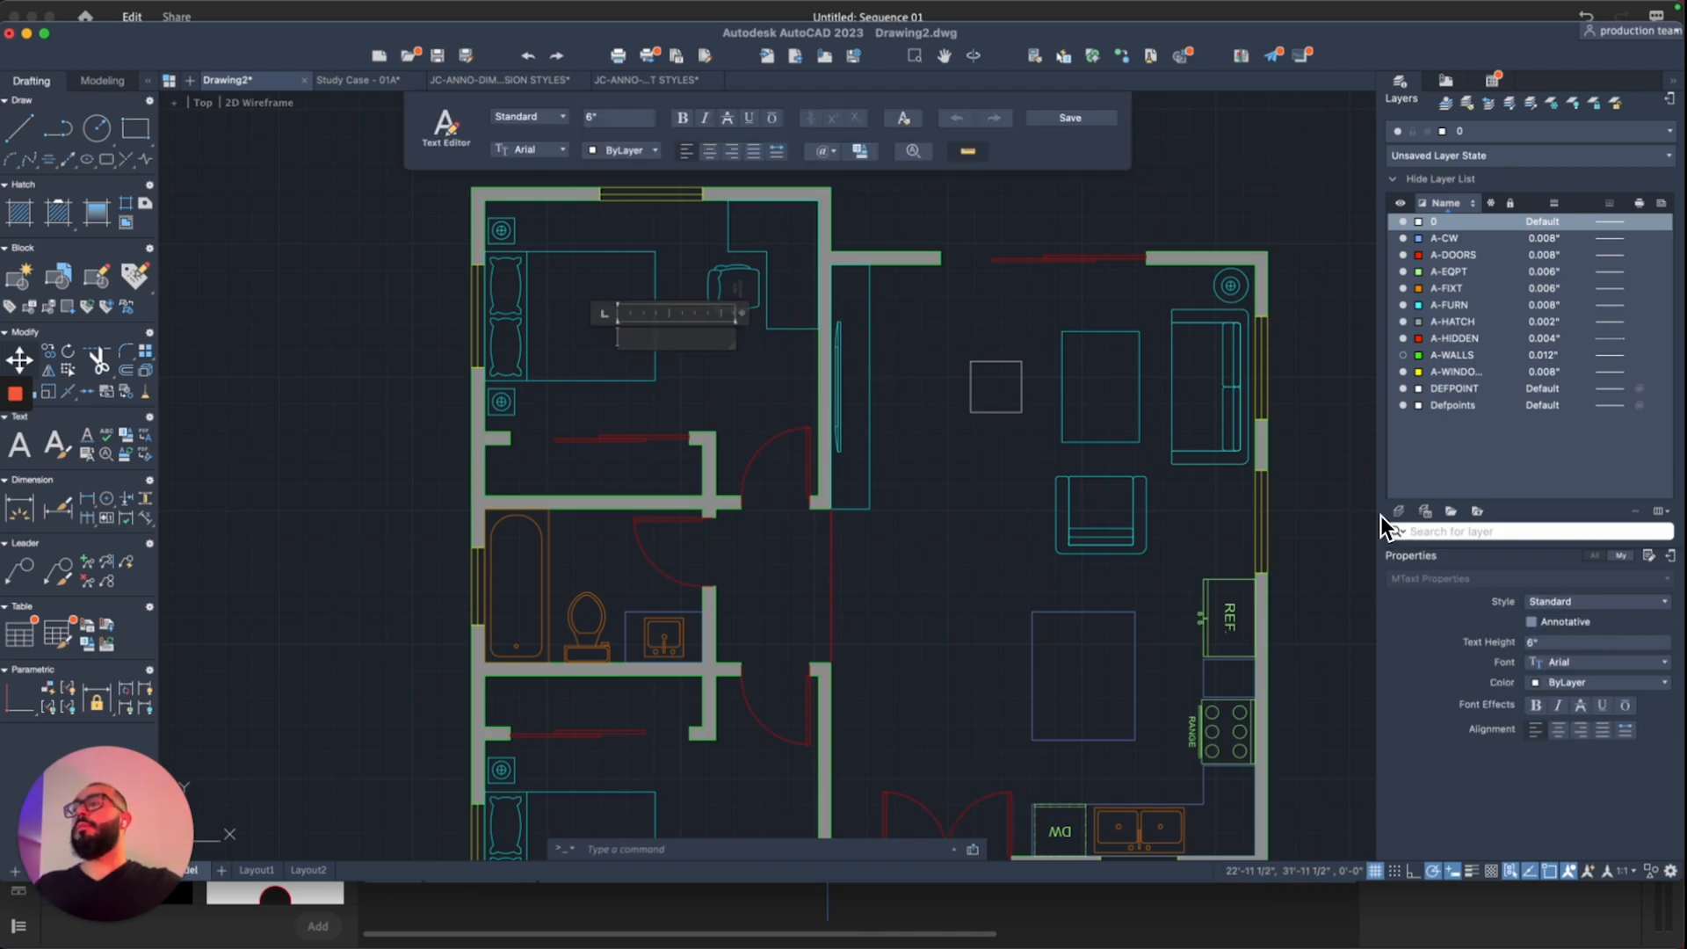
text(Bedr)
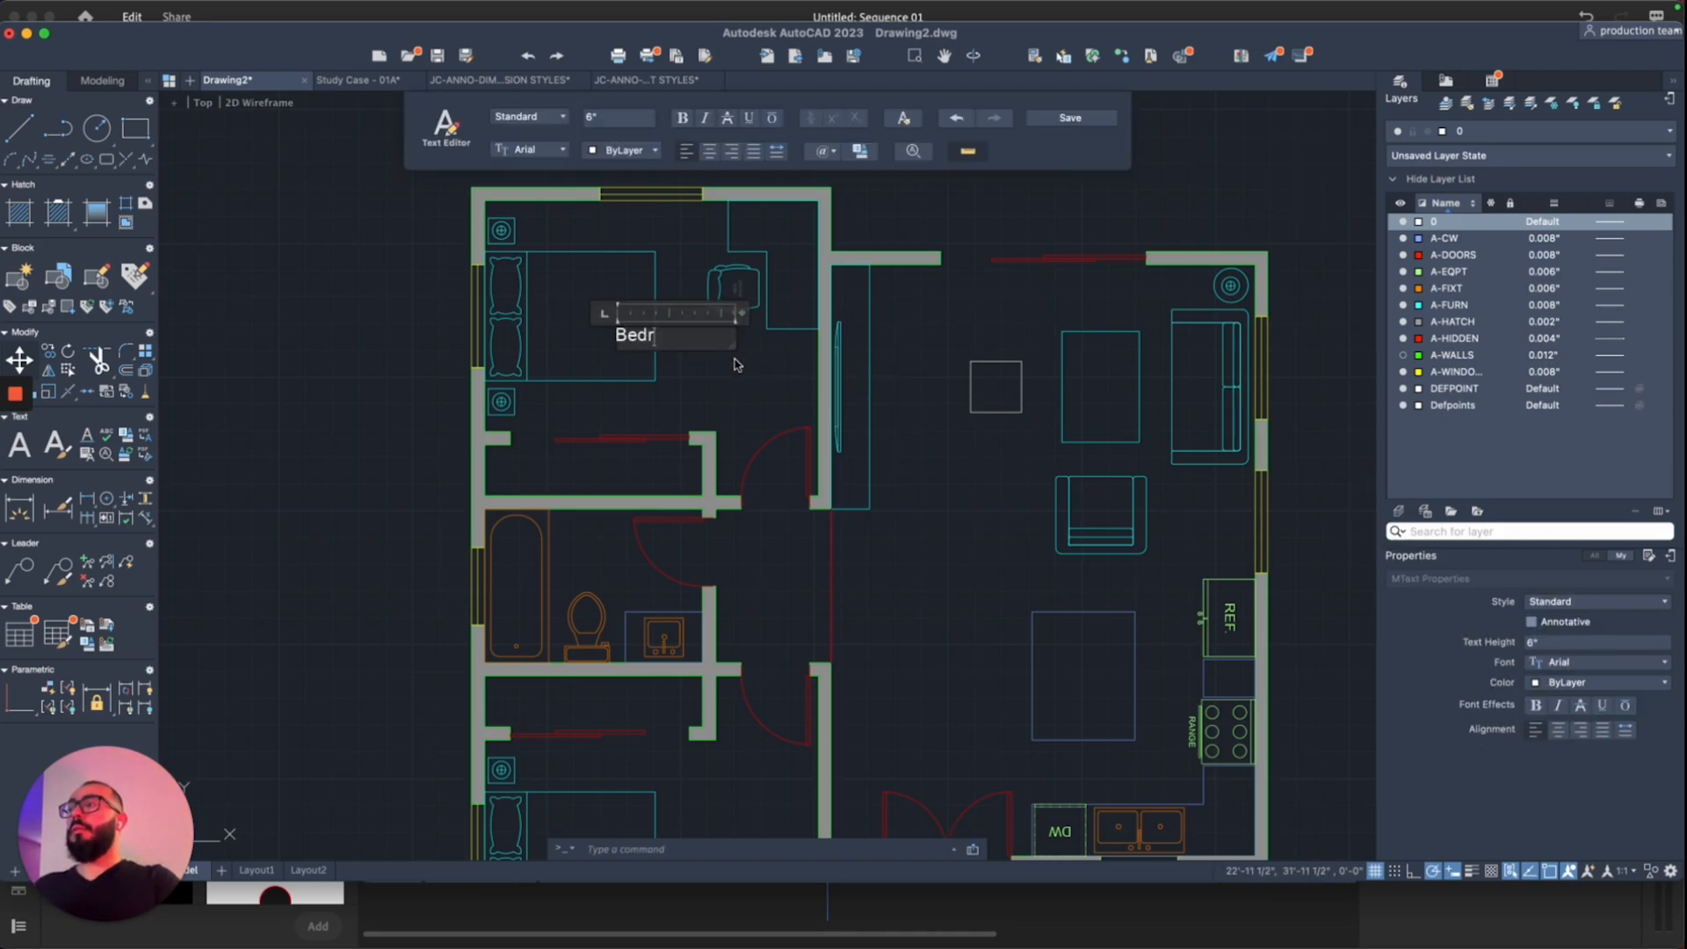
text(oom 1)
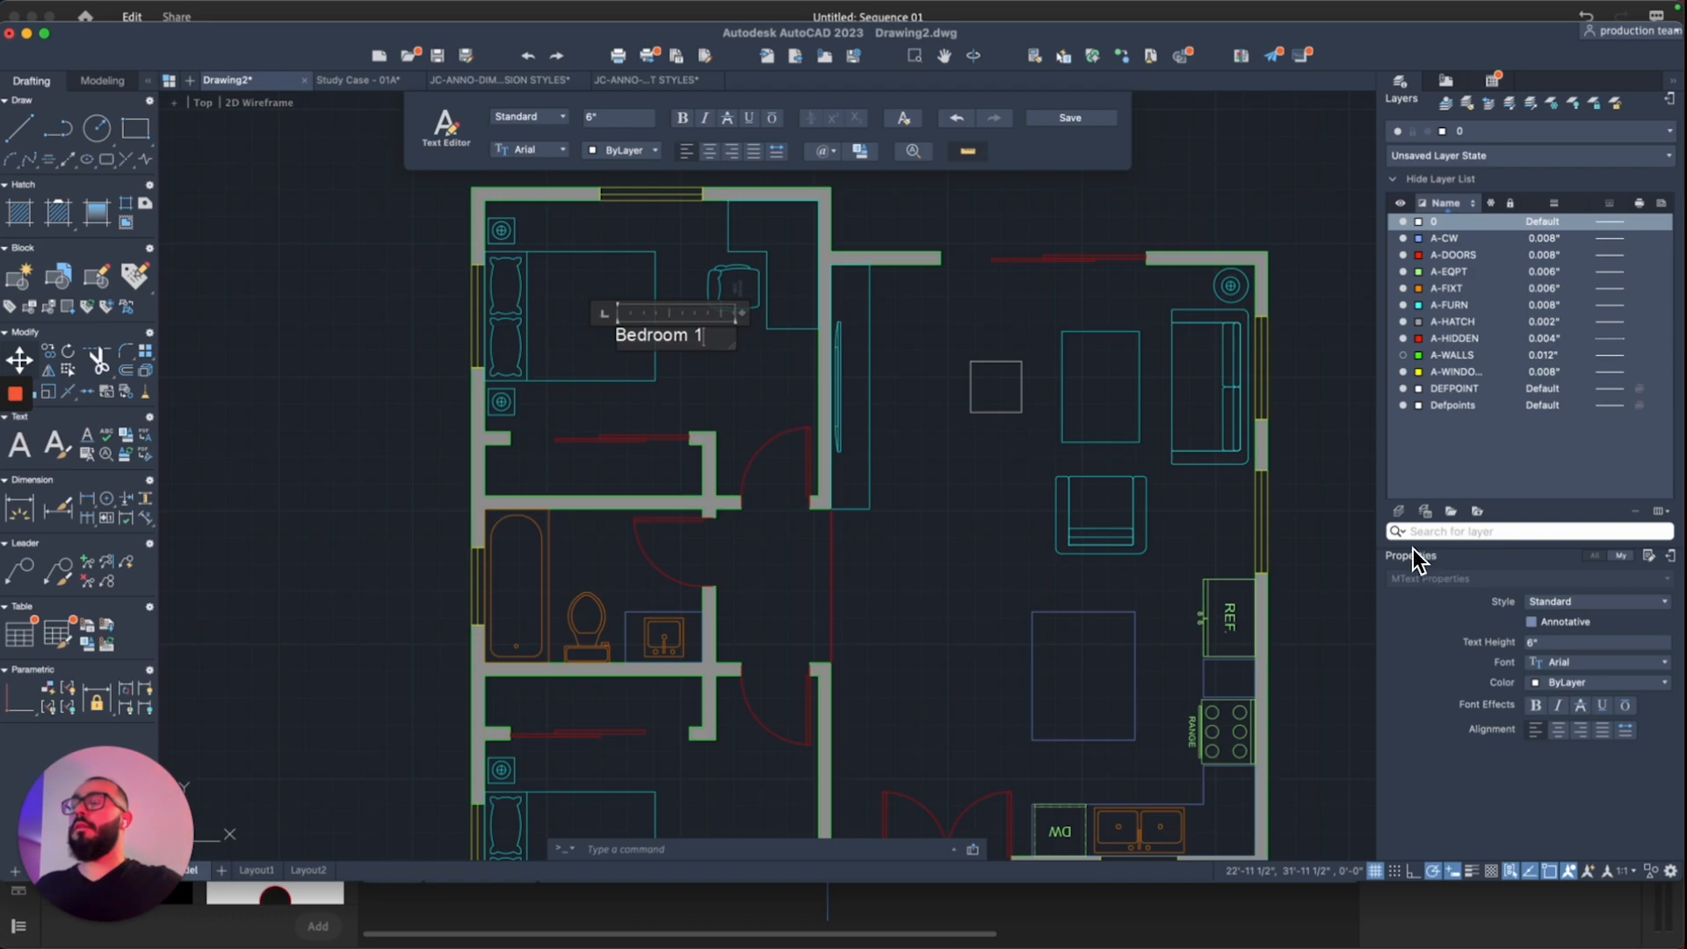
click(753, 379)
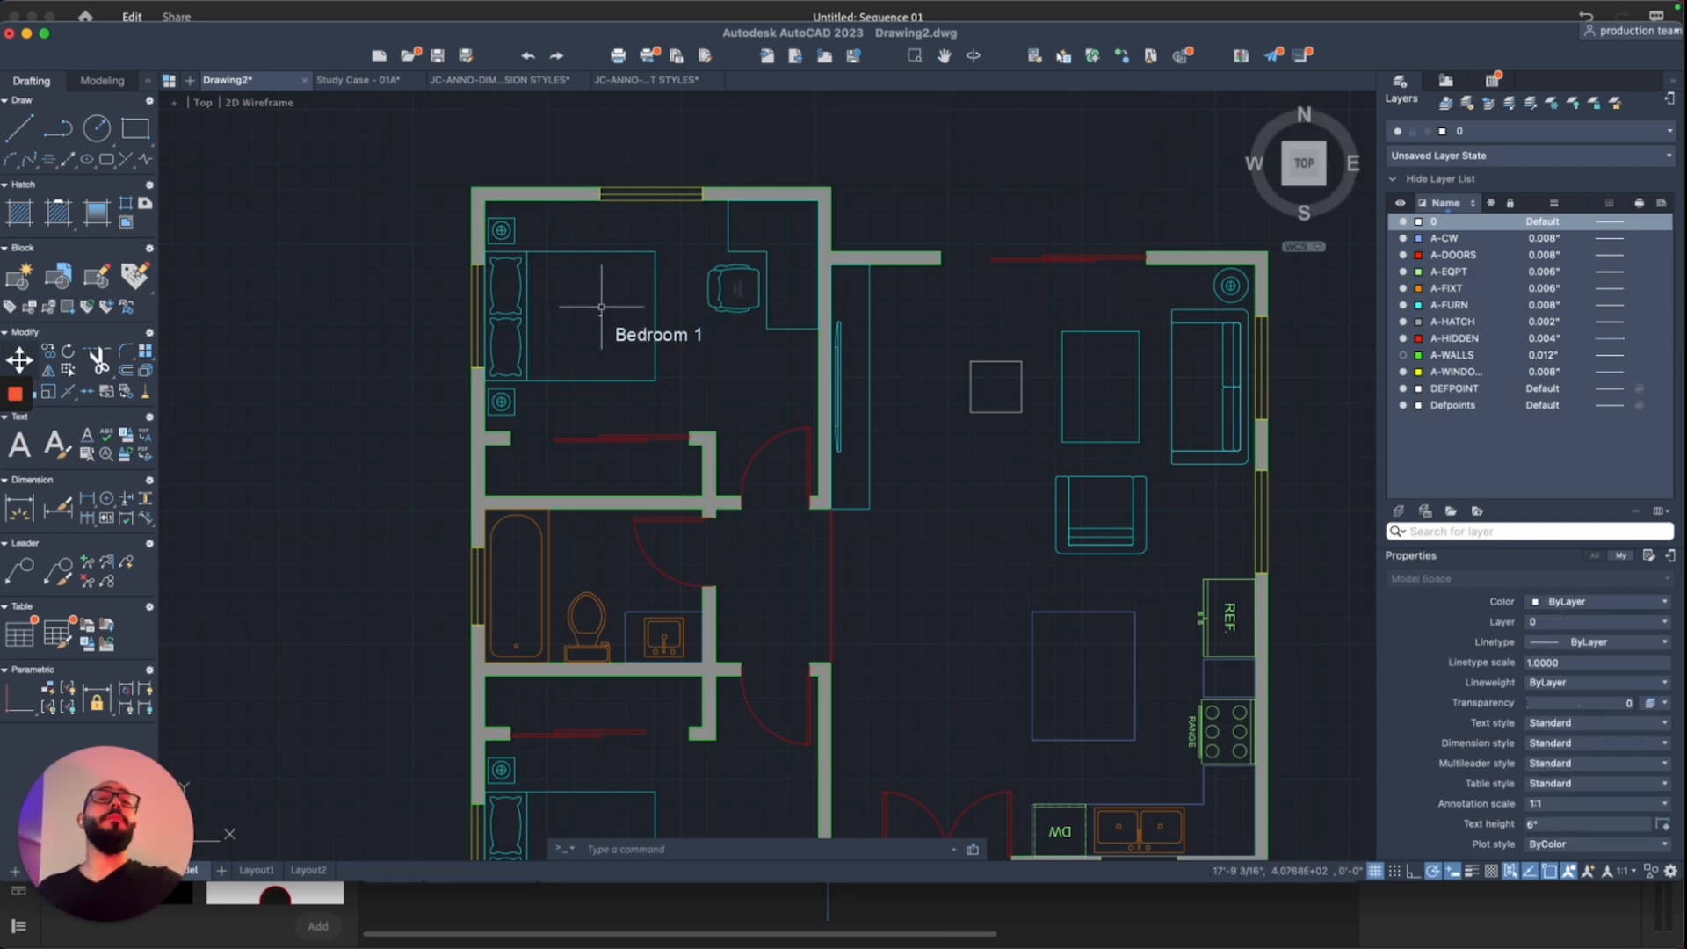
Step: Check the Bedroom 1 label, clear the selection, and zoom out to fit the whole floor plan
scroll(601, 307, up, 4)
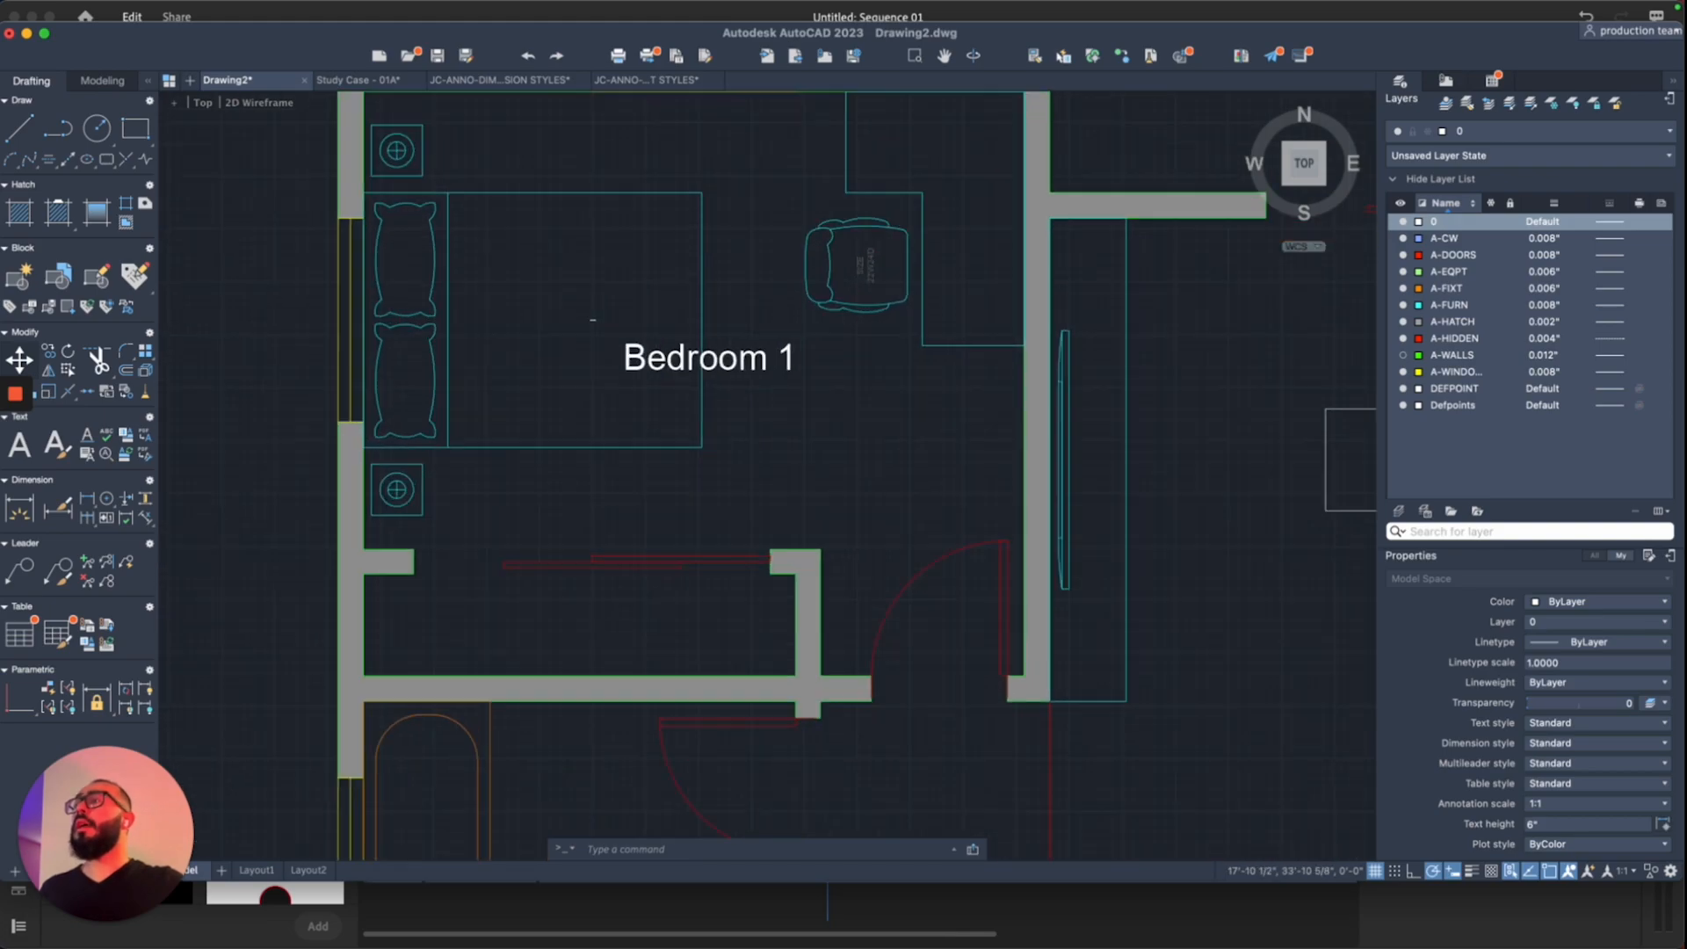
click(602, 307)
scroll(601, 307, up, 1)
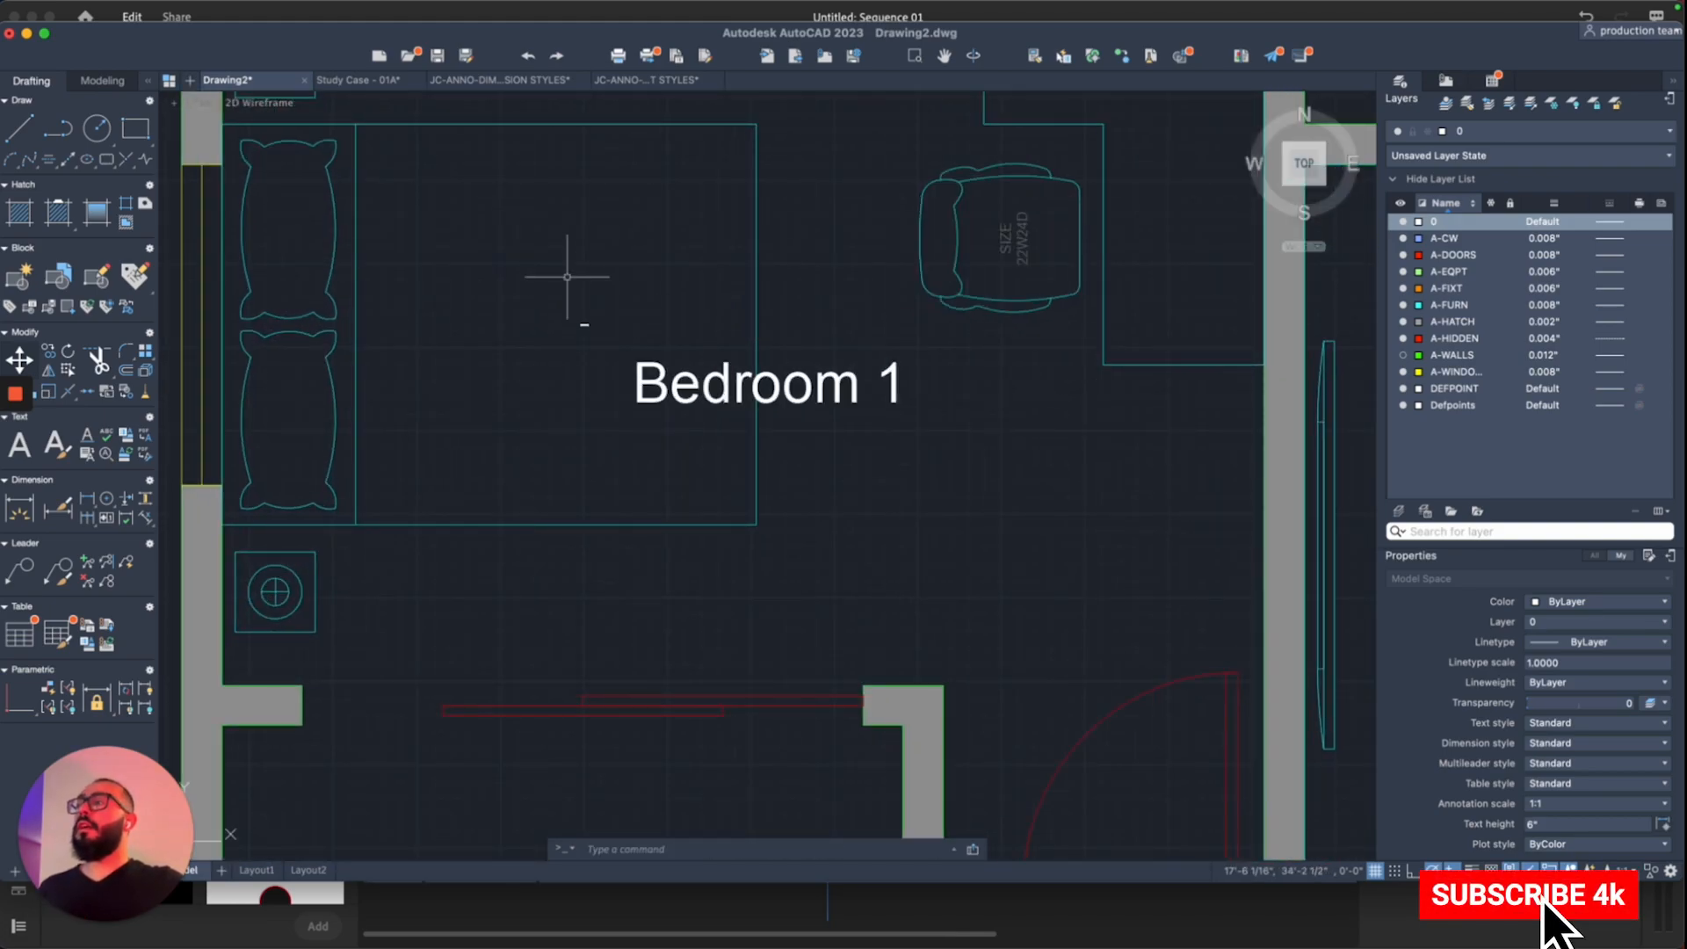
scroll(580, 290, up, 2)
click(541, 414)
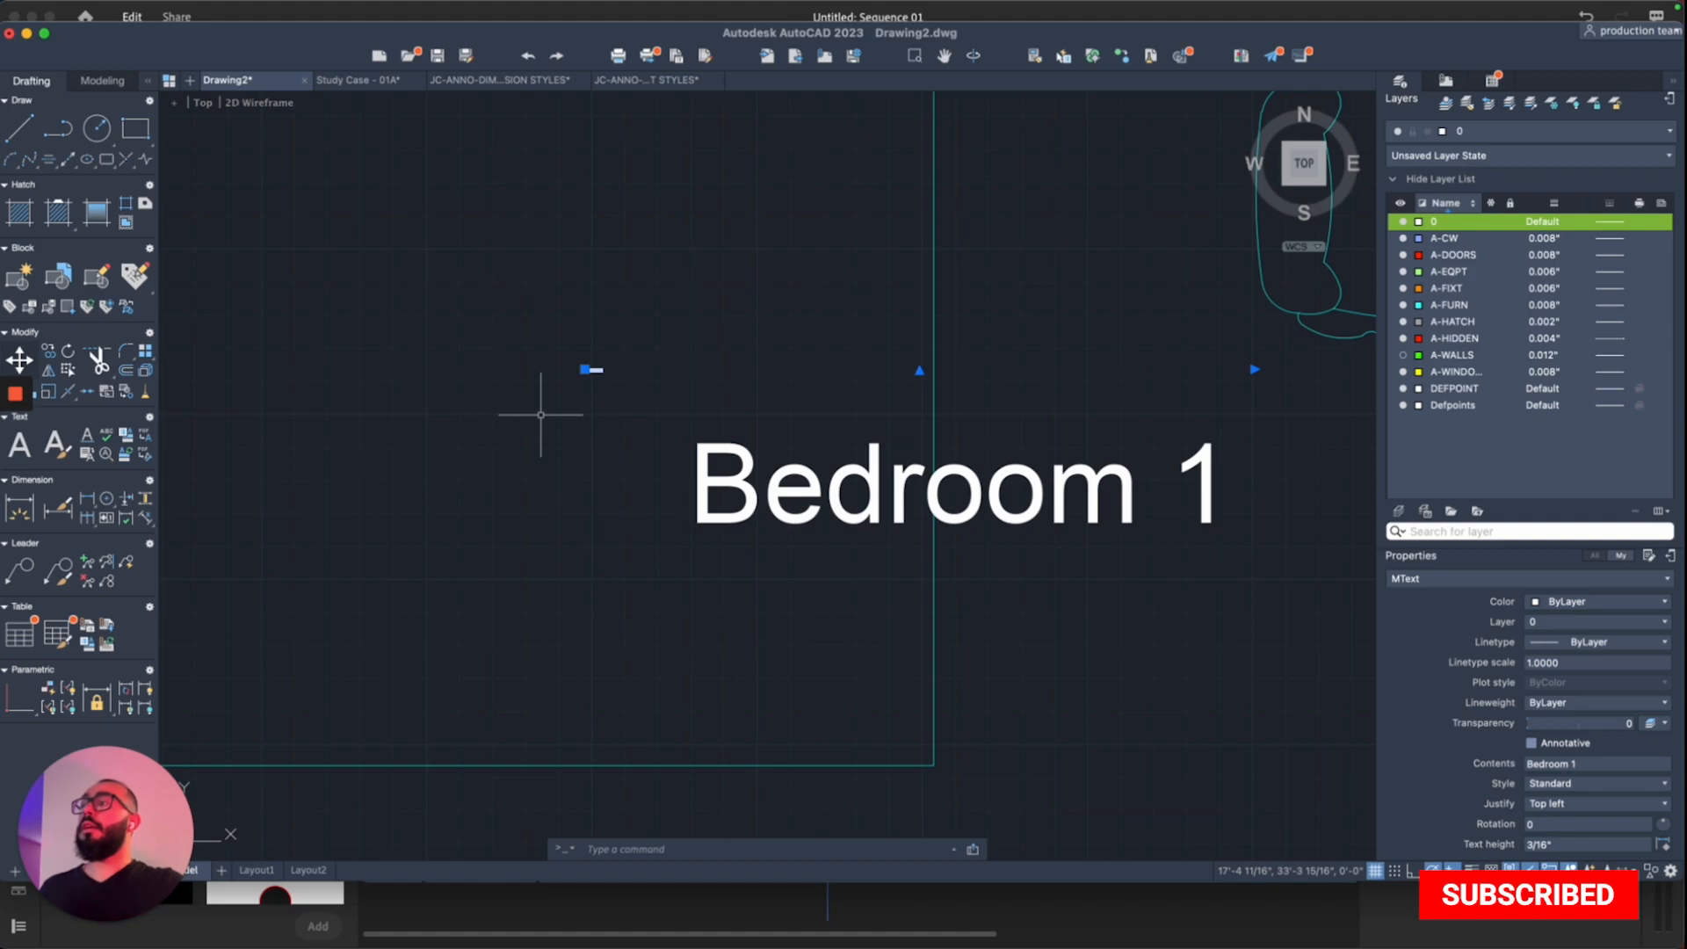
key(Escape)
scroll(540, 415, down, 2)
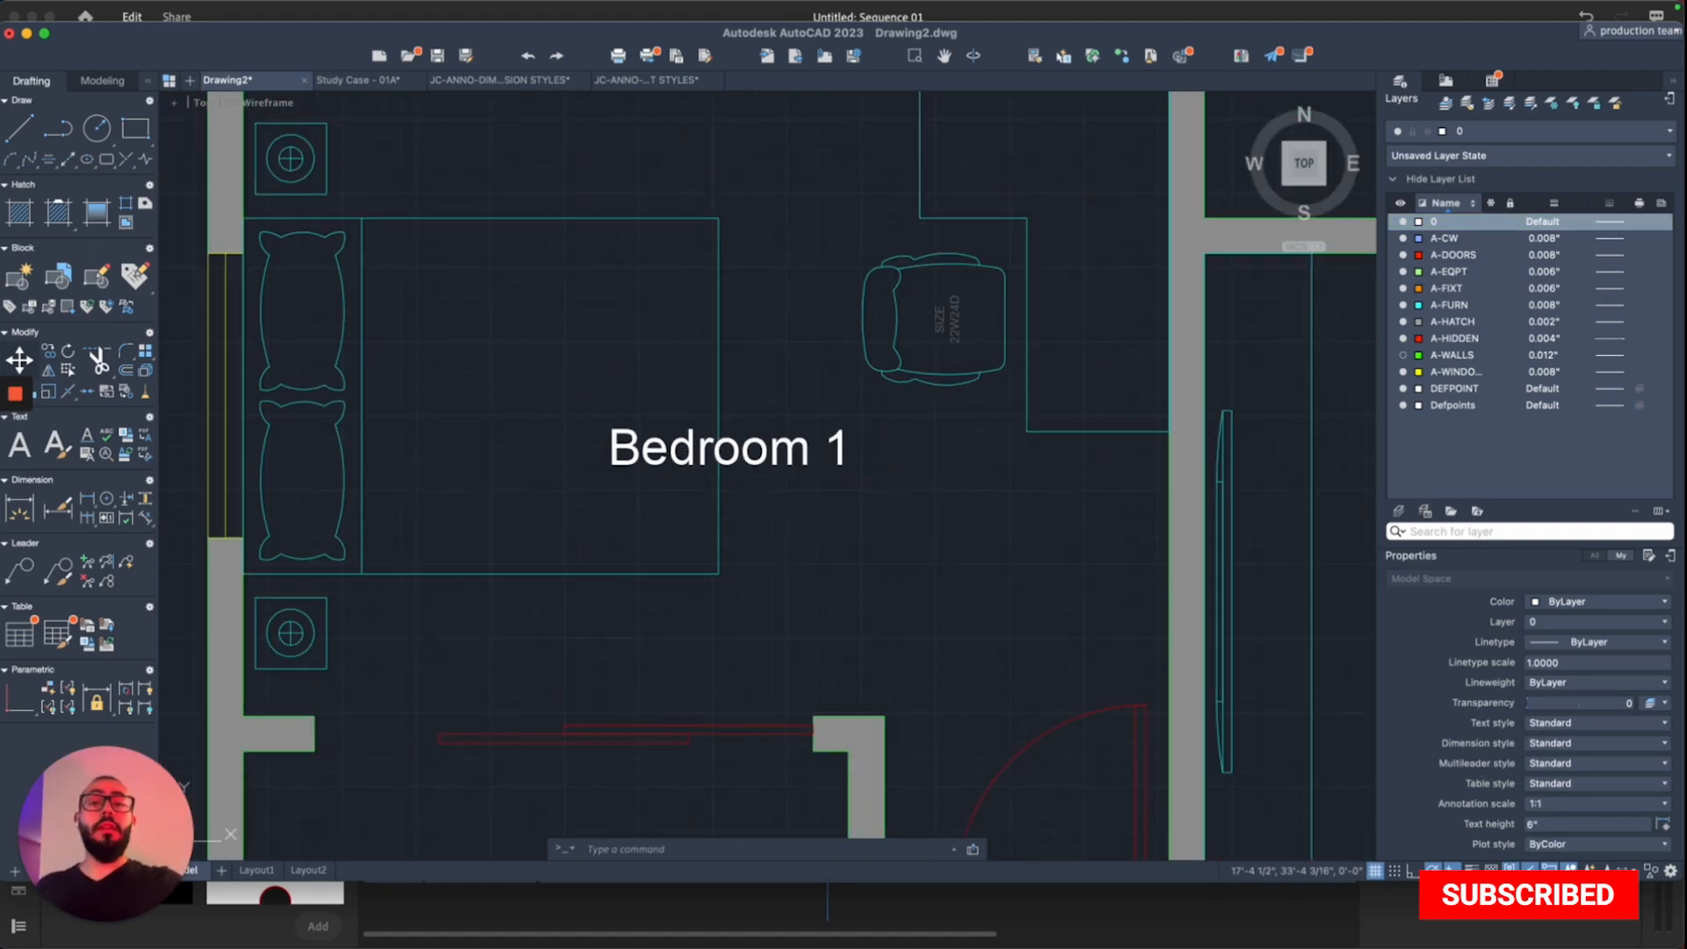
scroll(541, 415, down, 2)
scroll(540, 415, down, 1)
scroll(586, 474, down, 2)
scroll(630, 522, down, 2)
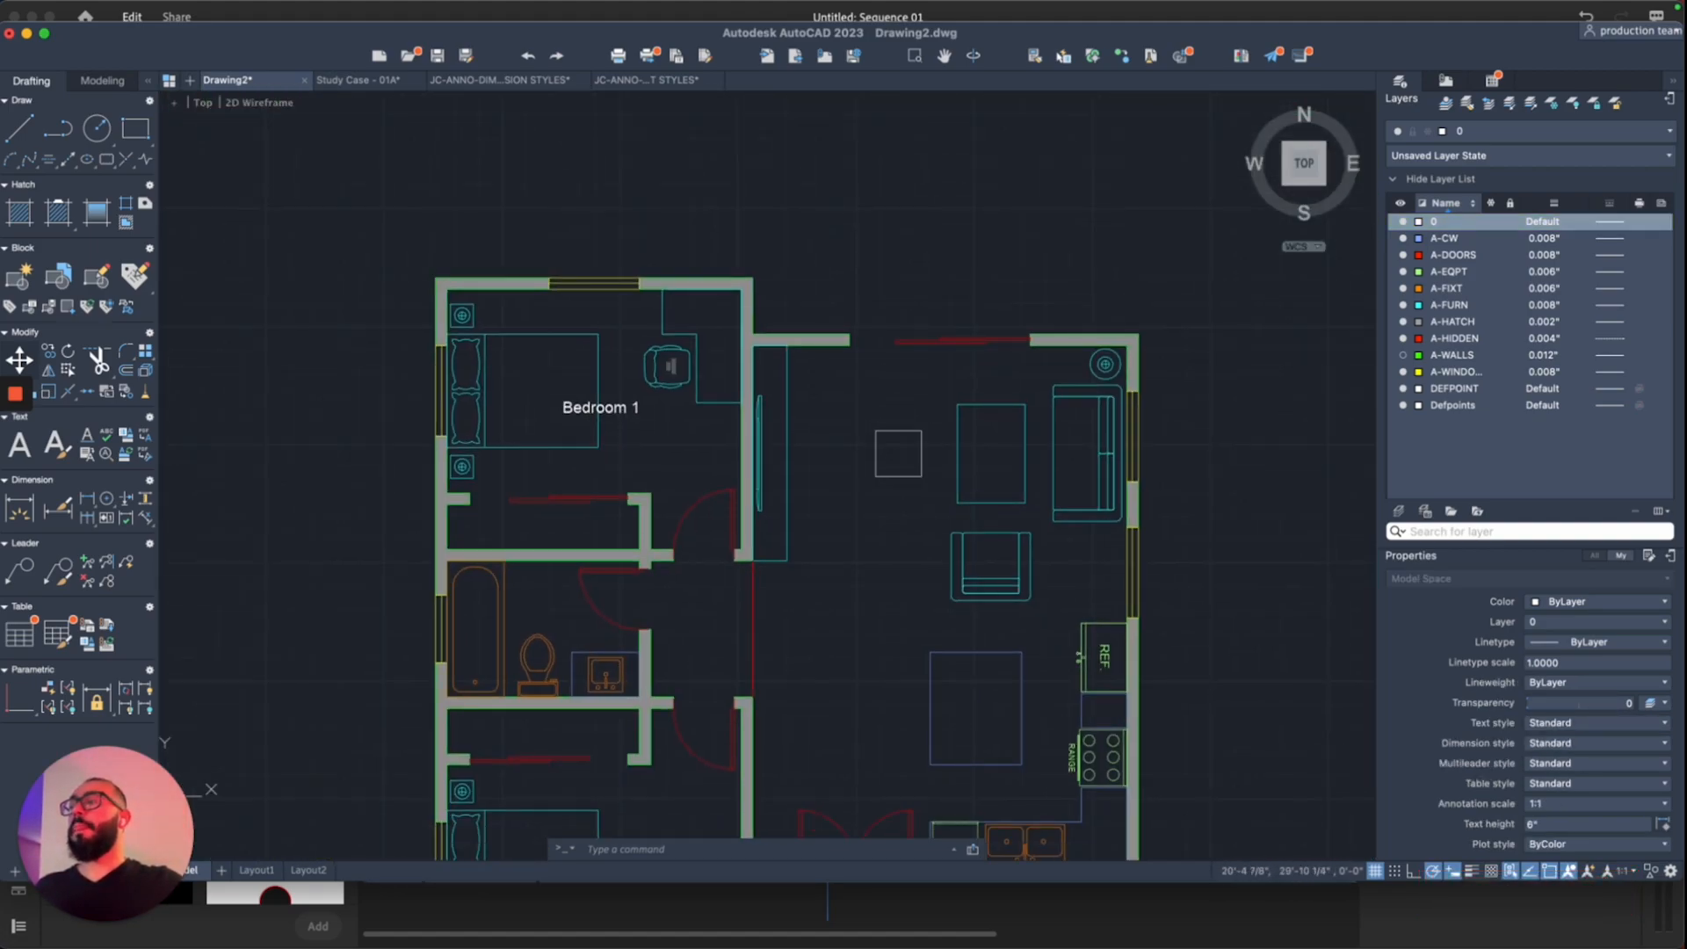
scroll(630, 521, down, 3)
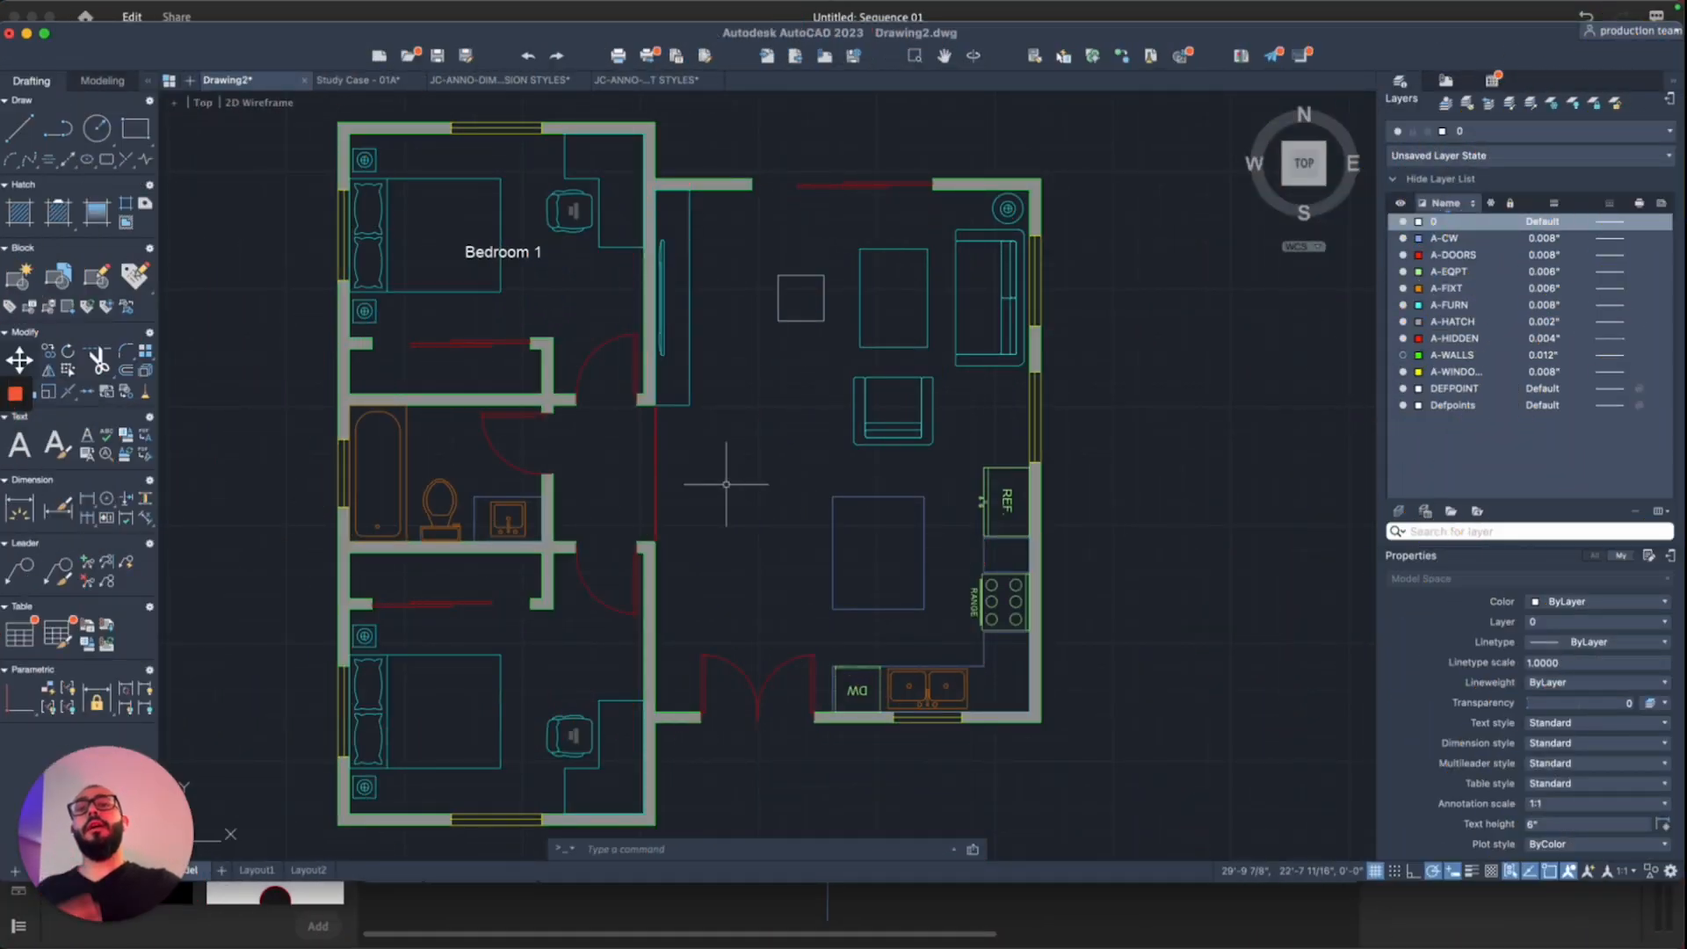
scroll(750, 488, left, 2)
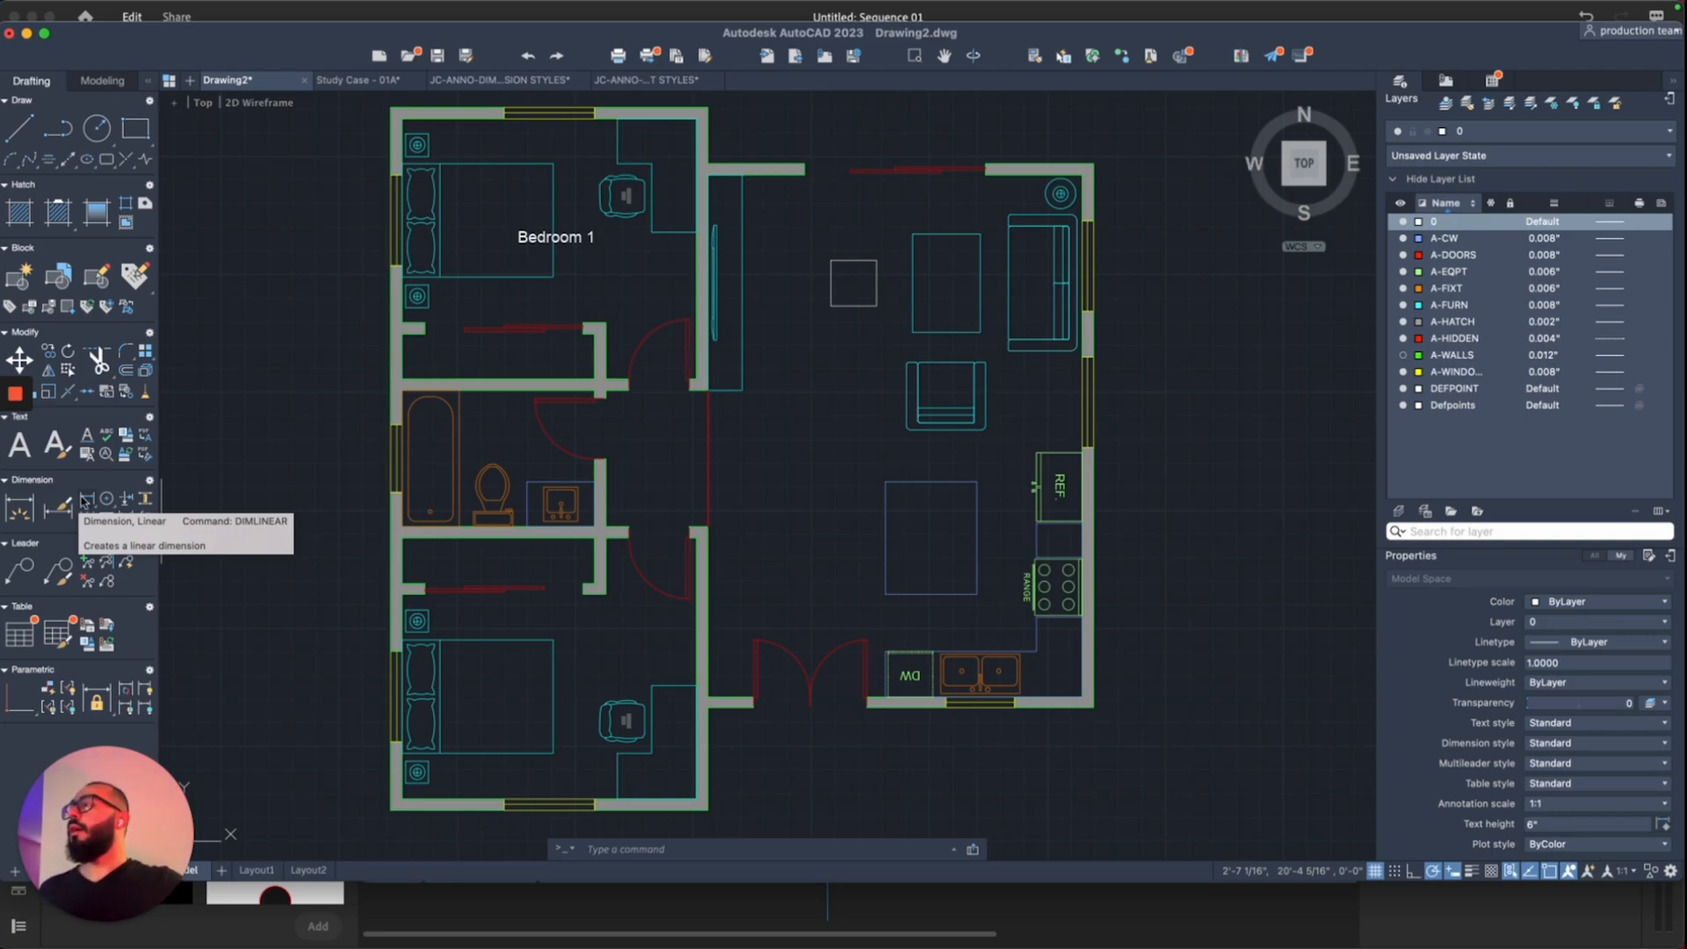
Step: Add a vertical 288.0000 linear dimension along the right exterior wall, corner to corner
click(19, 508)
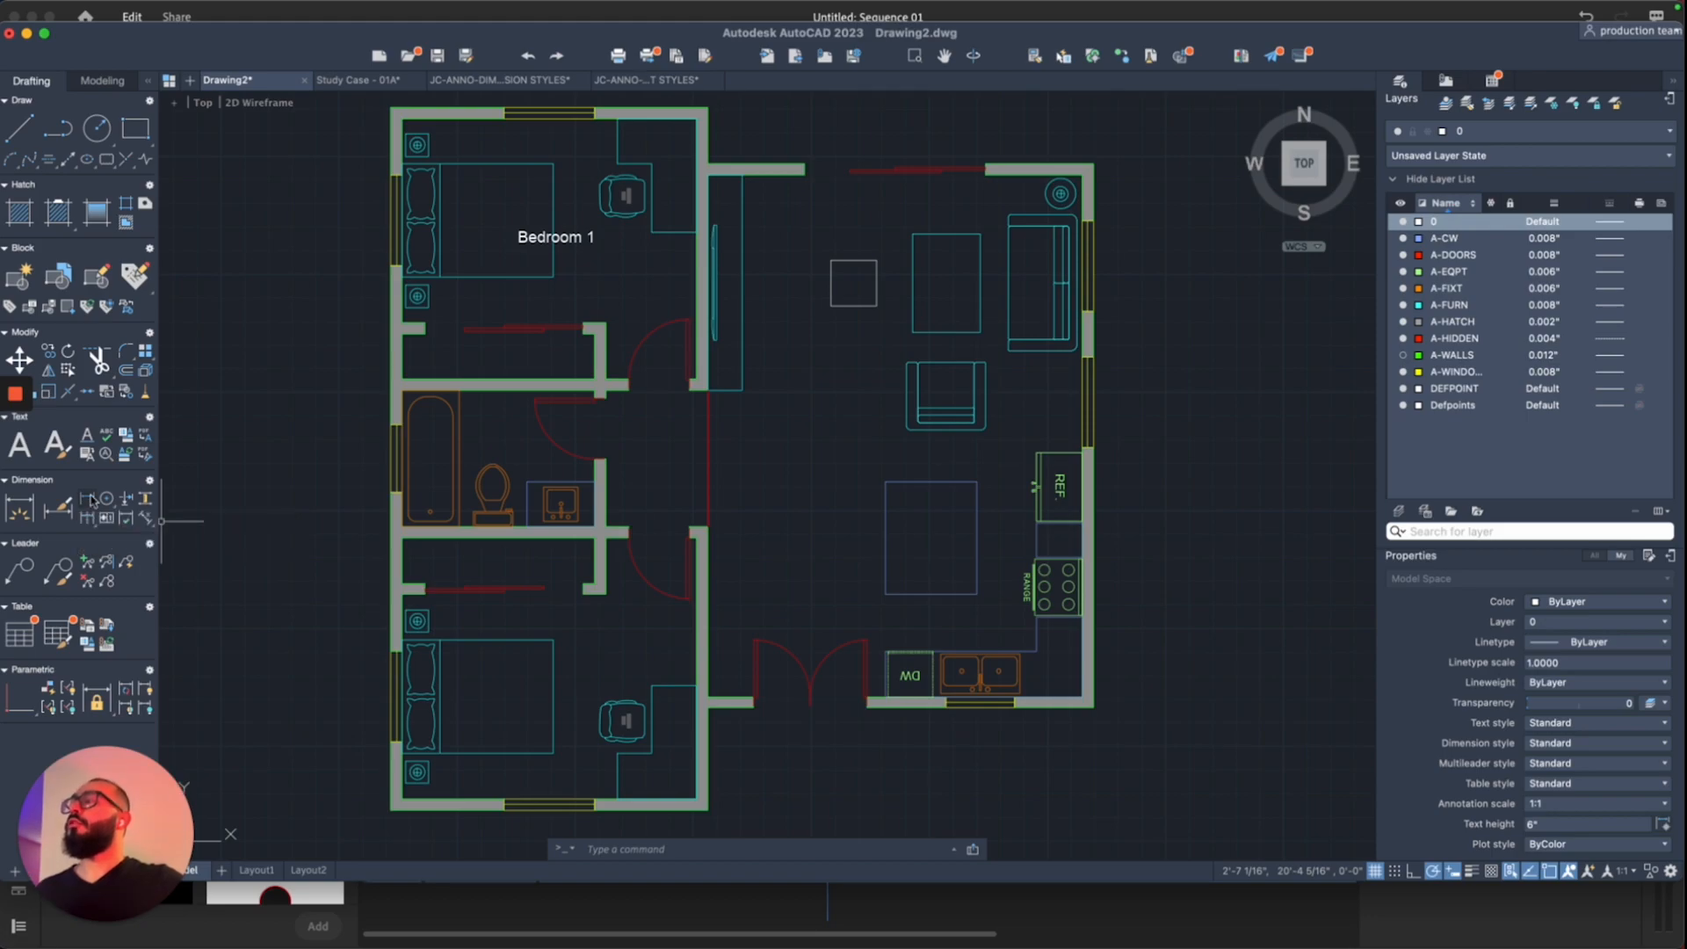
click(1092, 706)
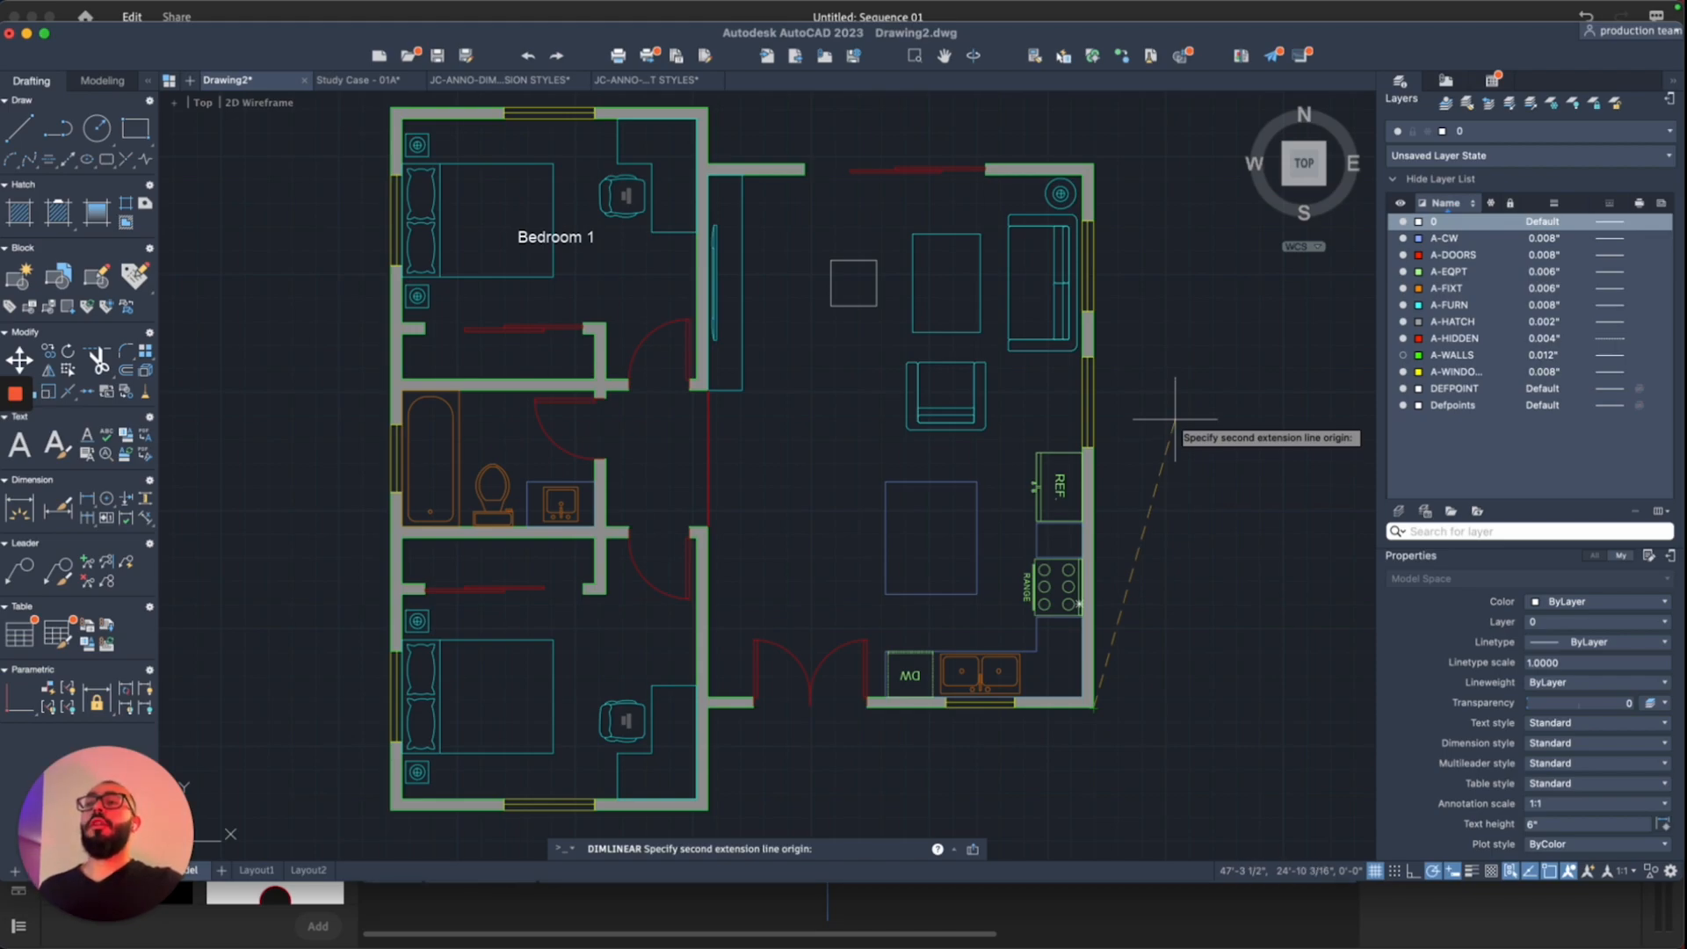
click(1093, 164)
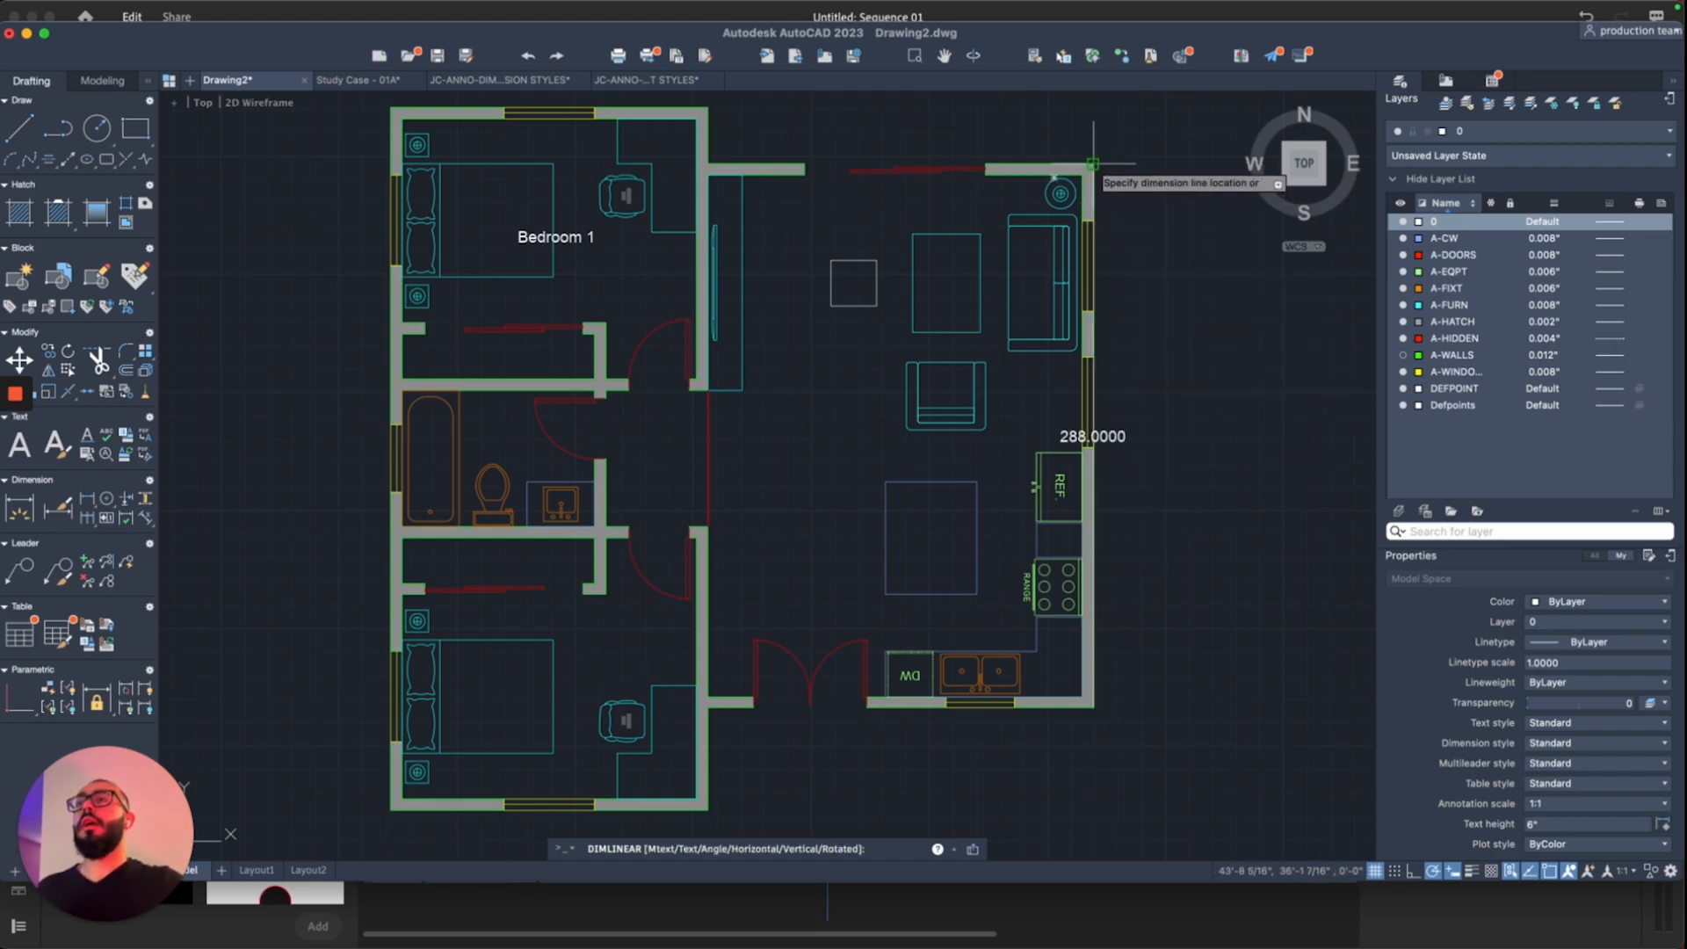
click(1176, 248)
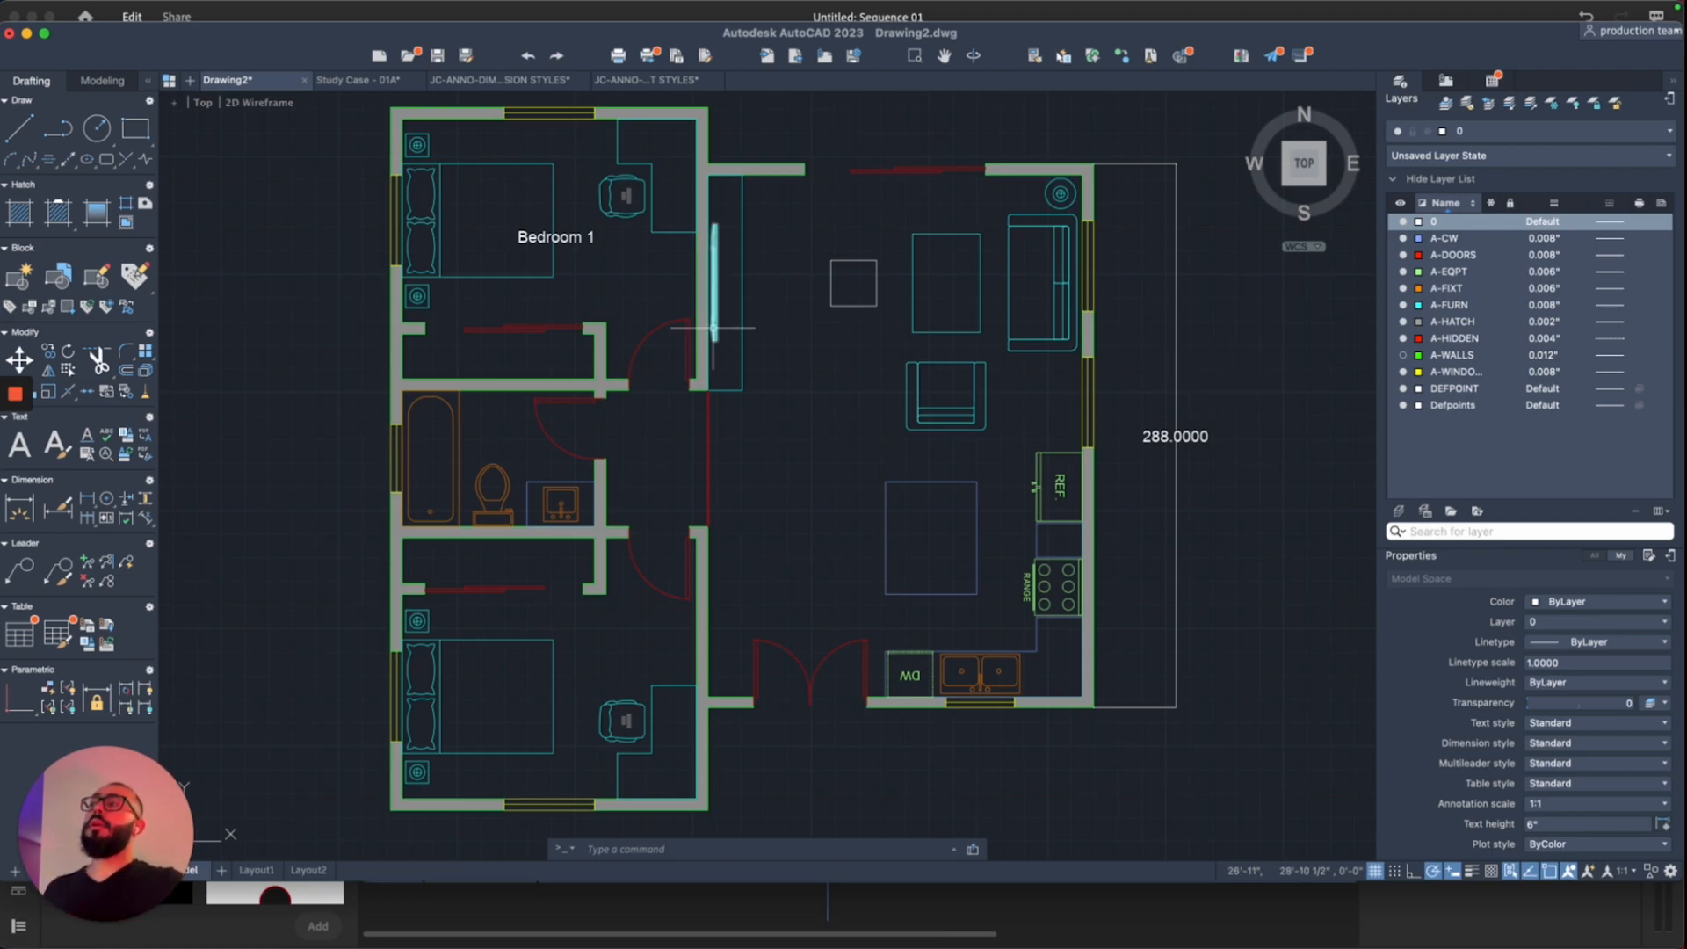
click(580, 237)
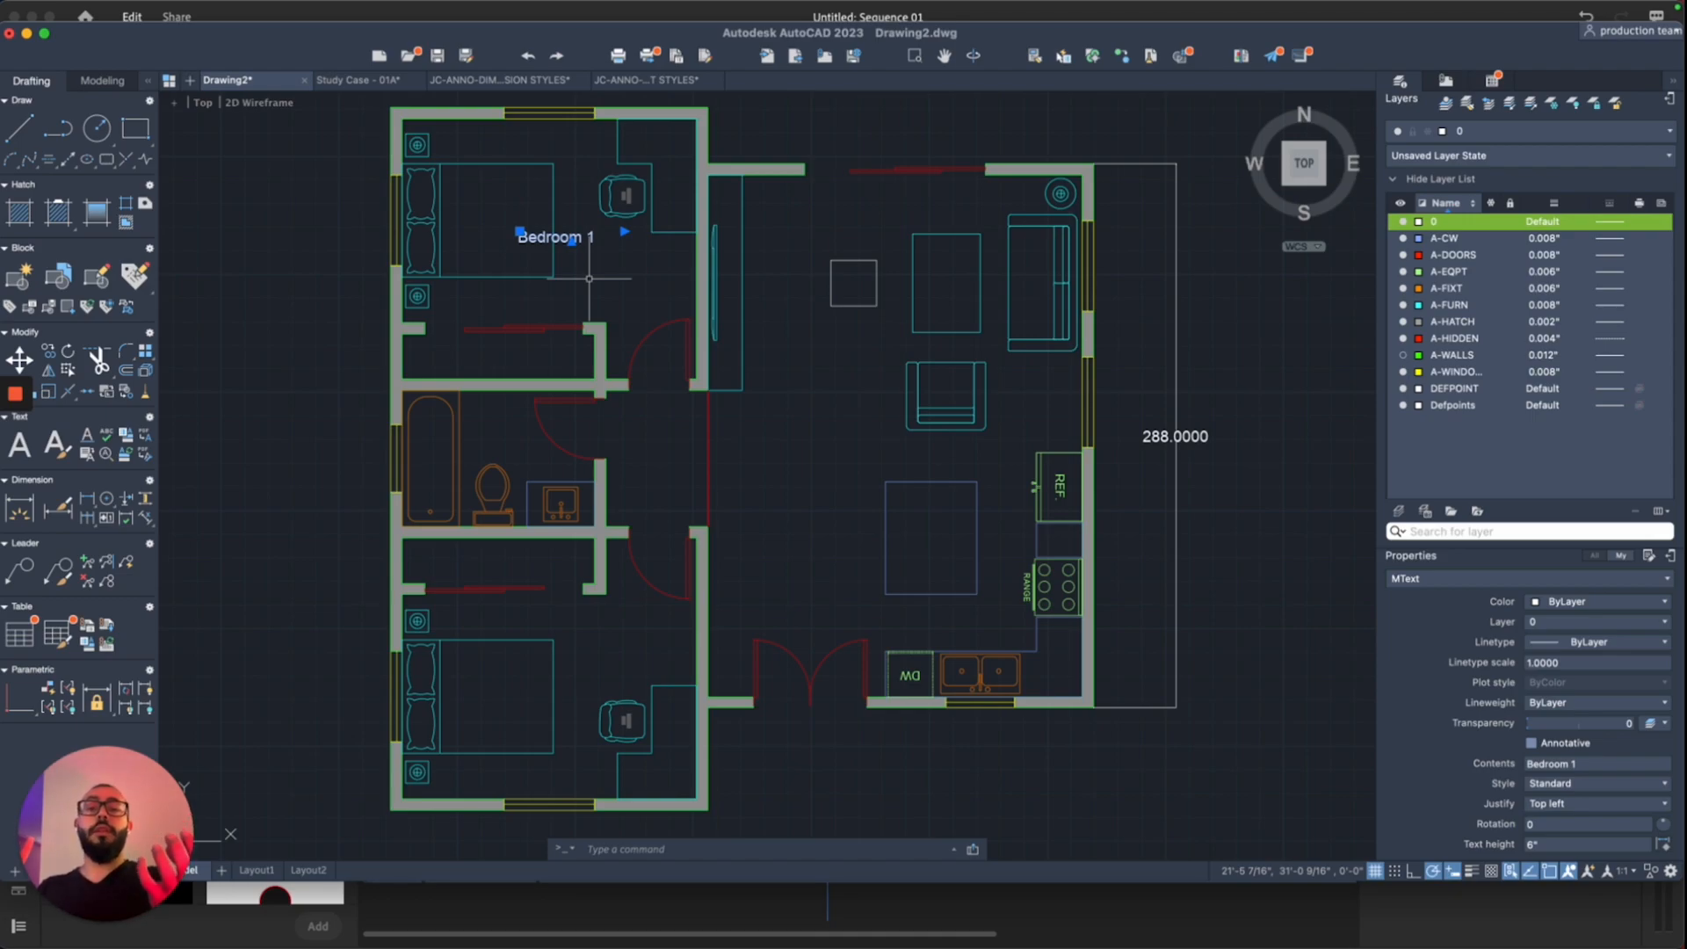
Step: Inspect the new 288.0000 dimension up close, recenter the plan, and bring up the Format menu
key(Escape)
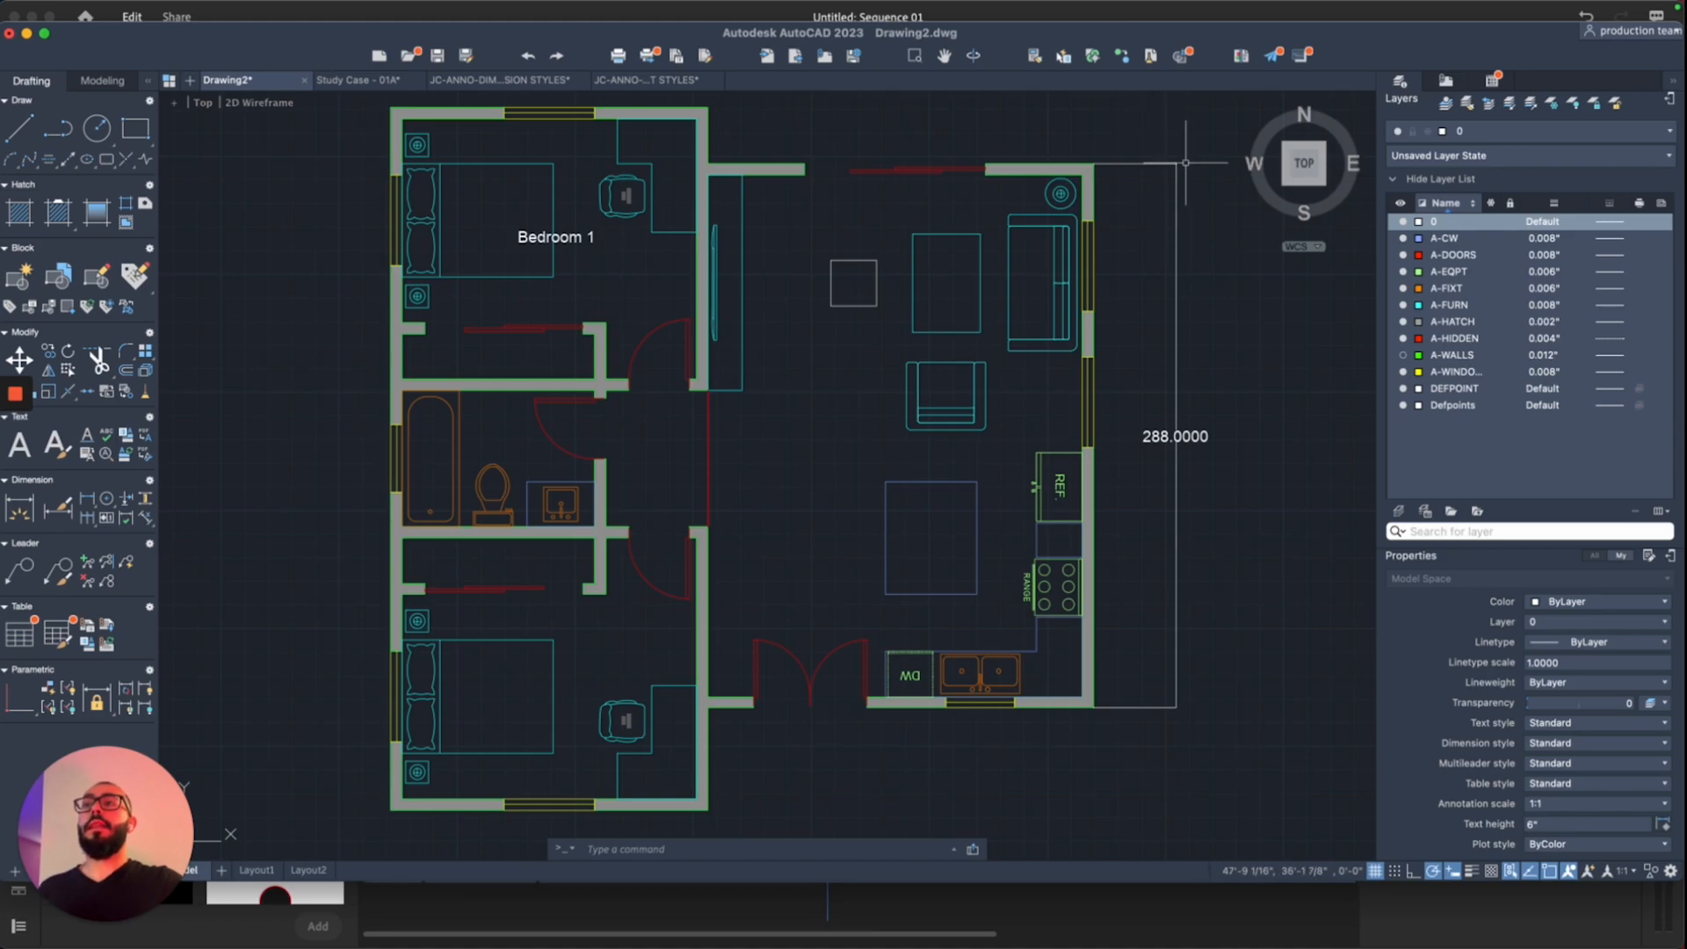
scroll(1186, 163, up, 5)
scroll(1185, 163, up, 6)
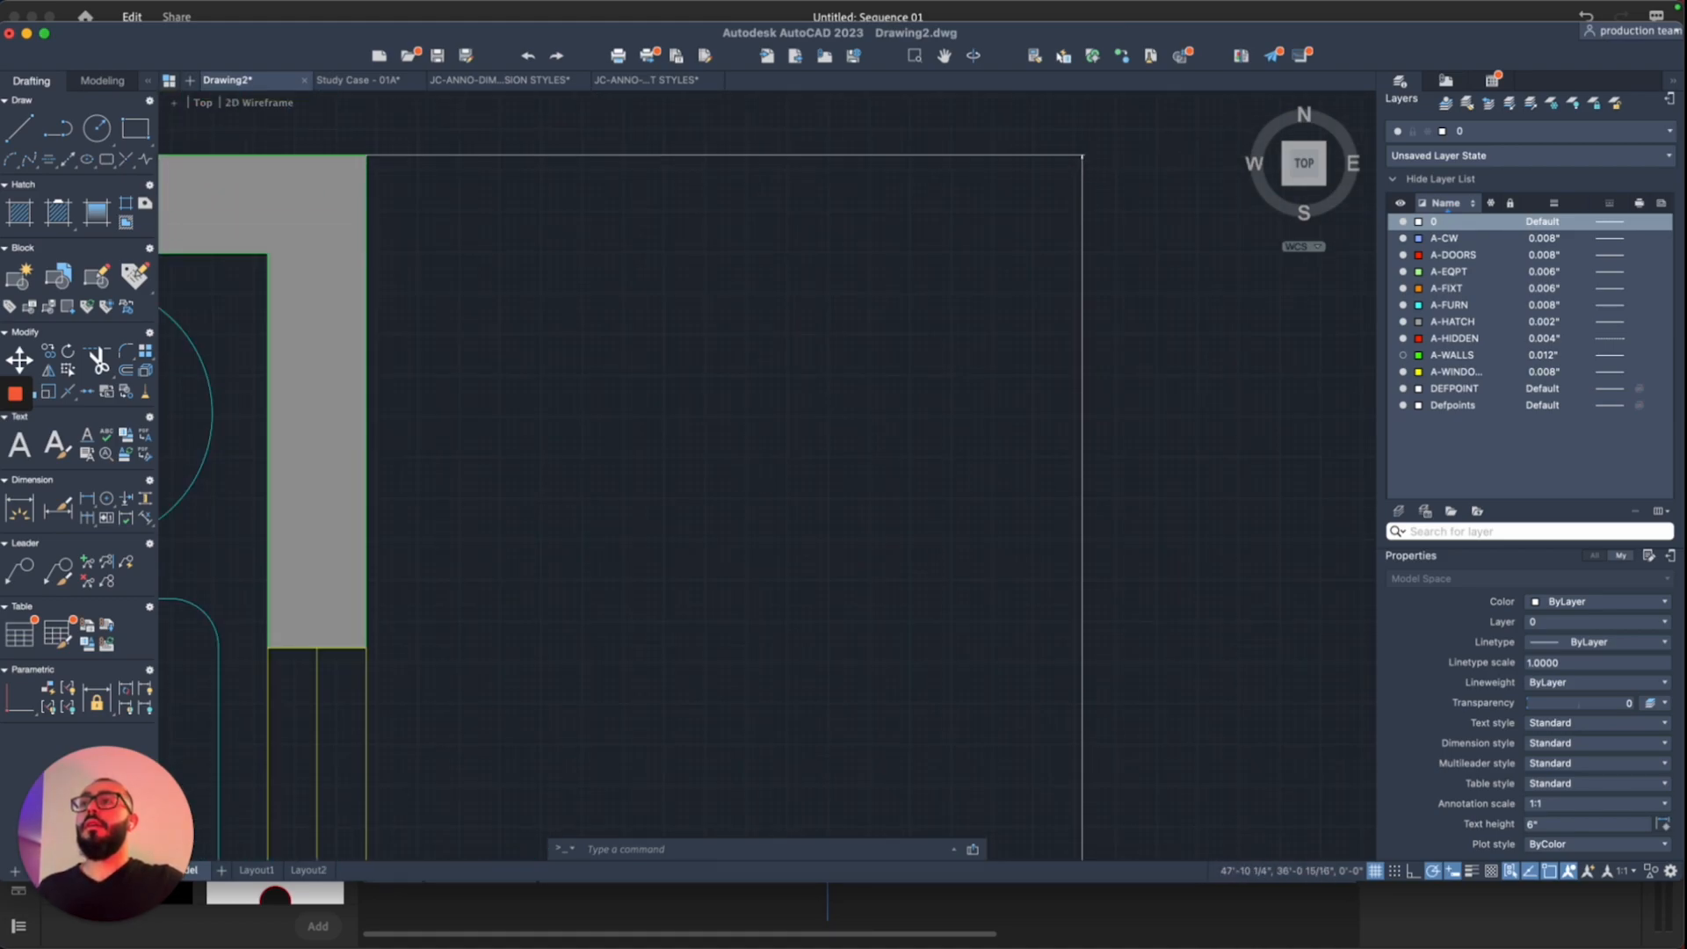
scroll(1000, 158, up, 2)
scroll(1000, 158, down, 5)
scroll(1000, 159, down, 3)
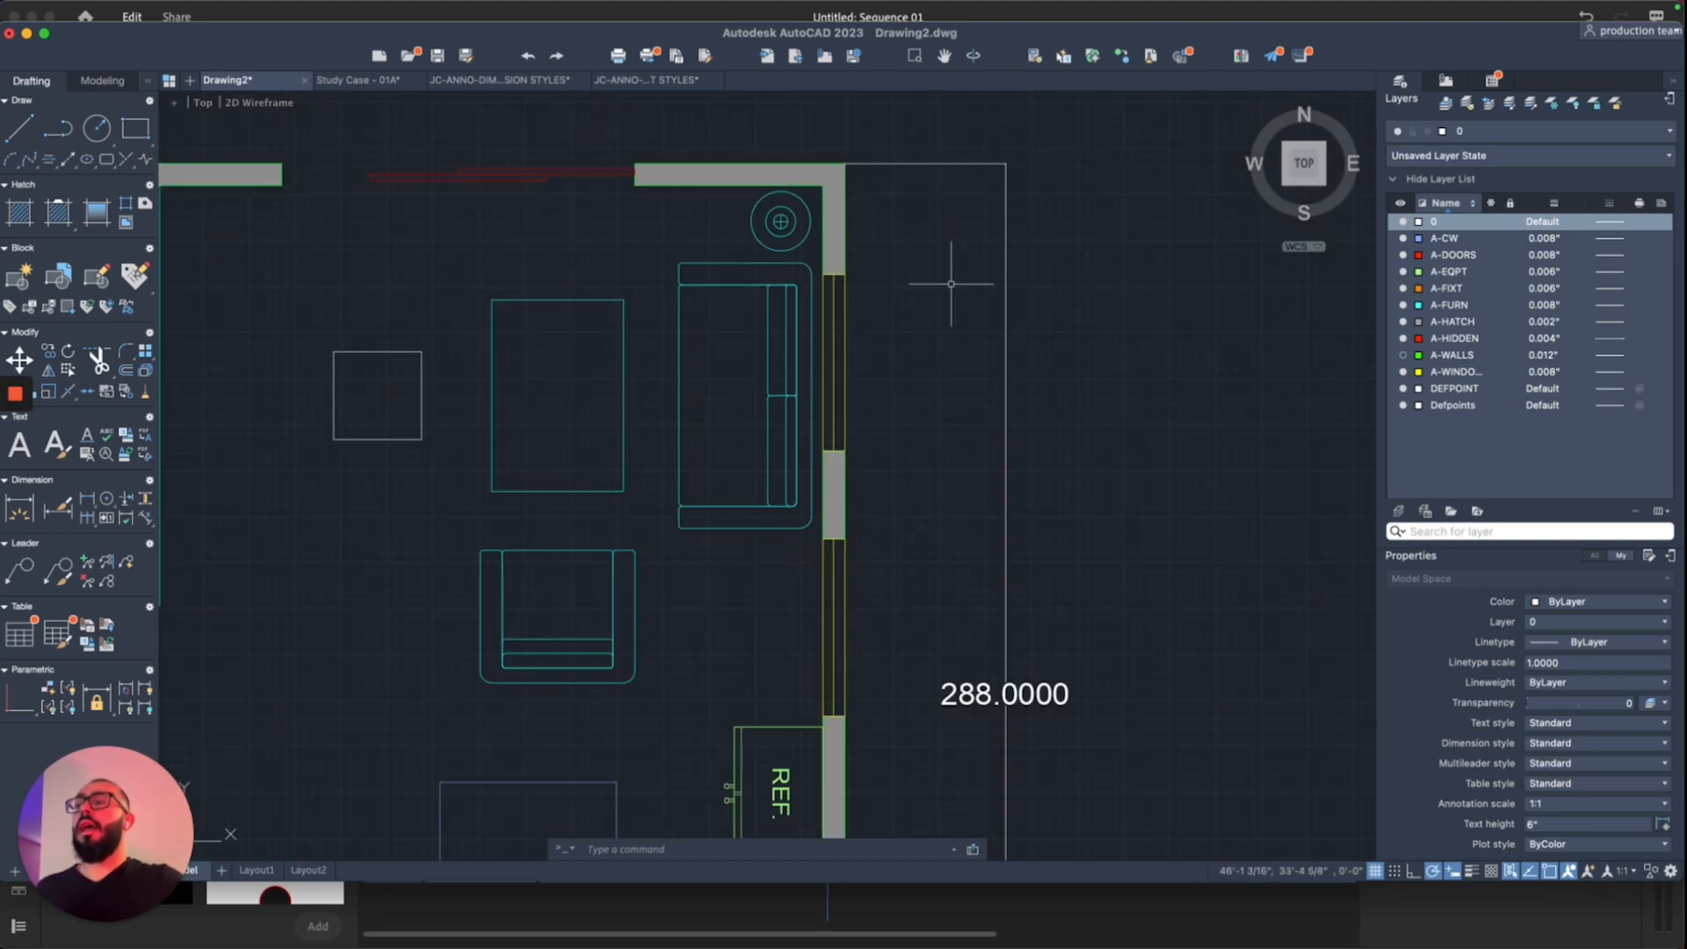
right_click(952, 277)
key(Escape)
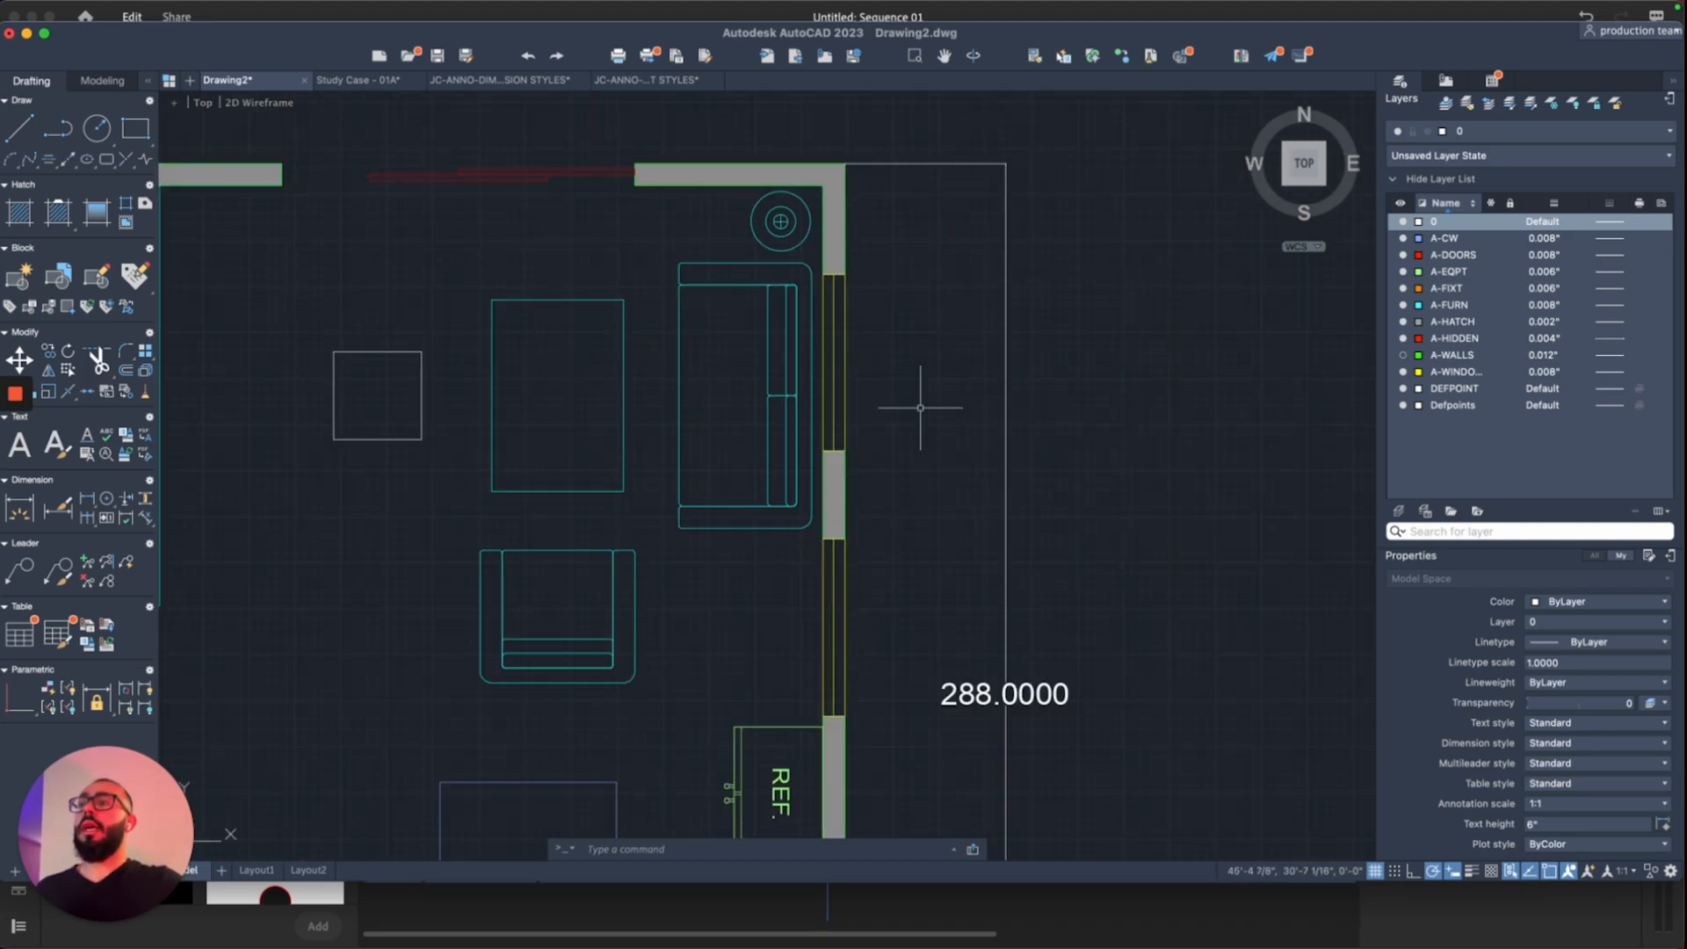
scroll(897, 472, down, 3)
middle_drag(896, 473, 1064, 370)
click(333, 9)
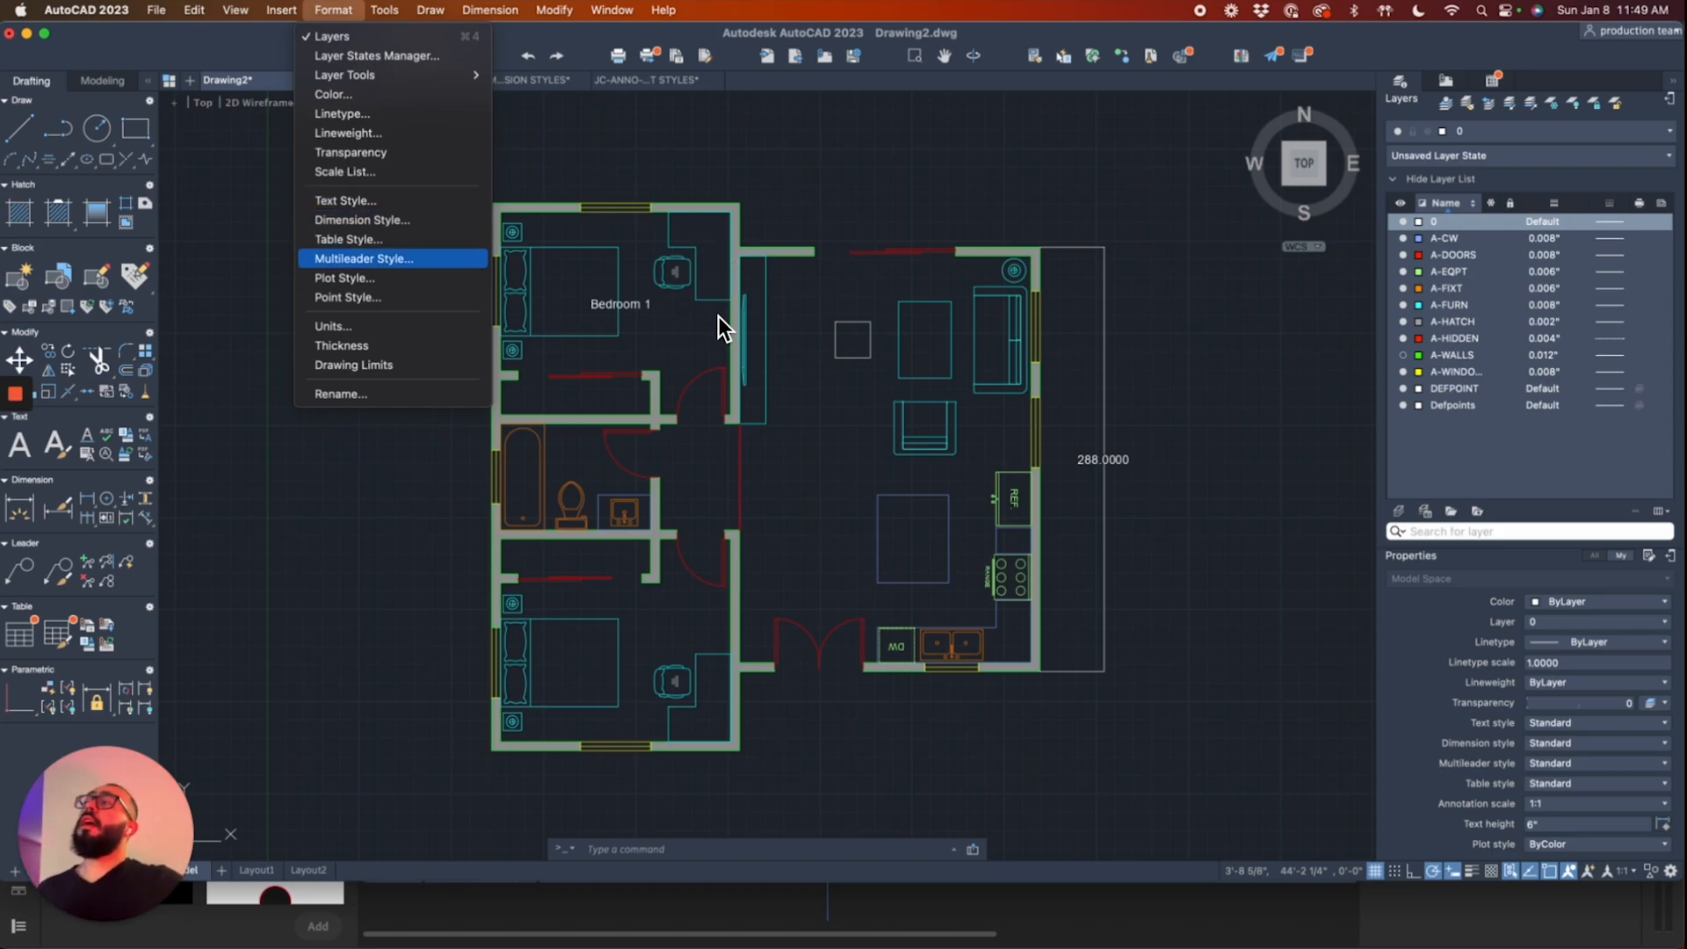
Step: Open the Dimension Style settings and start modifying the Standard dimension style
click(377, 225)
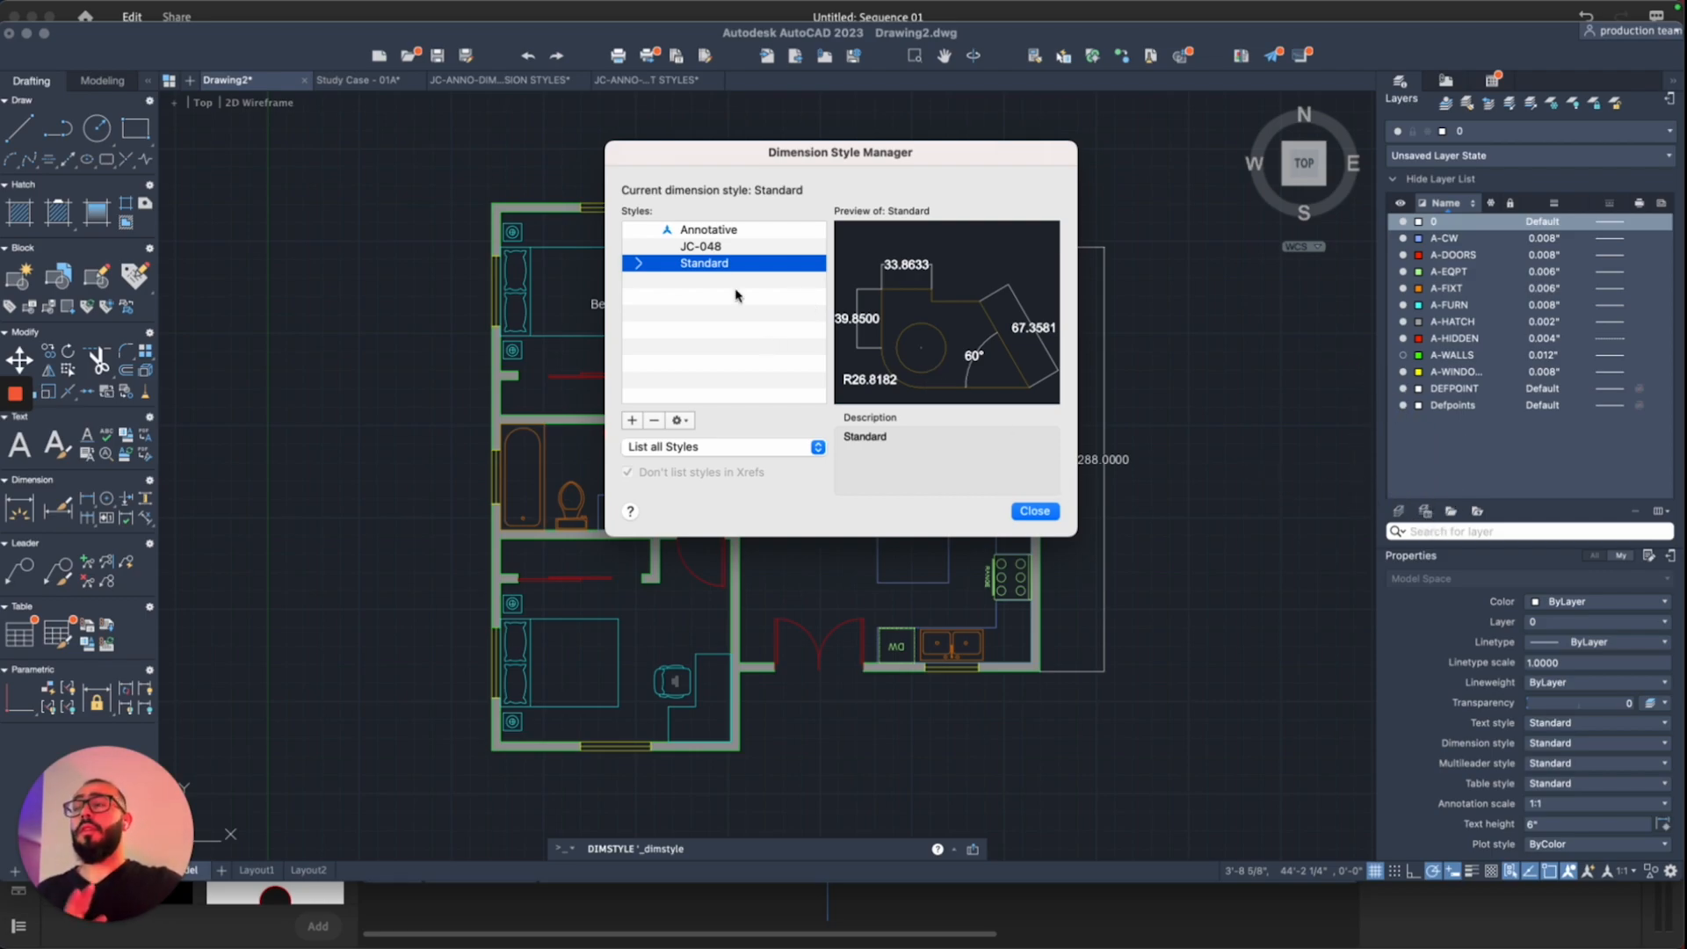
key(Up)
key(Up)
key(Down)
key(Down)
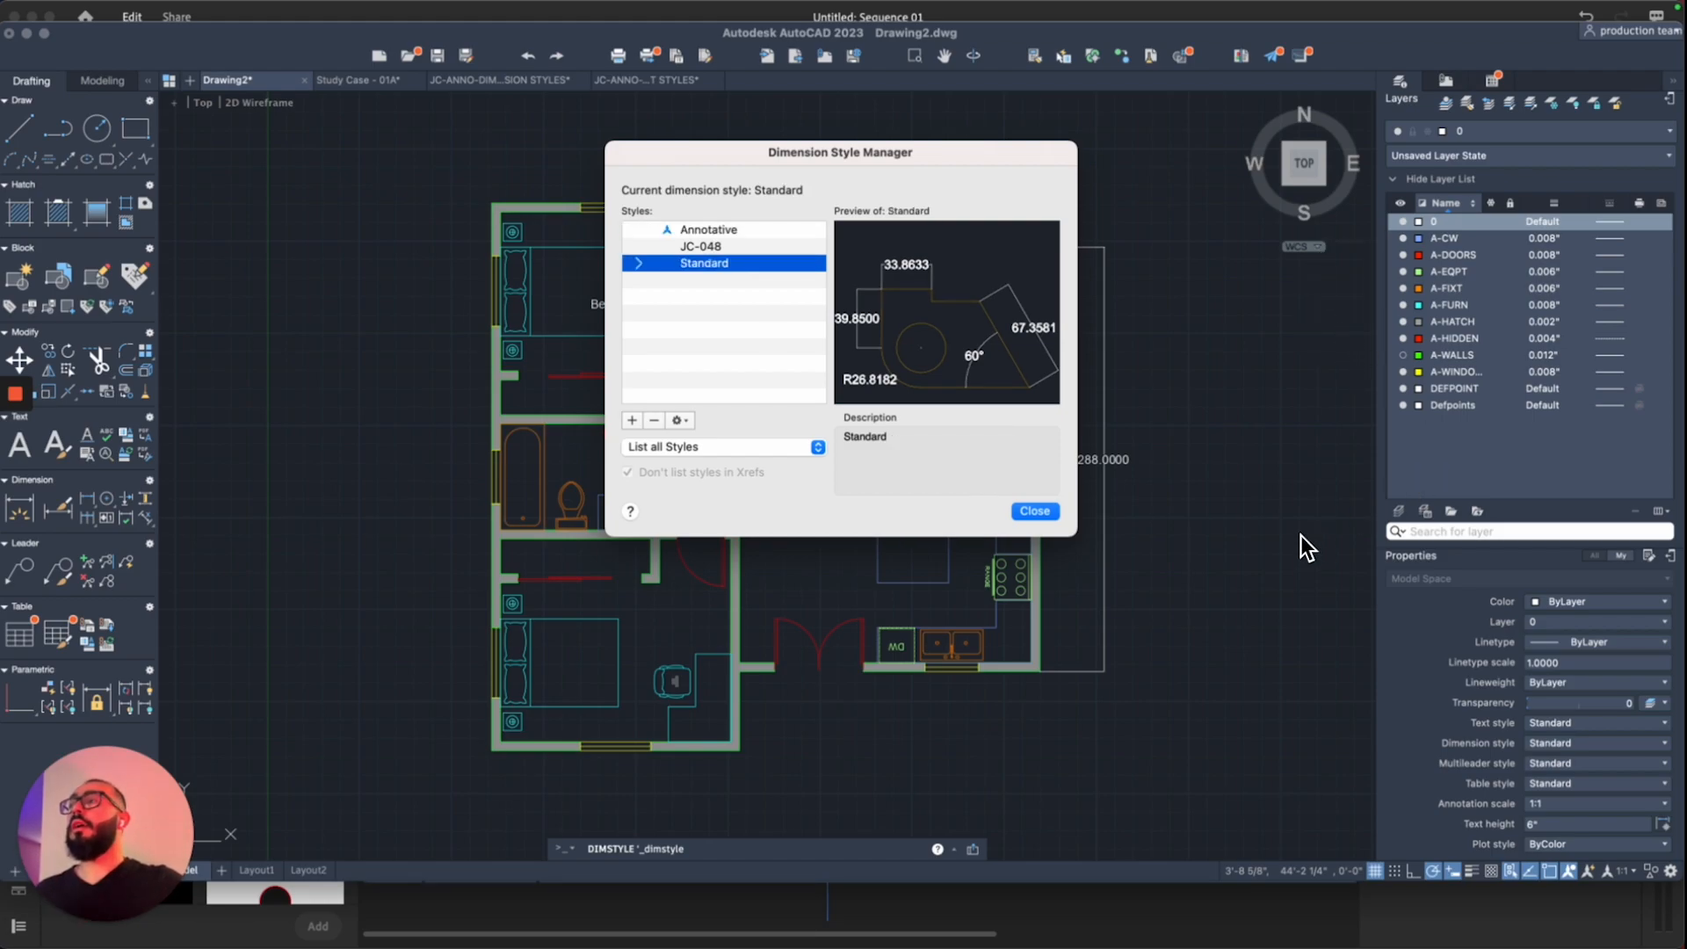
click(678, 420)
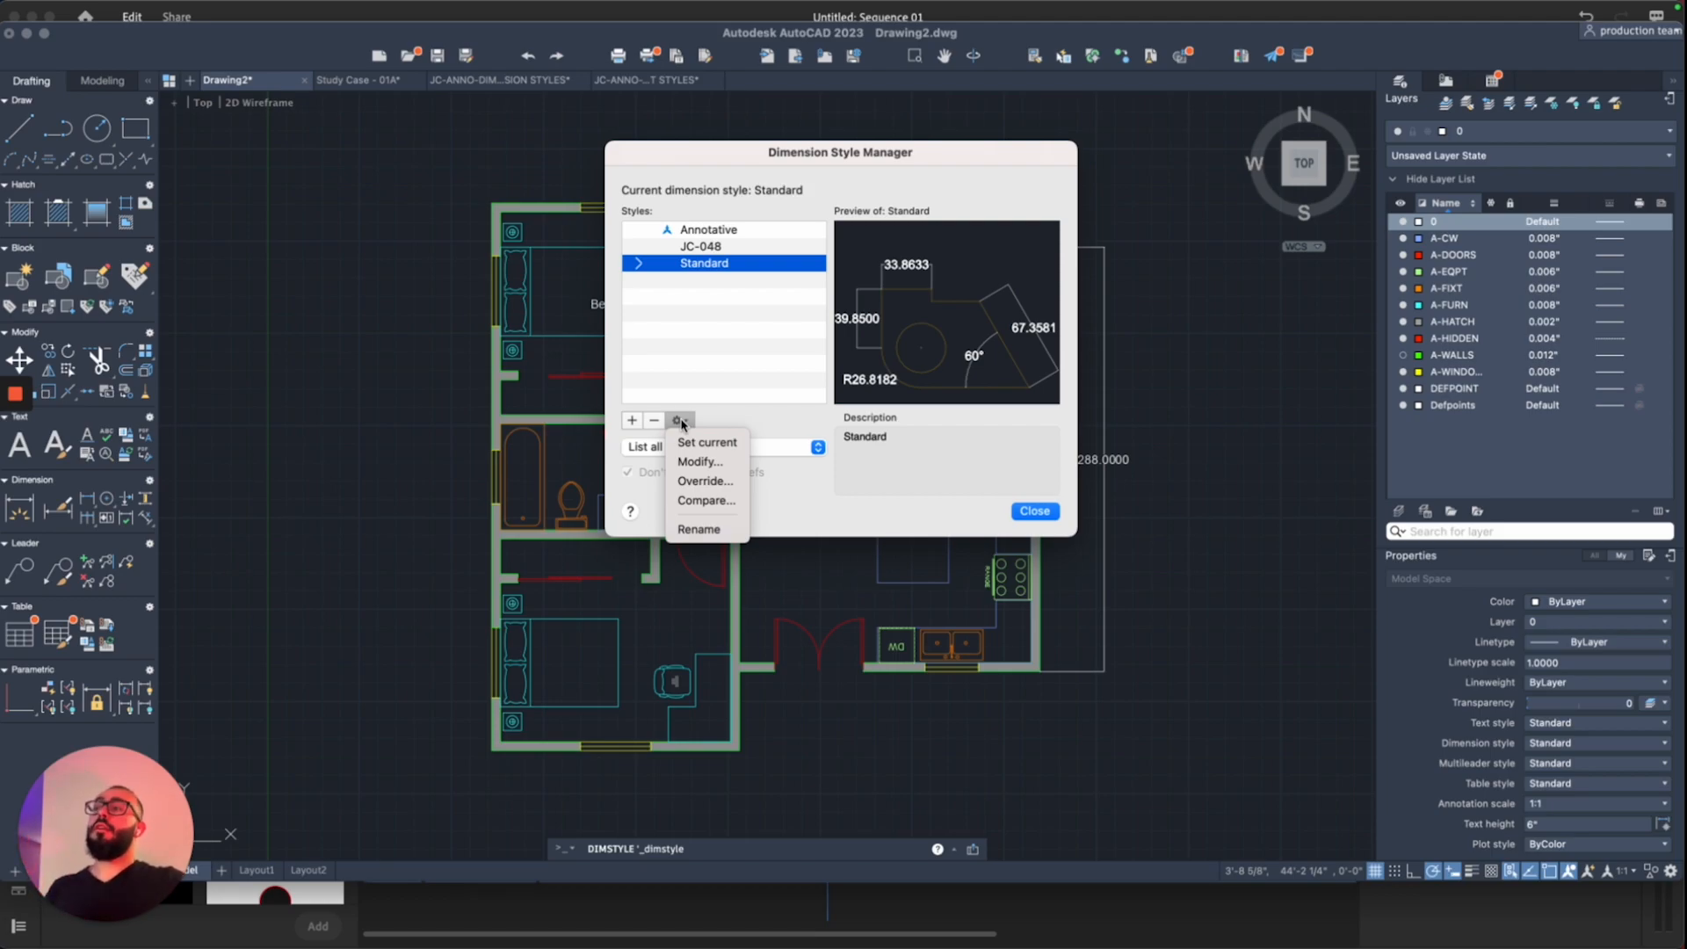
click(695, 464)
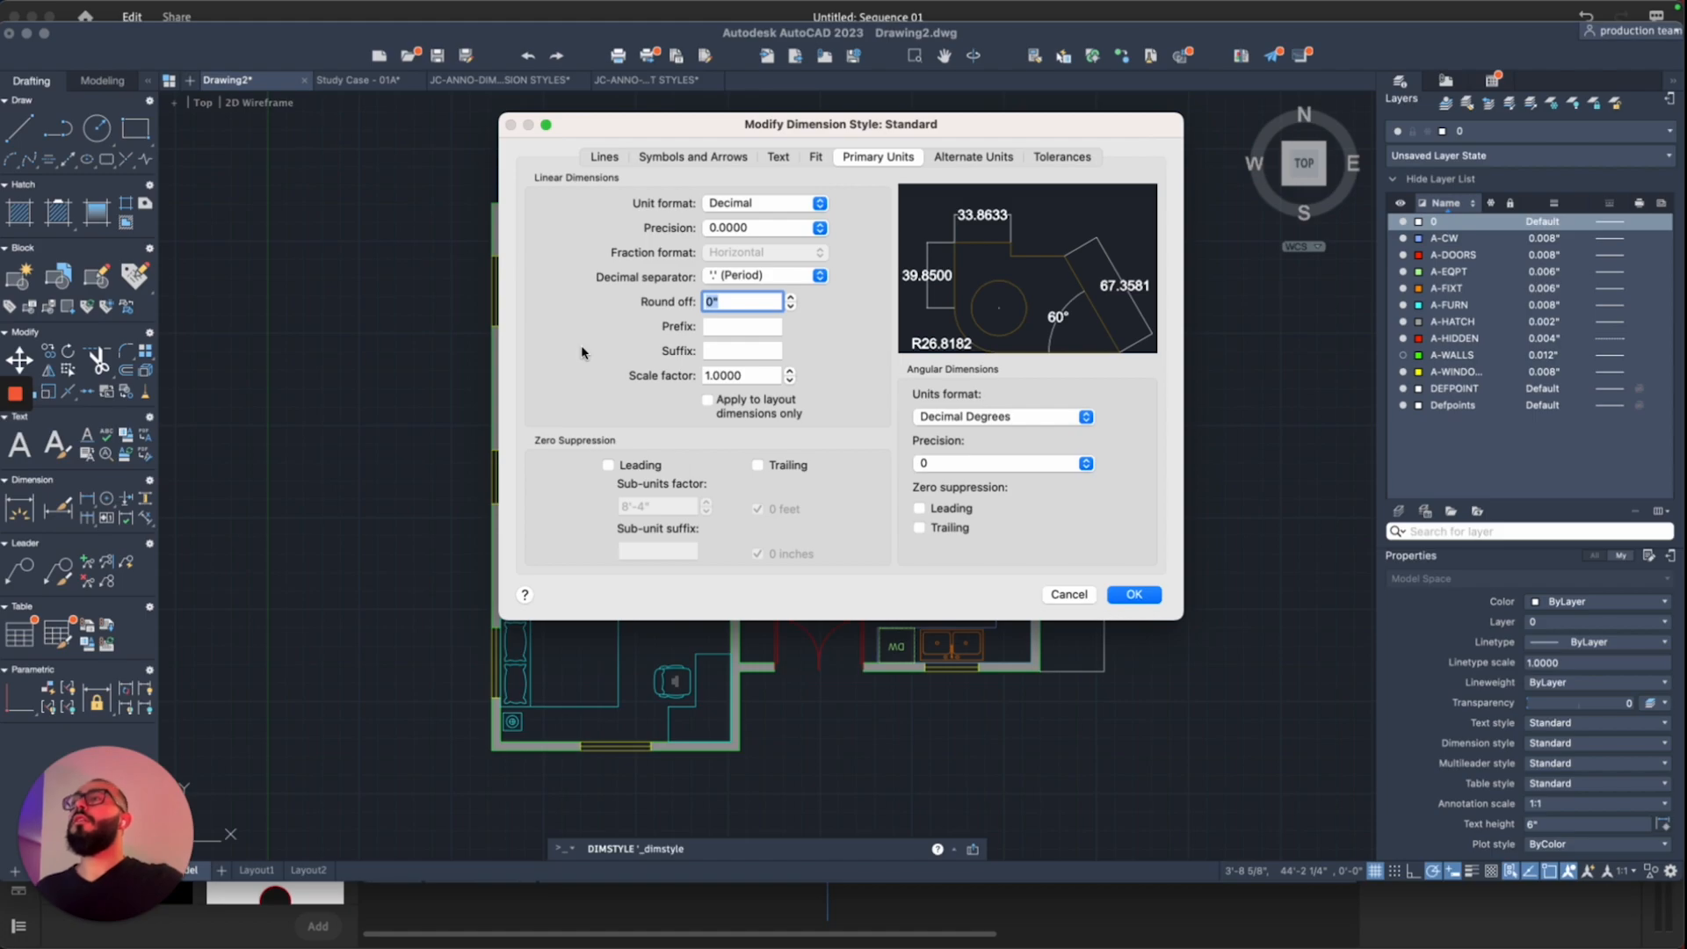
click(778, 157)
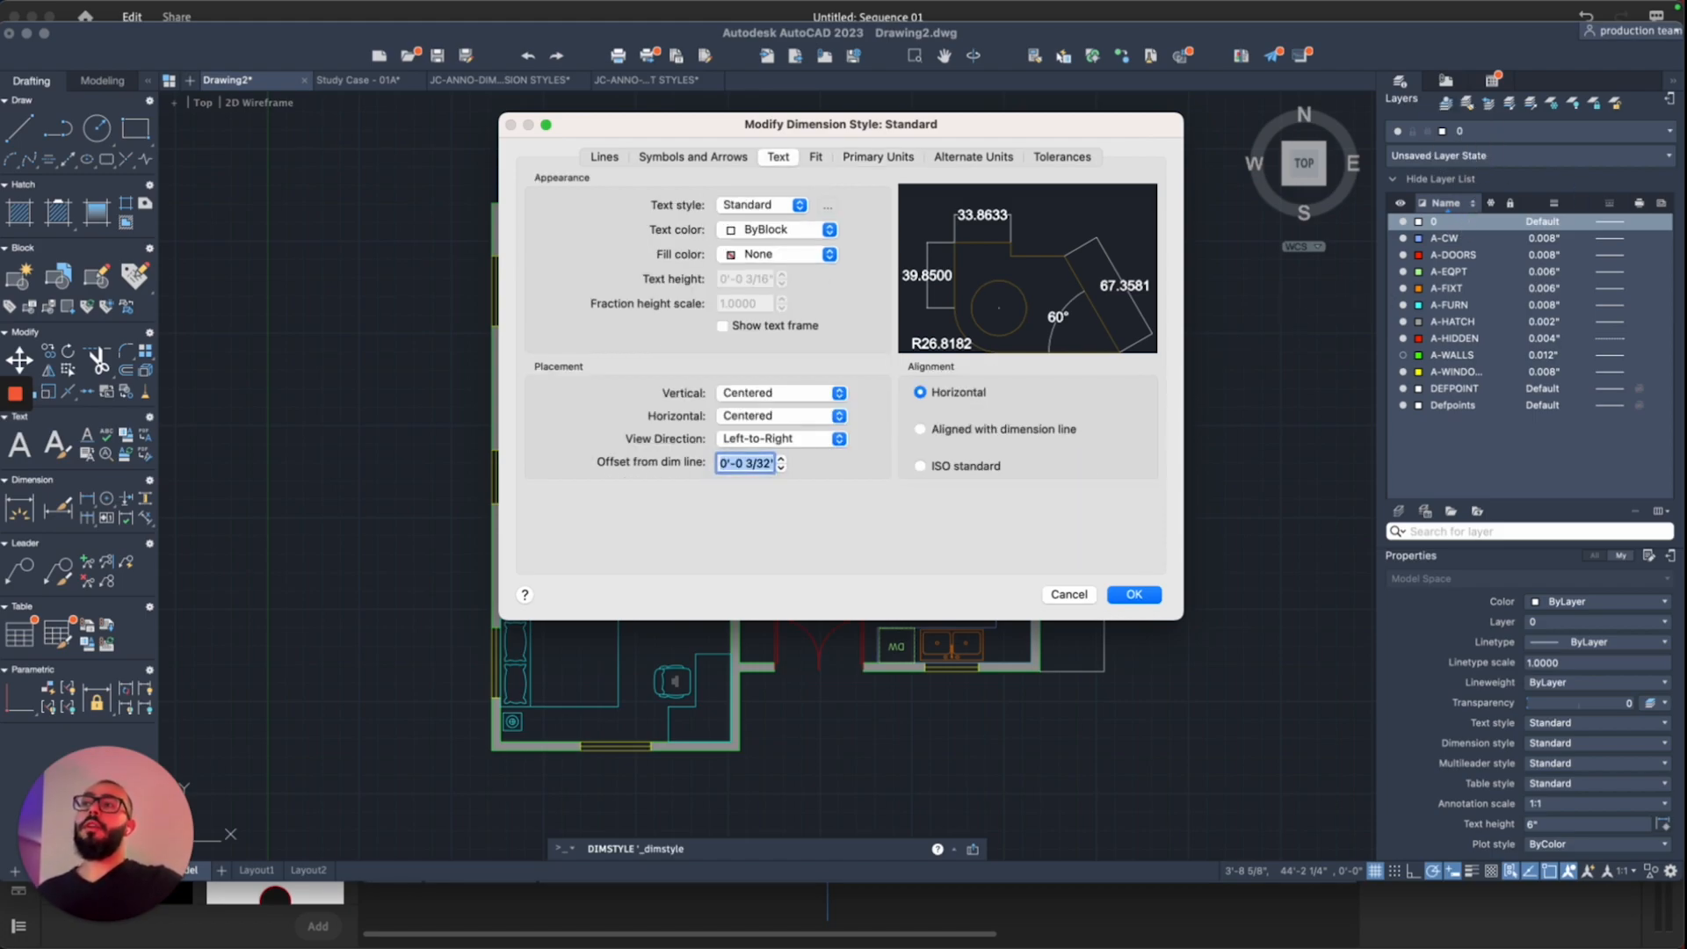
click(759, 205)
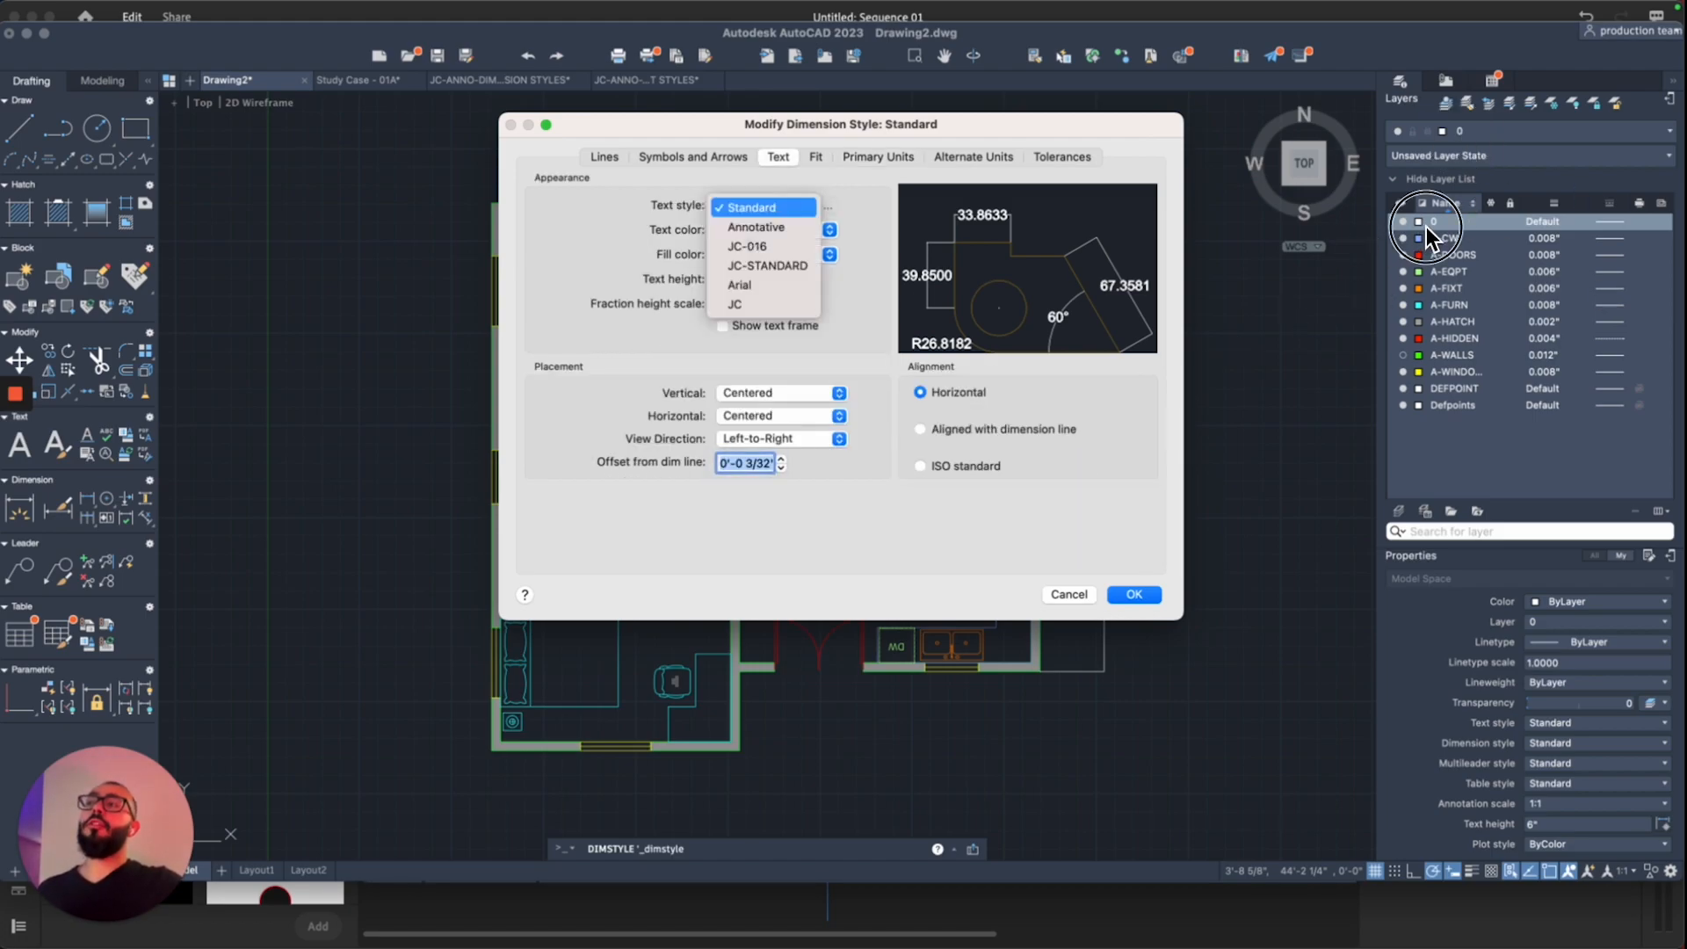
click(682, 223)
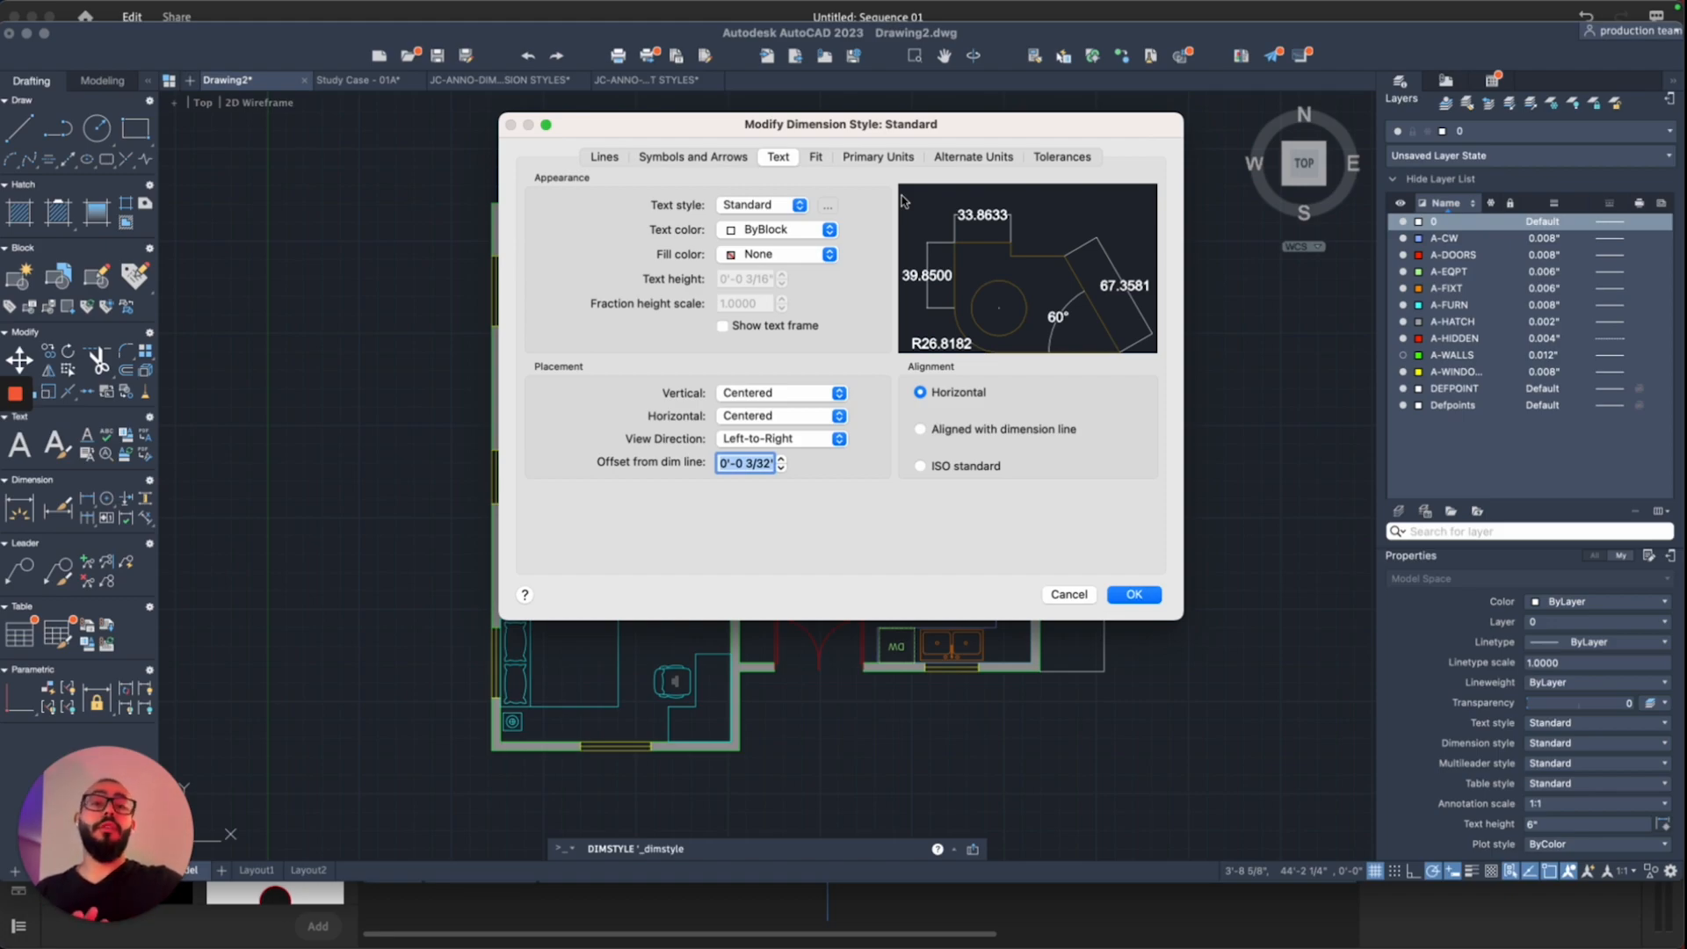
click(881, 160)
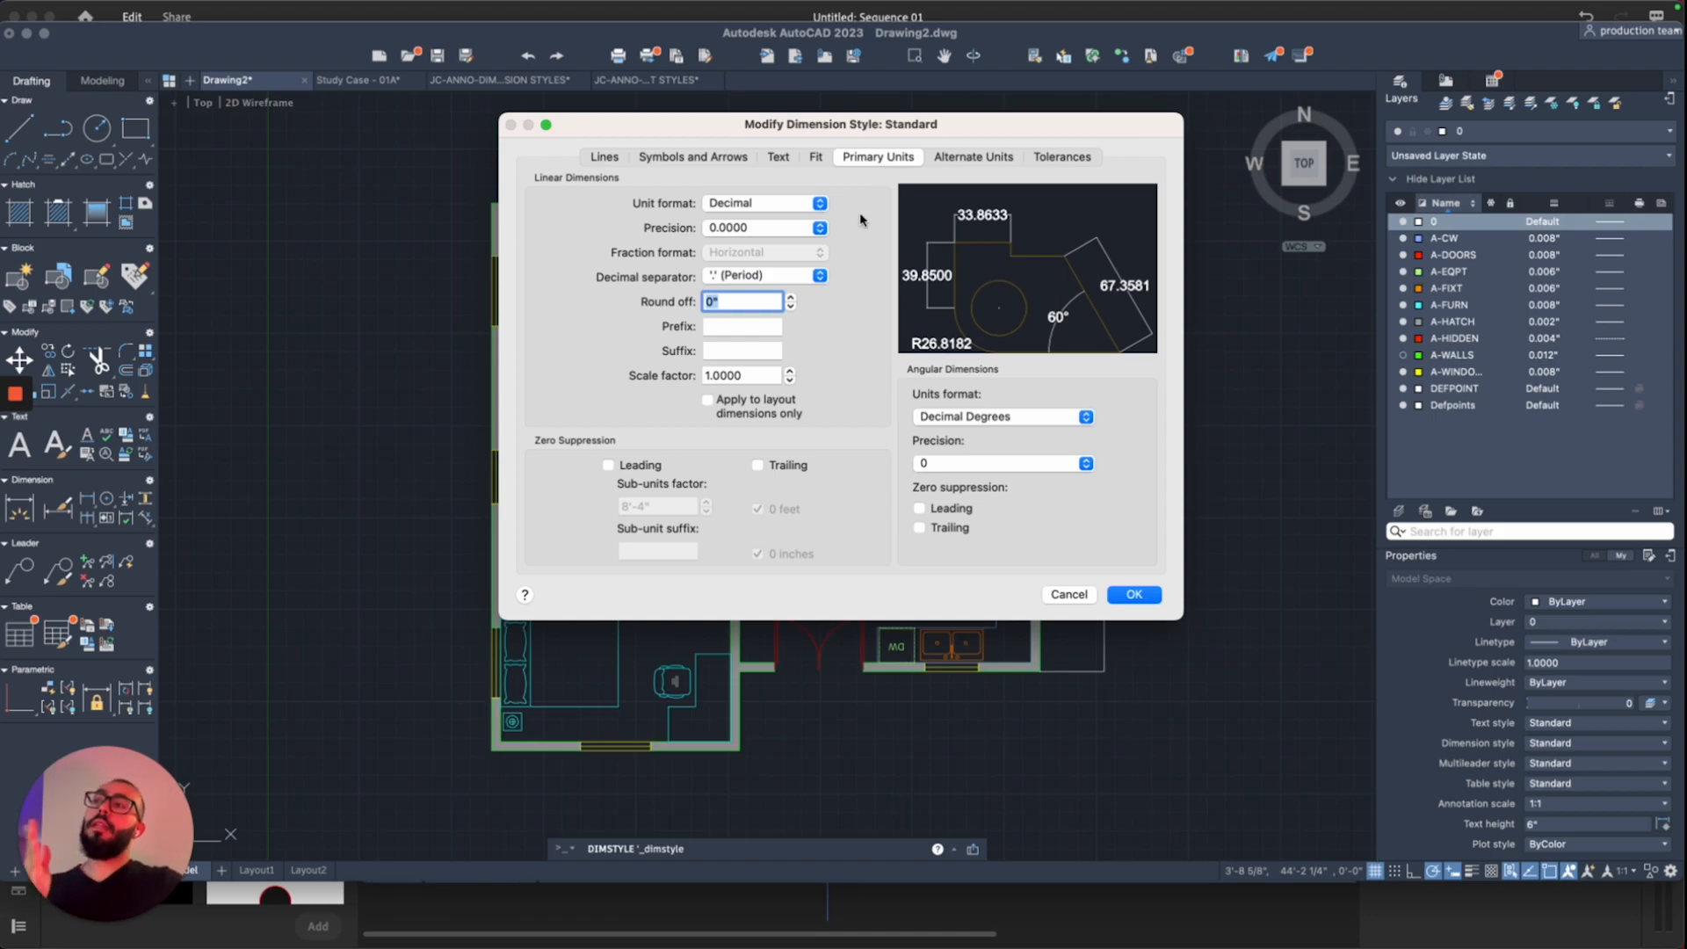
Step: Change the Standard dimension style's unit format from Decimal to Architectural
click(821, 204)
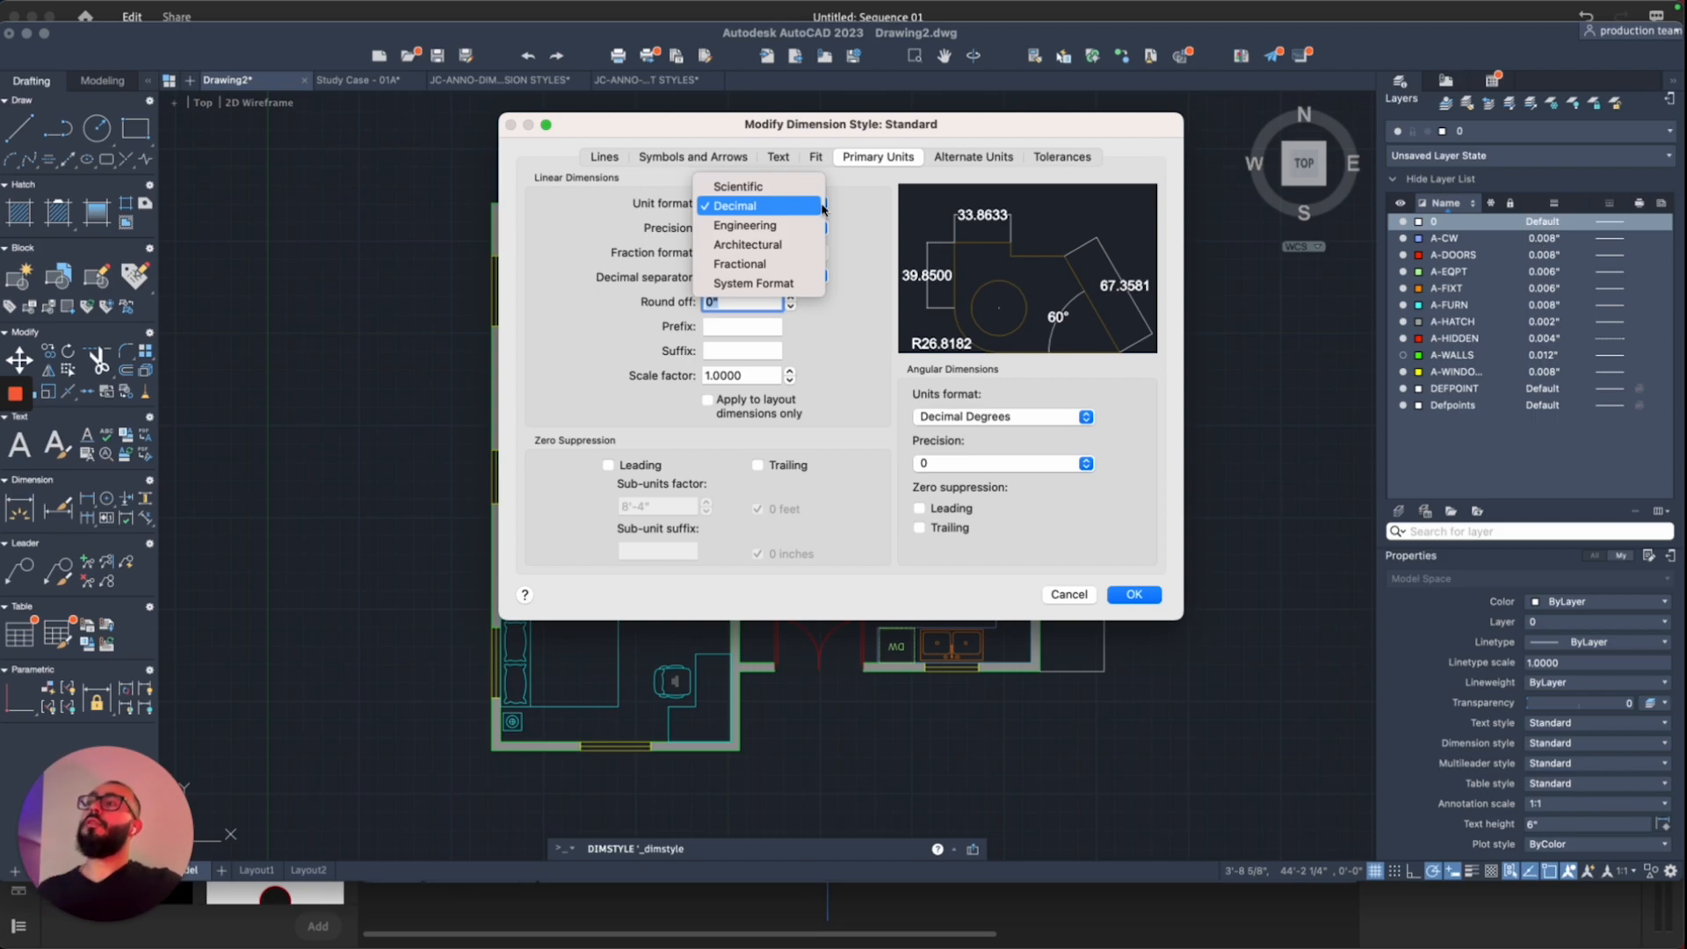
key(Down)
key(Down)
key(Return)
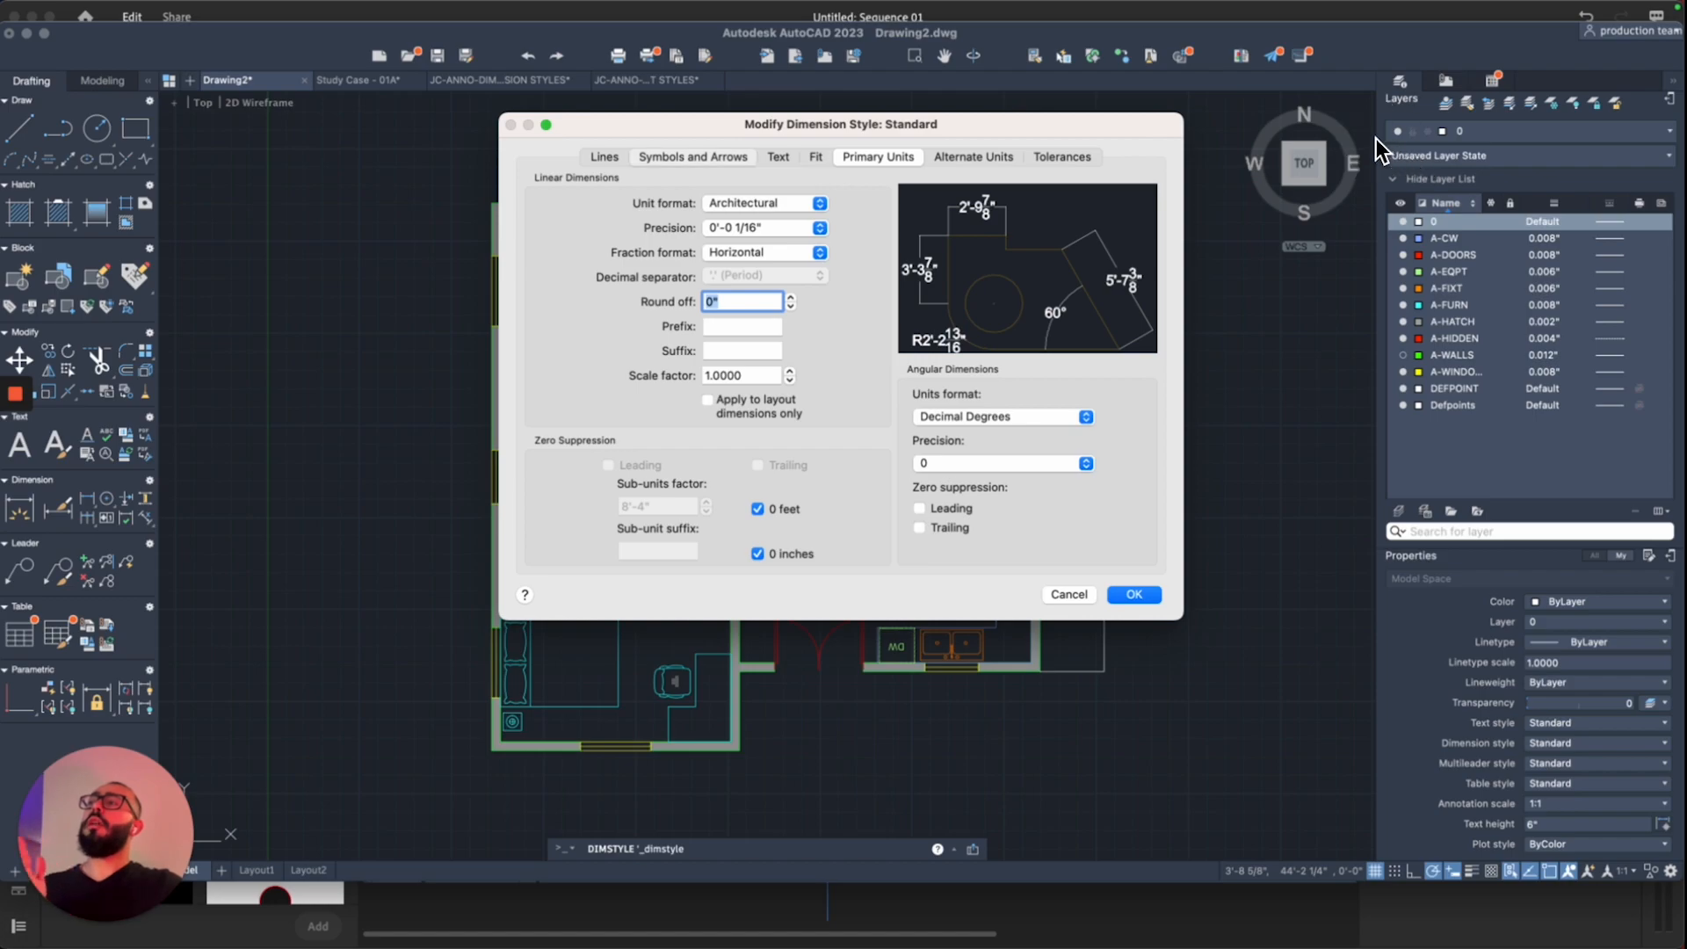
click(733, 160)
Step: Give the Standard dimension style Architectural tick arrowheads at a 4" arrow size and confirm
click(791, 203)
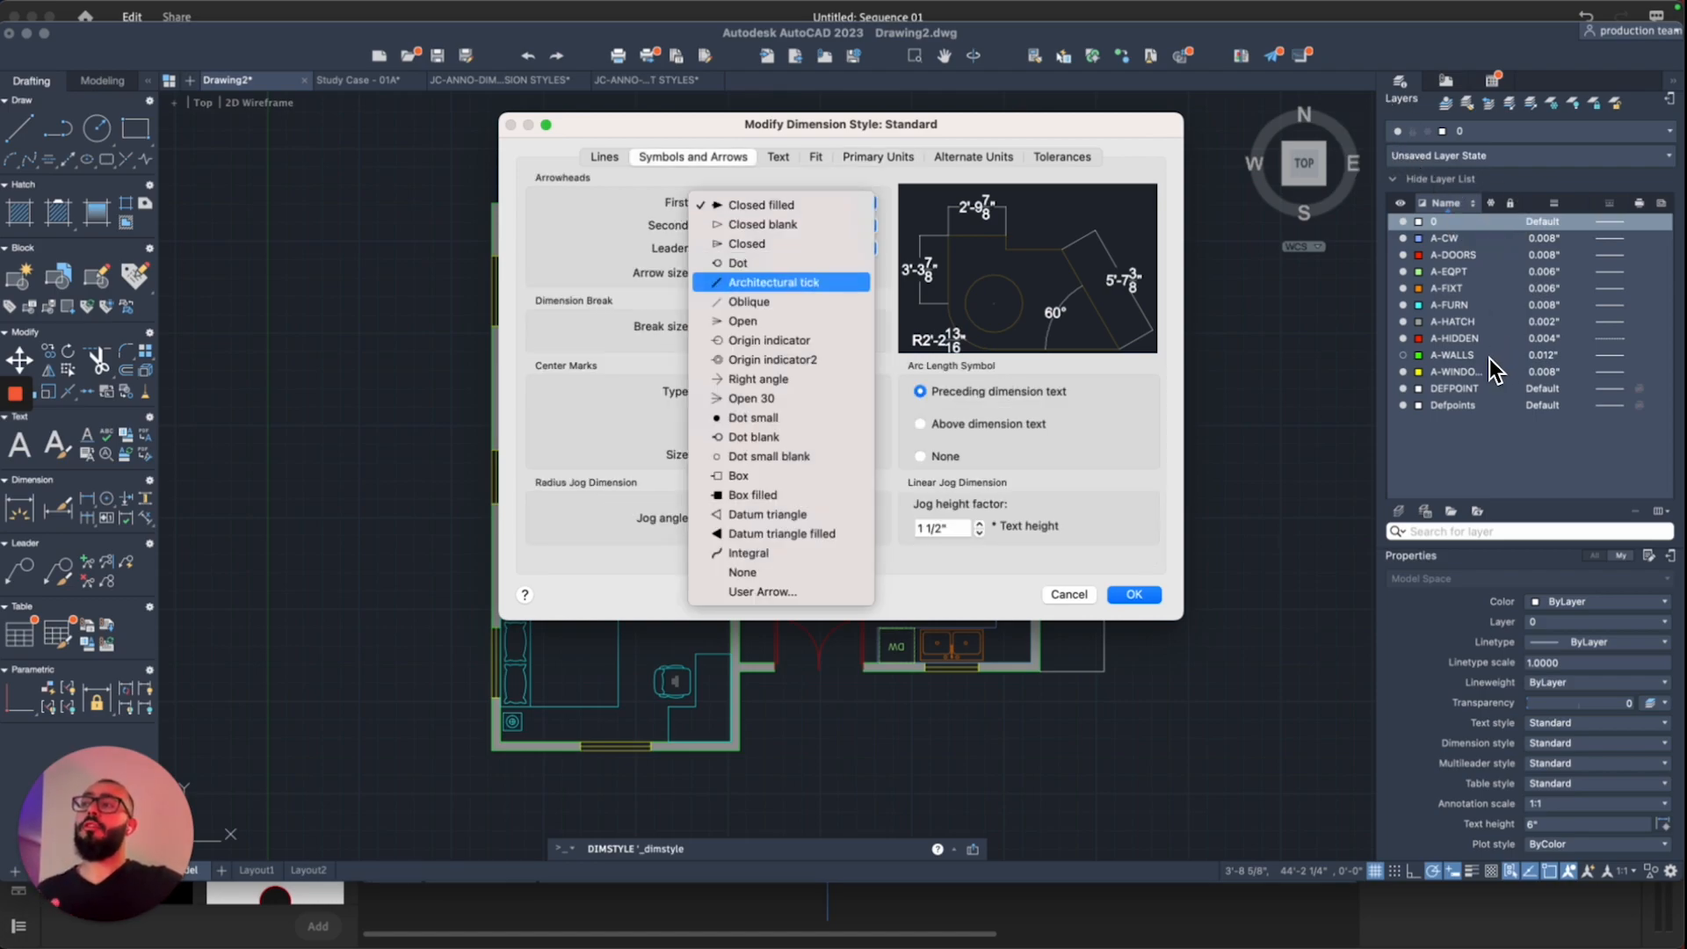
click(804, 282)
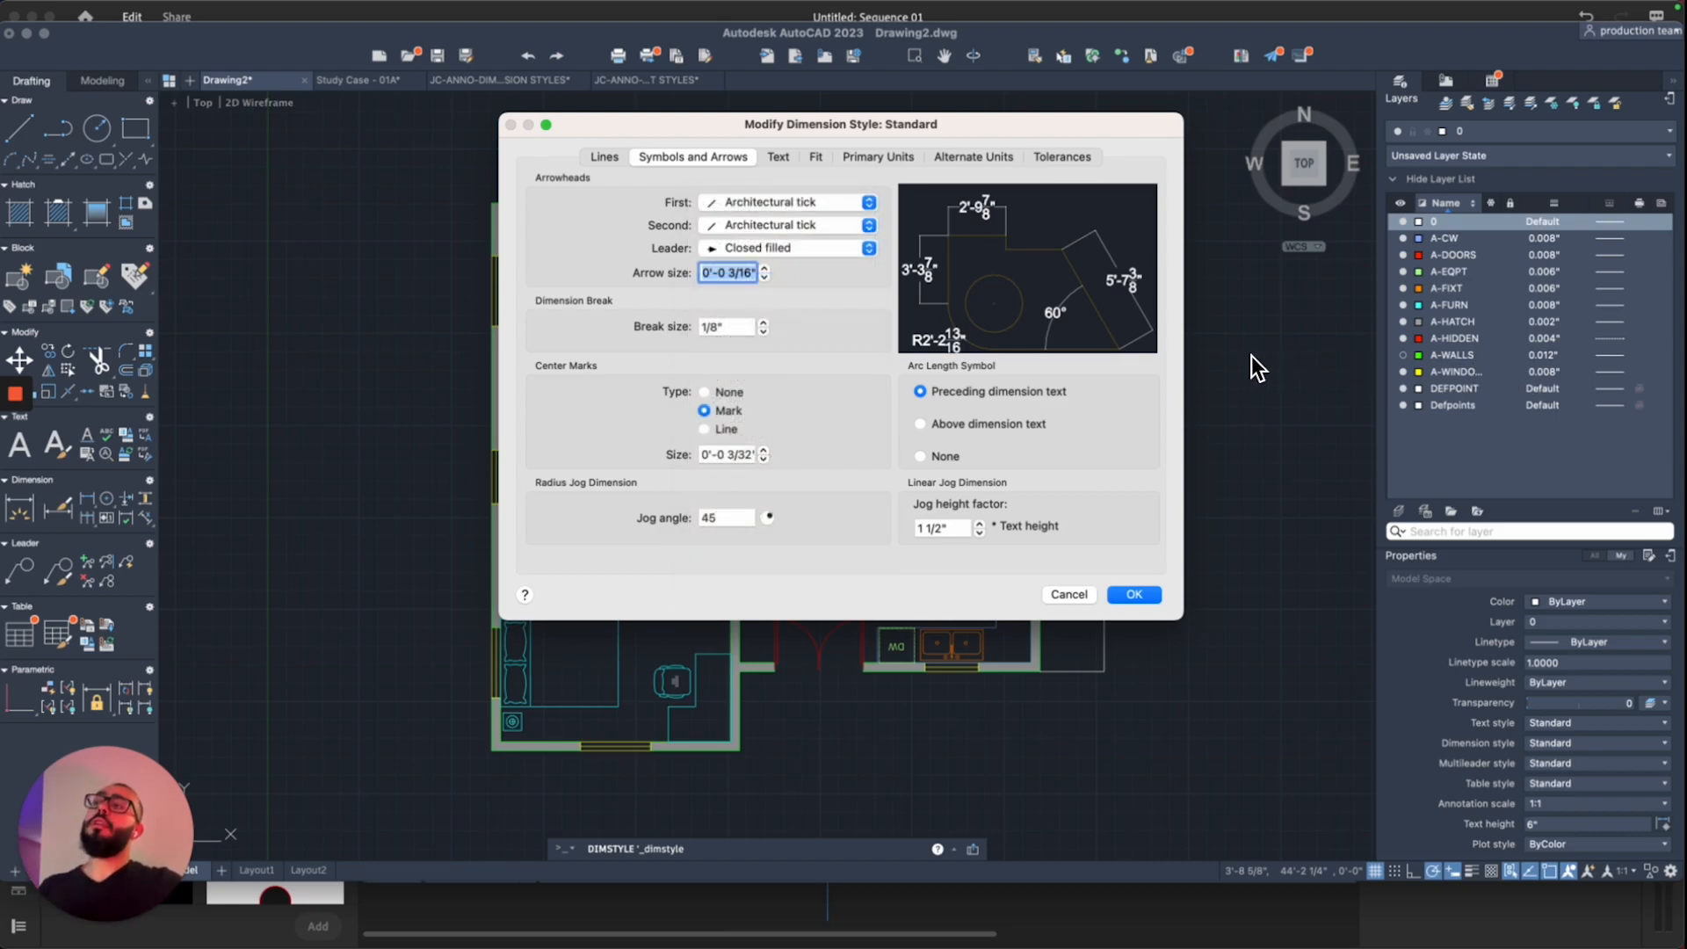
text(4)
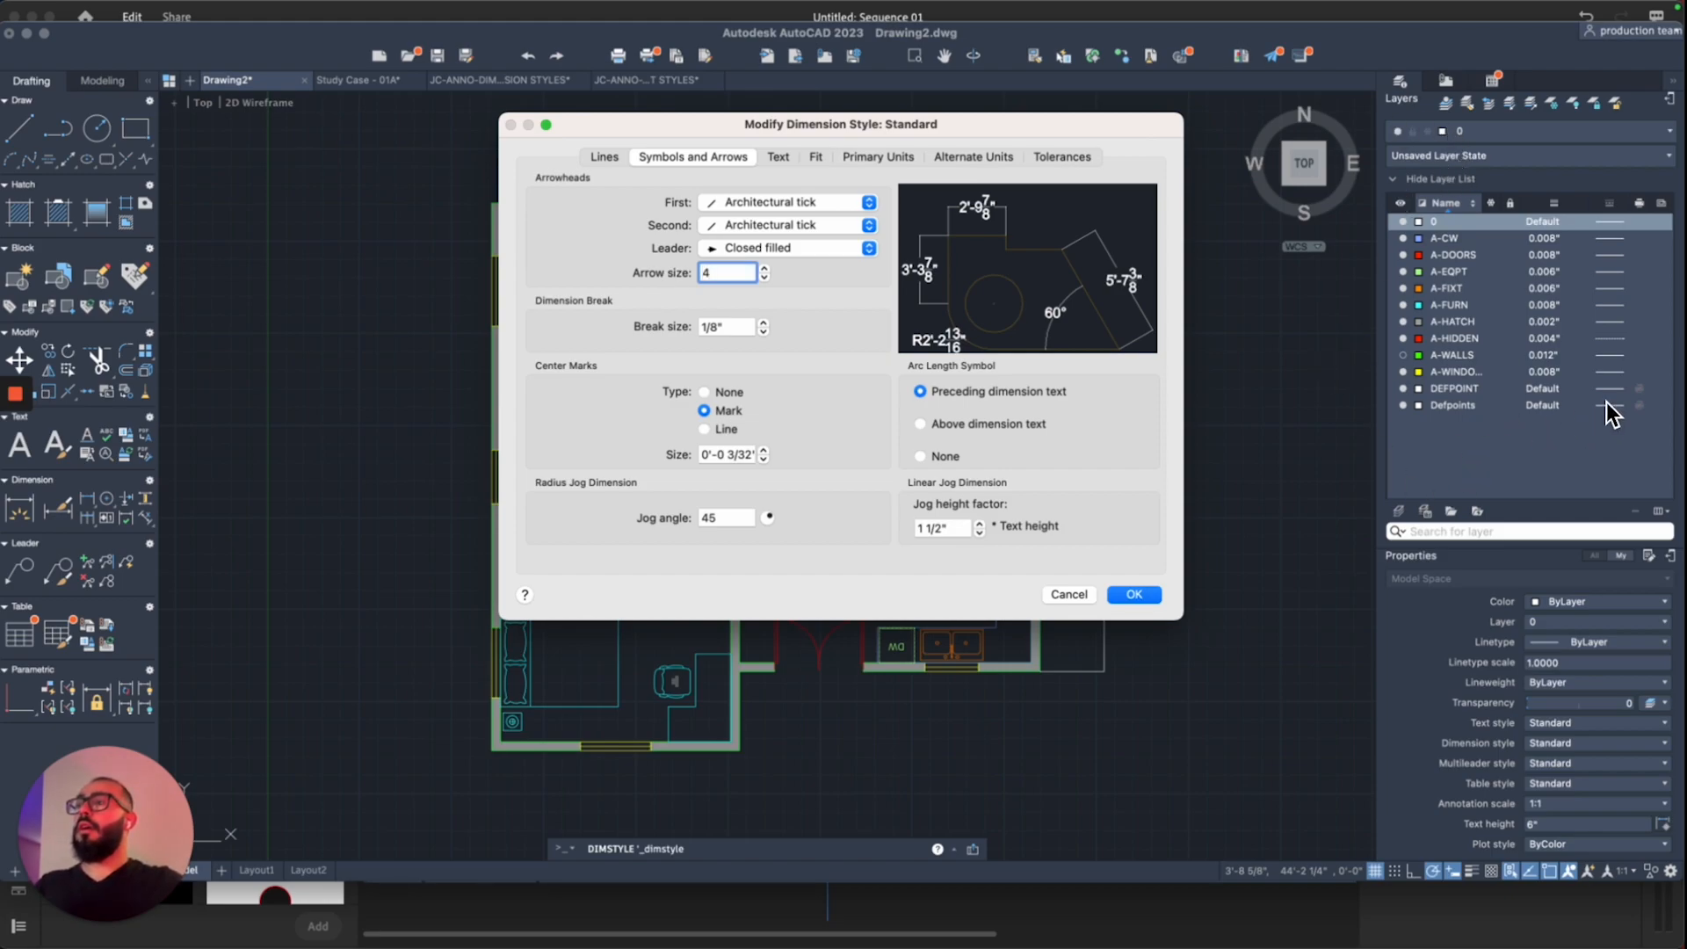
key(Tab)
key(shift+Tab)
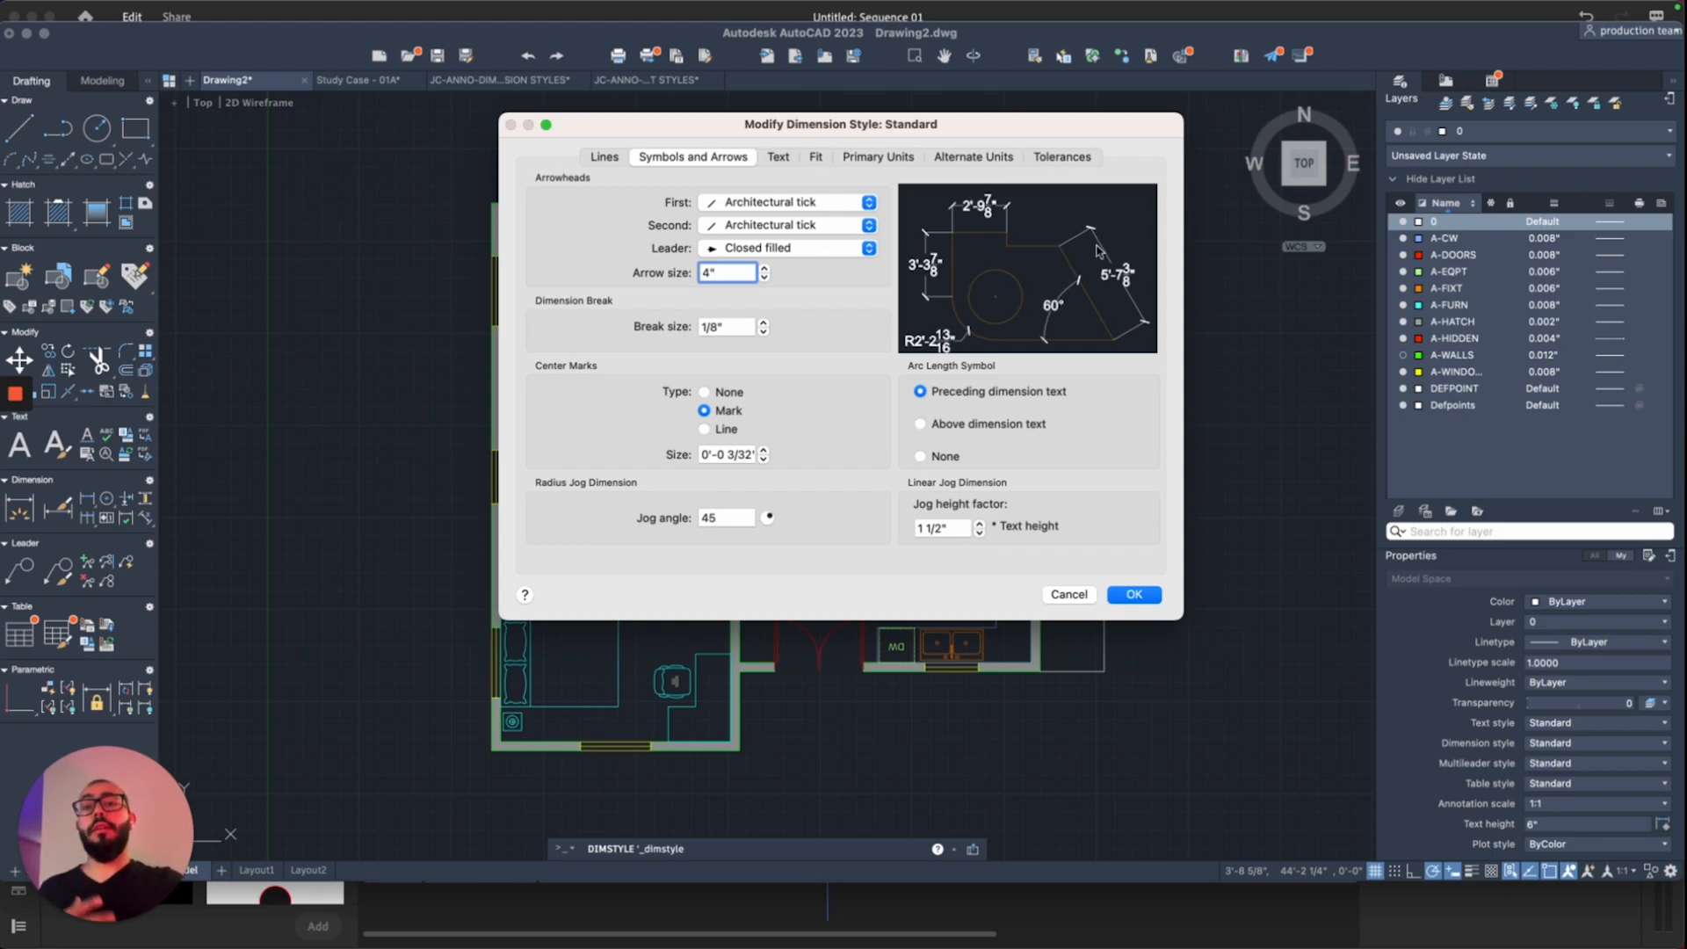
click(1135, 596)
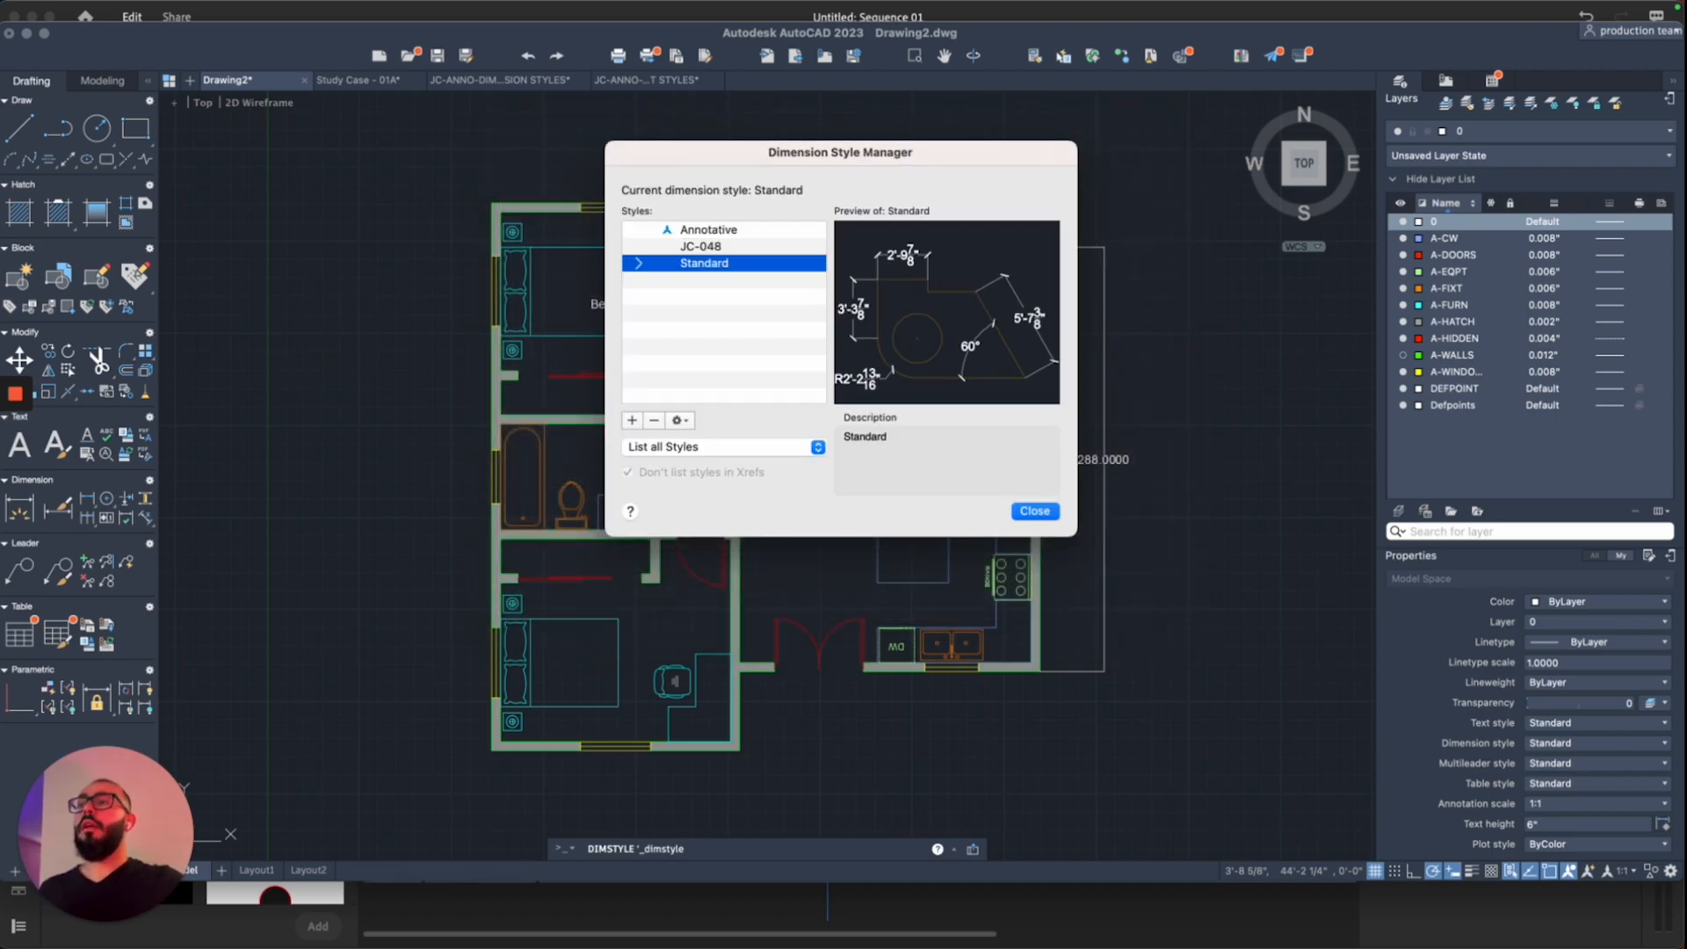
Step: Close the Dimension Style Manager and recentre the plan on the updated 24' right-wall dimension
click(1040, 512)
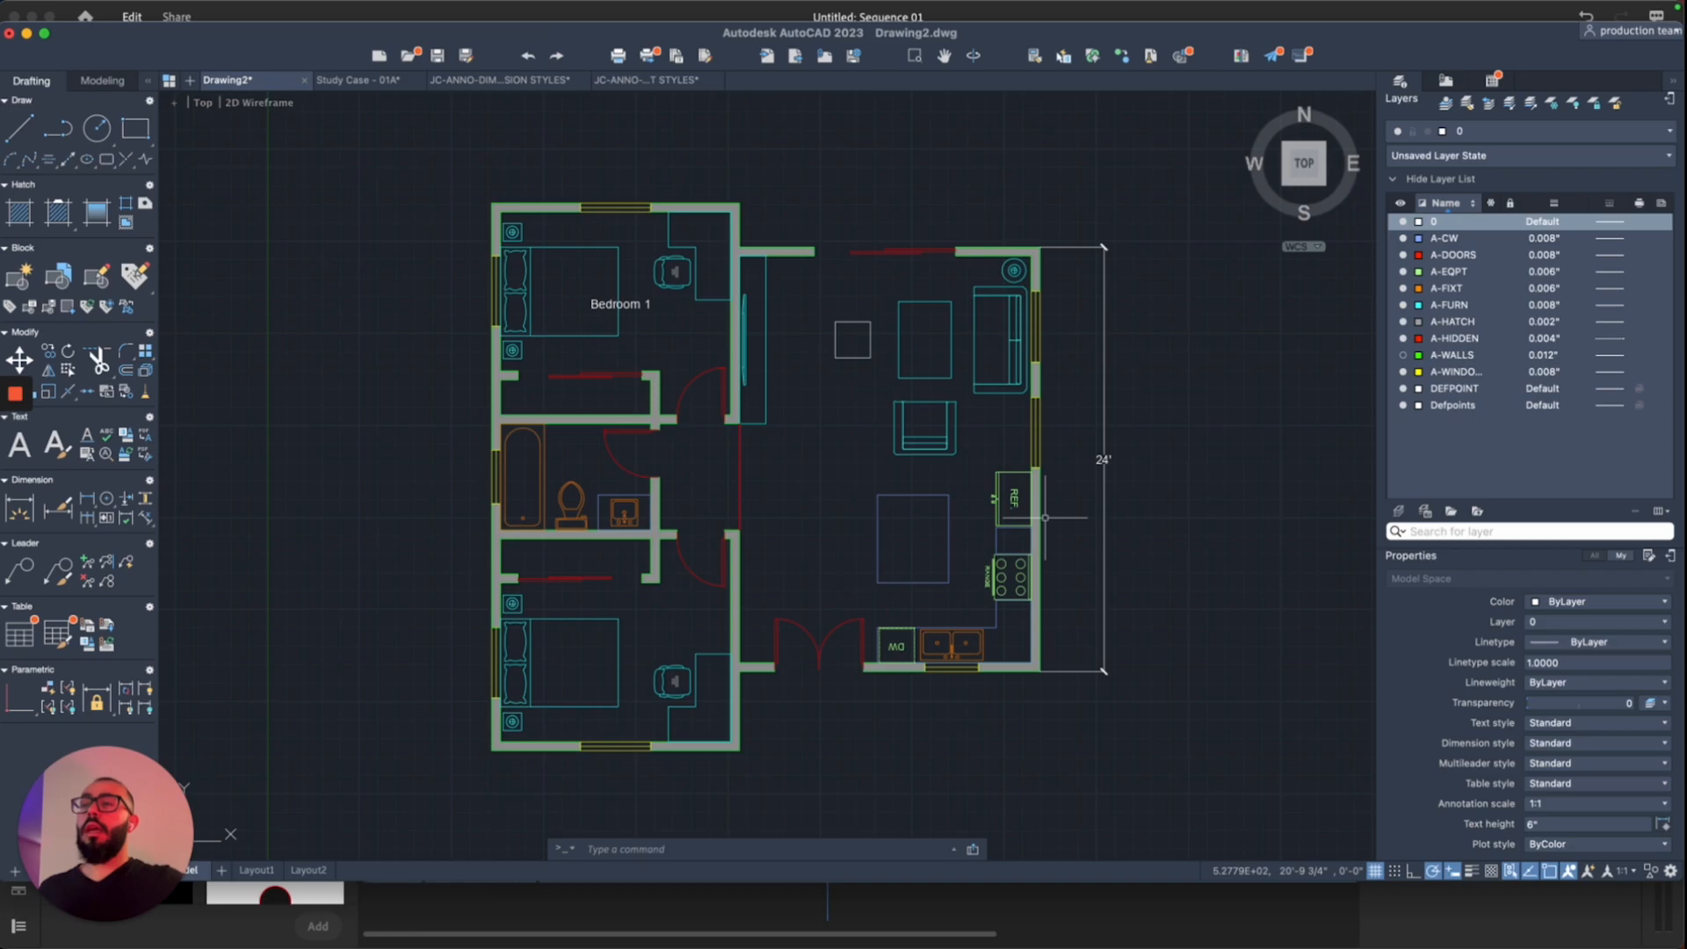
middle_drag(1179, 614, 1178, 546)
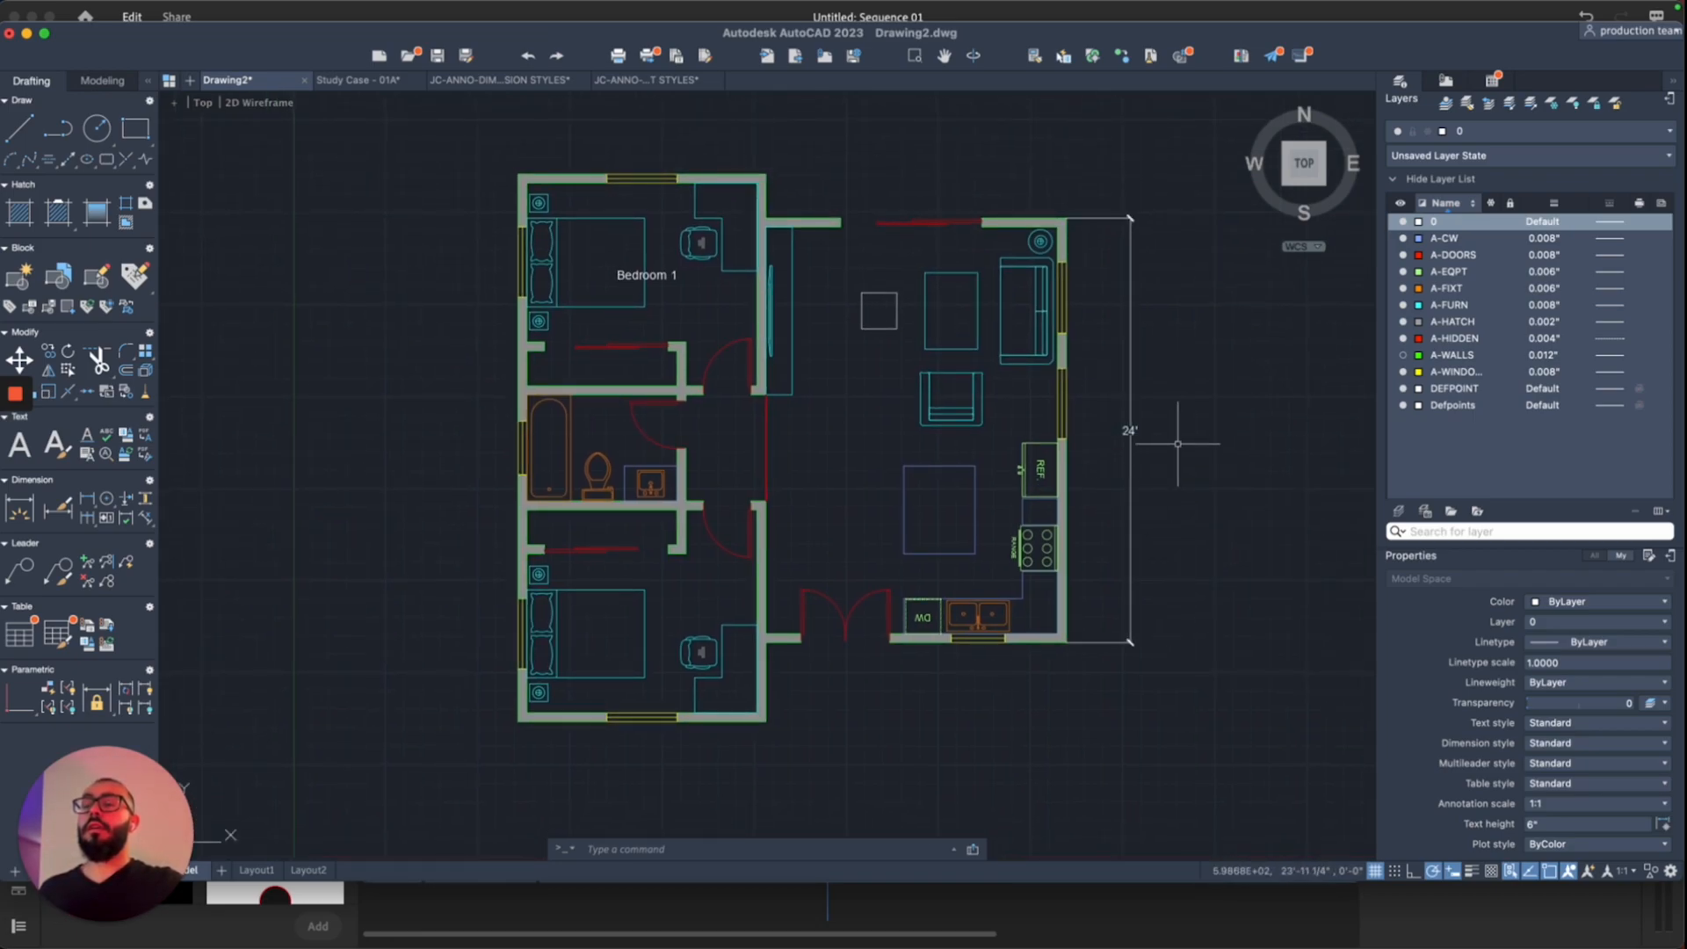
scroll(1171, 412, right, 2)
scroll(1171, 412, up, 1)
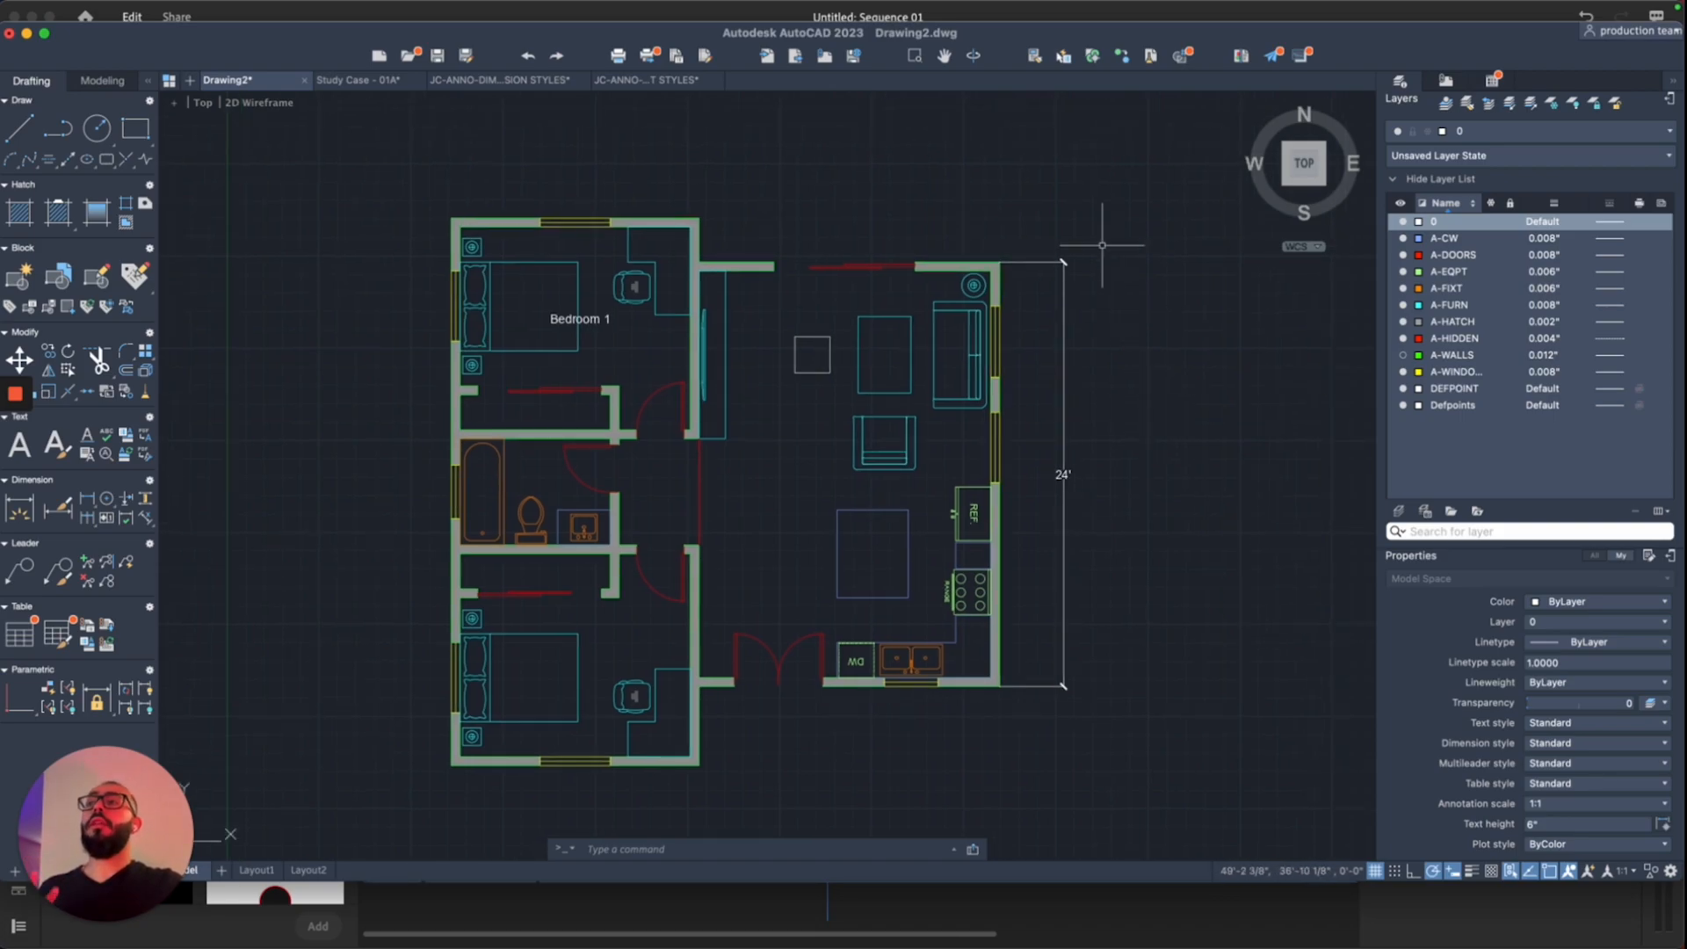
scroll(1109, 365, down, 1)
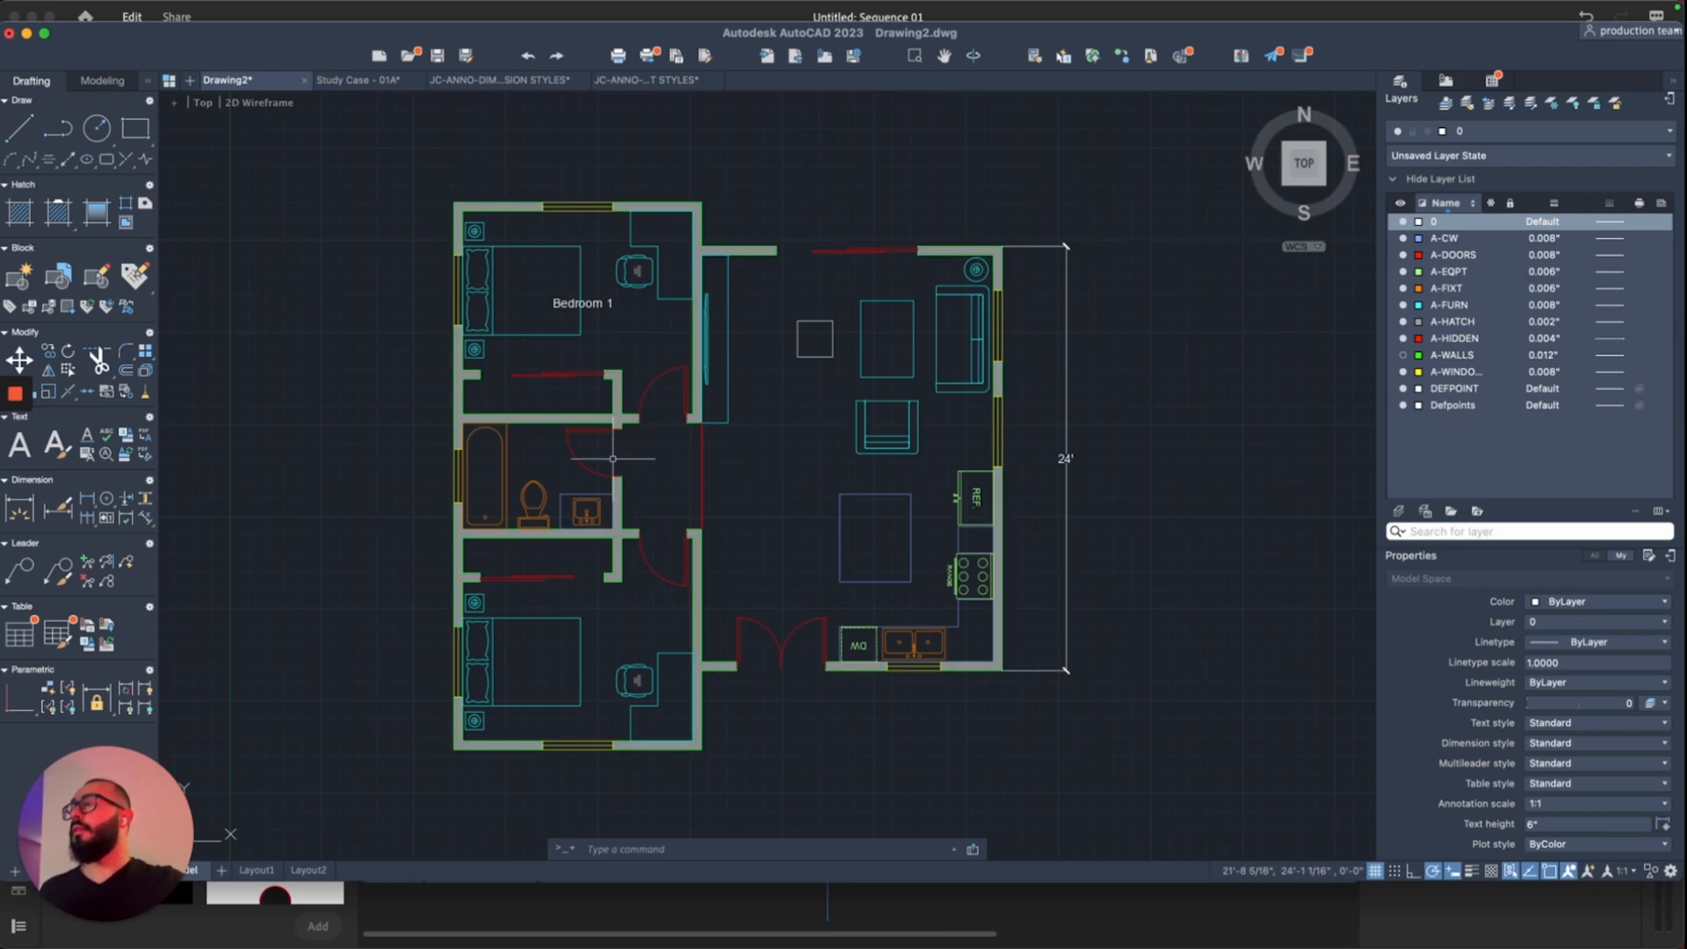
Step: Dimension the bottom wall with chained linear dimensions of 14' and 17'
key(space)
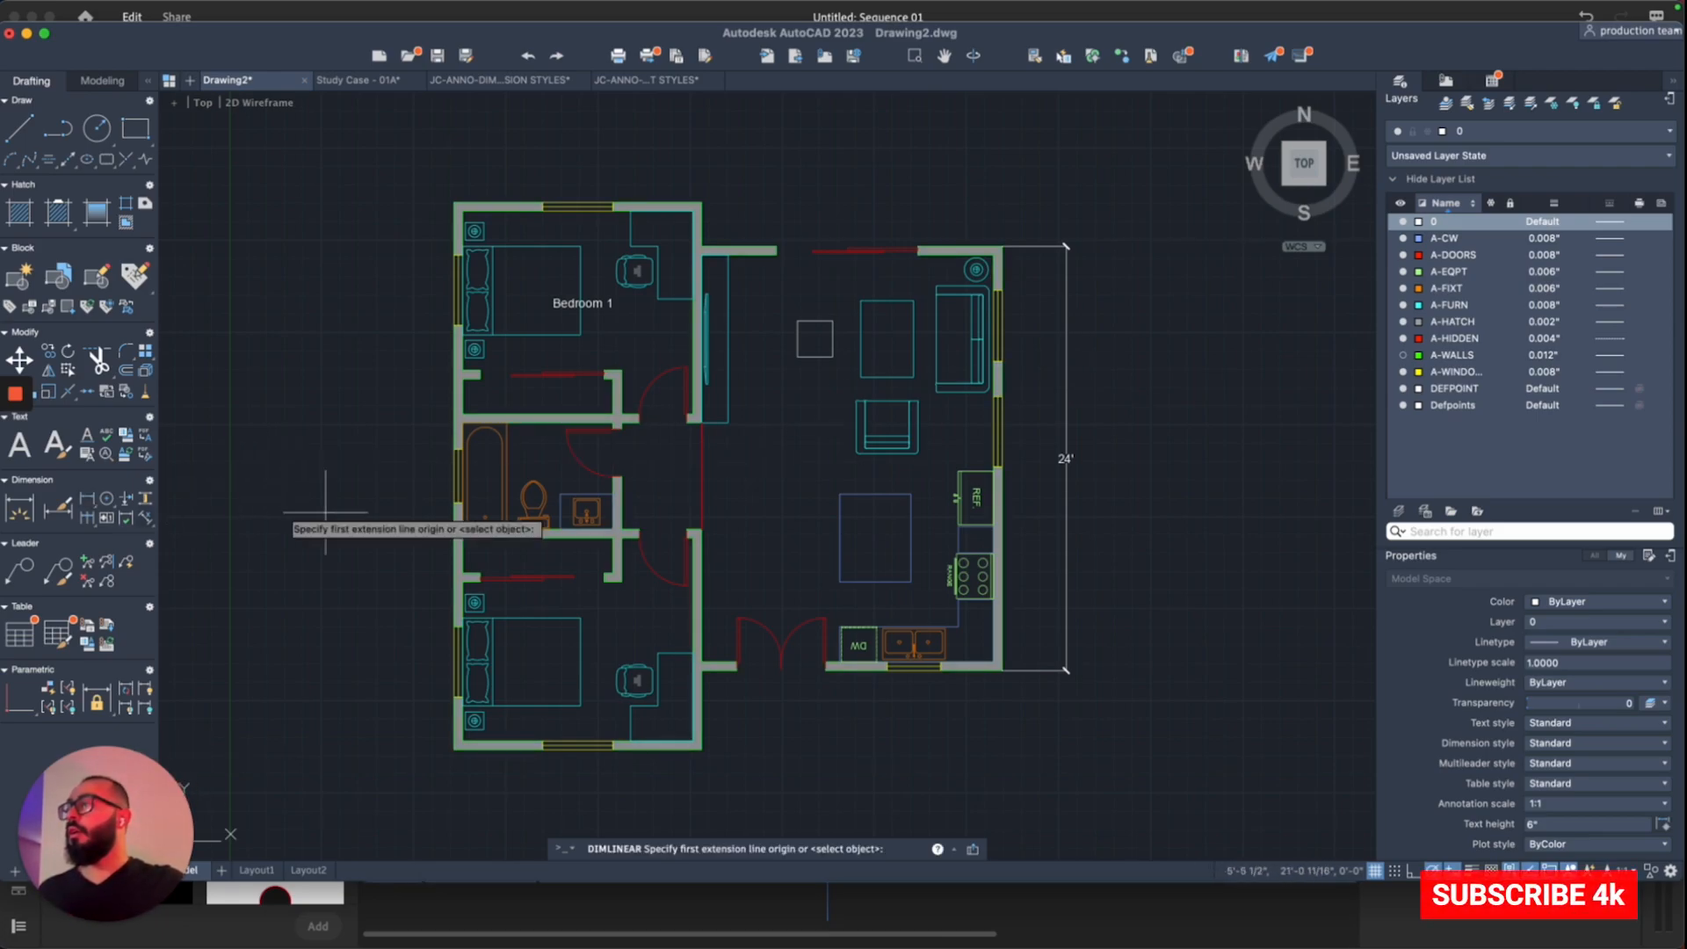
click(456, 749)
click(702, 748)
click(668, 799)
key(space)
click(1002, 669)
click(701, 749)
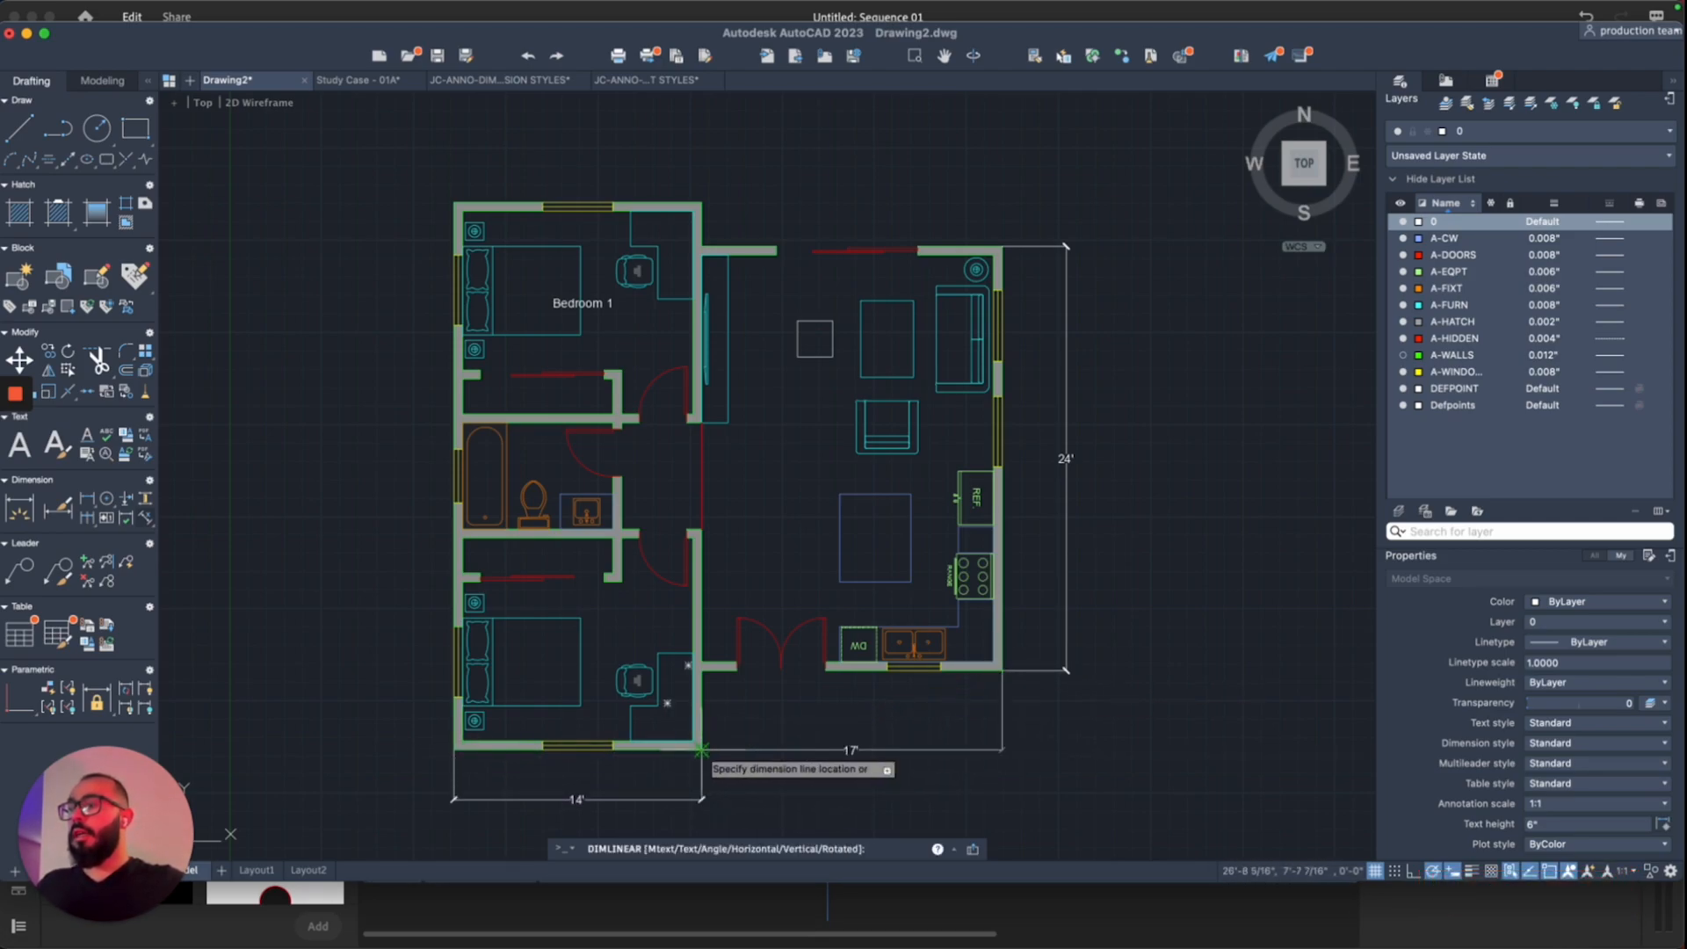
click(701, 799)
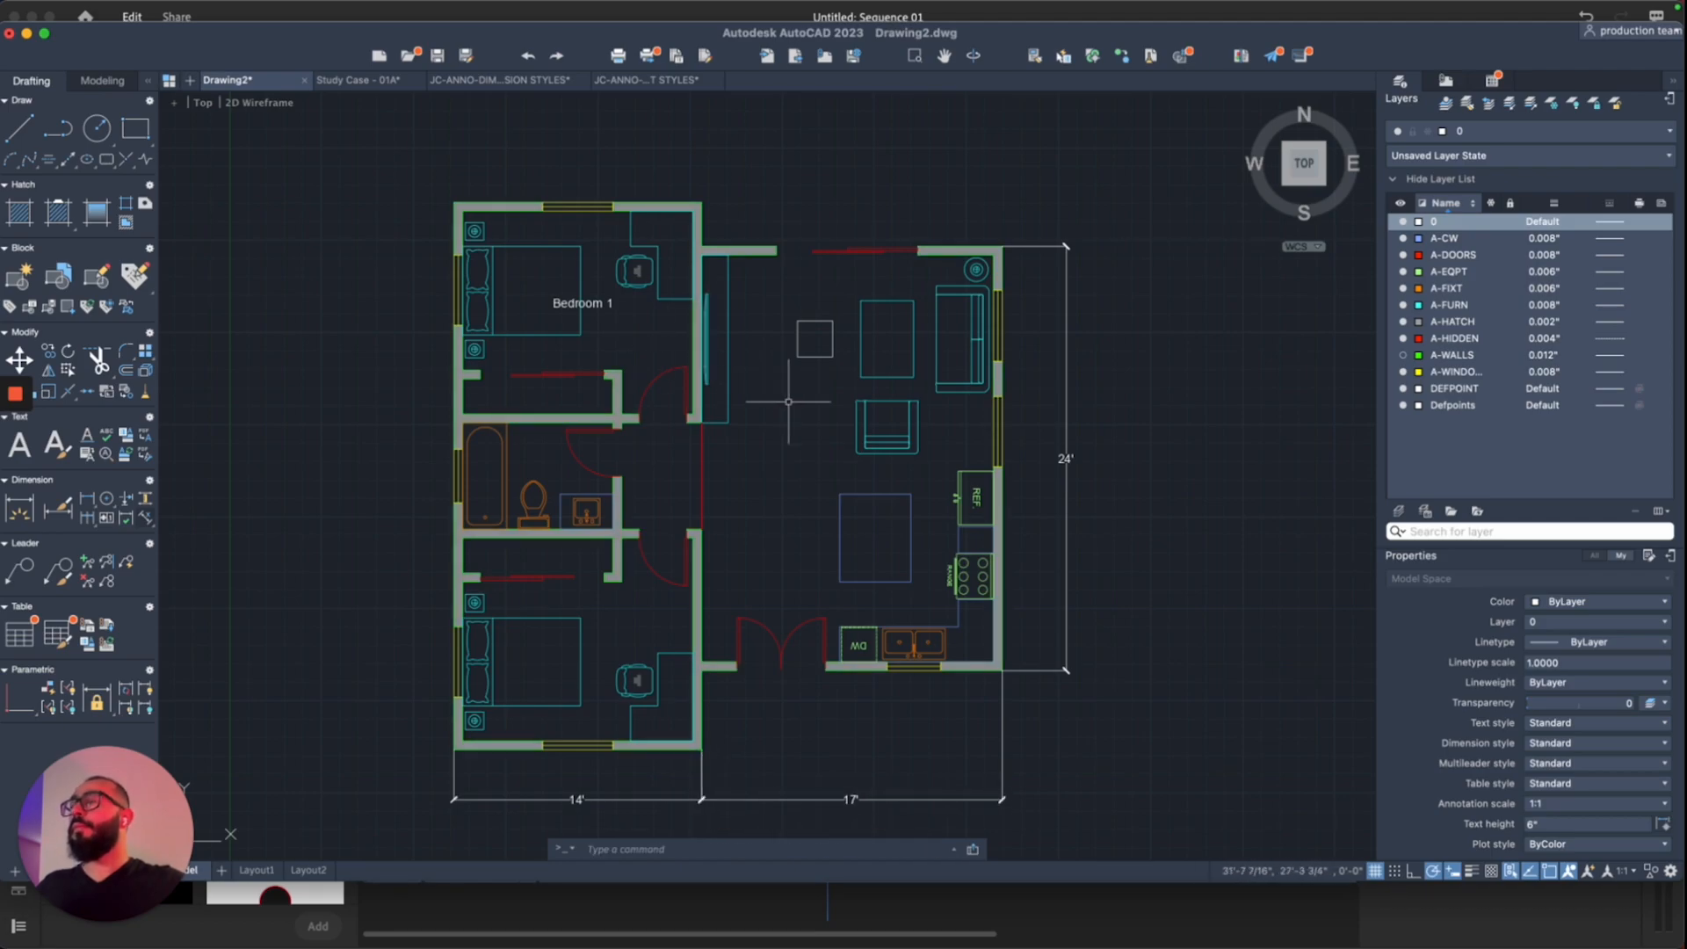
scroll(789, 402, down, 2)
Step: Repeat the linear dimension and pan the plan into view for the overall 31' dimension
key(space)
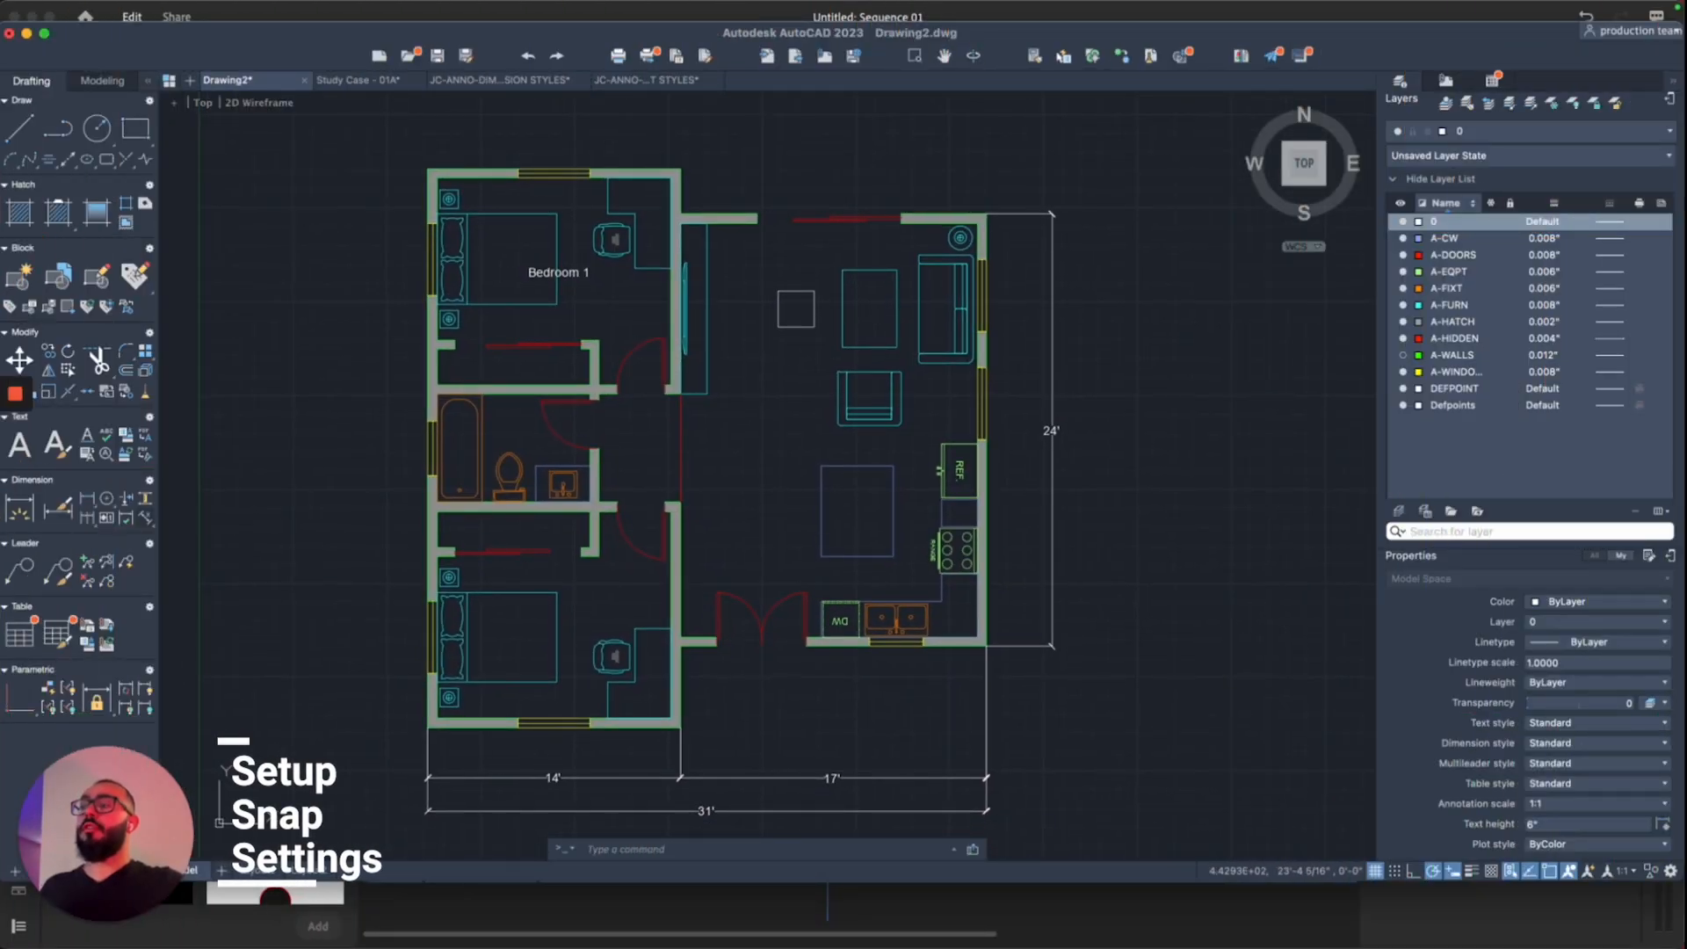
middle_drag(706, 521, 752, 500)
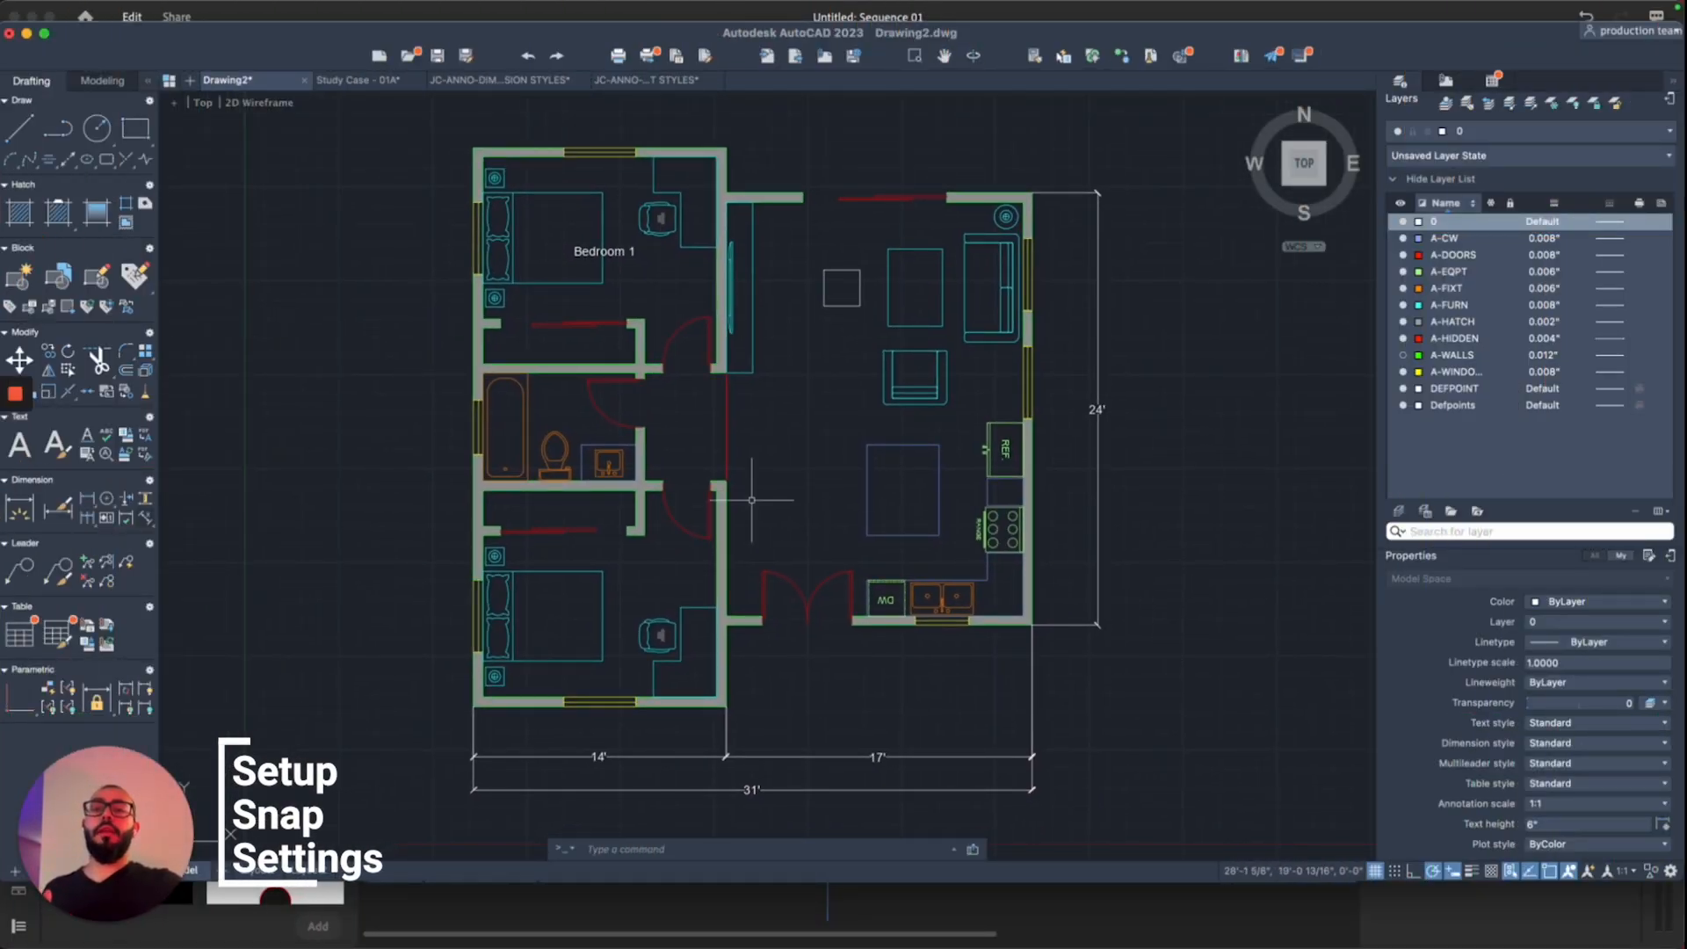
middle_drag(751, 500, 703, 537)
scroll(1068, 501, right, 2)
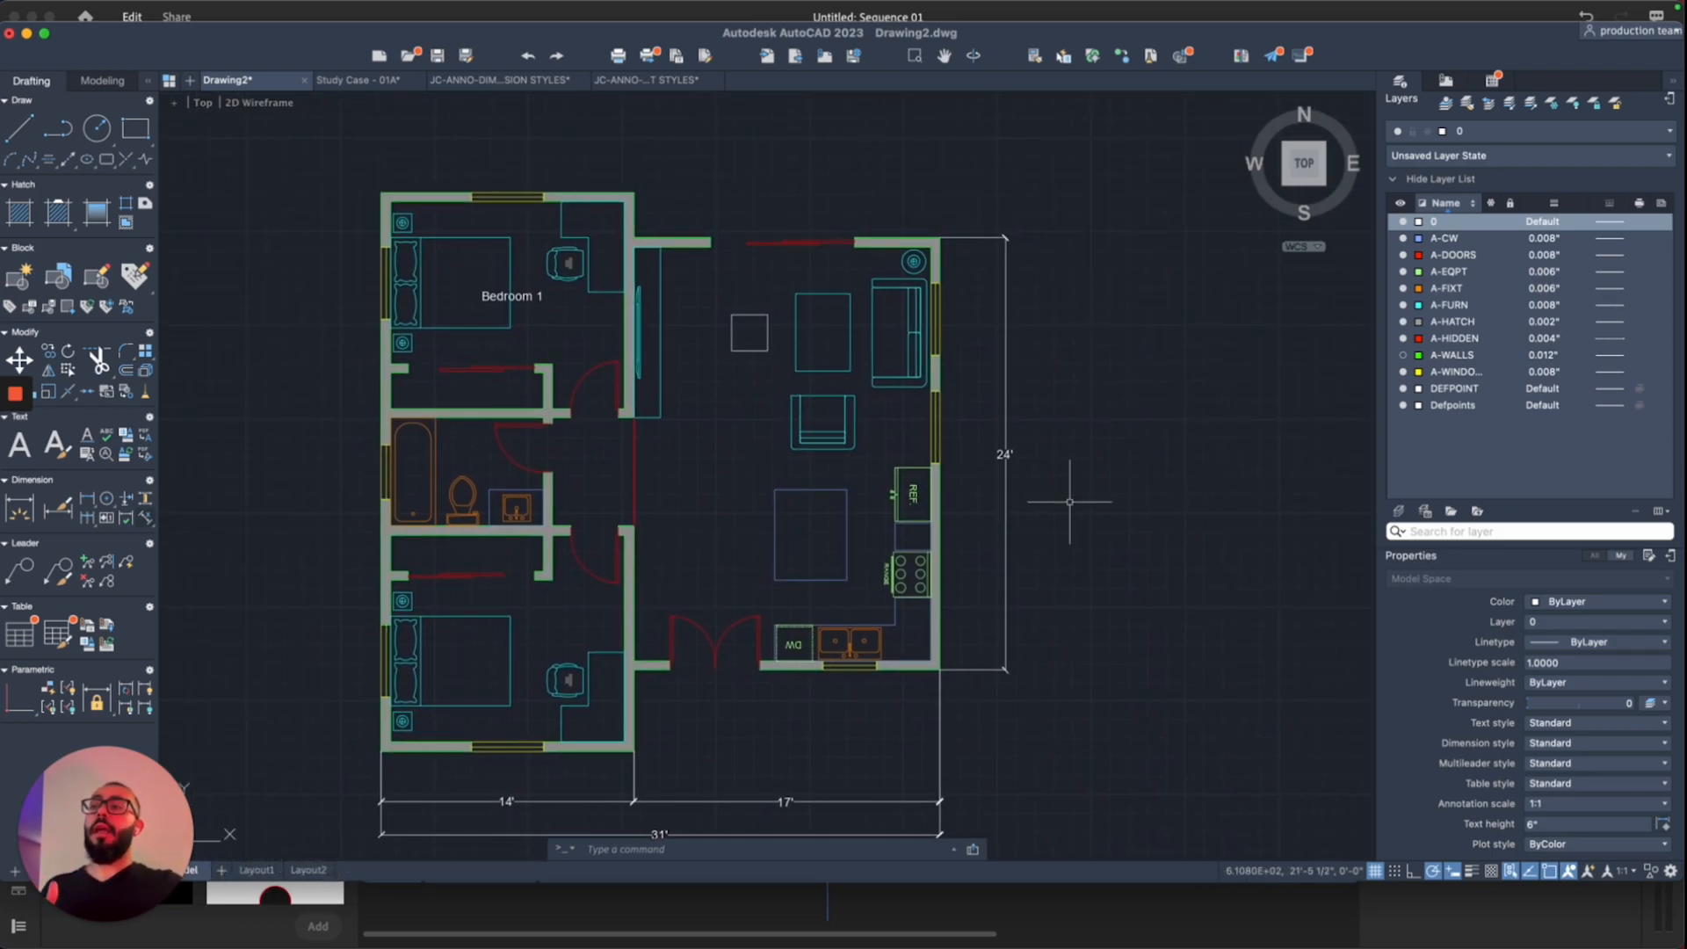
scroll(840, 431, up, 2)
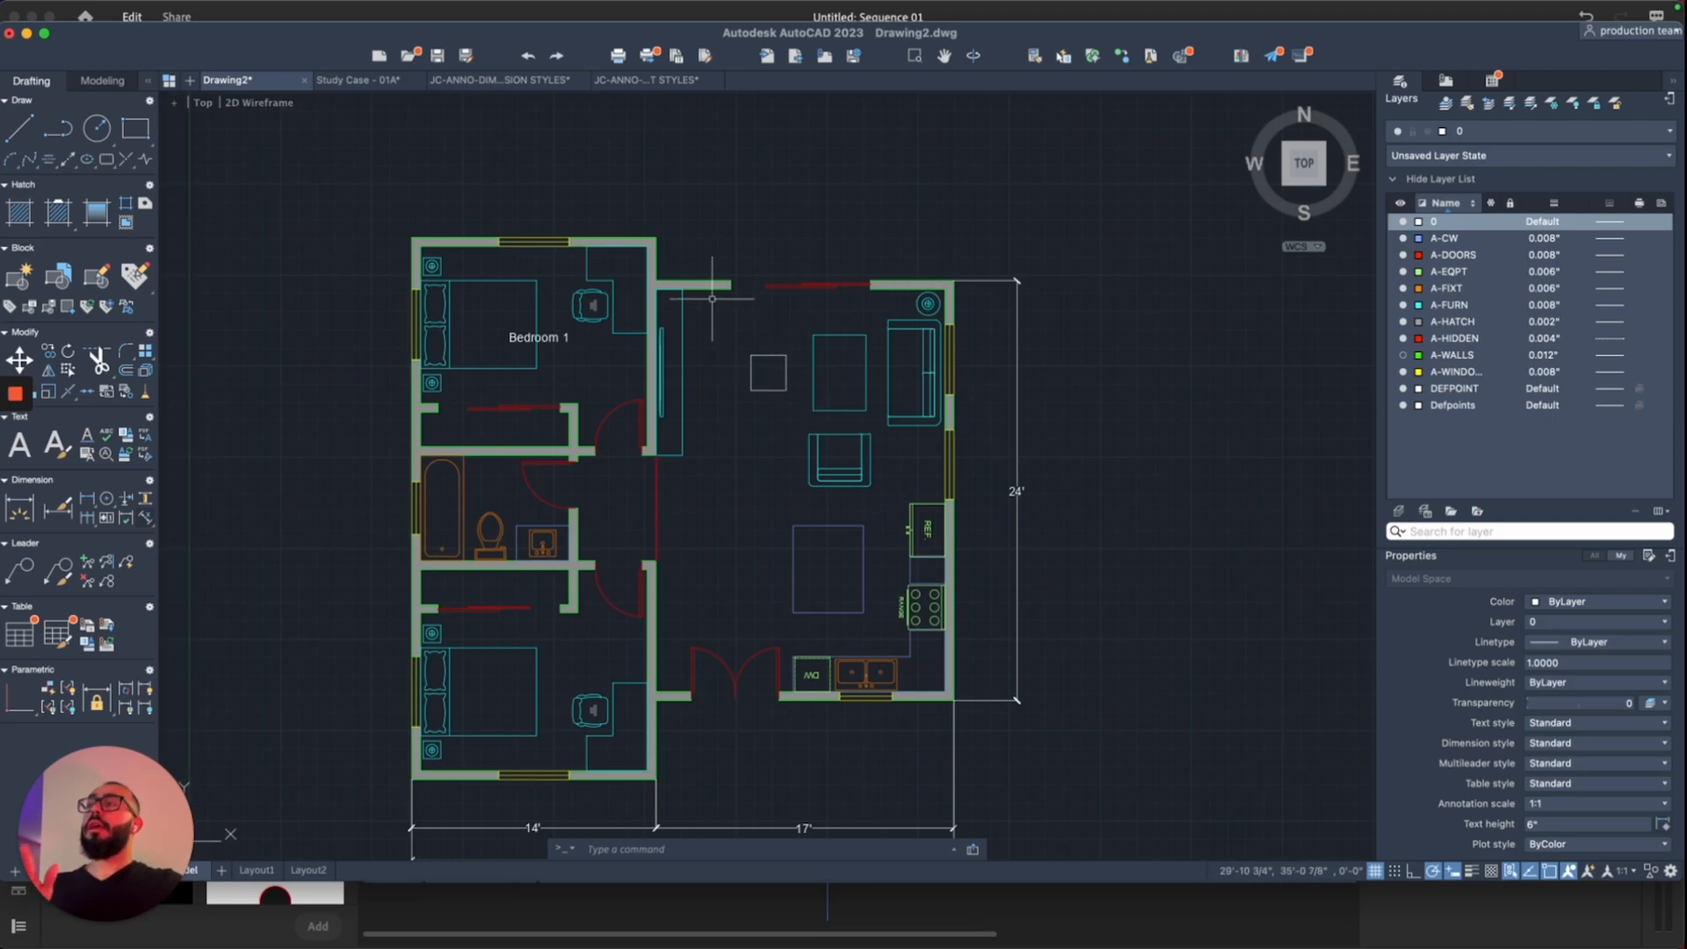
scroll(703, 239, up, 1)
scroll(703, 237, up, 1)
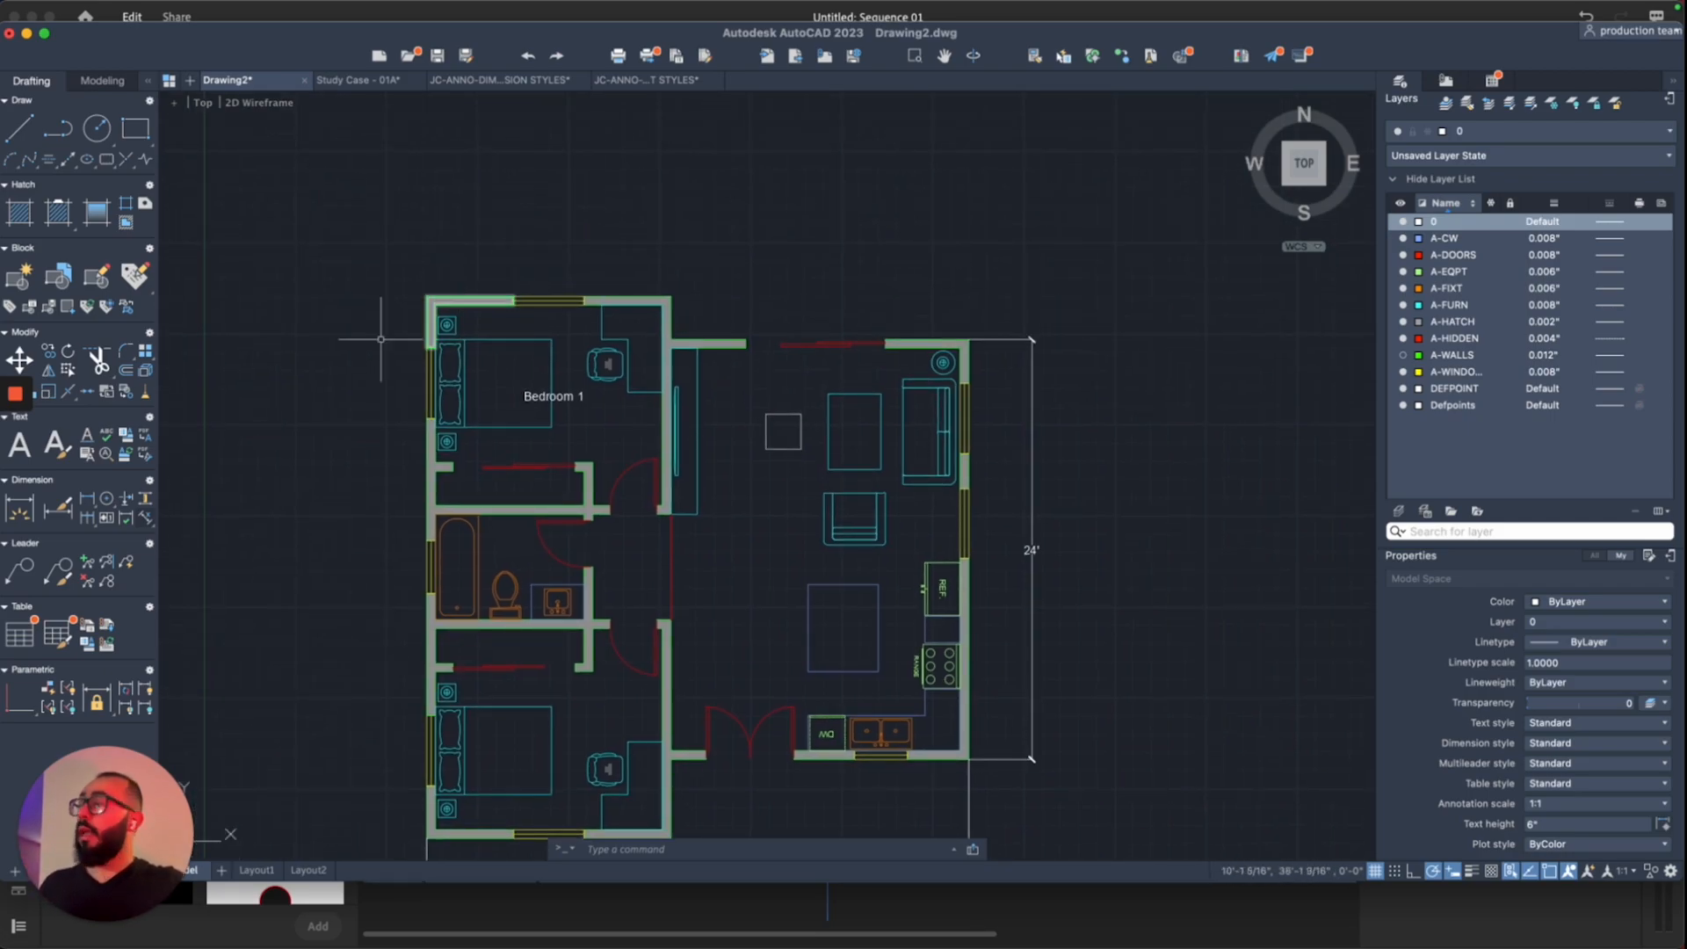
Step: Add a 14' linear dimension across the top of the bedroom wing, placed above the plan
click(86, 498)
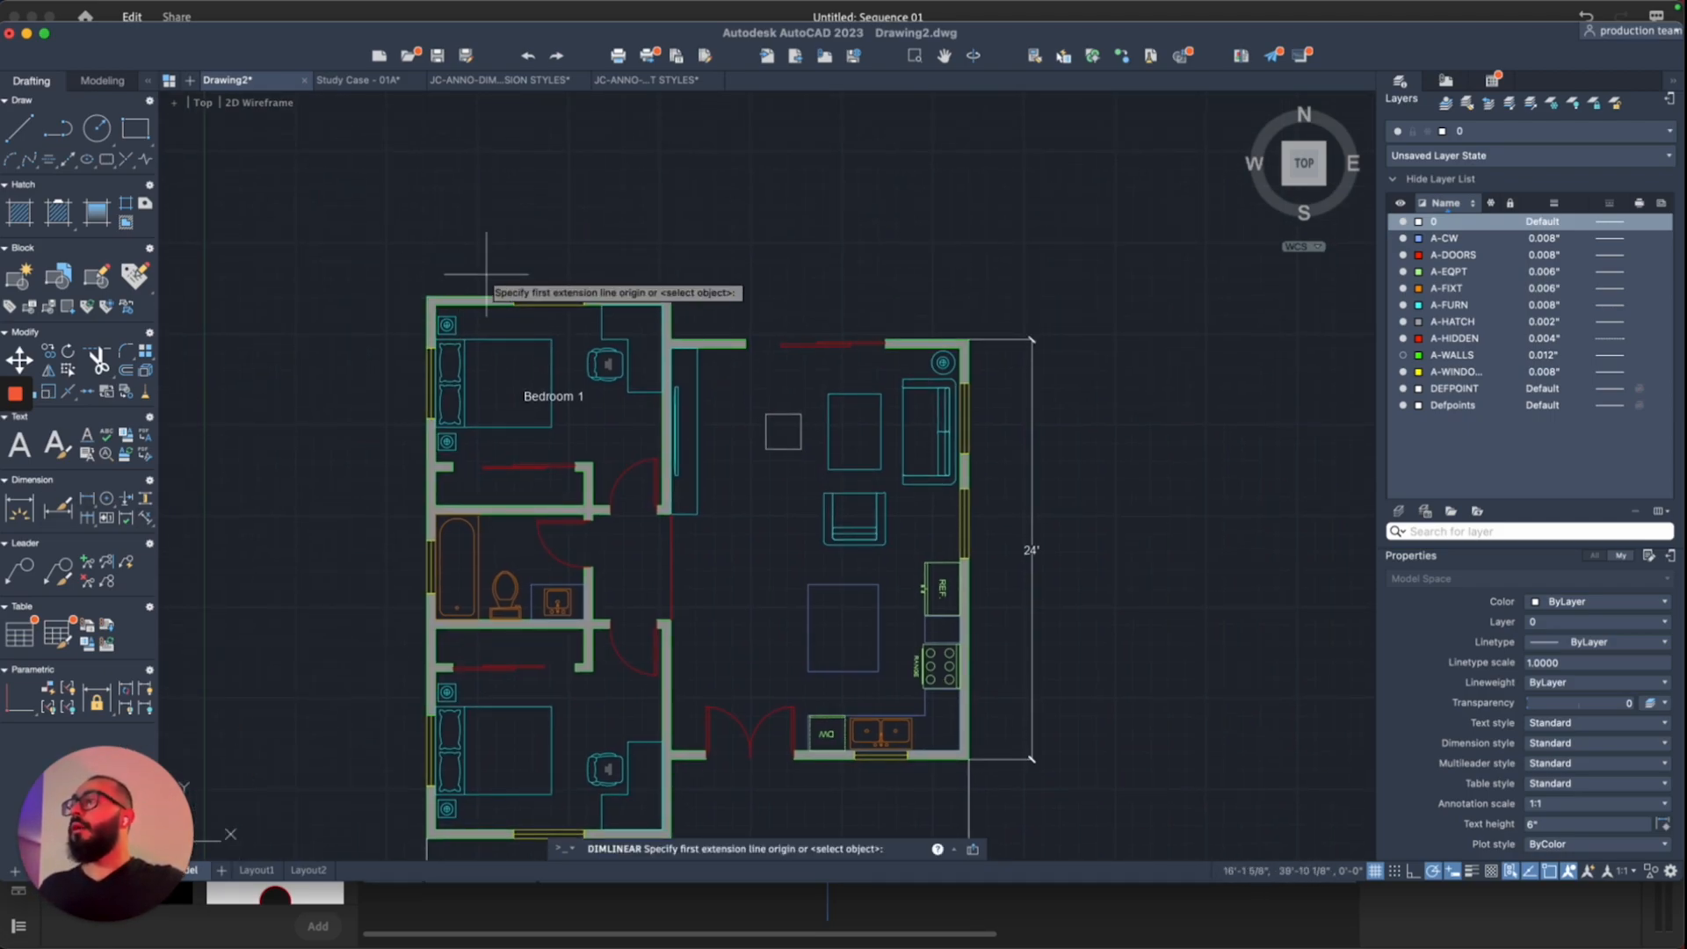
click(426, 296)
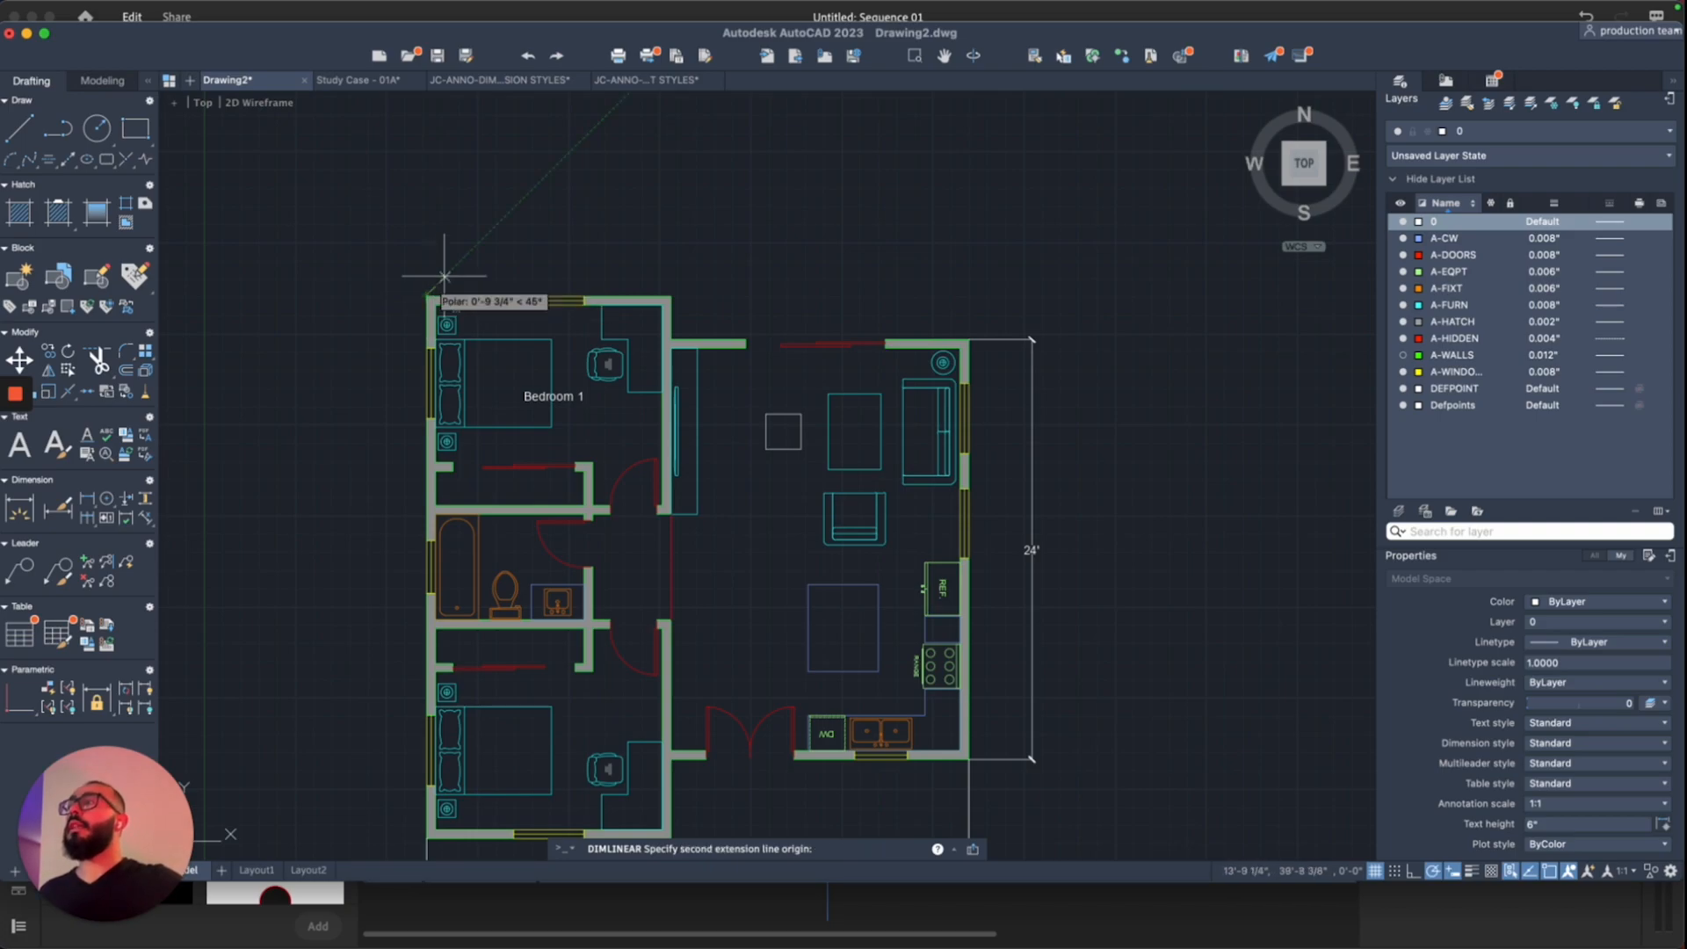
click(671, 297)
click(670, 239)
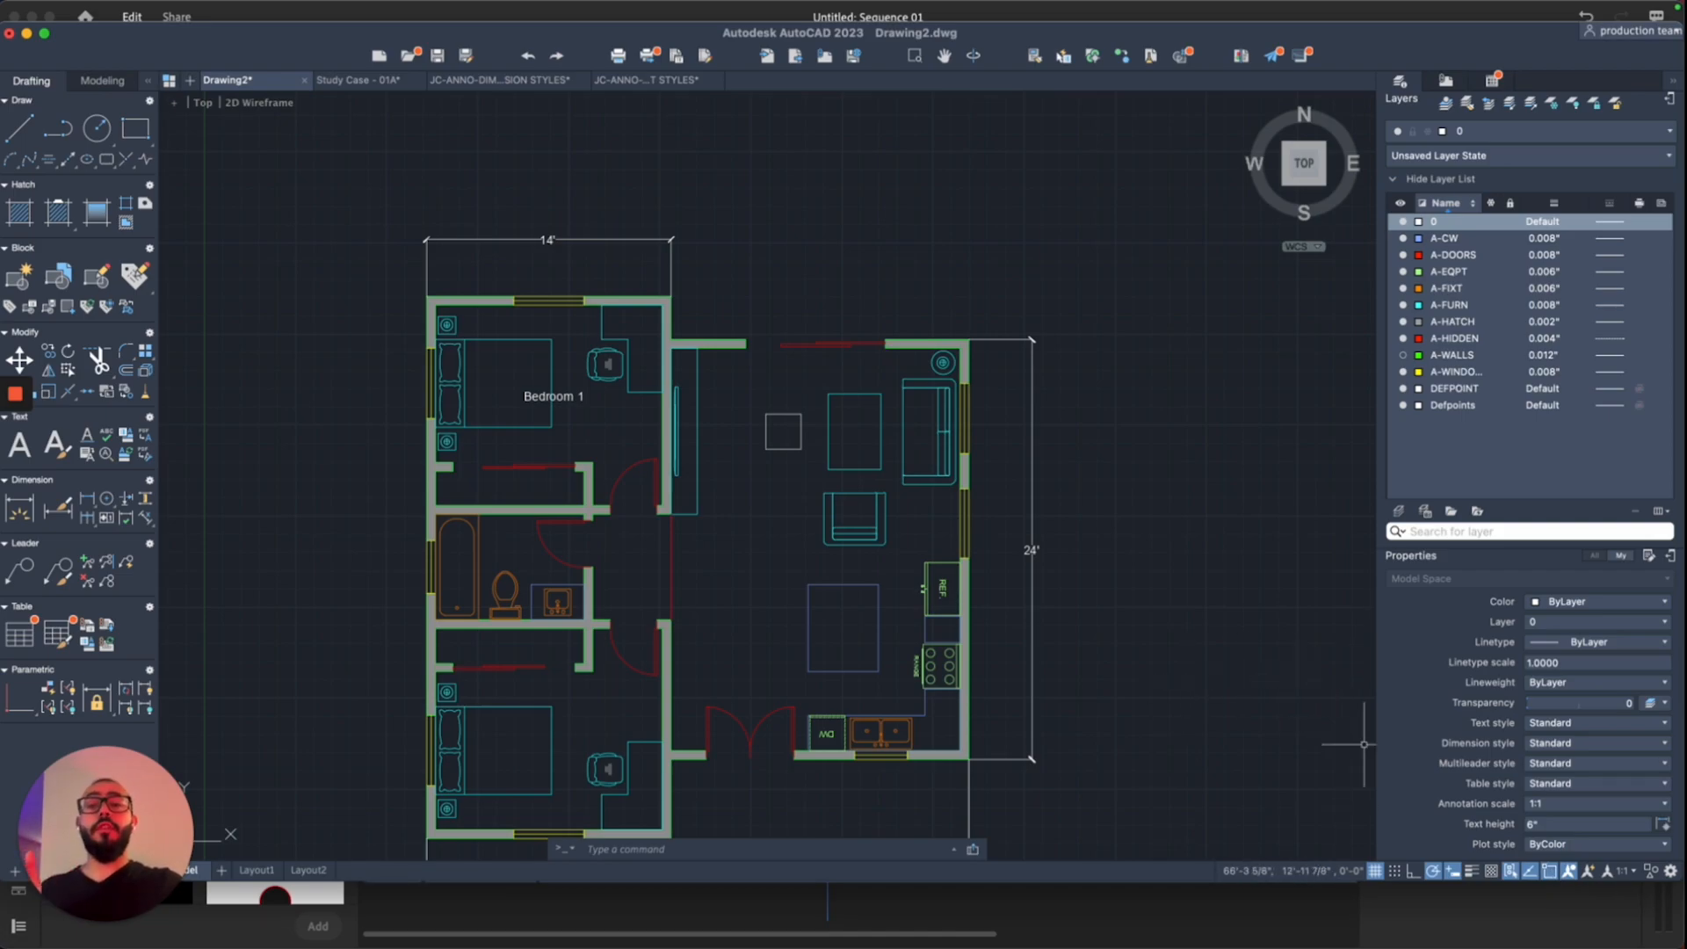
Step: Check the object snap settings, then draw a short diagonal line up-left from the island's left-edge midpoint
click(1552, 872)
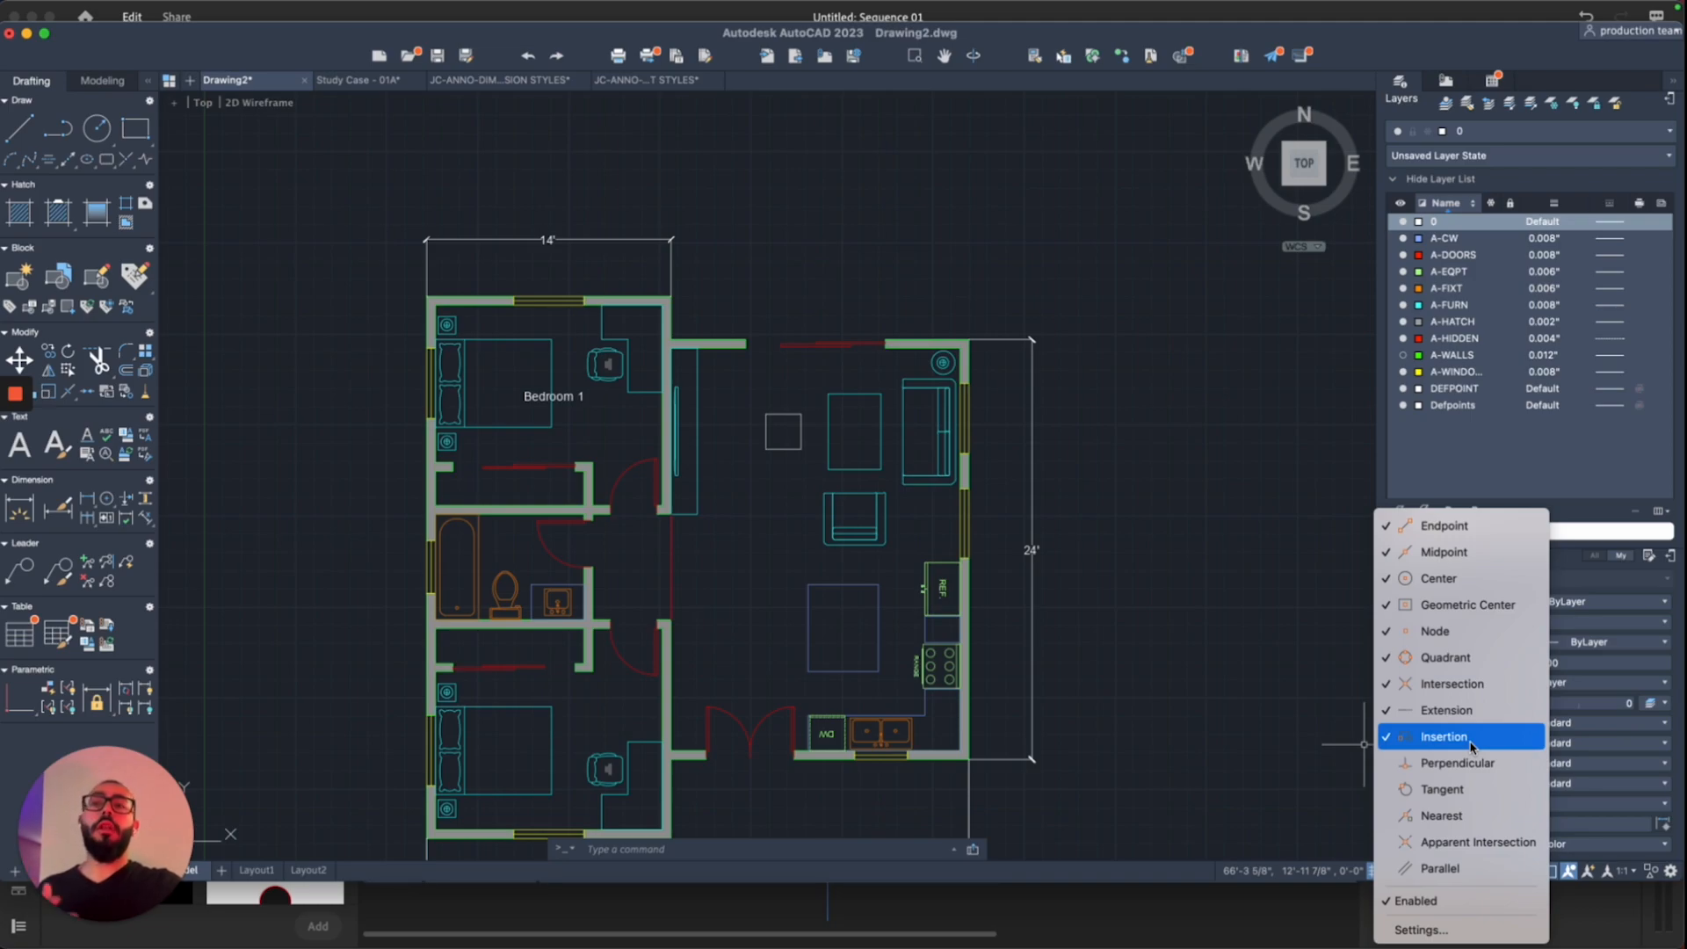
click(1364, 744)
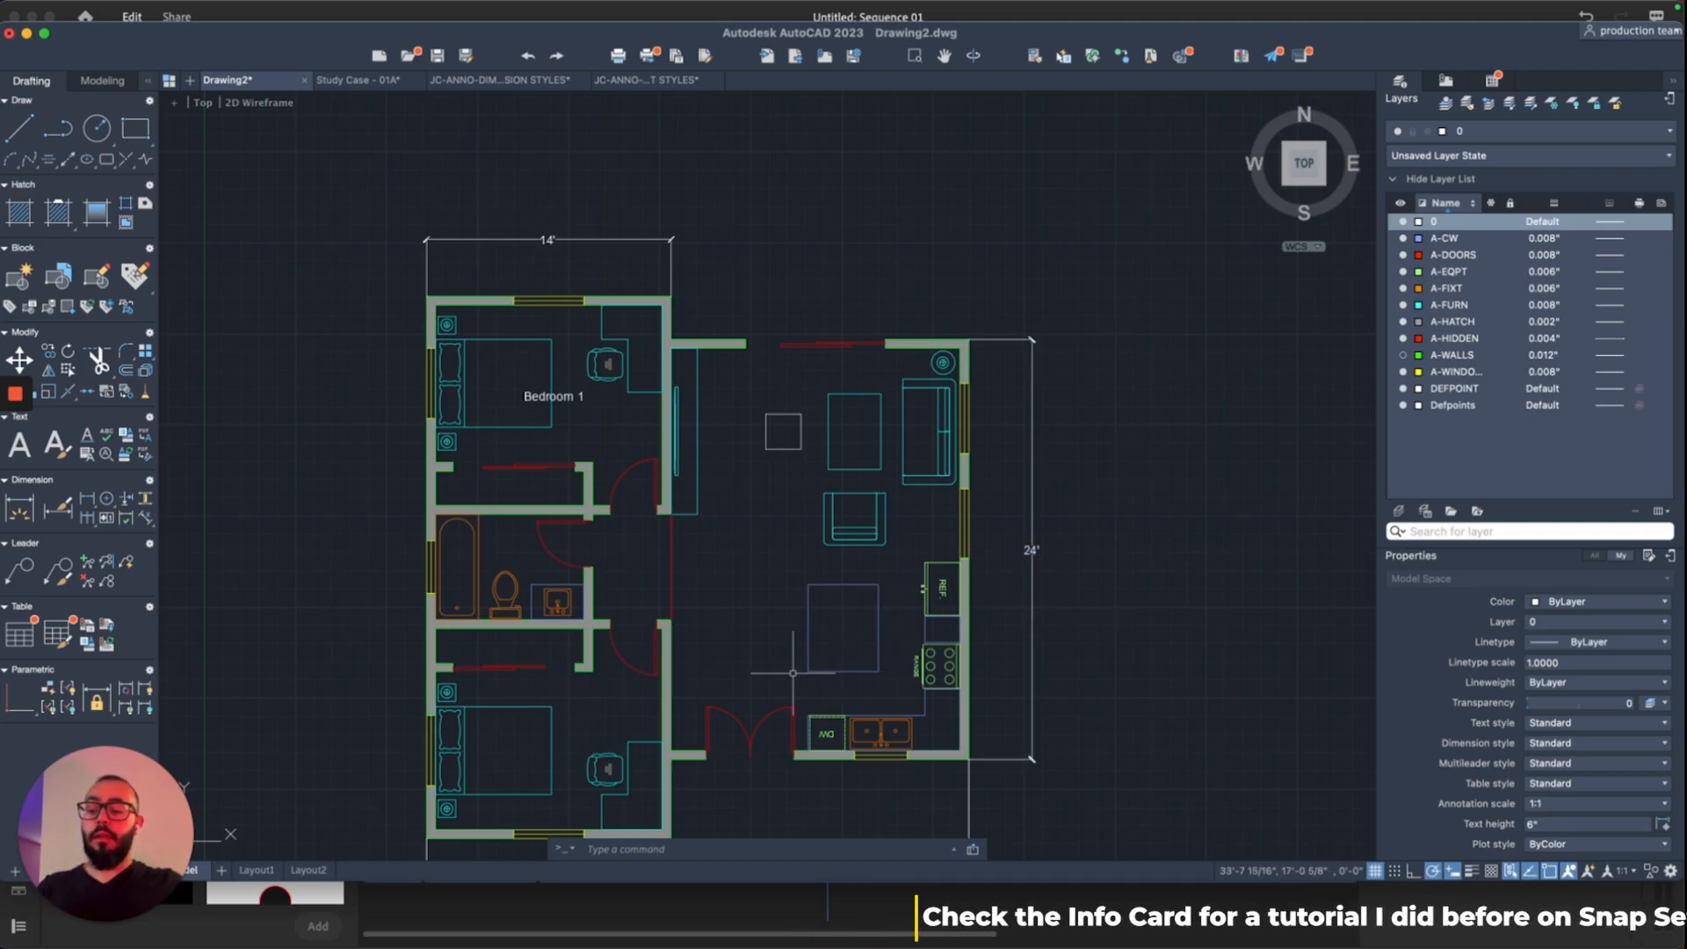
text(l)
key(Return)
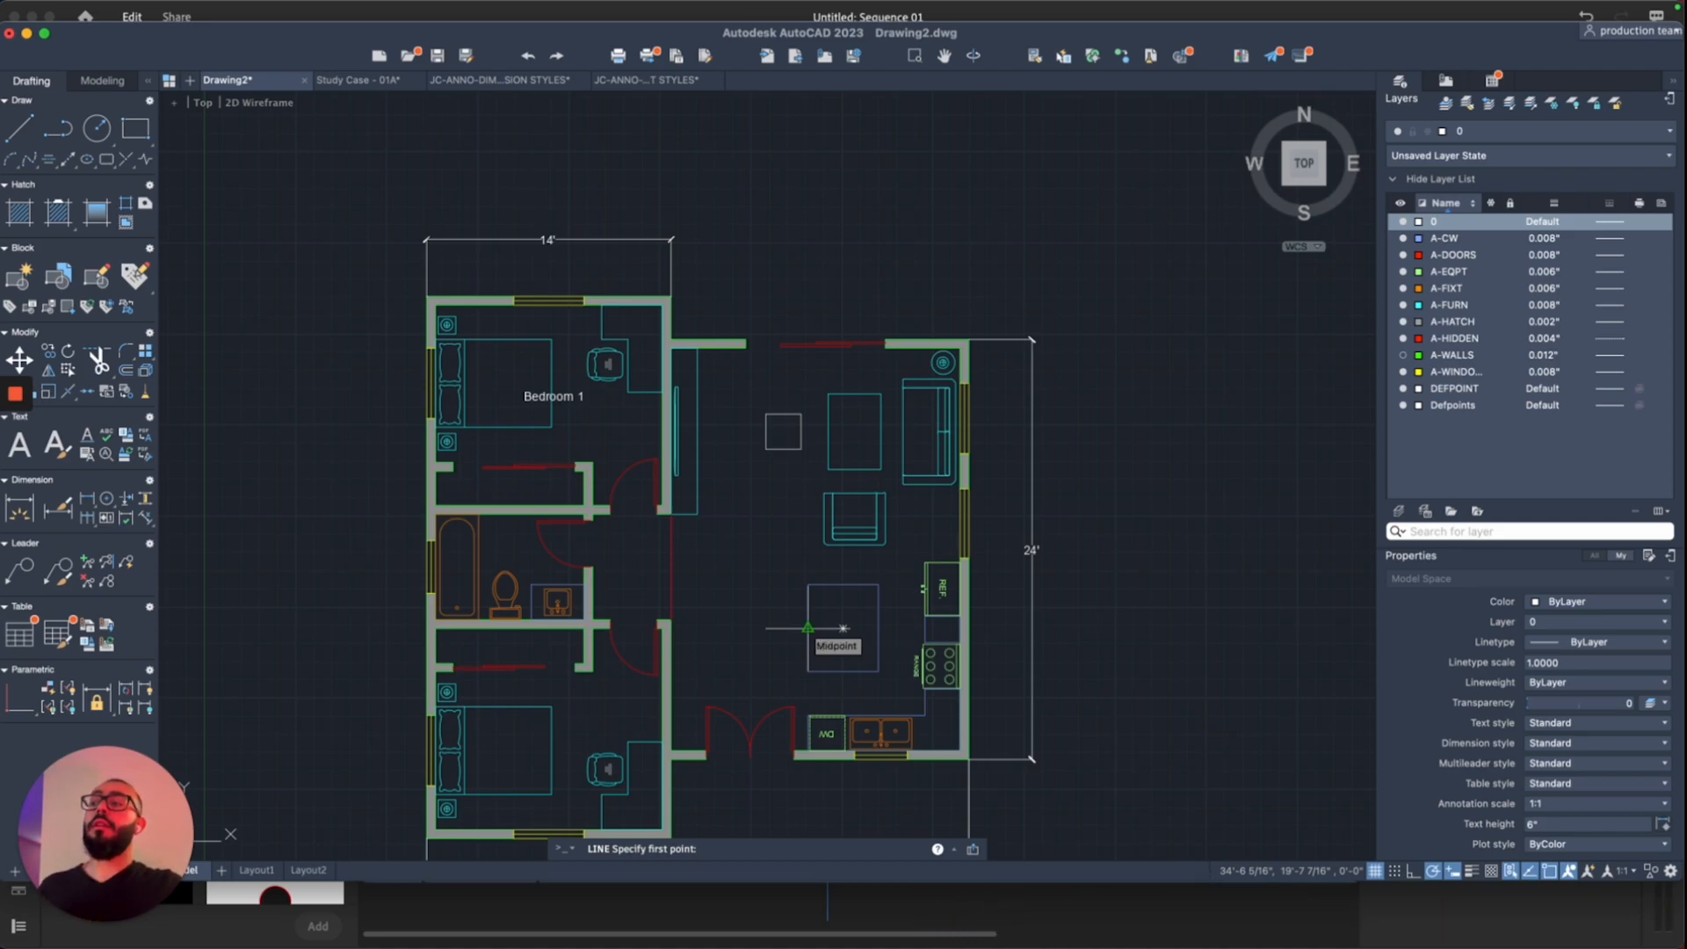
click(809, 628)
click(741, 561)
key(Escape)
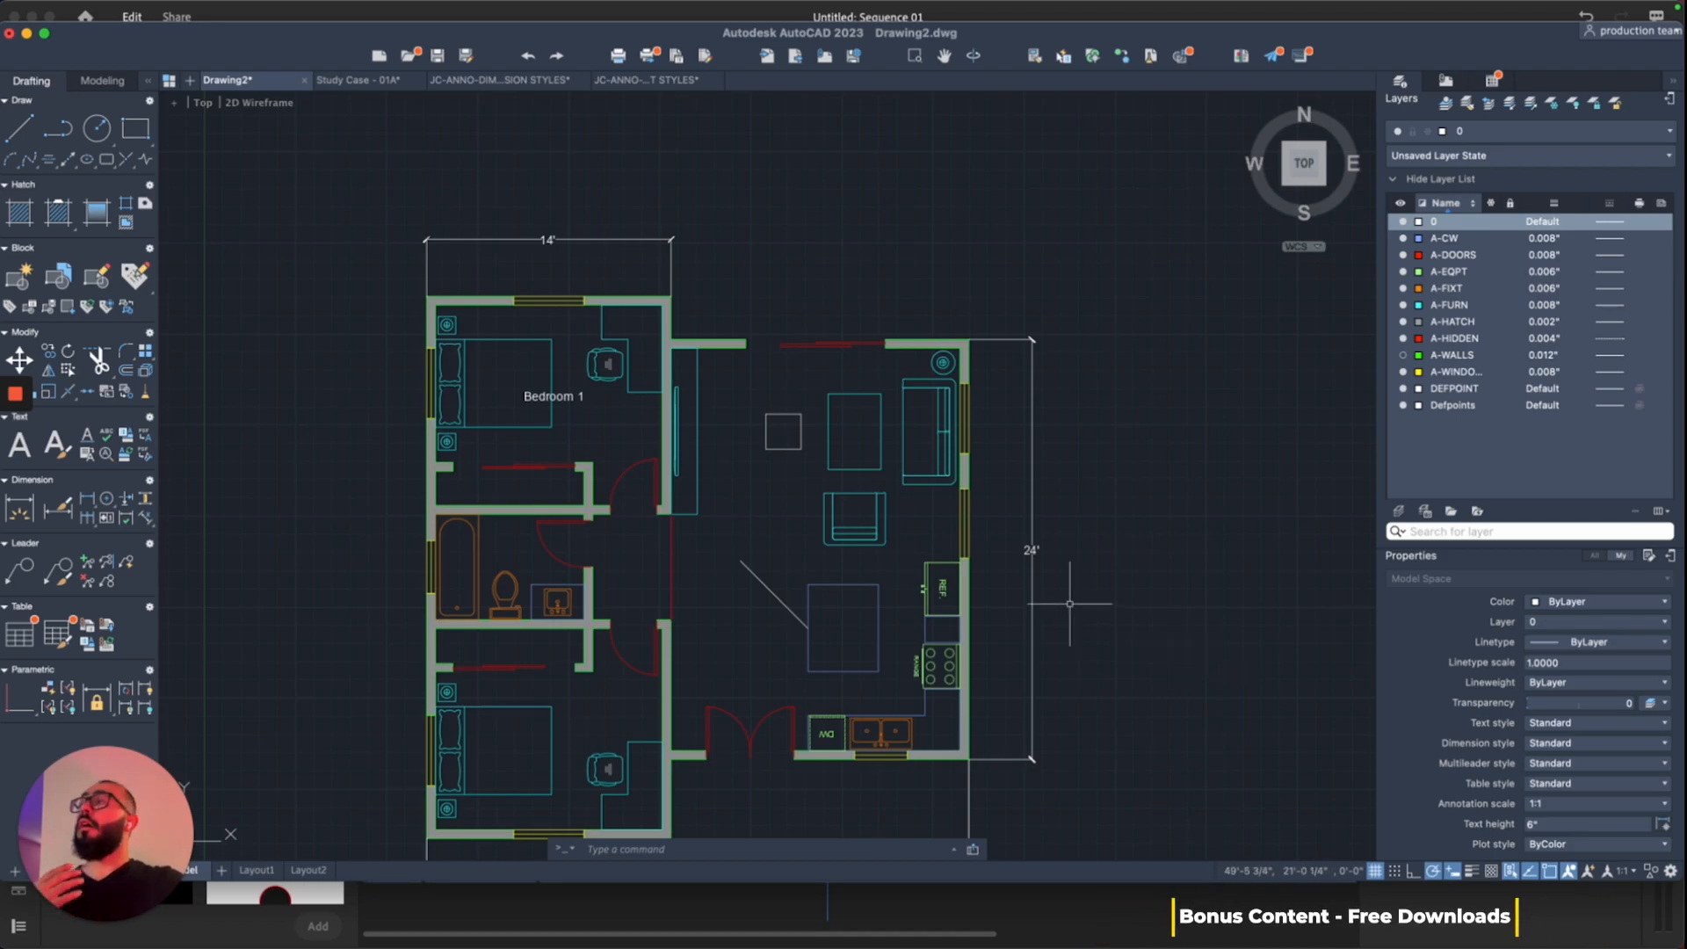
Step: Switch to the JC-ANNO-DIMENSION STYLES drawing
middle_drag(712, 330, 714, 325)
middle_drag(589, 272, 590, 311)
click(497, 80)
Step: Window-select every object on the JC-ANNO-DIMENSION STYLES sample sheet for copying
middle_drag(340, 387, 381, 377)
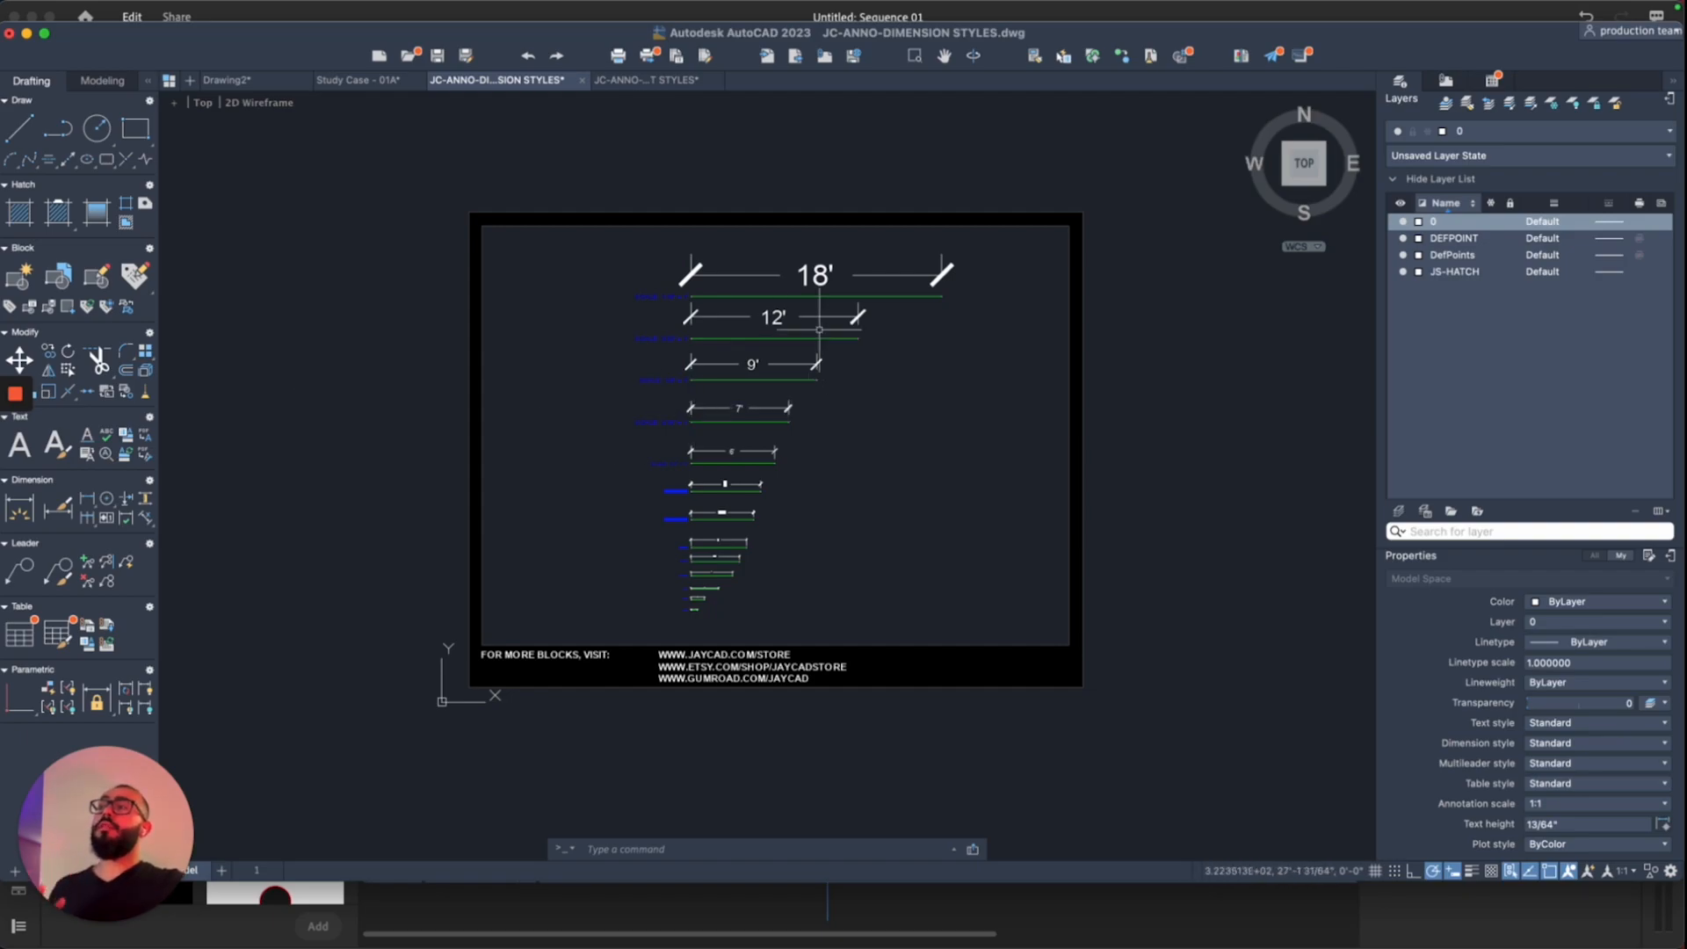
click(1166, 169)
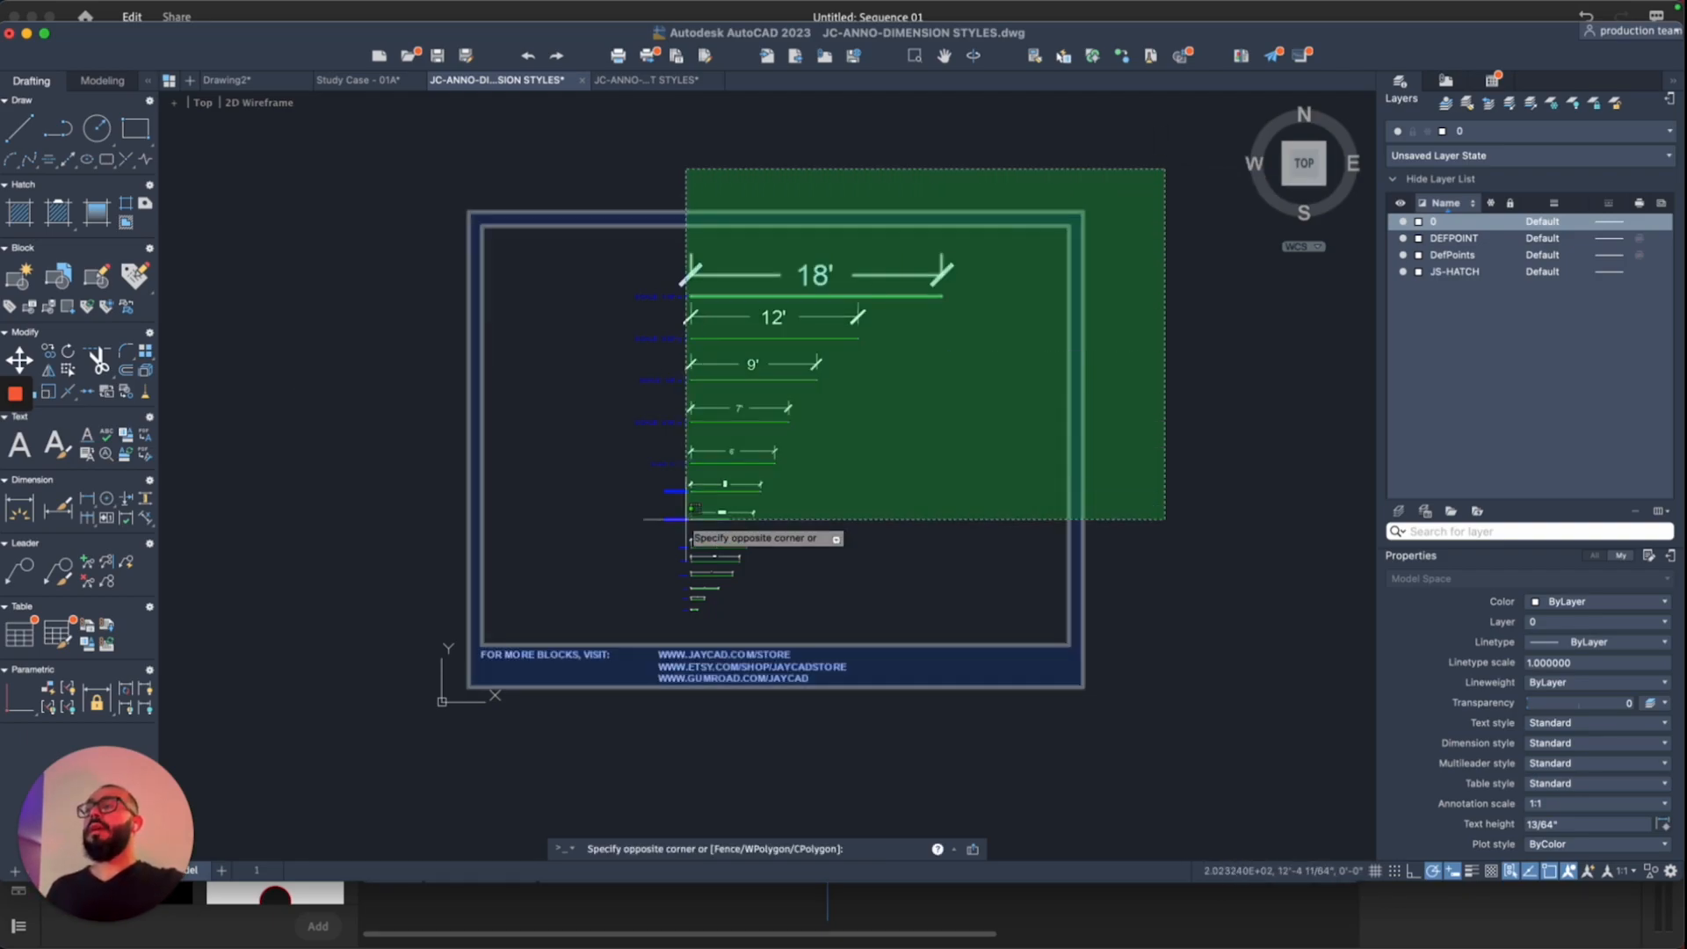
click(578, 689)
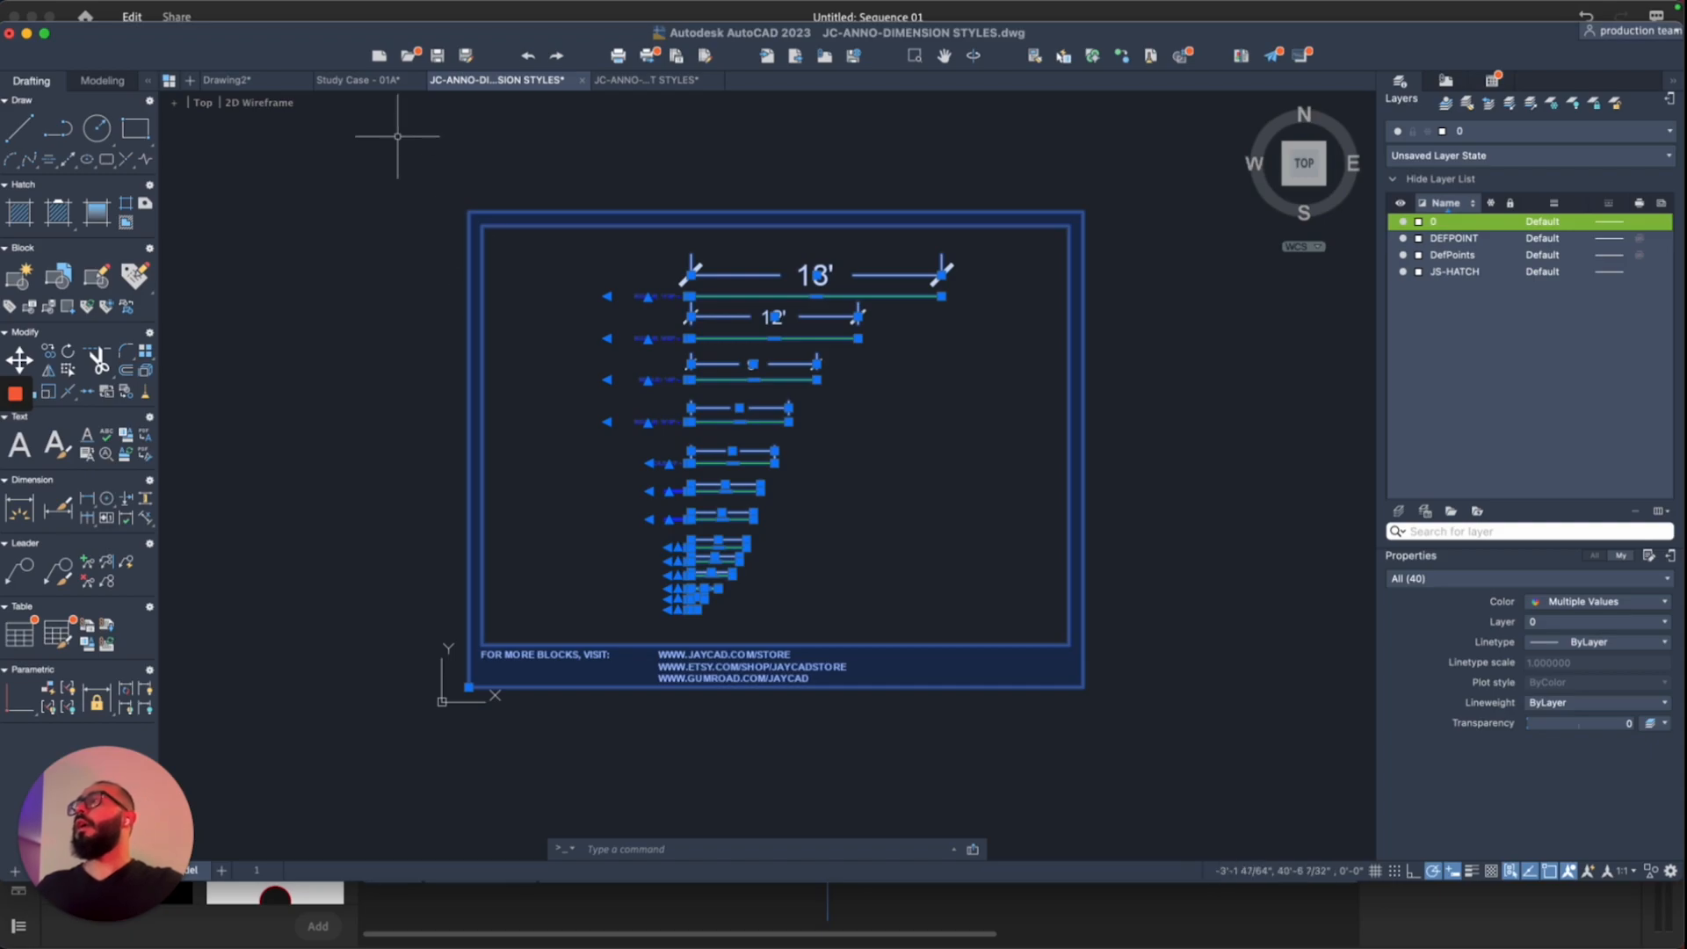
Step: Paste the dimension sample sheet into Drawing2 left of the floor plan and frame both
click(227, 80)
scroll(442, 319, down, 3)
key(super+v)
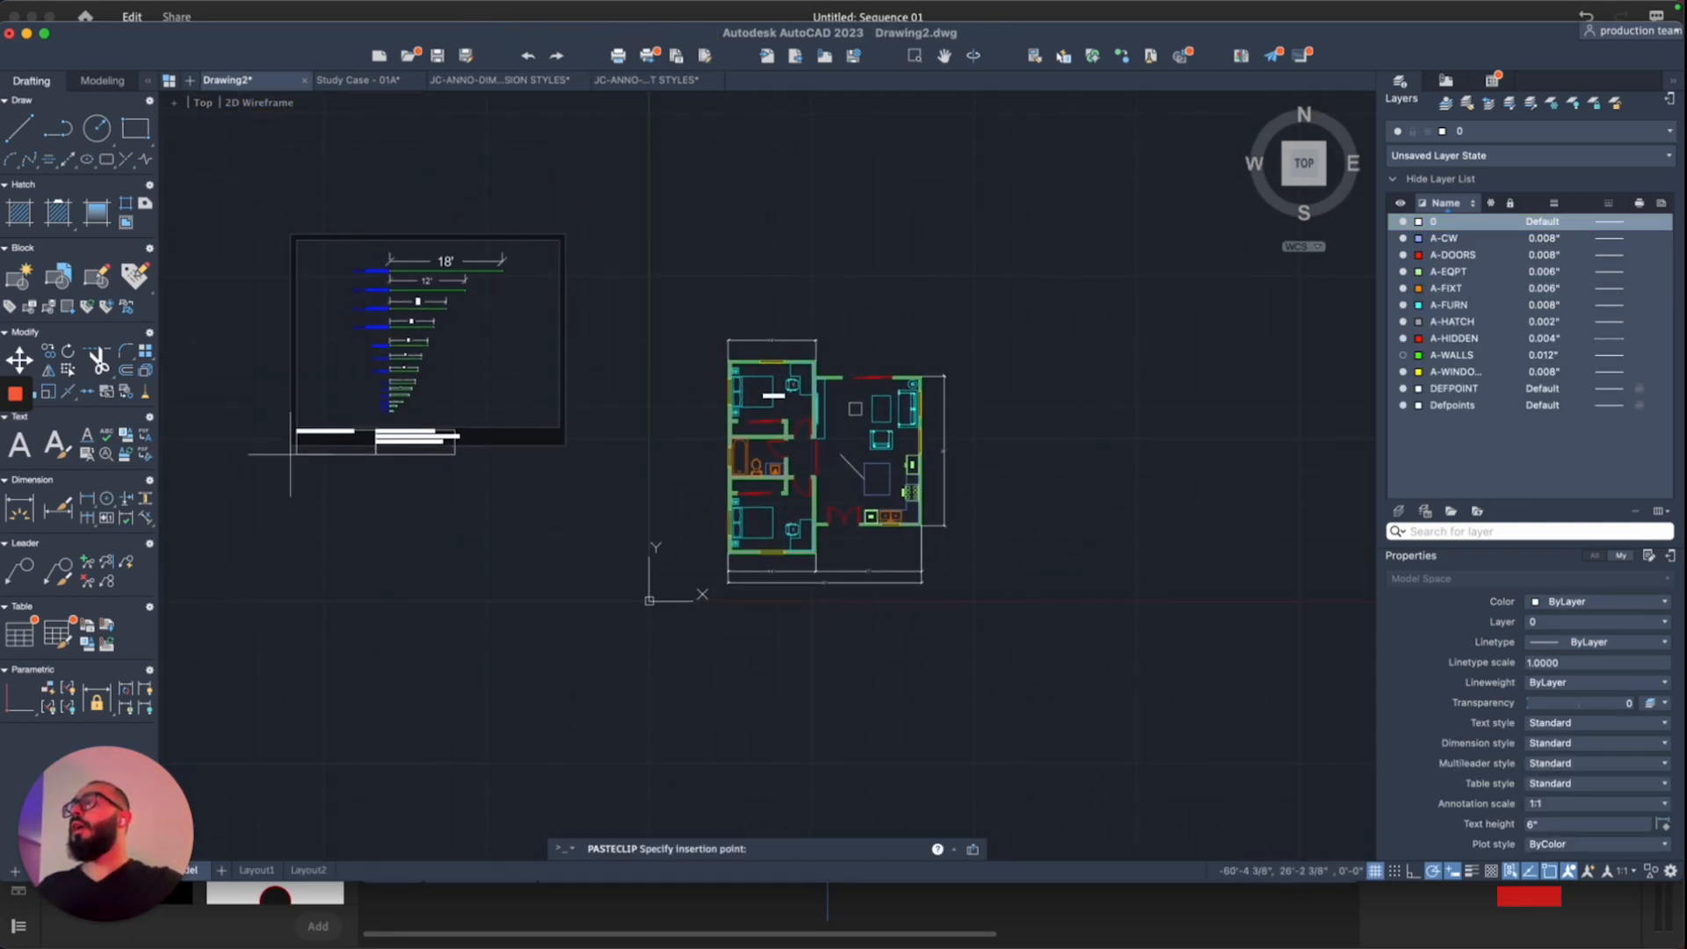
click(341, 485)
scroll(603, 425, up, 1)
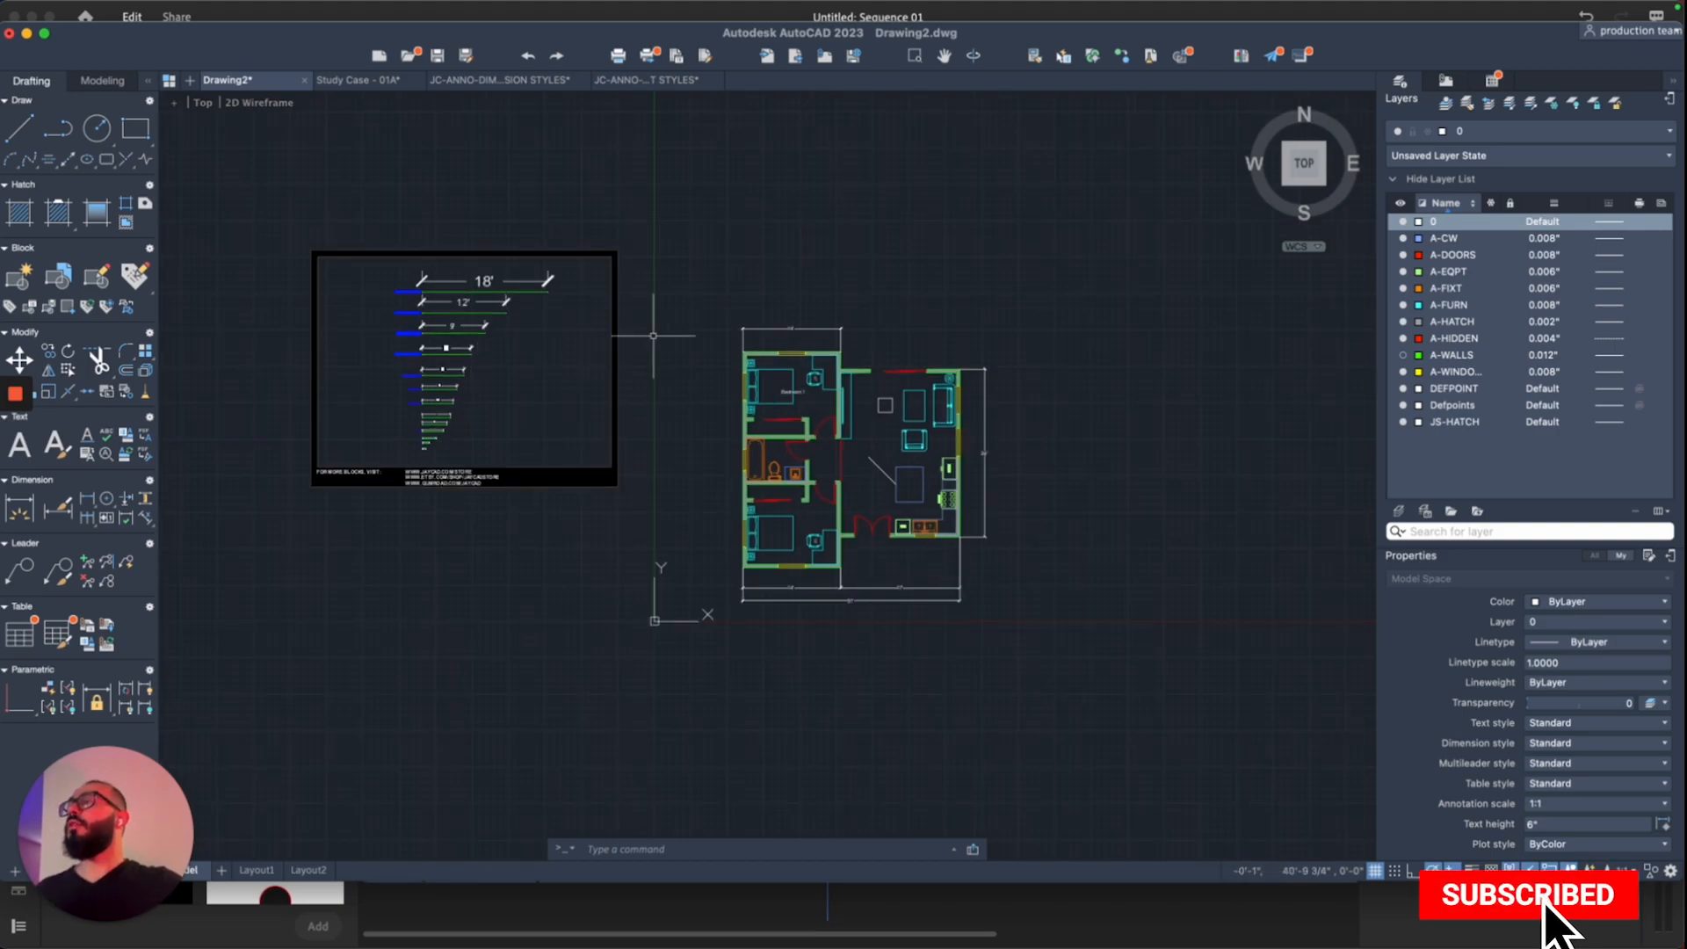
middle_drag(589, 220, 601, 267)
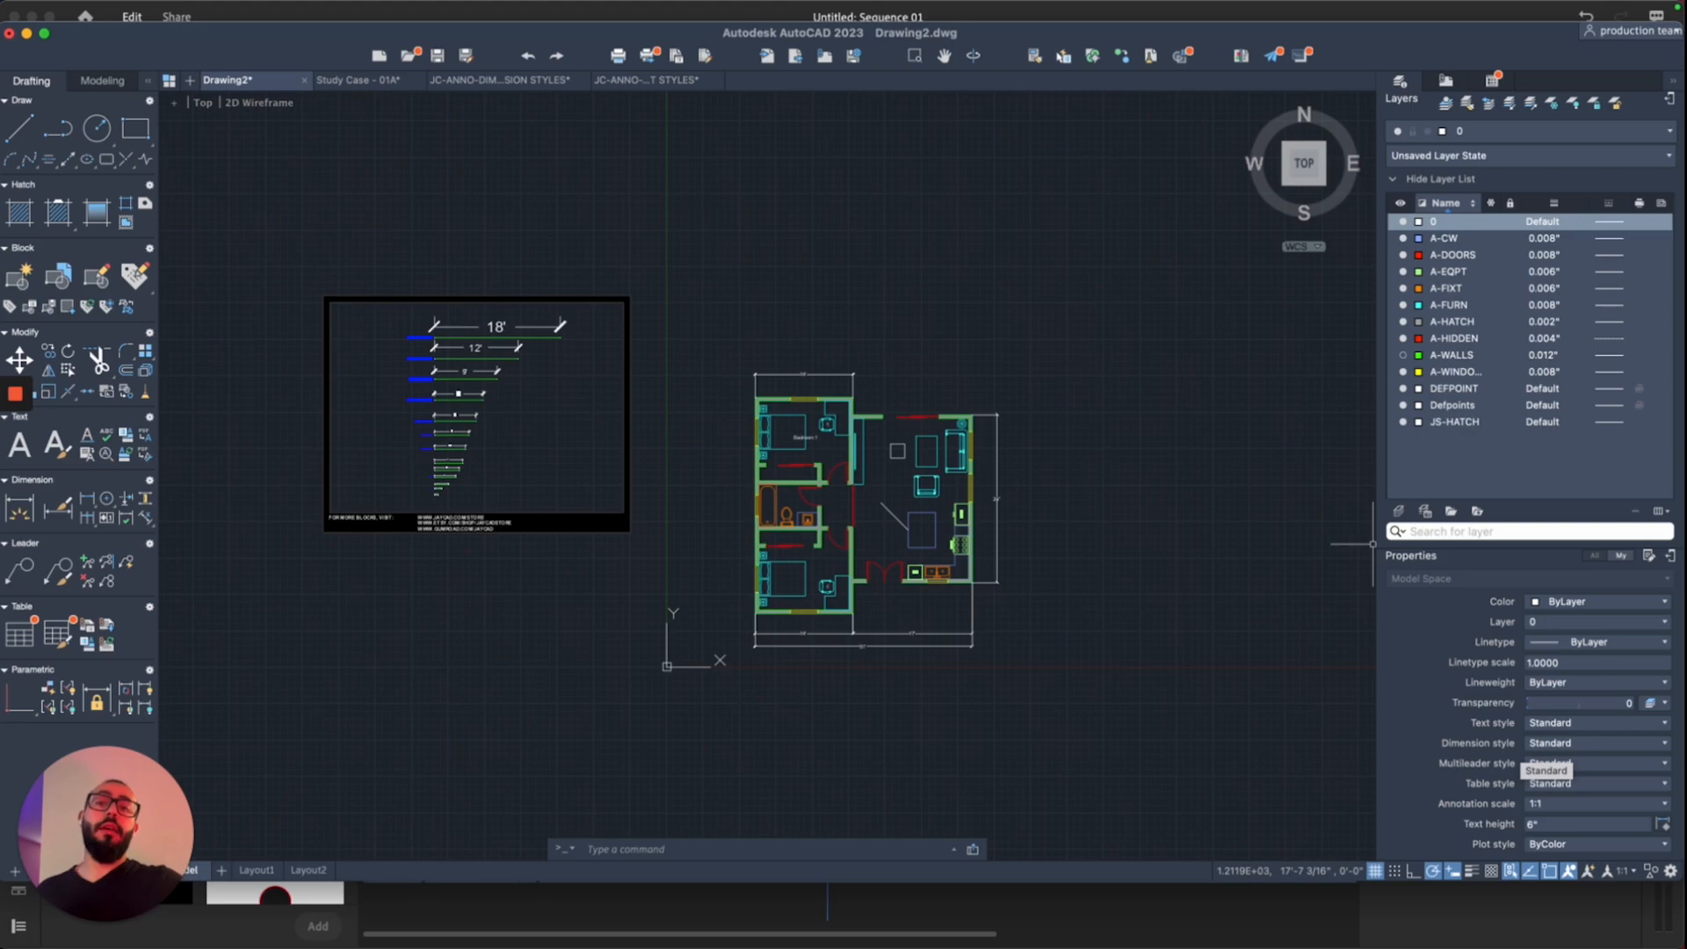
Step: Make JC-024 the current dimension style
click(1600, 744)
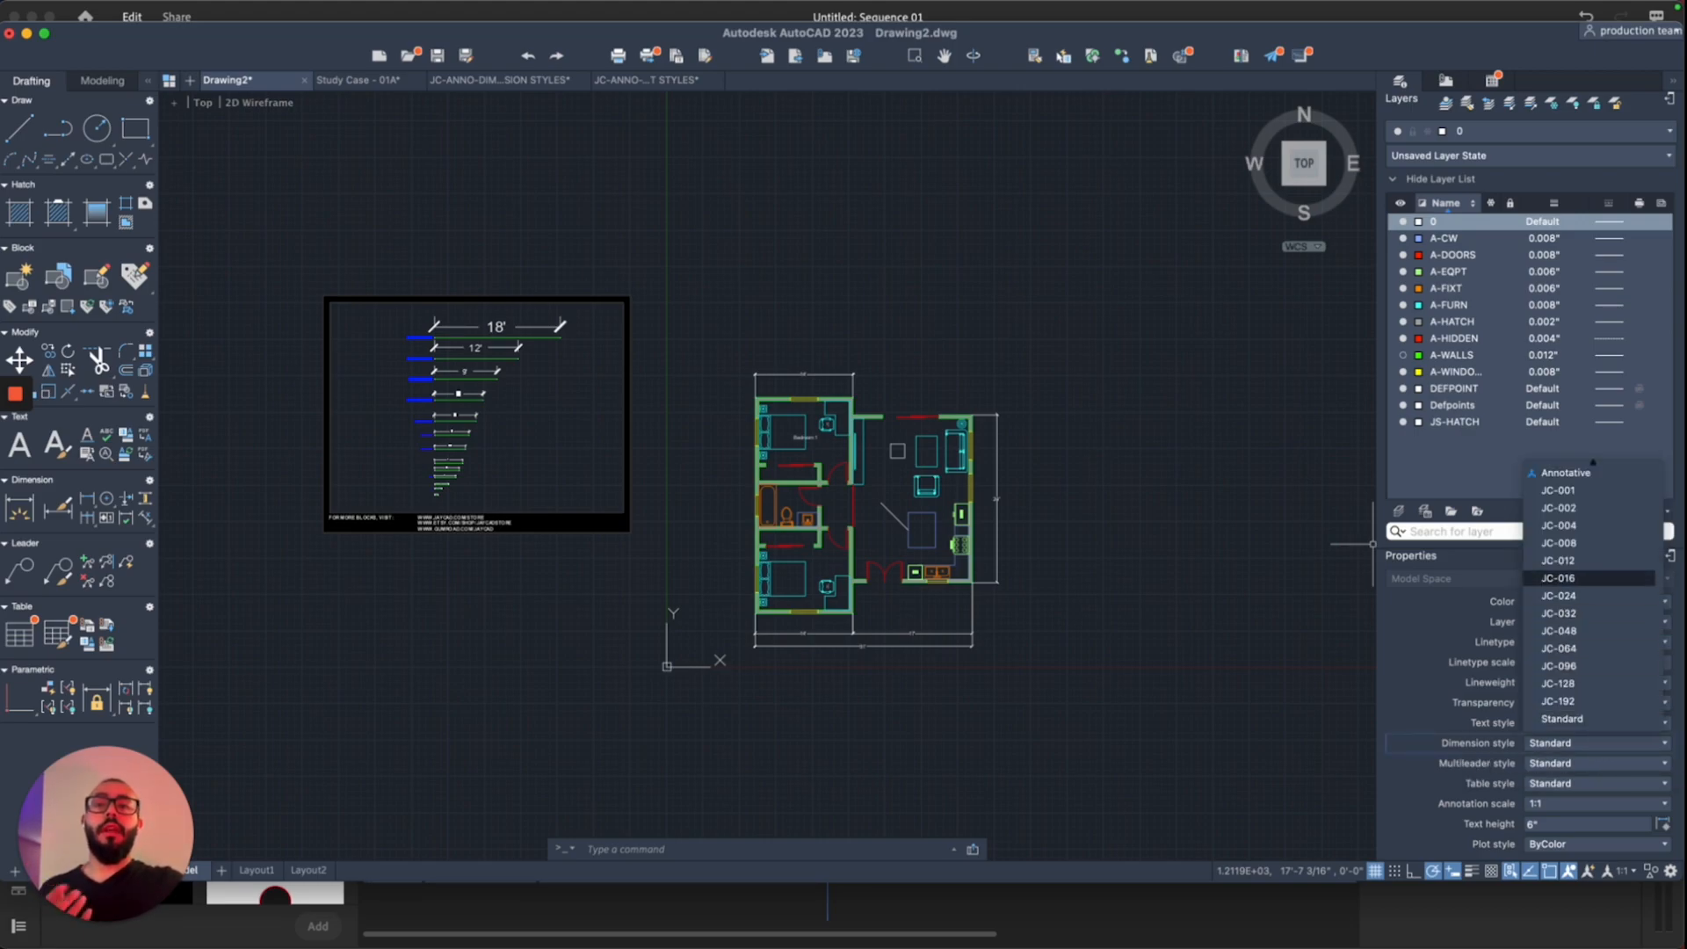
click(1560, 596)
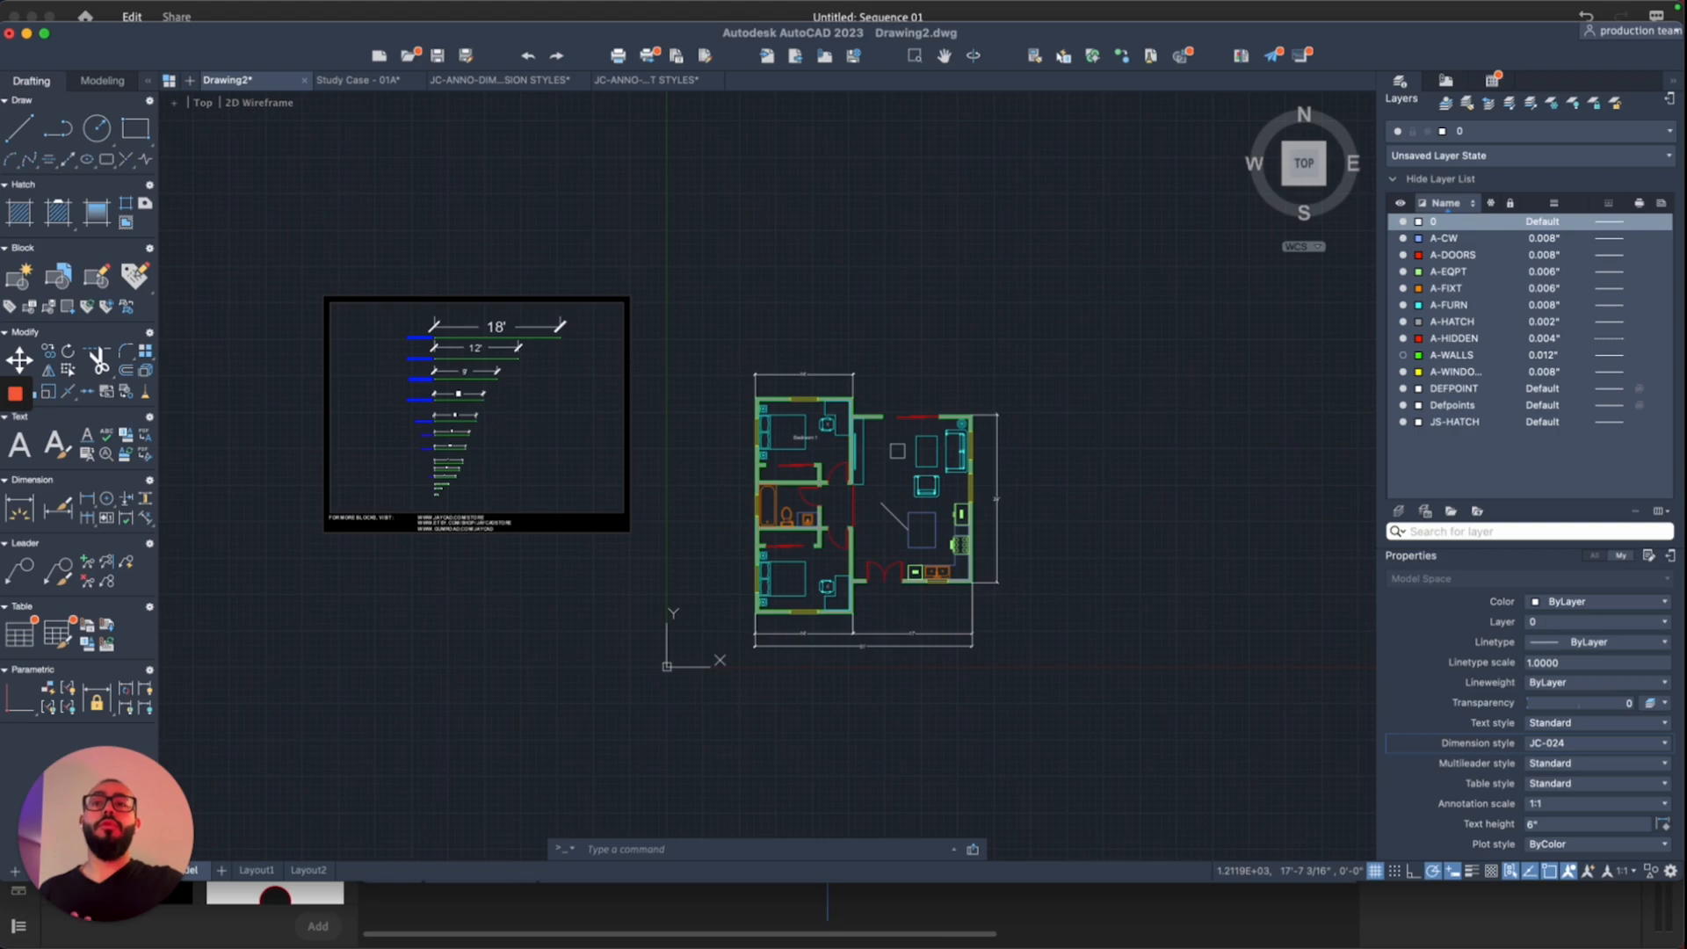
scroll(905, 368, up, 2)
Step: Add a vertical linear dimension along the bedroom wall, placed to its left
right_click(905, 354)
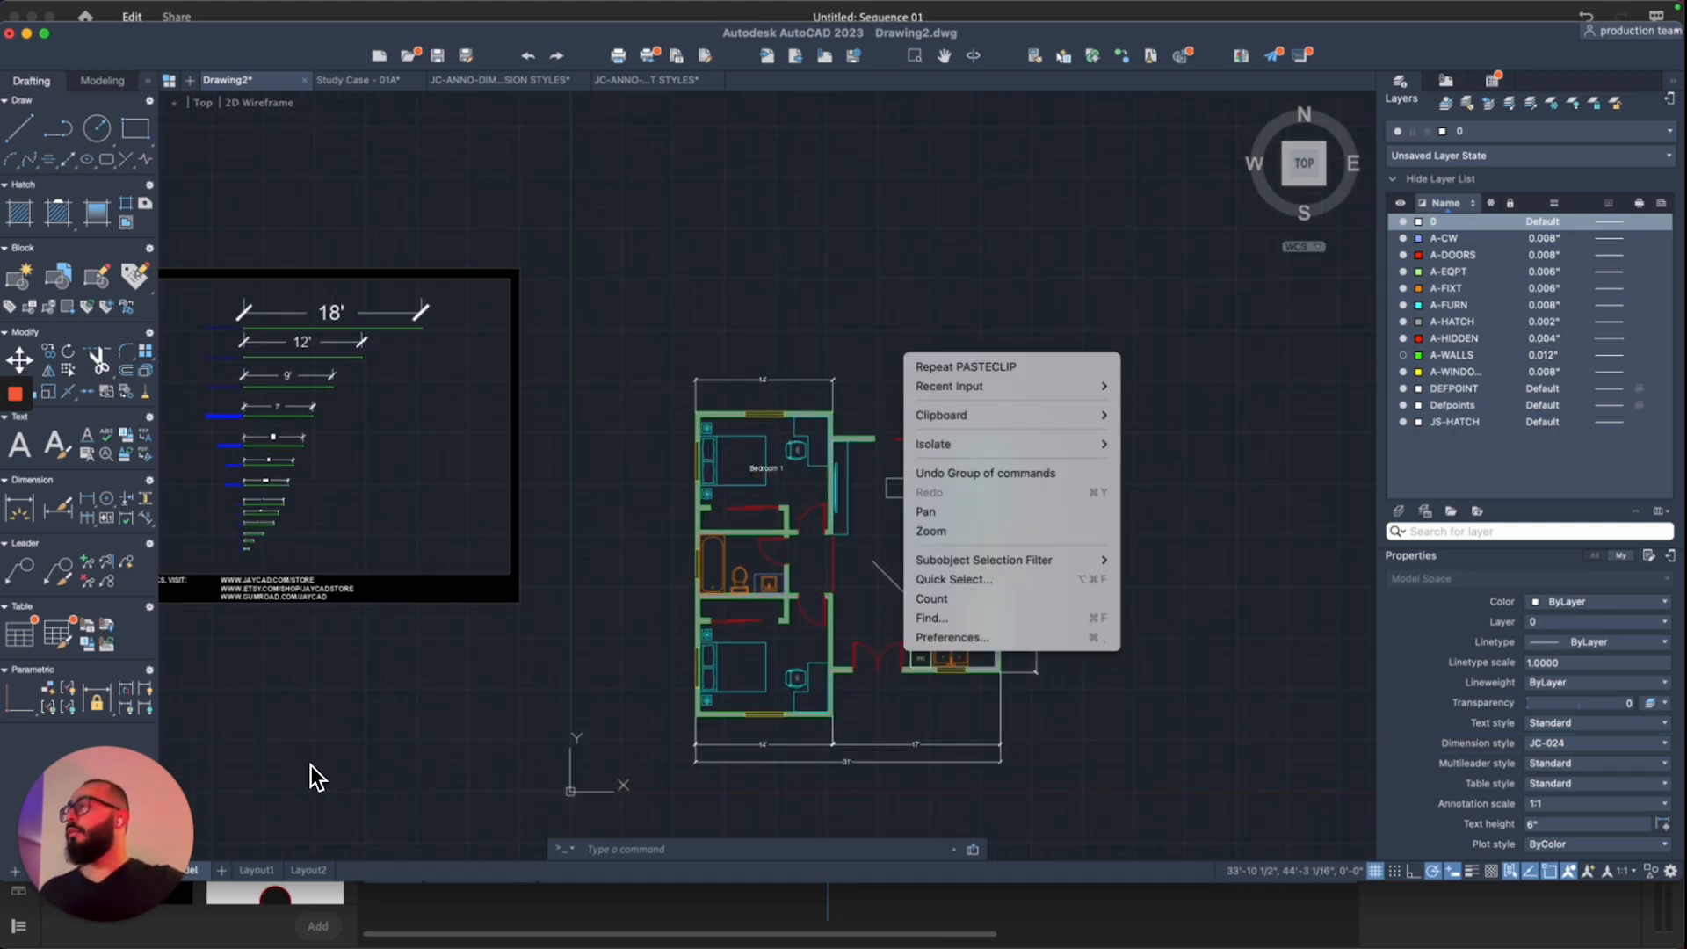
click(174, 771)
click(87, 499)
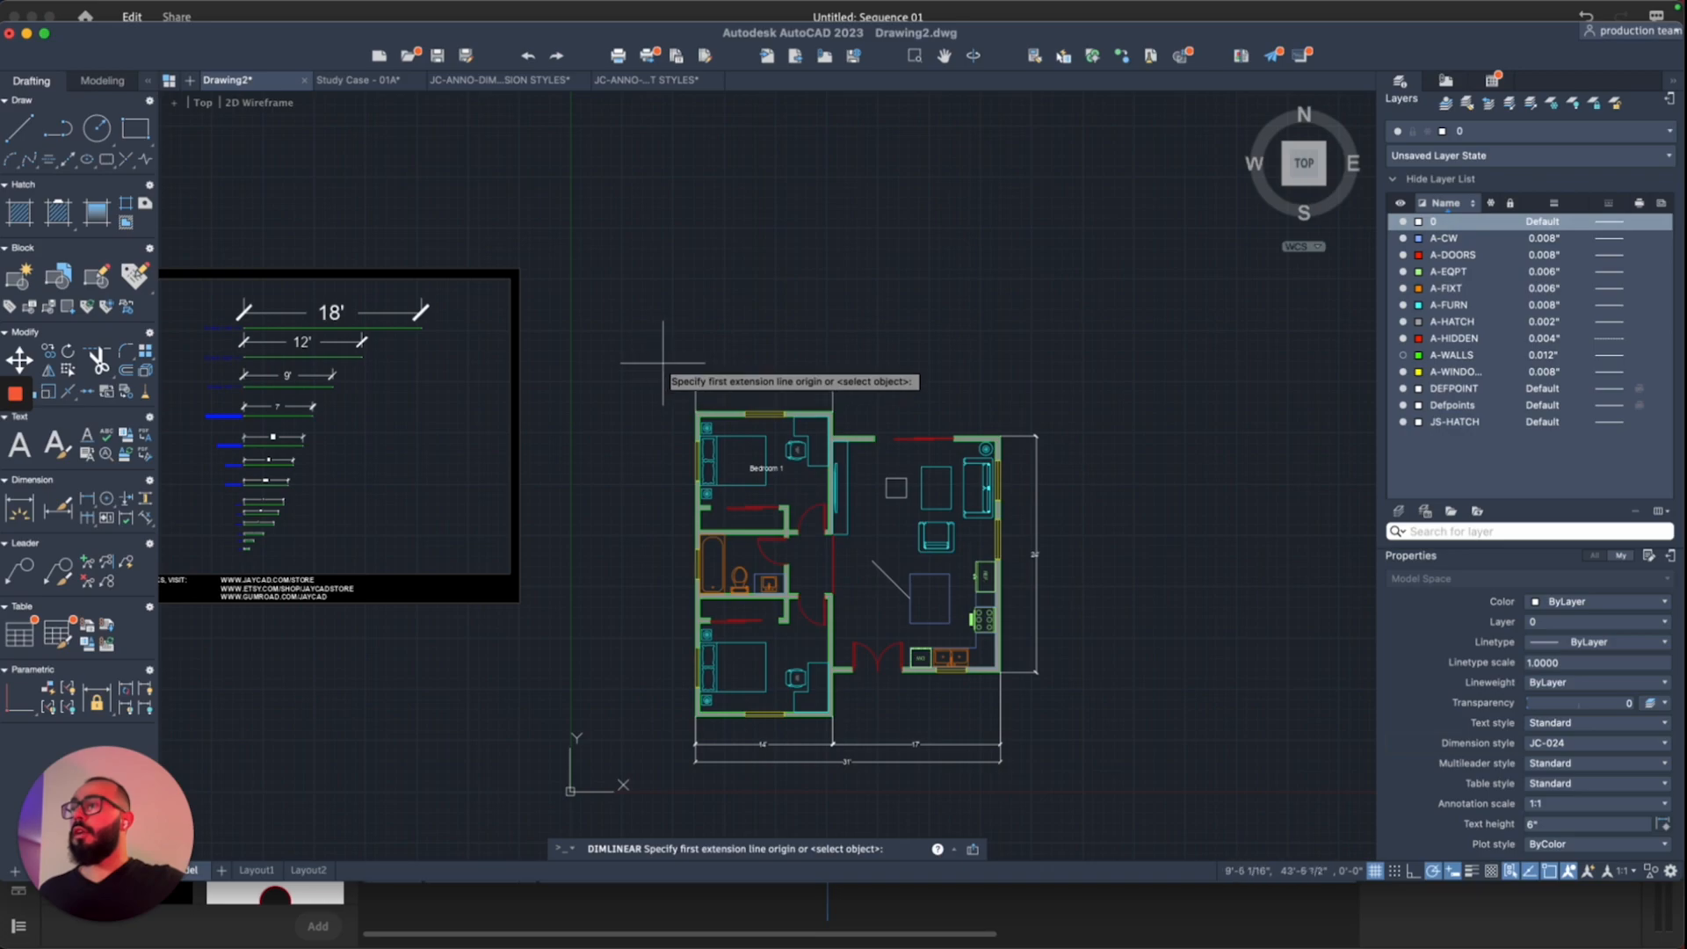
click(696, 413)
click(696, 714)
click(665, 561)
scroll(665, 561, up, 2)
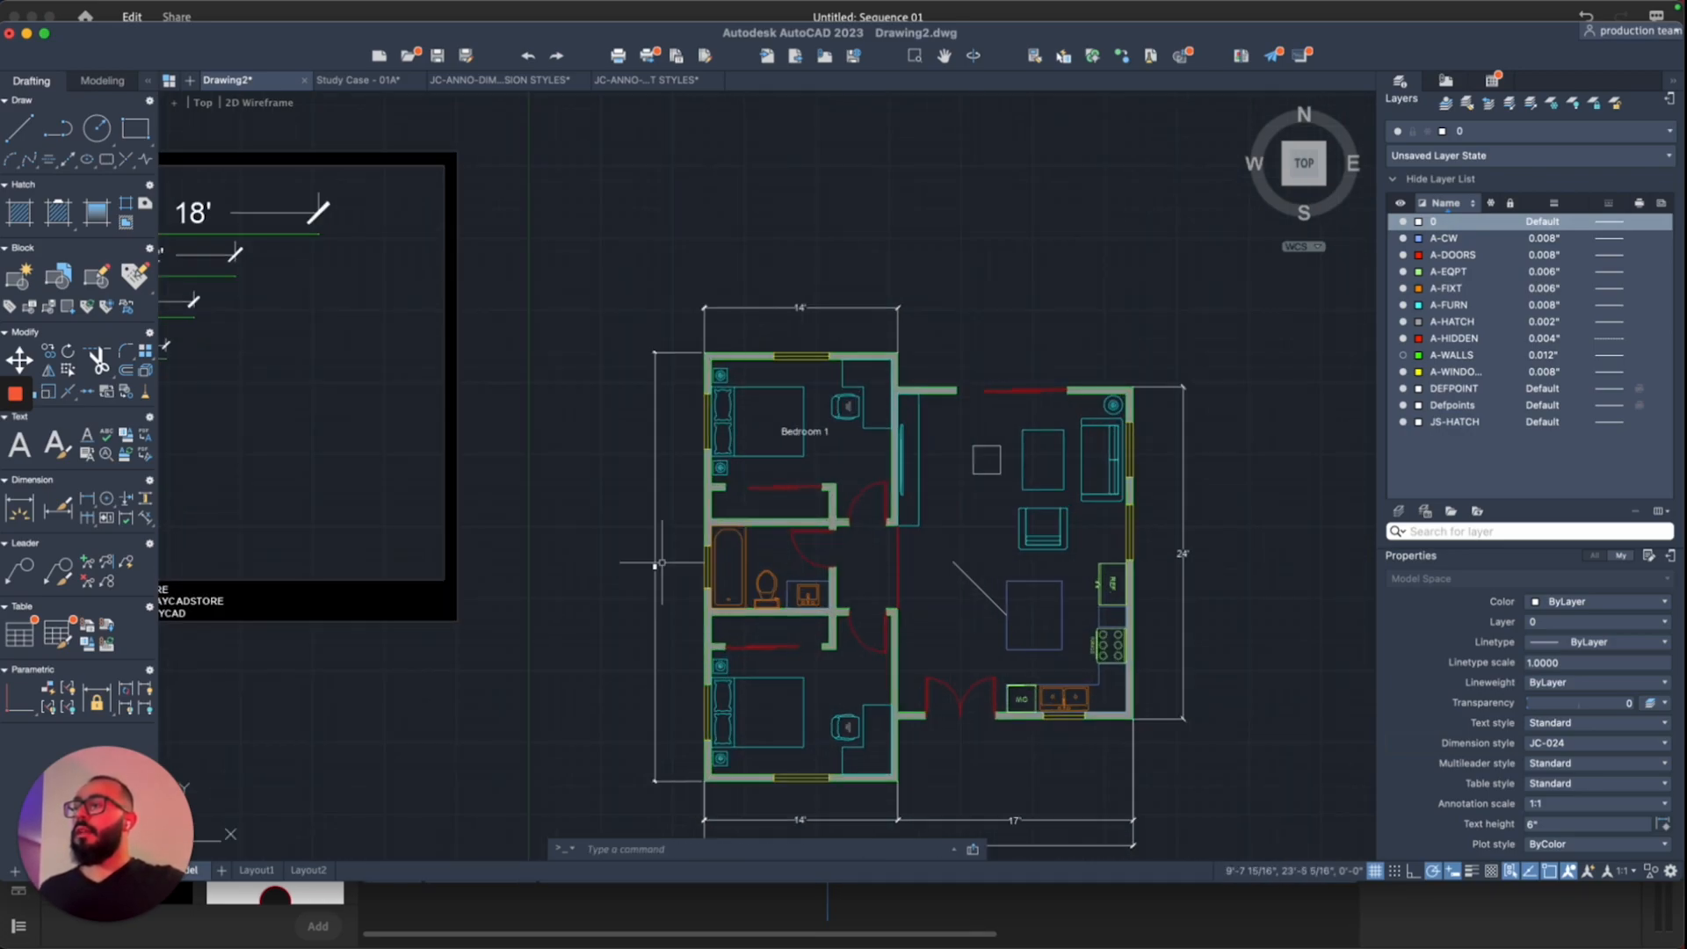
scroll(662, 562, up, 1)
scroll(652, 532, up, 1)
scroll(672, 575, up, 1)
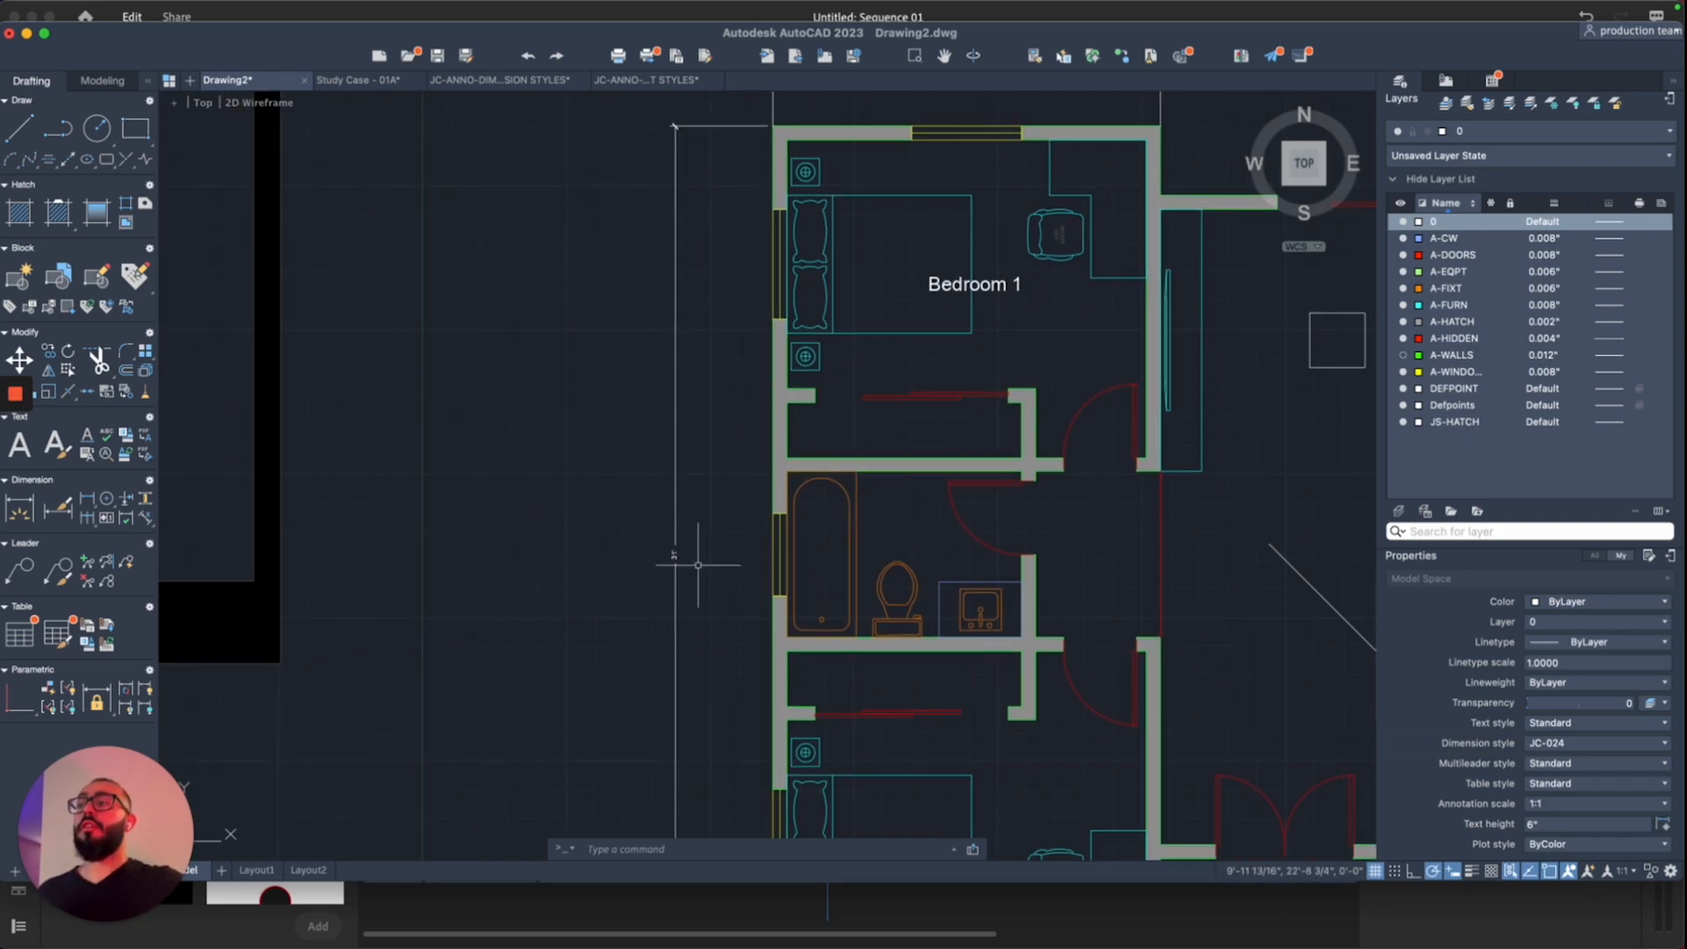
scroll(698, 566, down, 2)
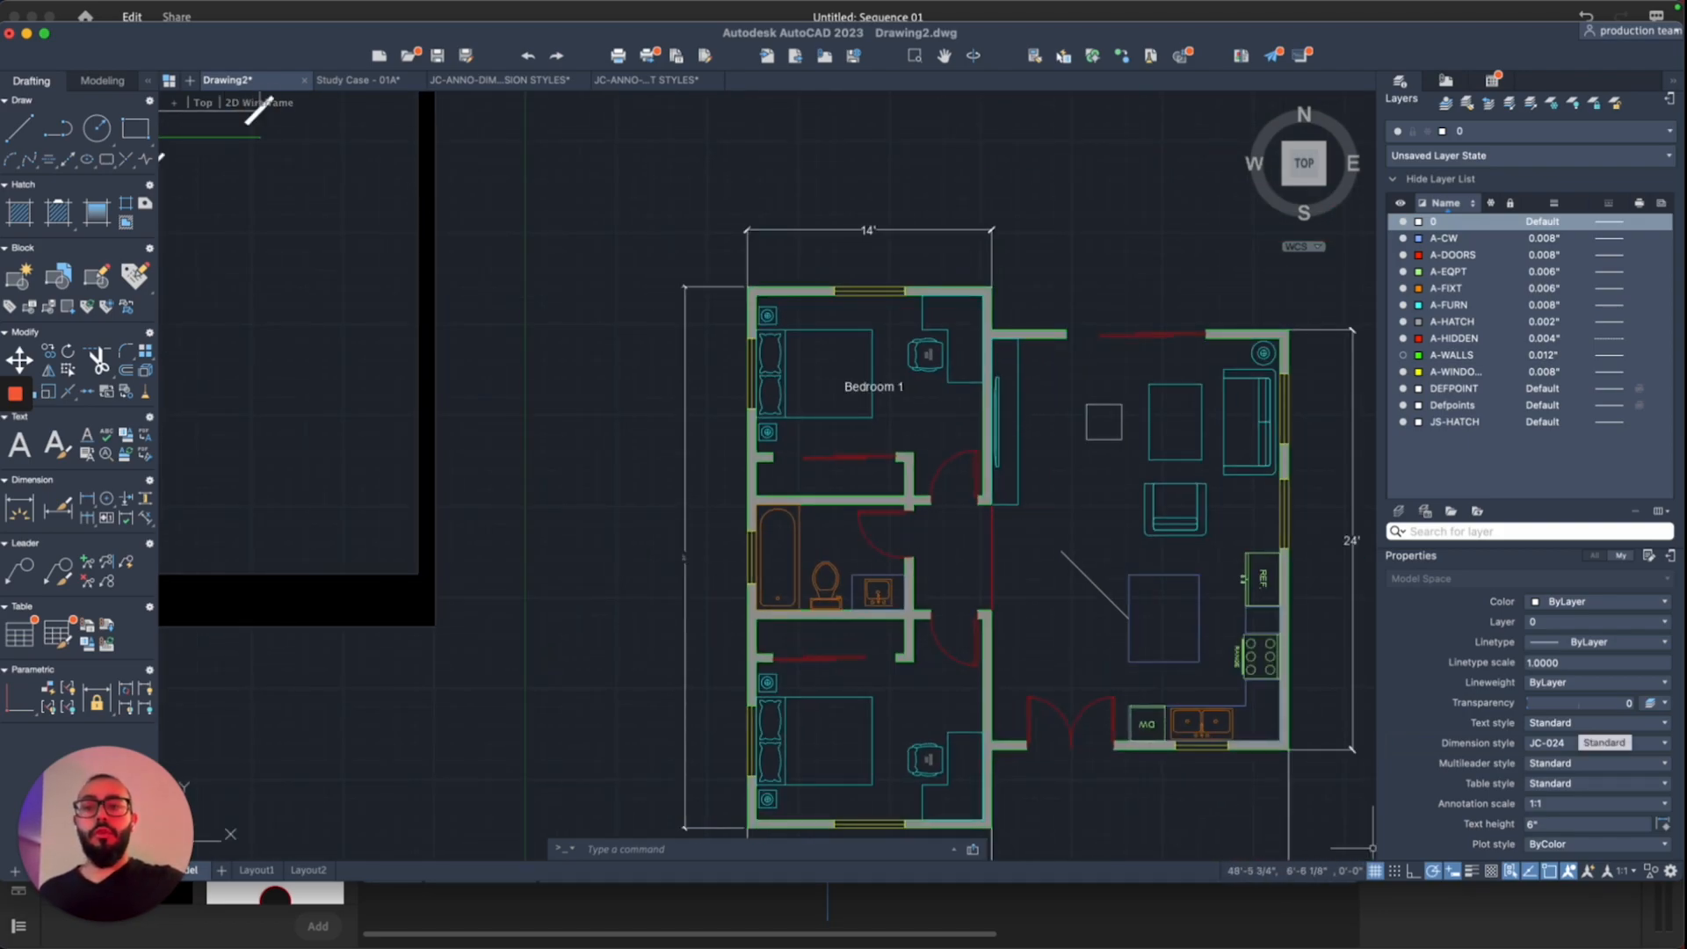
Step: Make JC-048 current and dimension the left wall at 31'
click(1596, 744)
click(1582, 631)
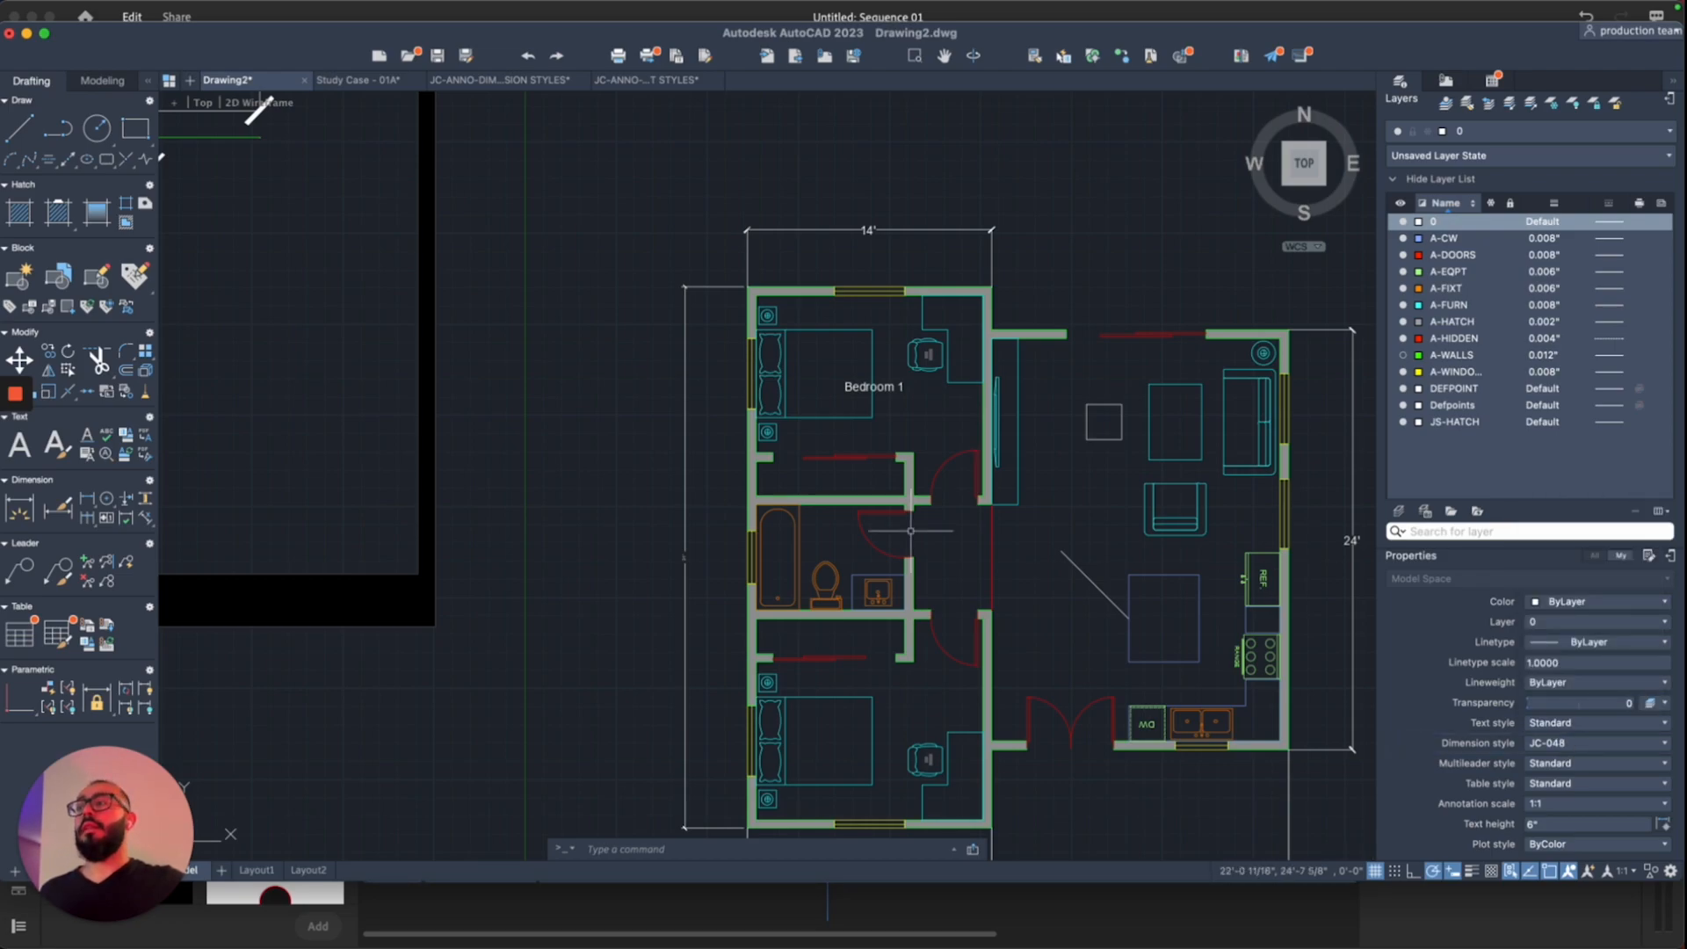
click(87, 499)
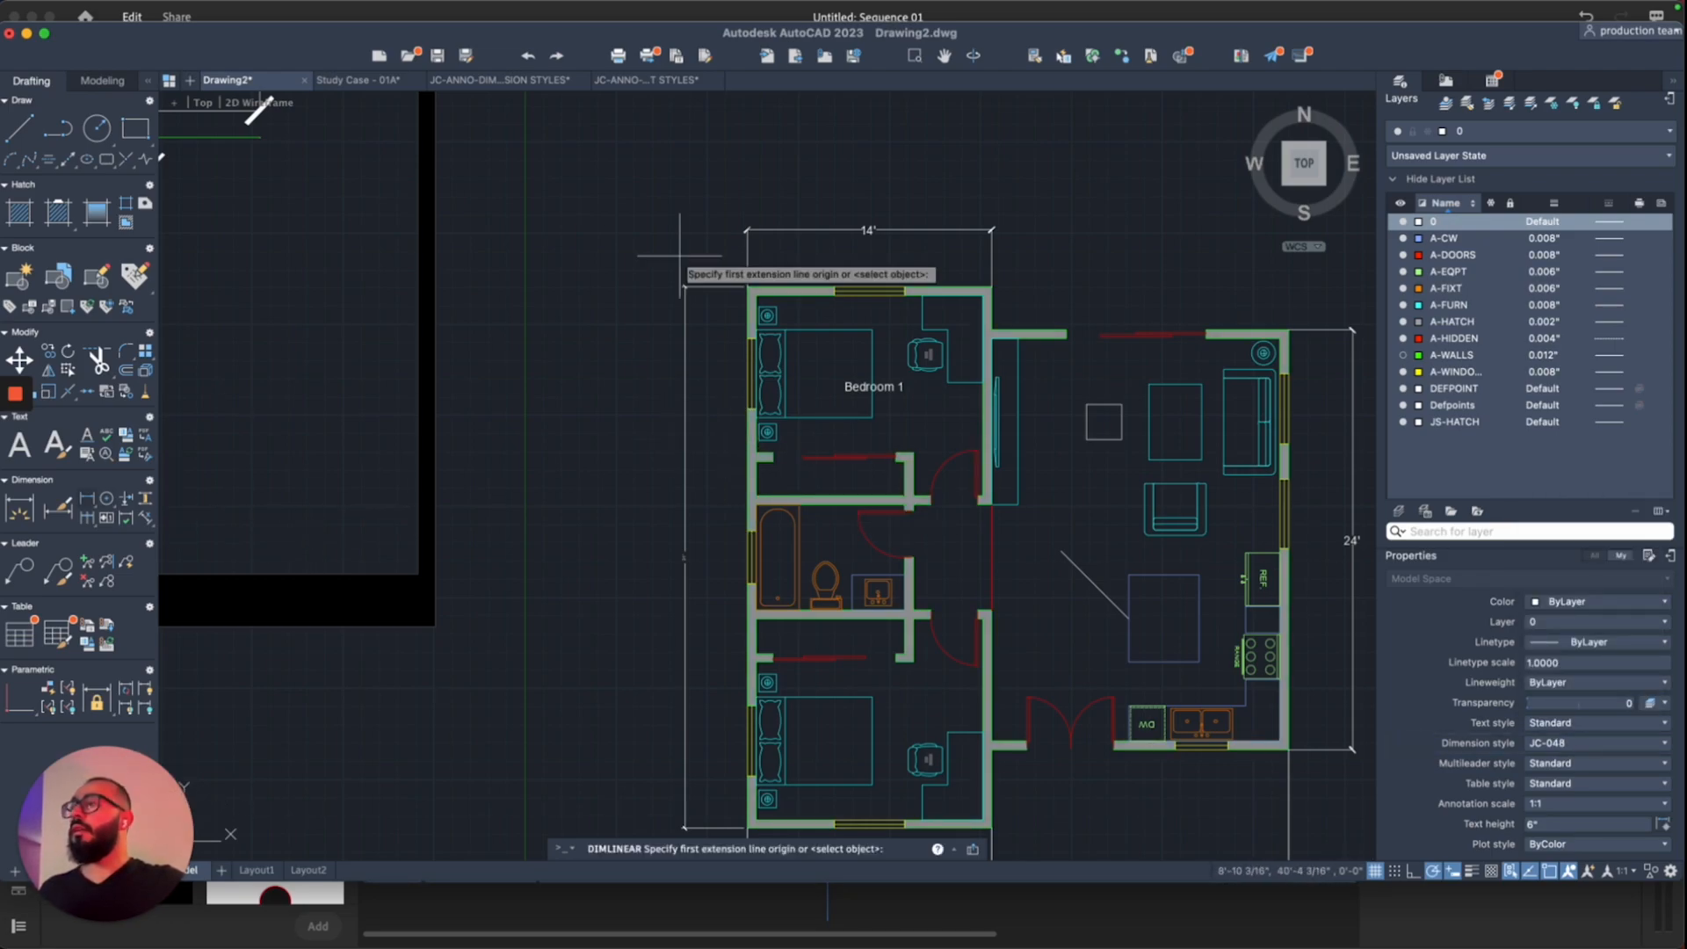
click(747, 287)
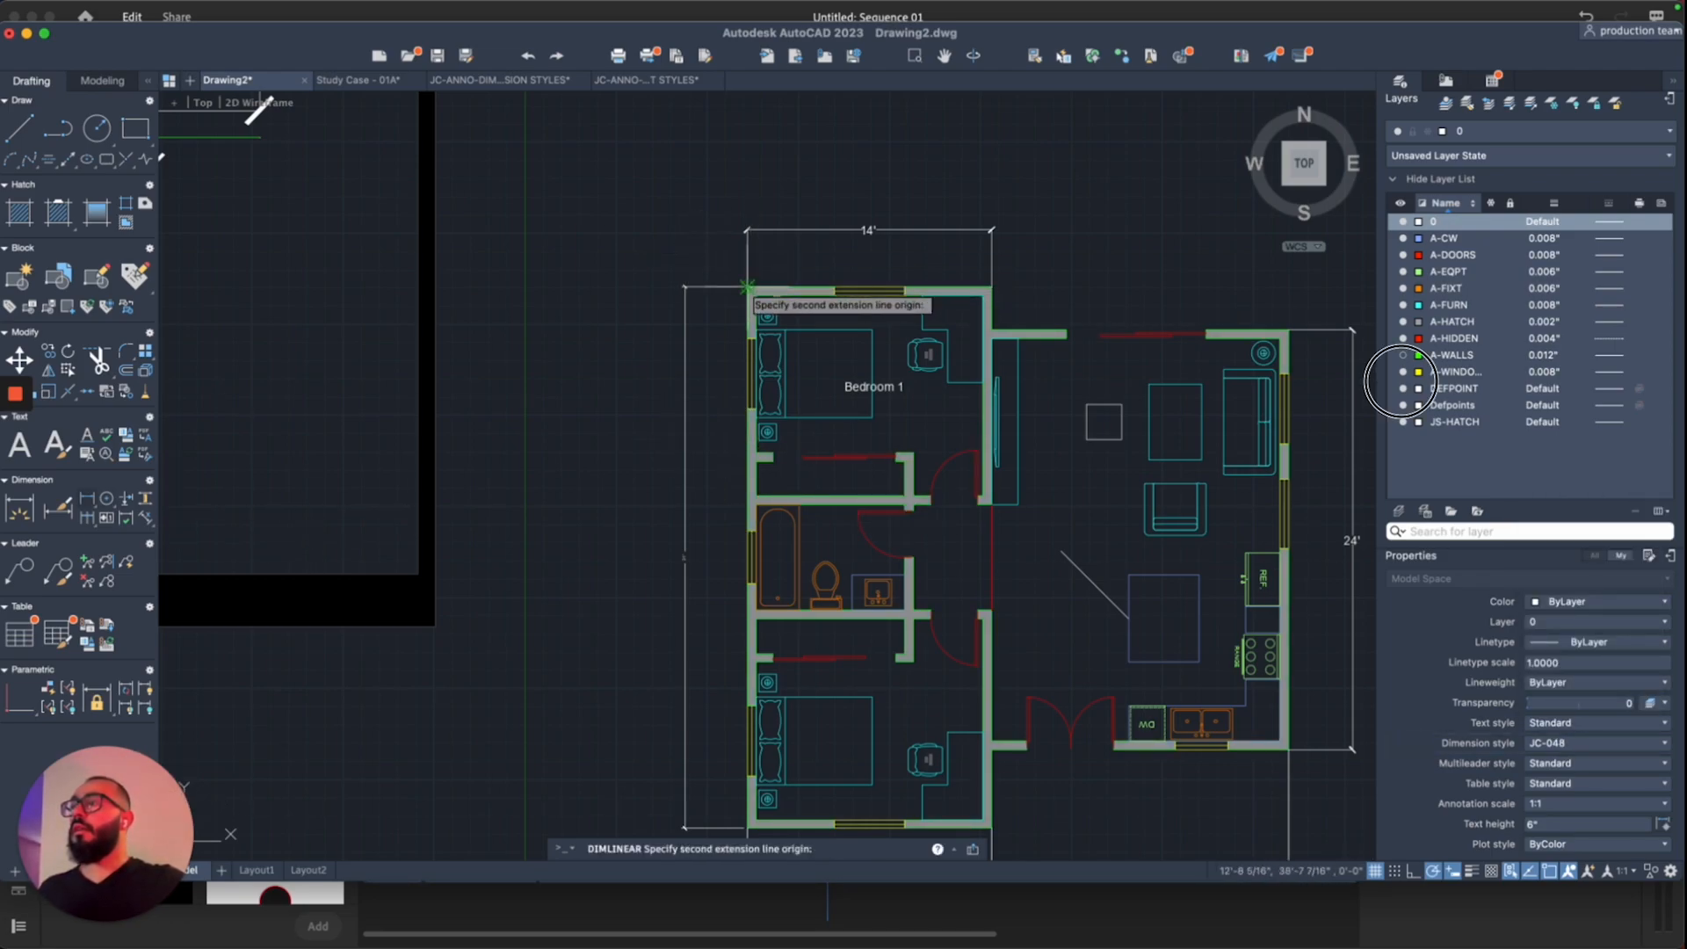
click(747, 827)
click(663, 766)
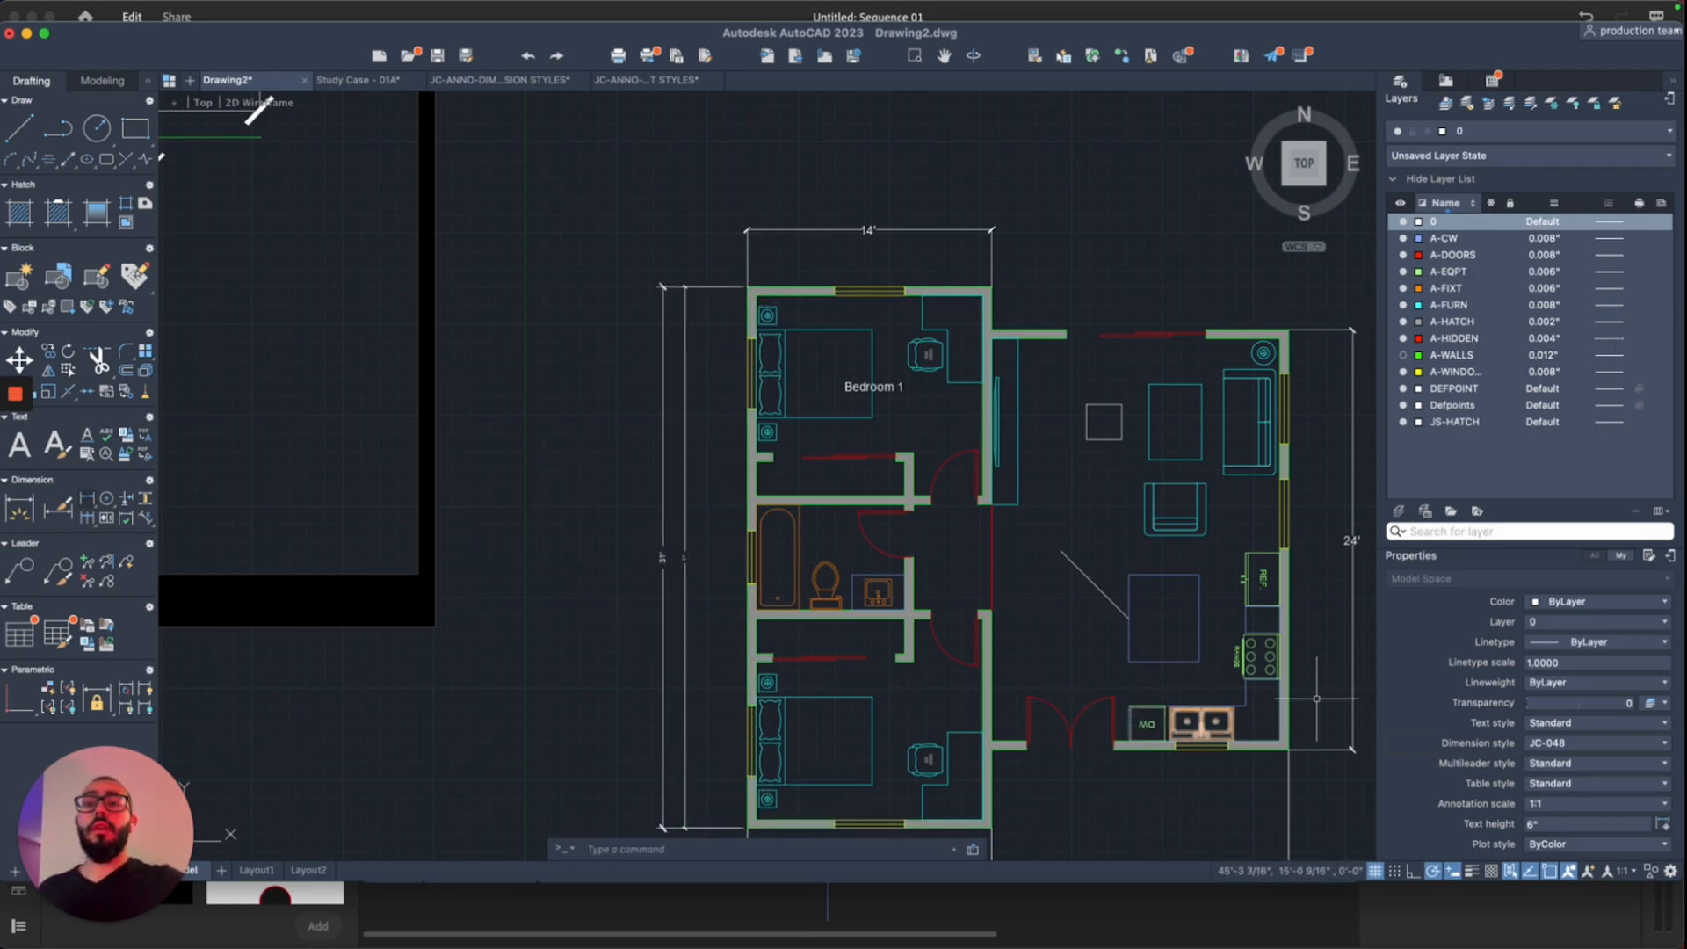
Step: Make JC-096 current and add a larger 31' left-wall dimension further out
click(1595, 742)
click(1573, 666)
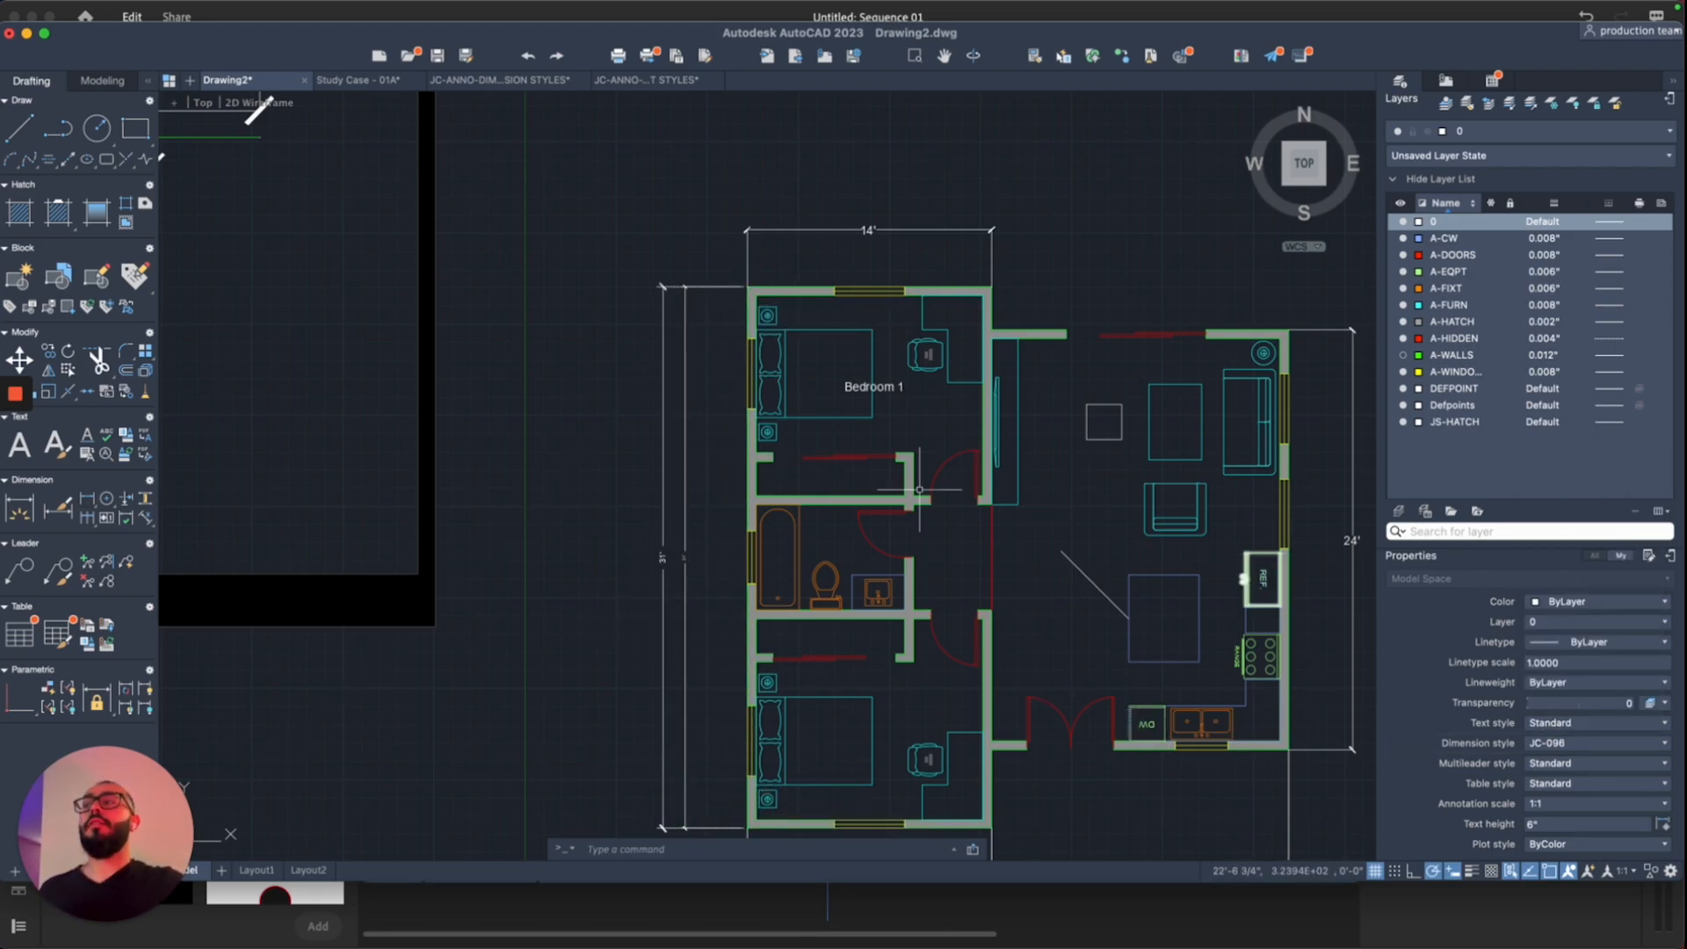
key(space)
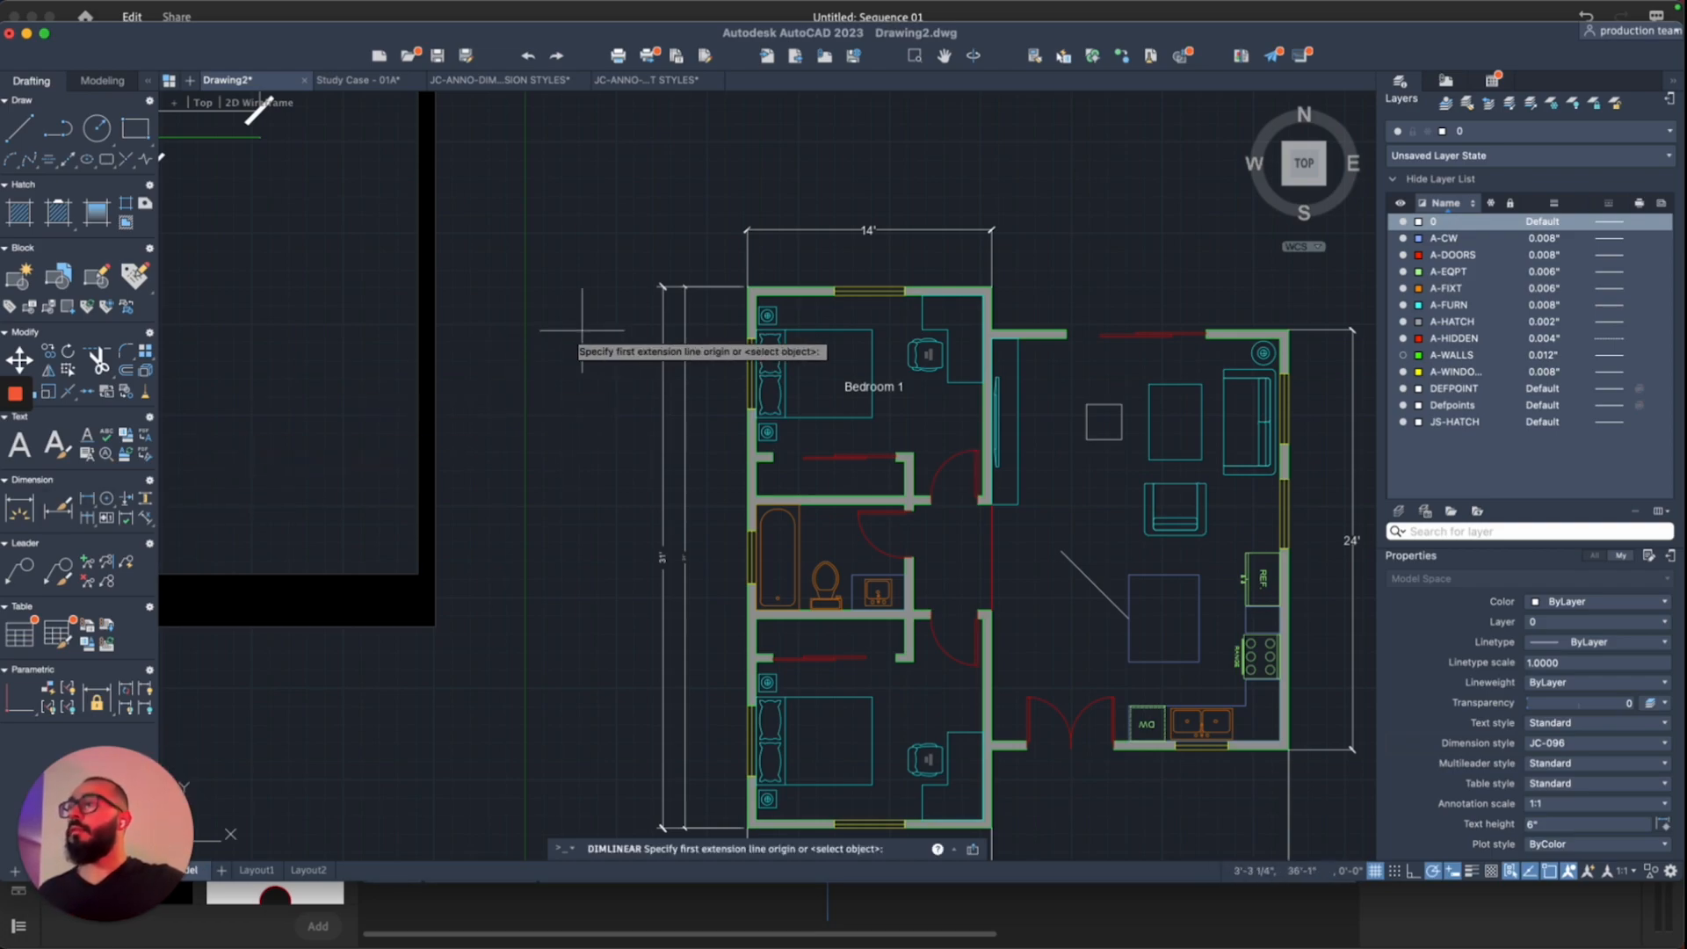
click(748, 287)
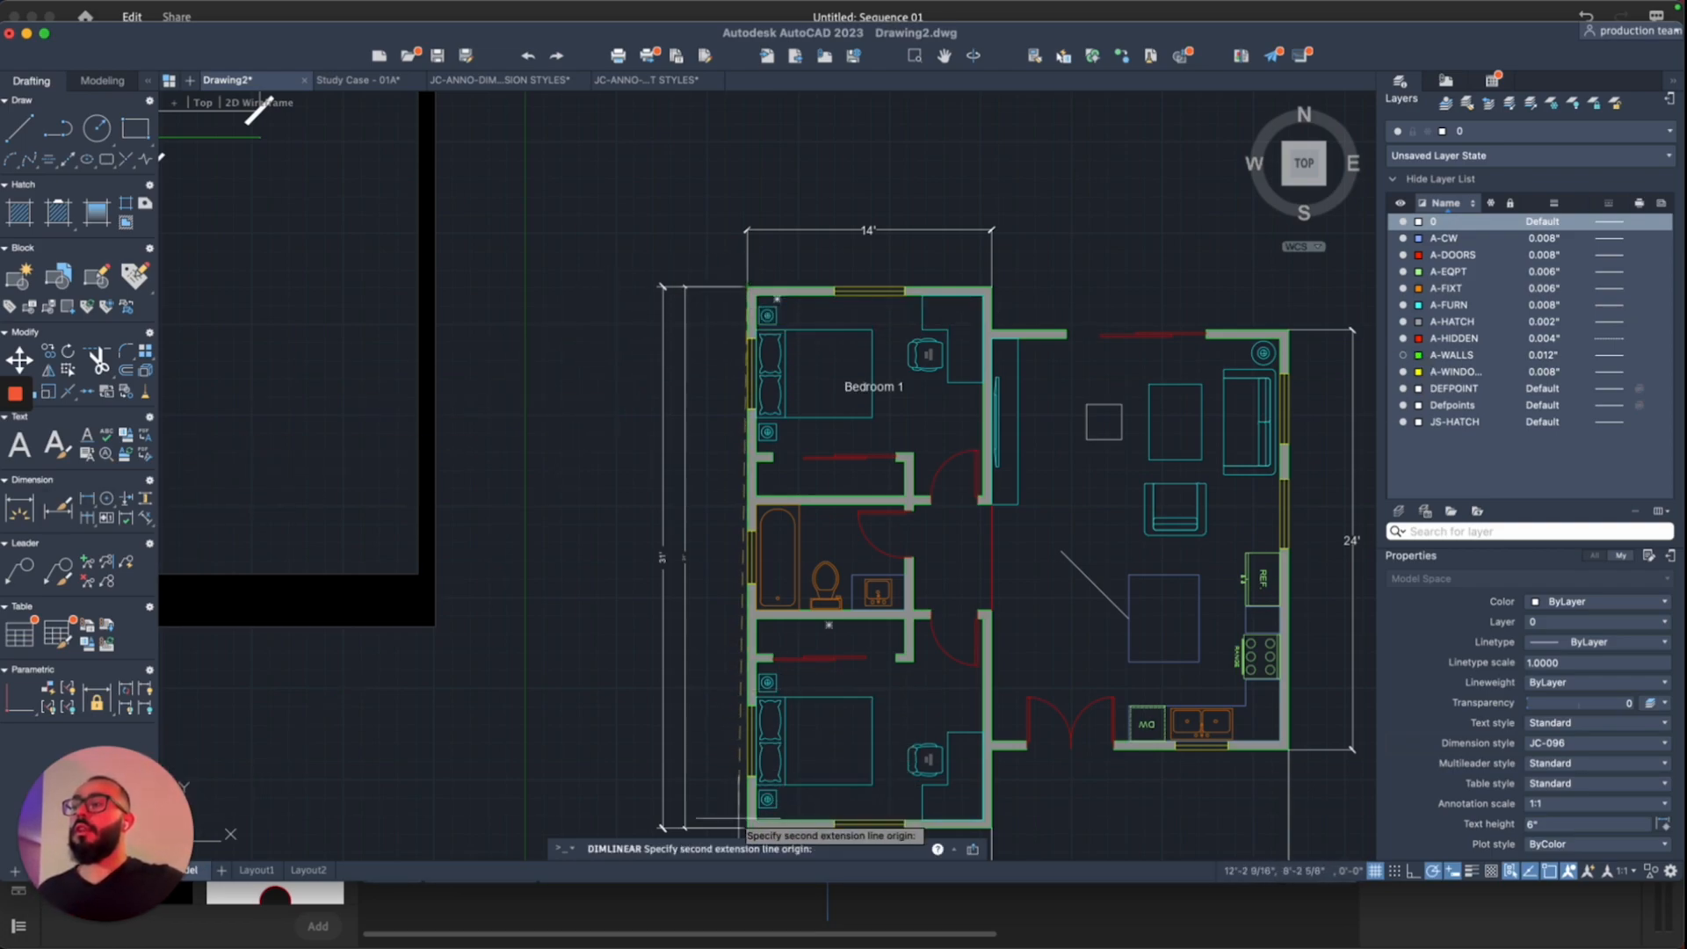
click(747, 827)
click(639, 783)
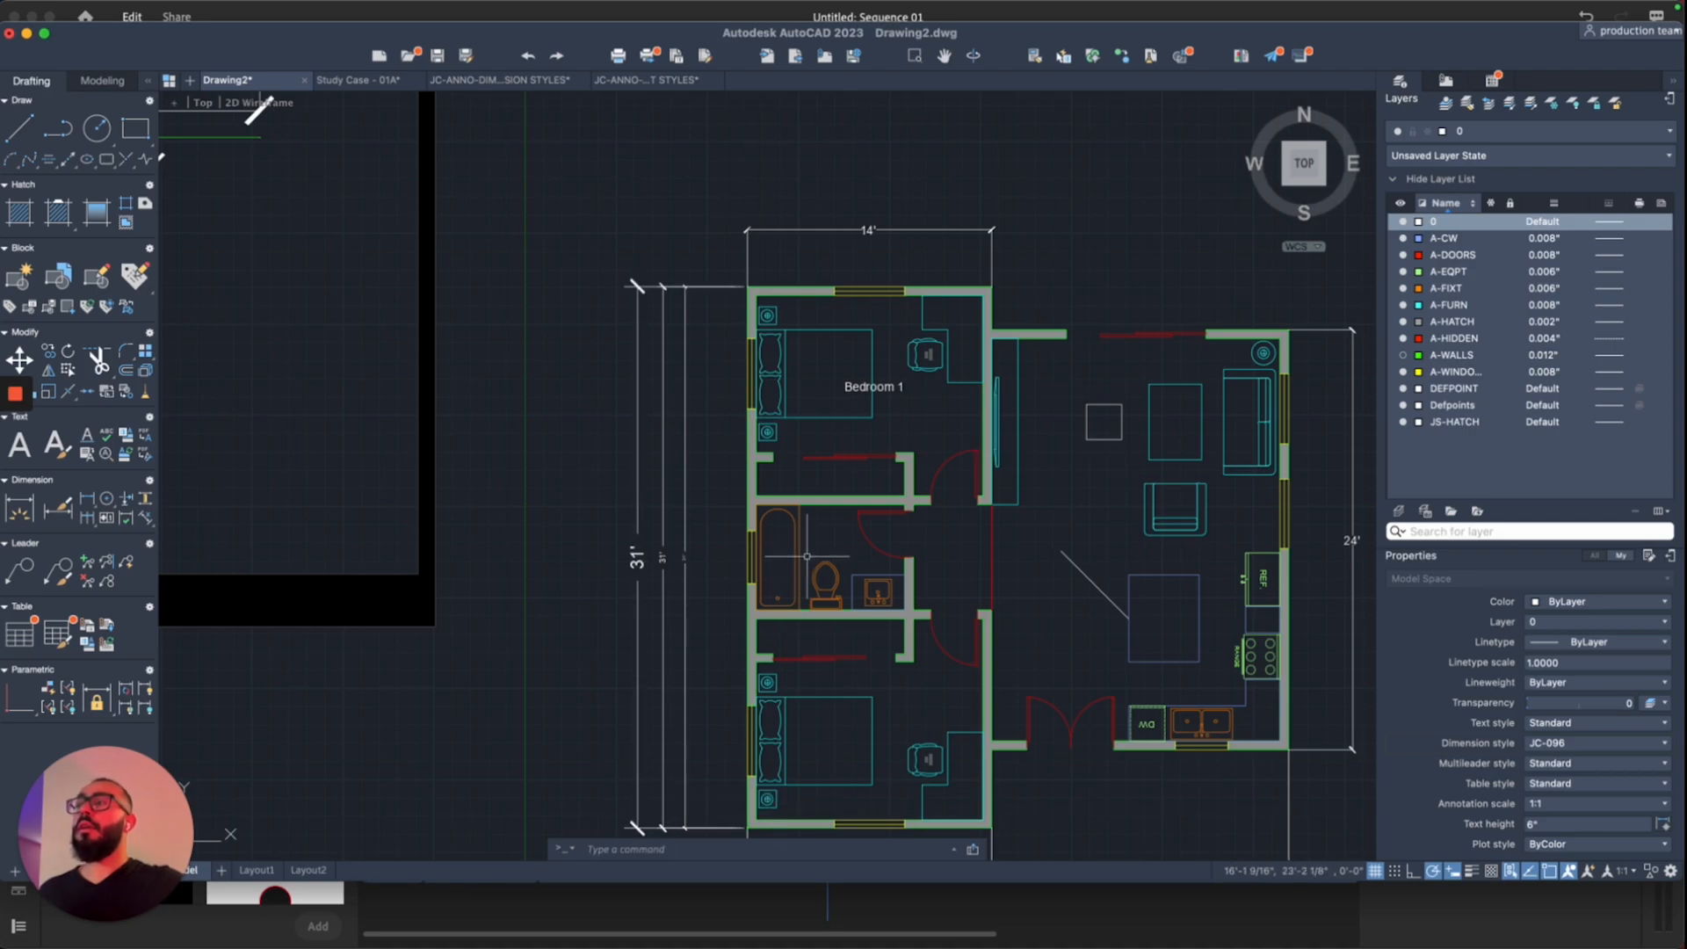
click(649, 80)
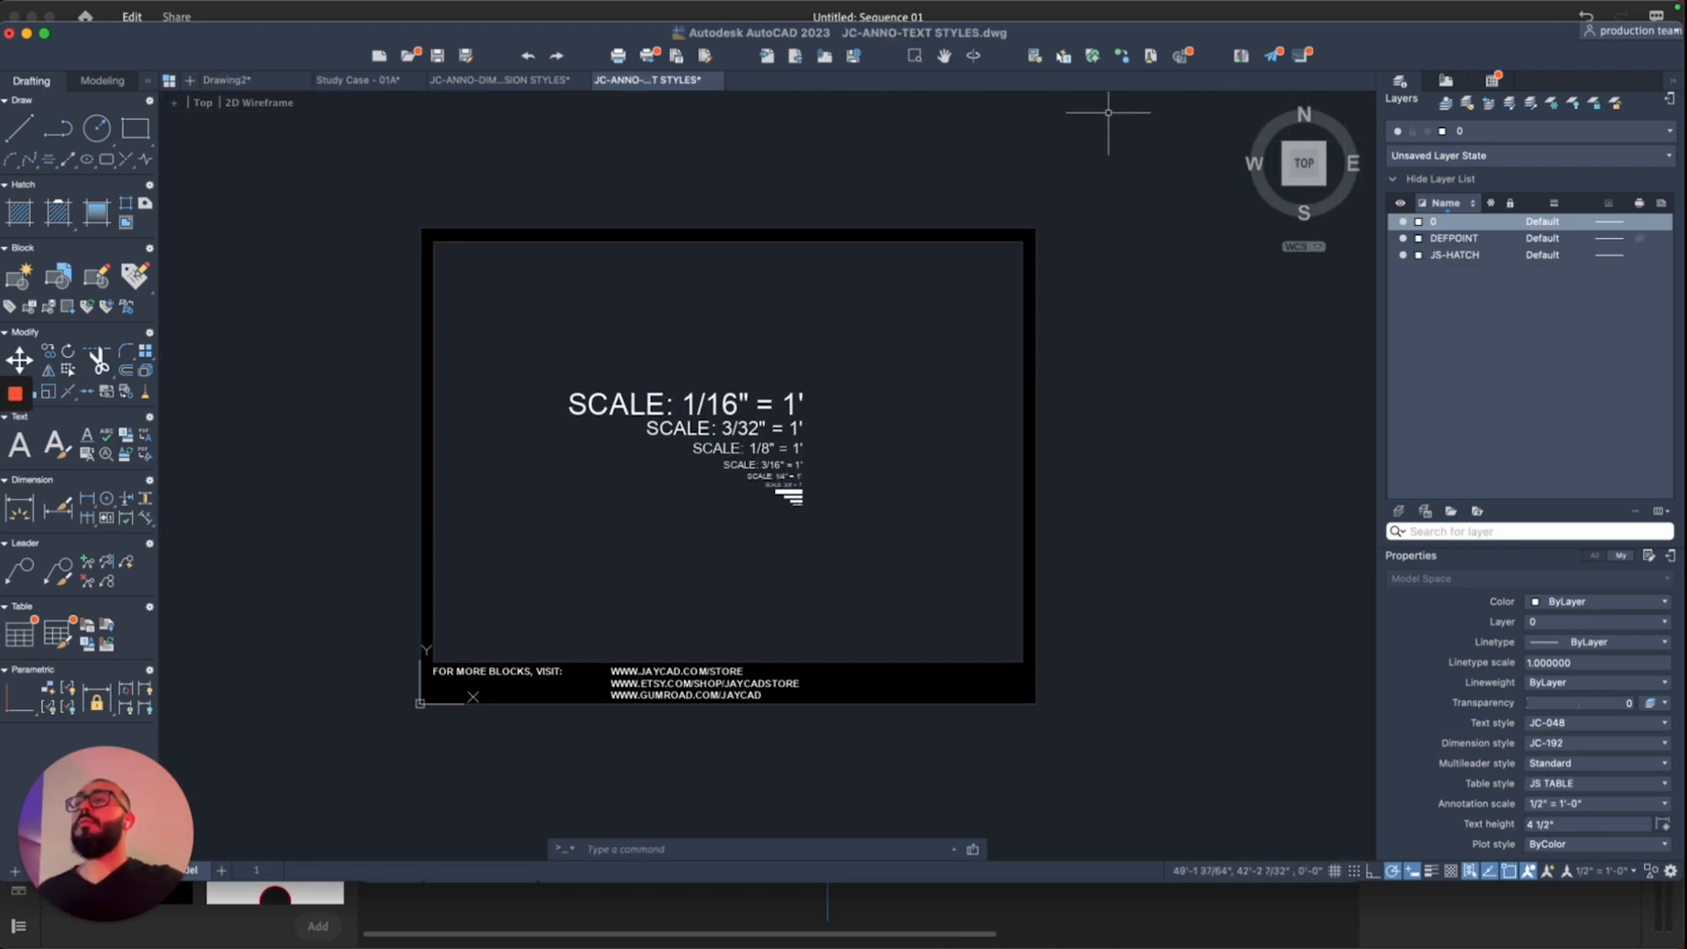
Step: Copy the JC scale-text samples into Drawing2, placed above the dimension sample sheet
click(1131, 167)
click(490, 744)
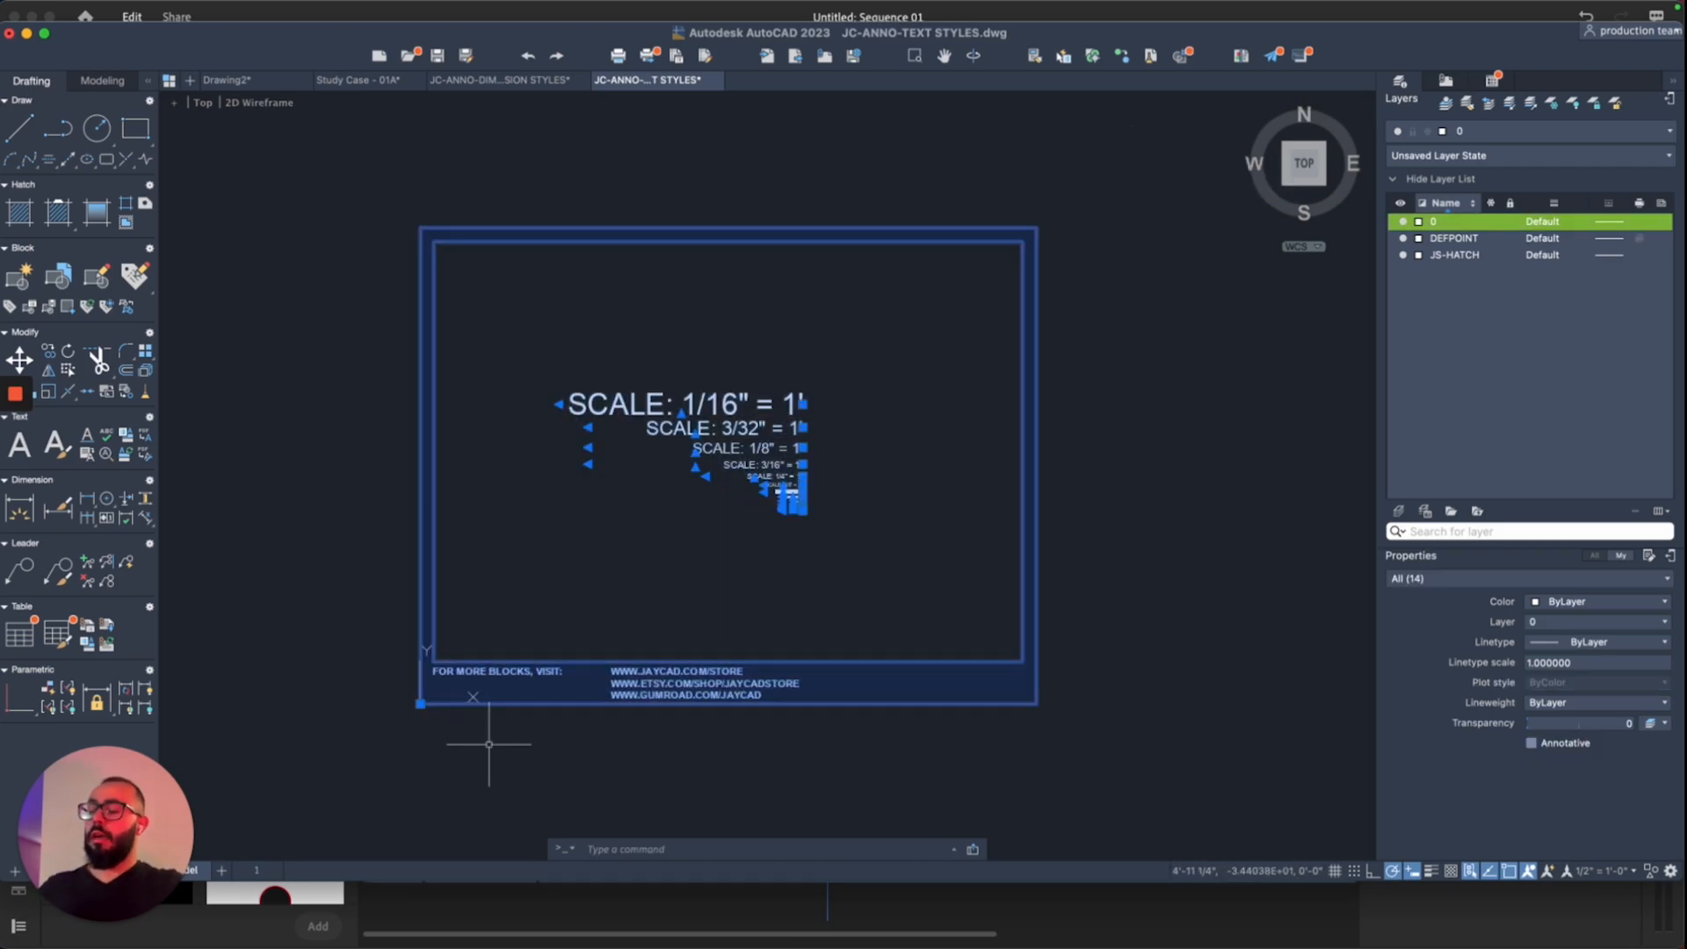
click(272, 81)
scroll(444, 381, down, 5)
scroll(445, 381, left, 5)
scroll(445, 381, up, 3)
key(super+v)
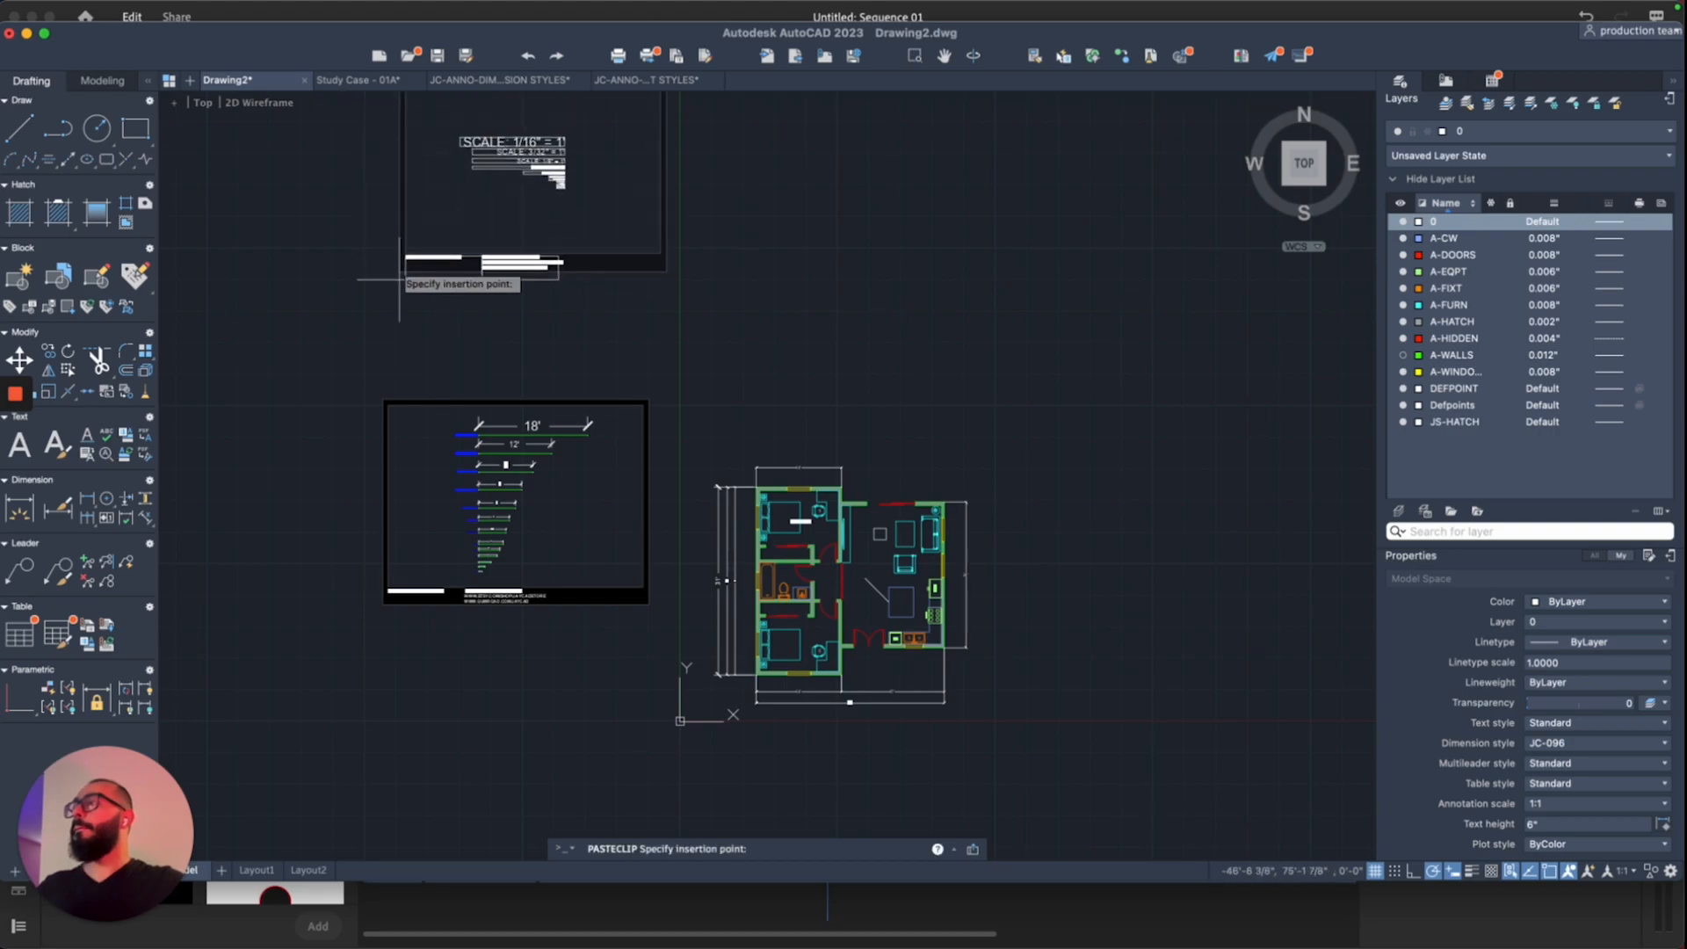
click(376, 351)
scroll(832, 458, up, 2)
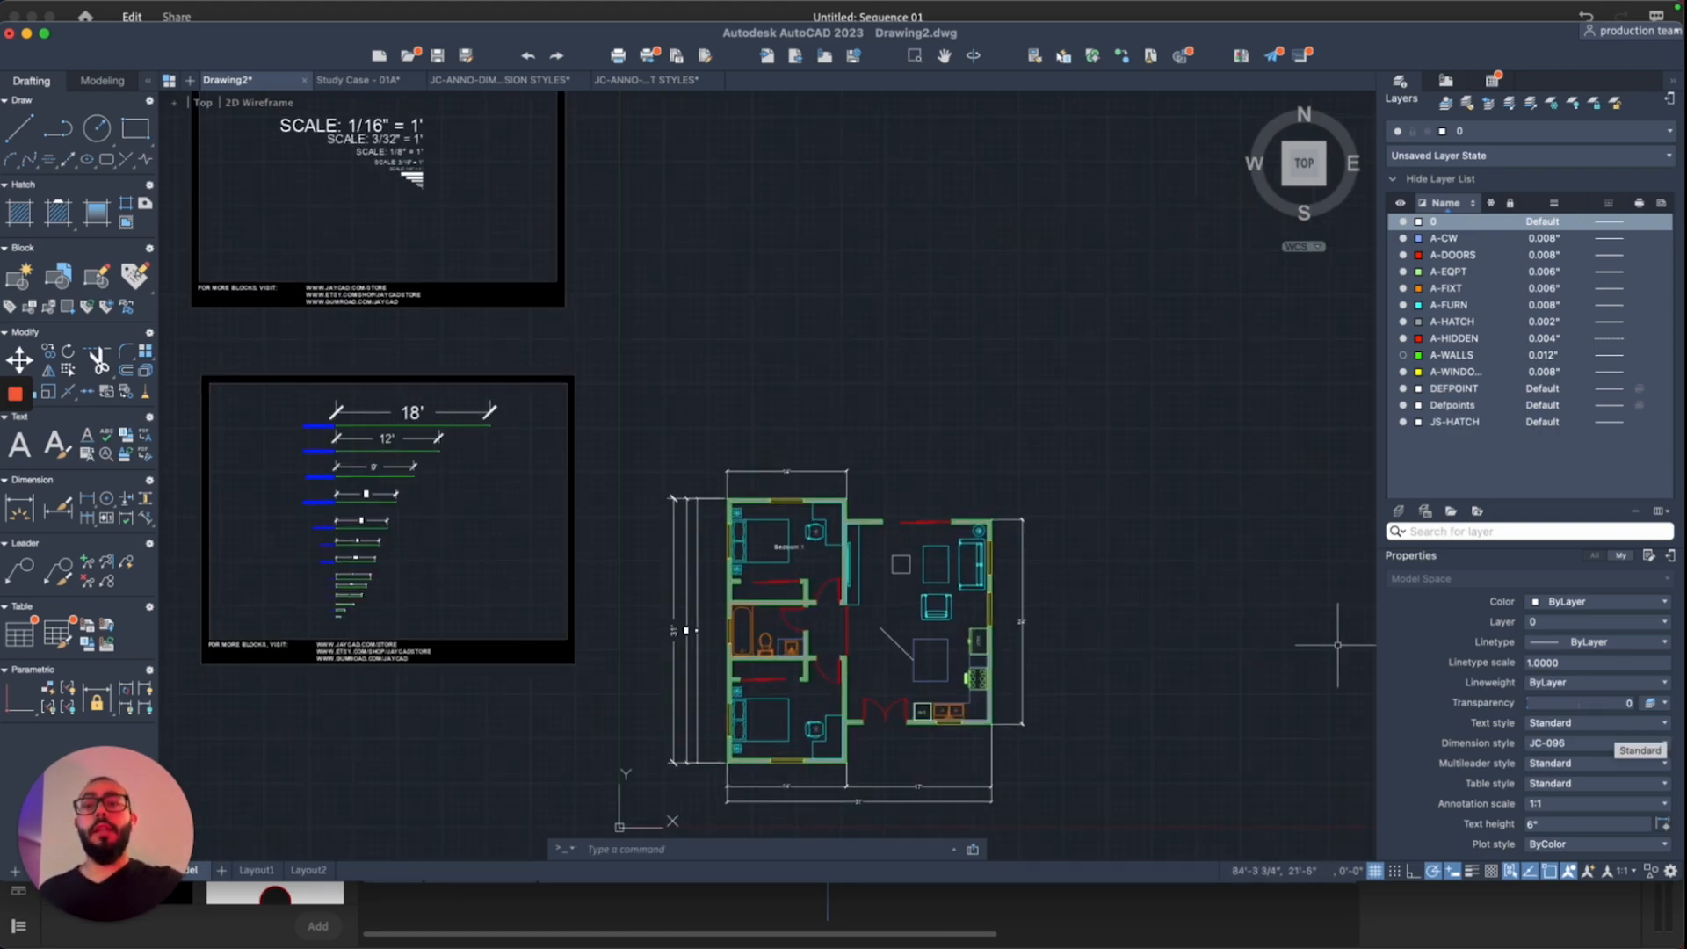
Step: Make JC-096 the current text style
click(1617, 731)
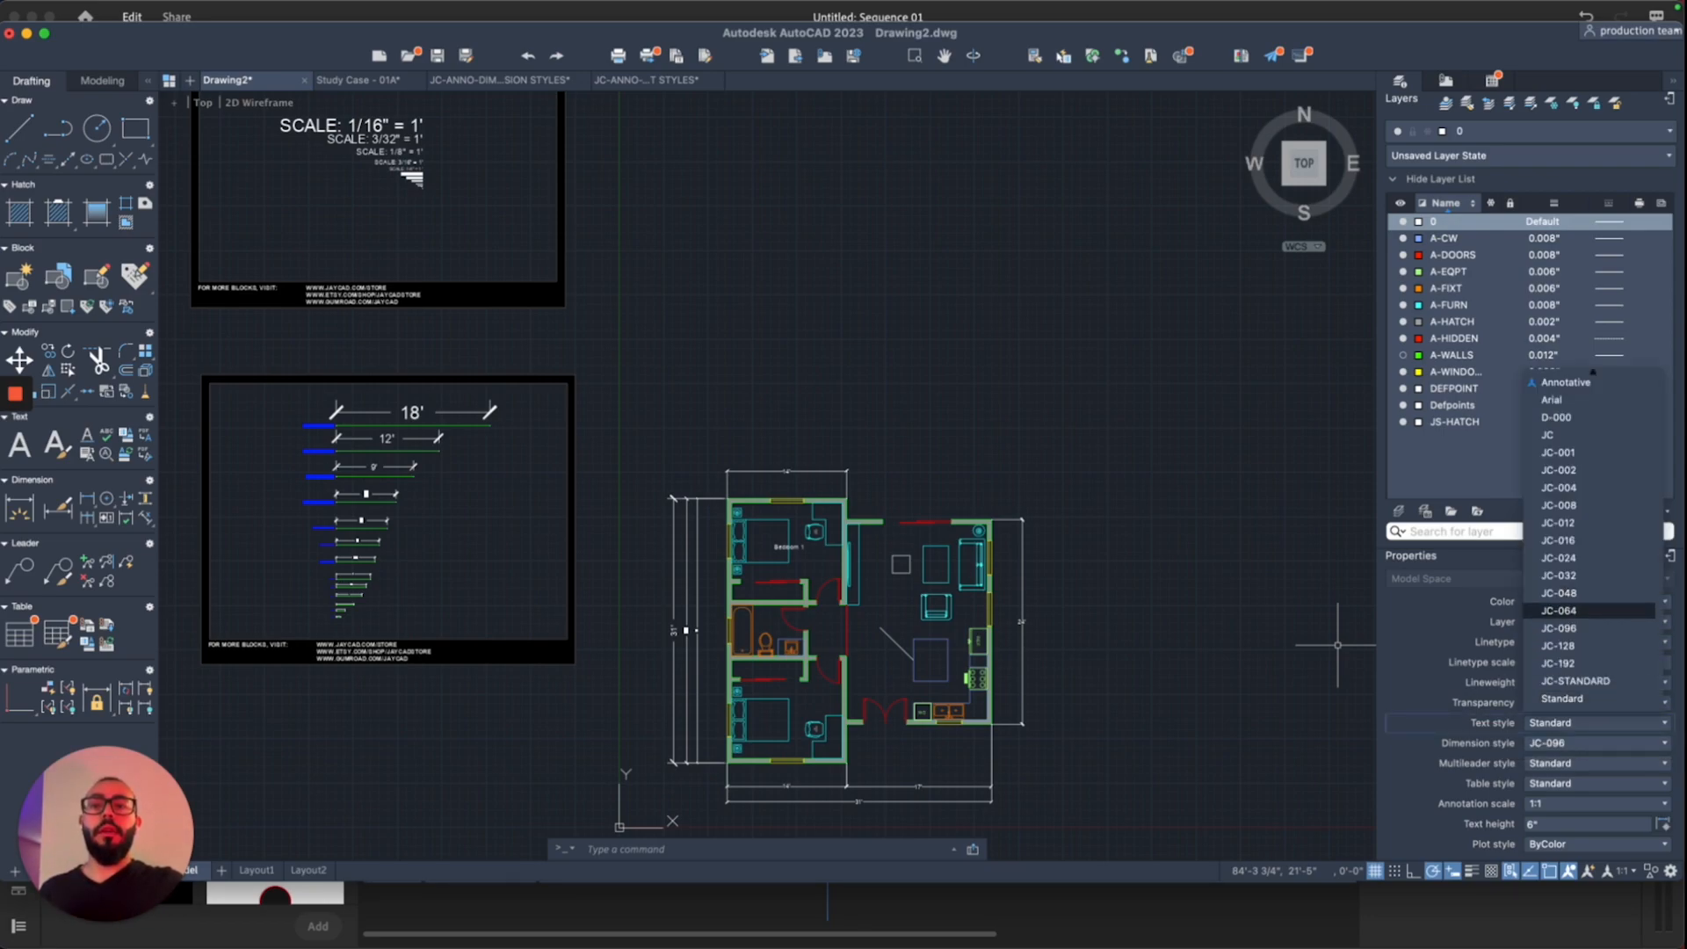
click(1559, 628)
scroll(826, 606, down, 3)
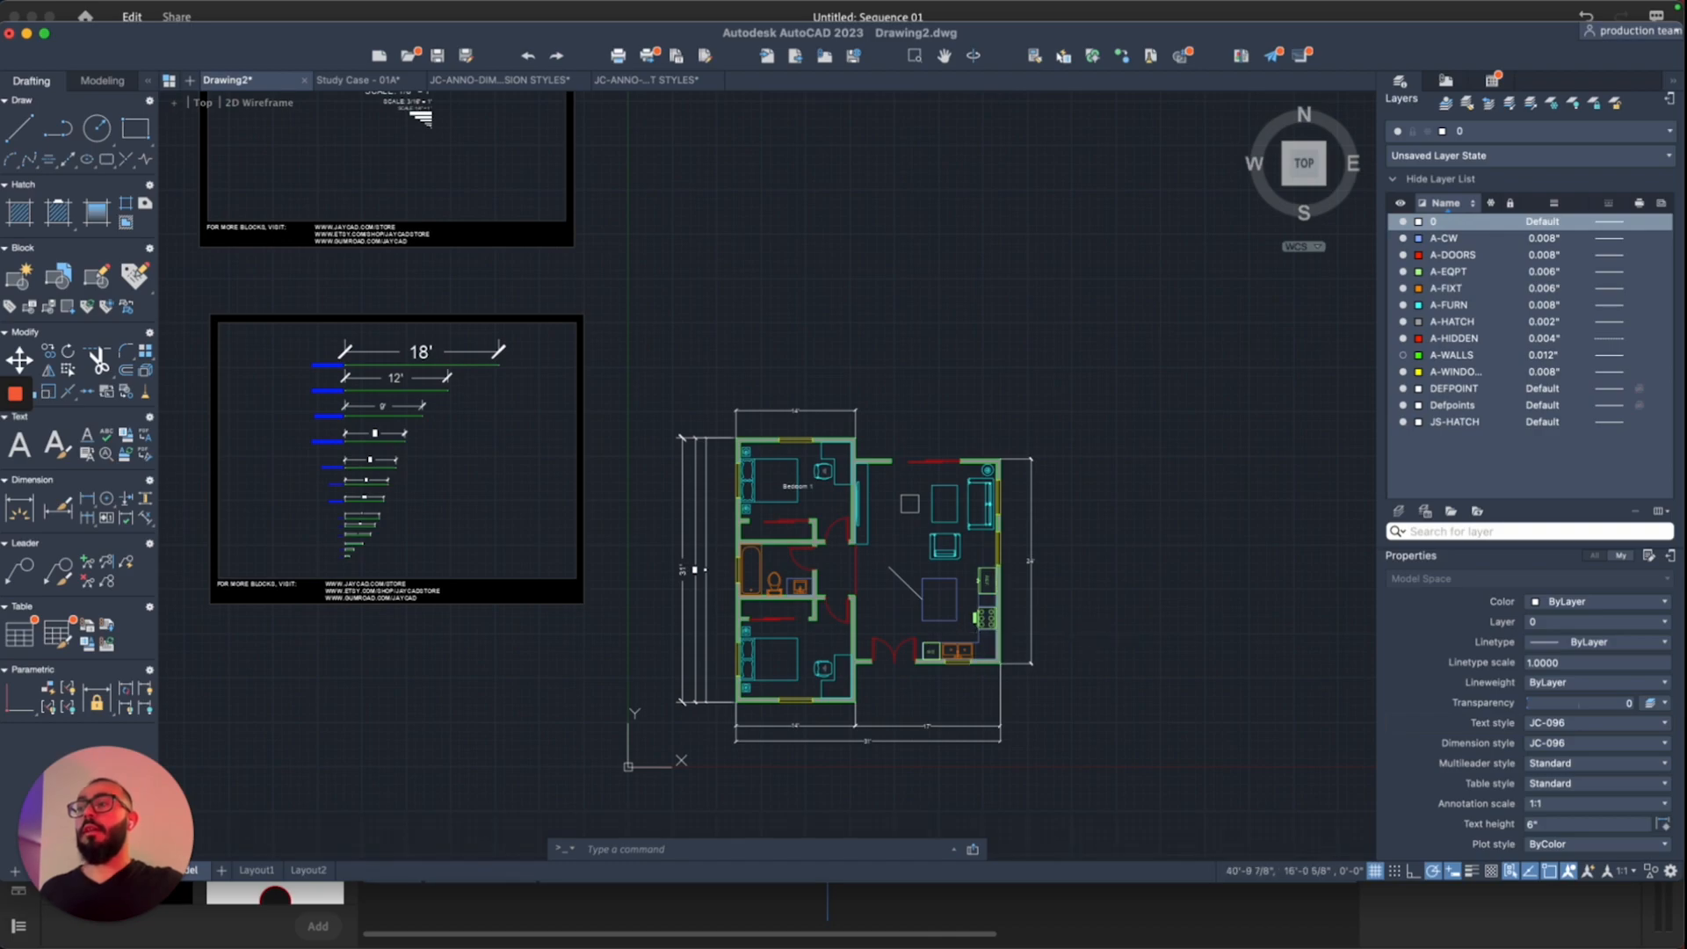
scroll(976, 630, up, 3)
scroll(891, 575, up, 2)
key(Return)
Step: Create a multiline text label reading 'kitchen' inside the kitchen area
click(749, 536)
click(936, 608)
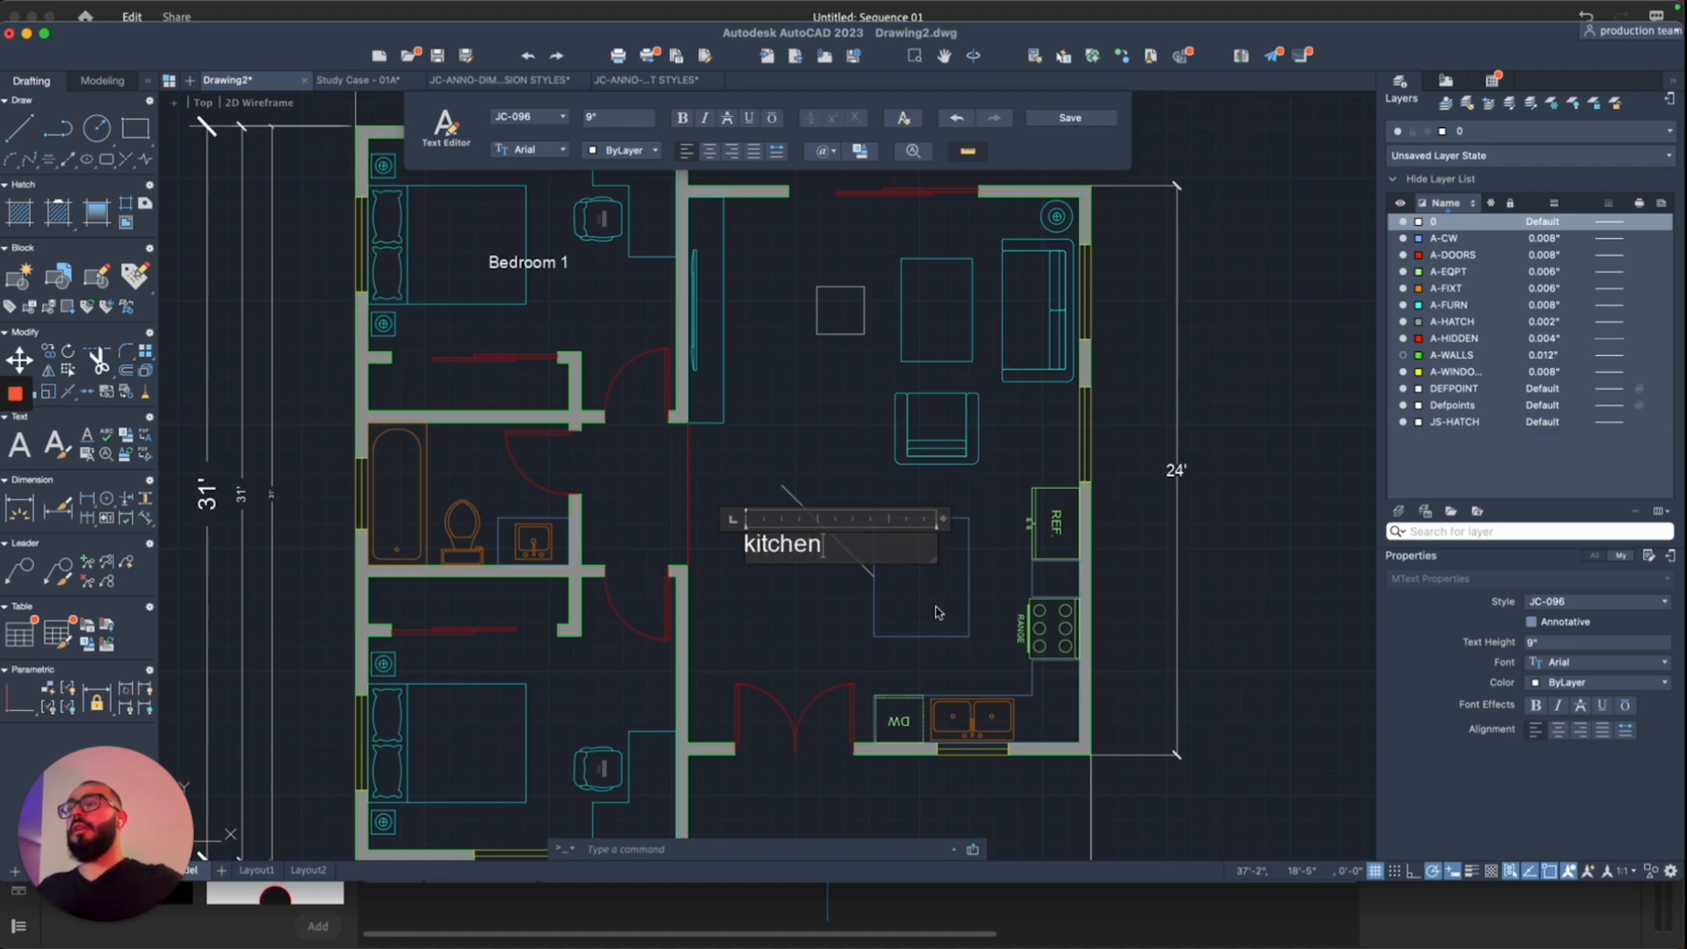
click(773, 563)
click(774, 563)
Step: Move the kitchen label lower beside the island and recentre the whole floor plan
text(m)
key(Return)
click(767, 582)
click(820, 622)
middle_drag(751, 295, 775, 369)
middle_drag(805, 480, 851, 466)
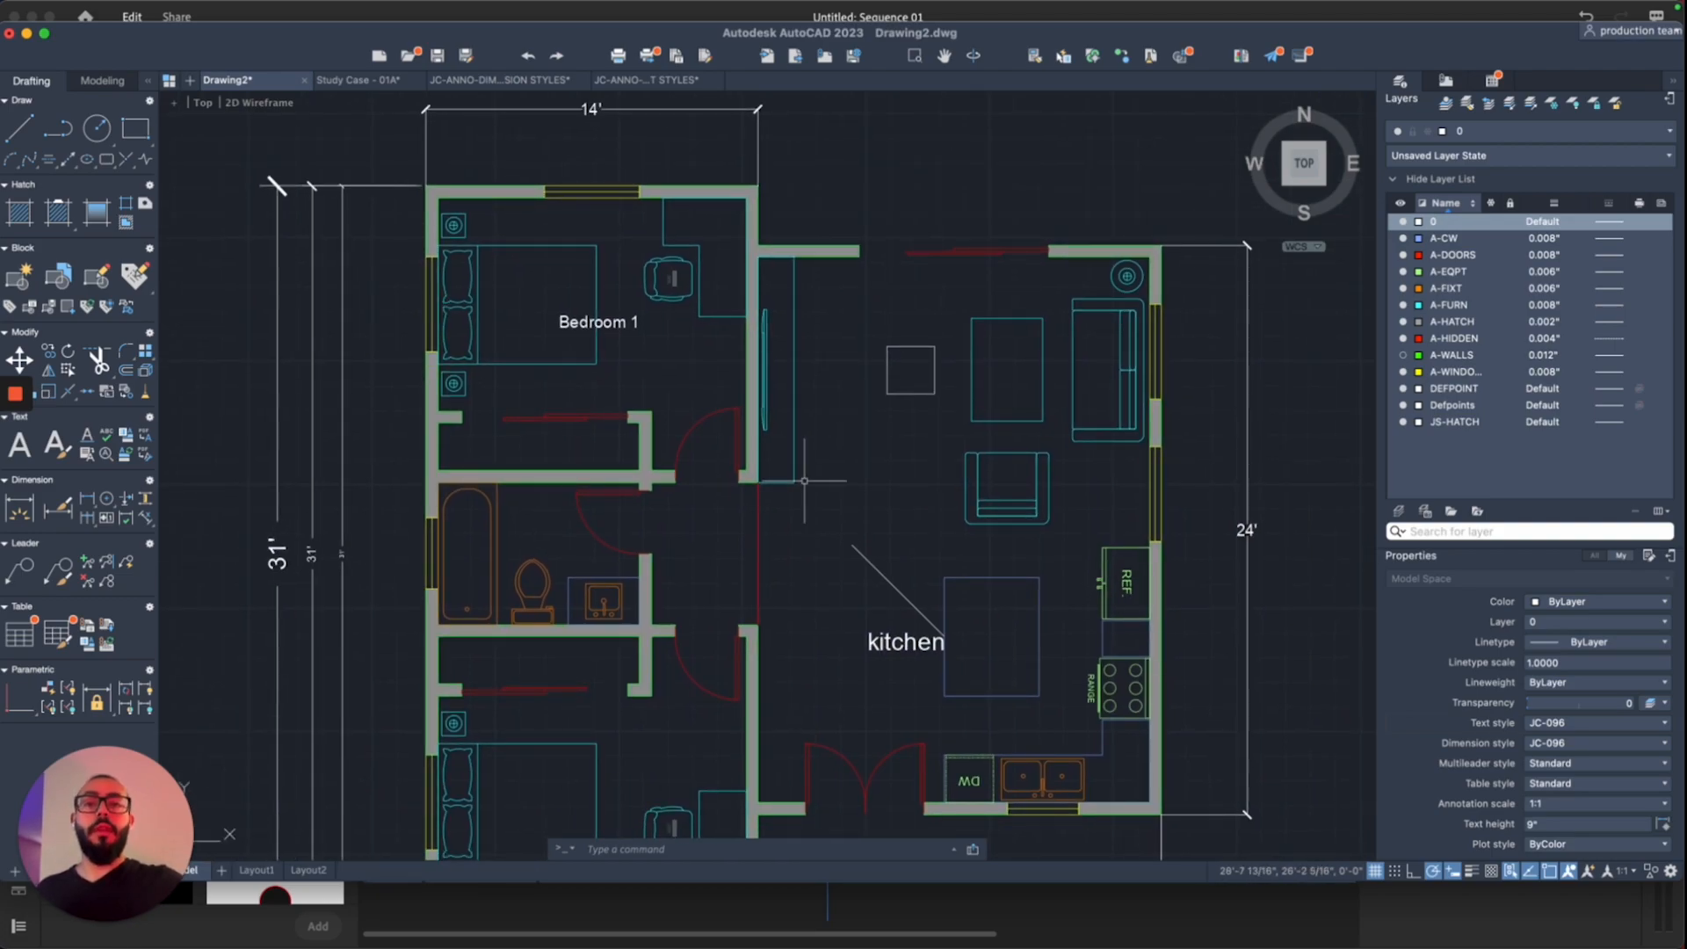
scroll(804, 481, down, 1)
scroll(804, 480, down, 3)
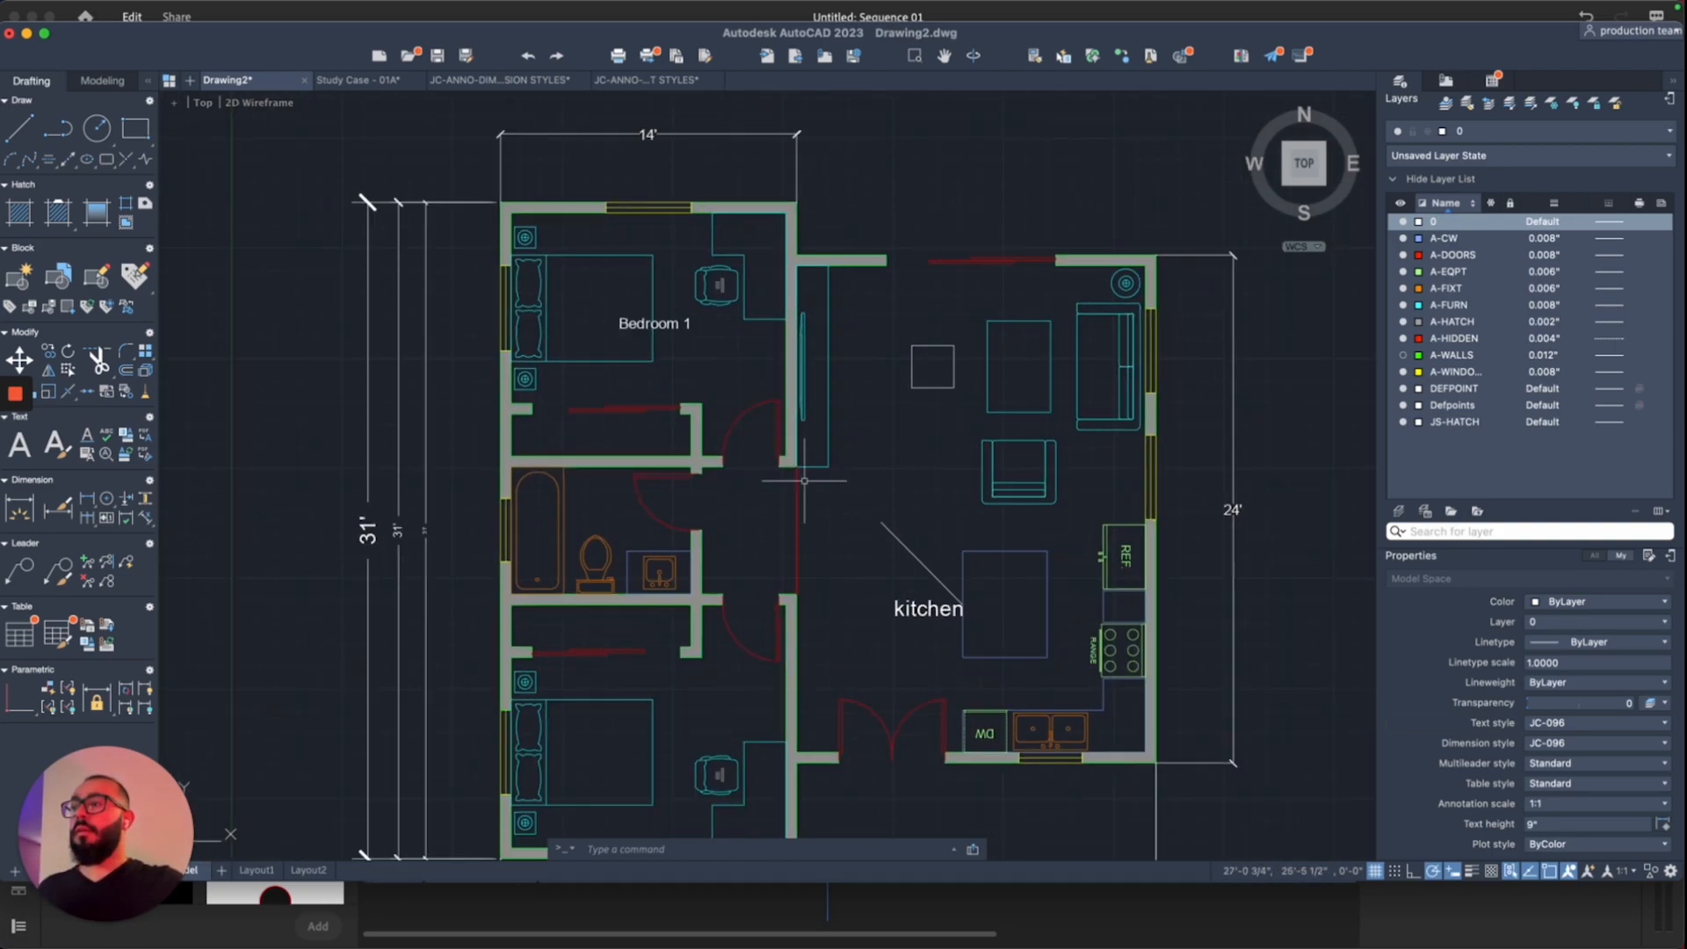
middle_drag(791, 468, 849, 492)
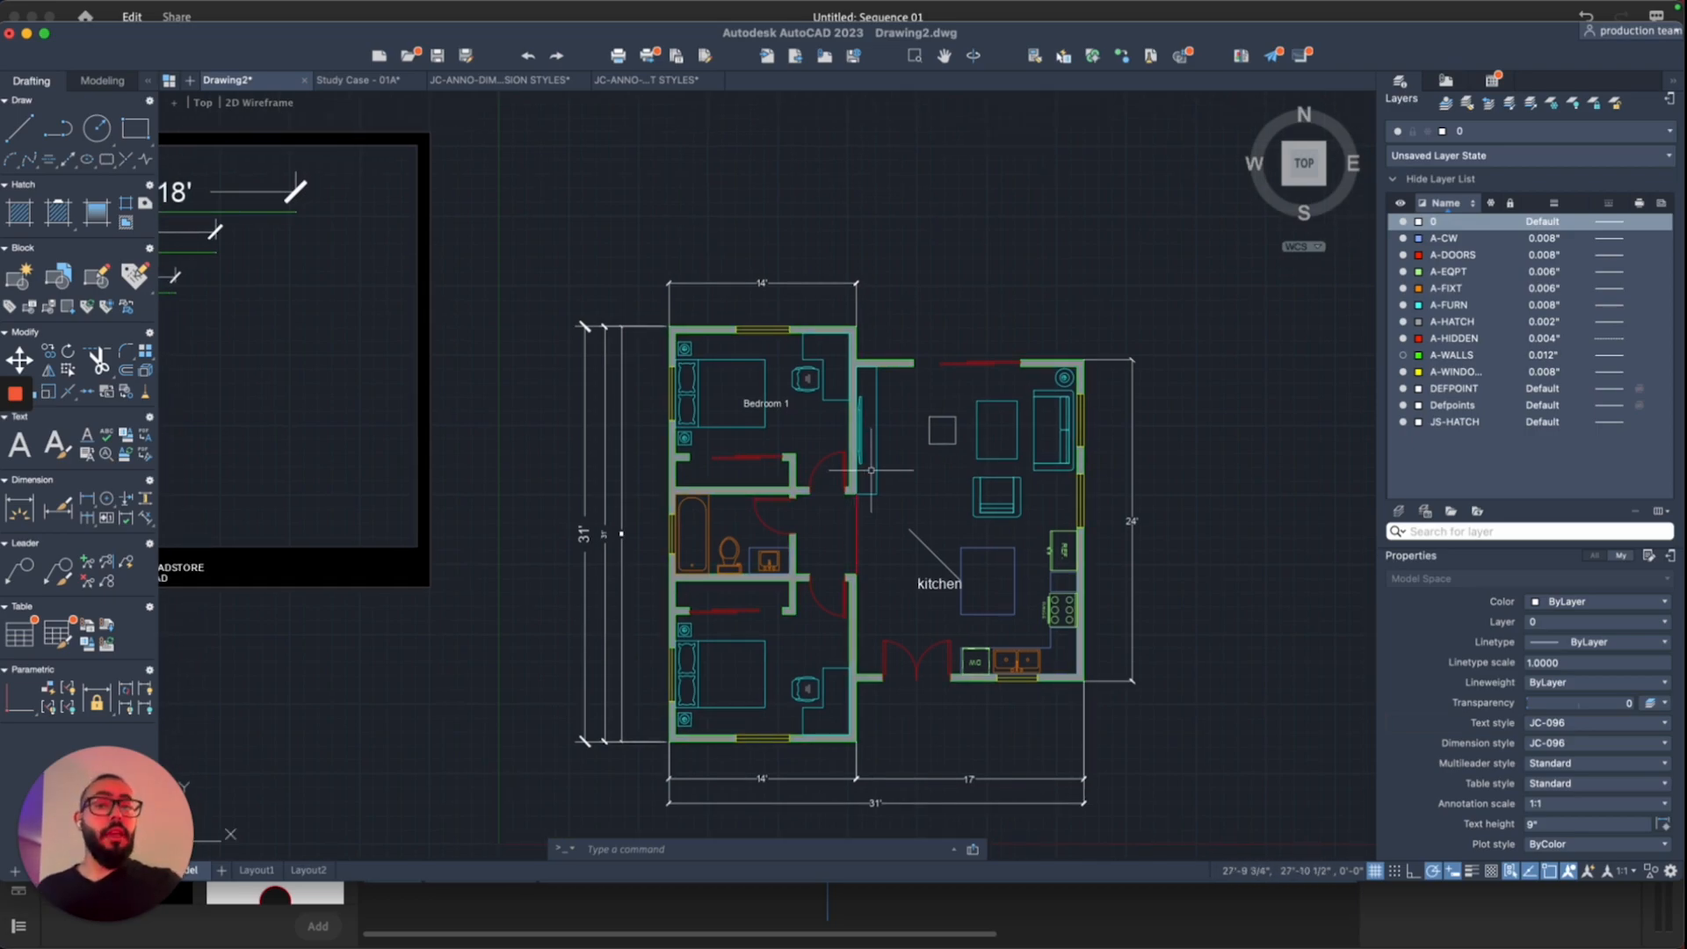